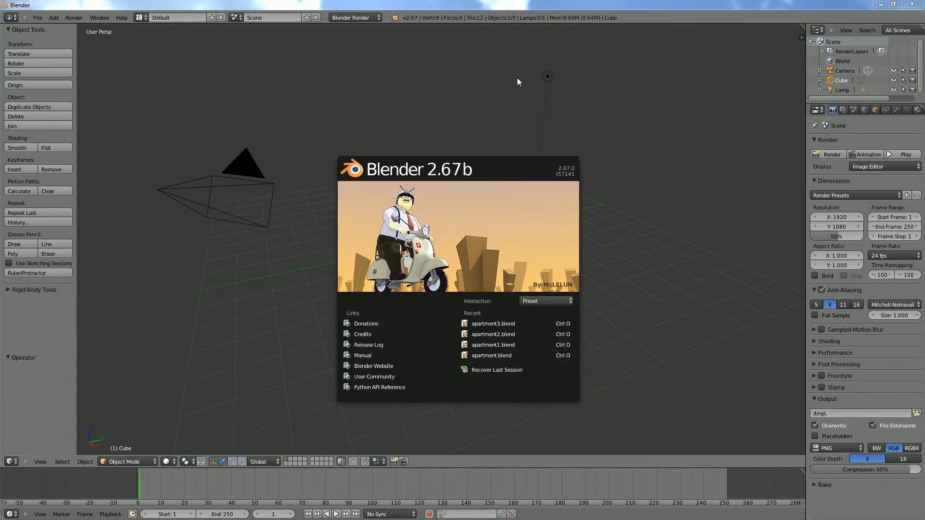
Dismiss the splash screen and delete the default lamp from the scene.
{"action": "left_click", "coordinate": [517, 78]}
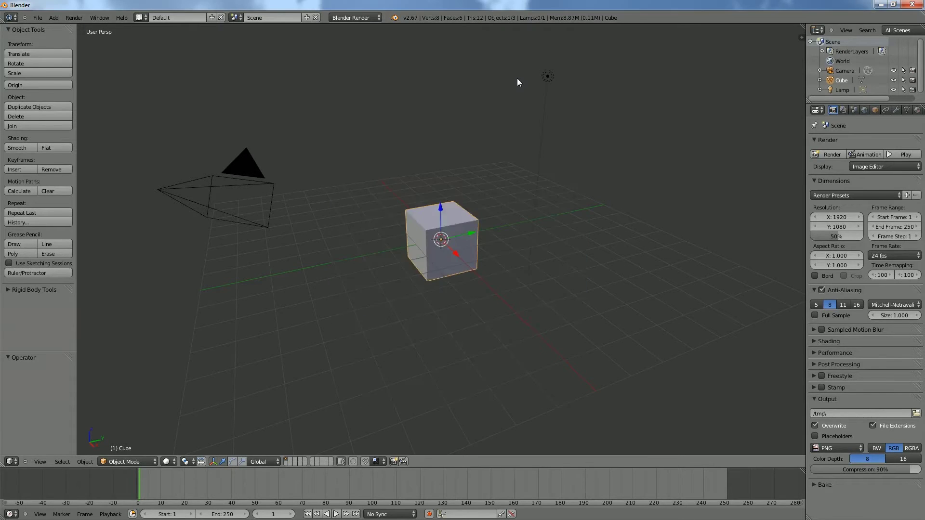
{"action": "right_click", "coordinate": [557, 75]}
{"action": "key", "text": "x"}
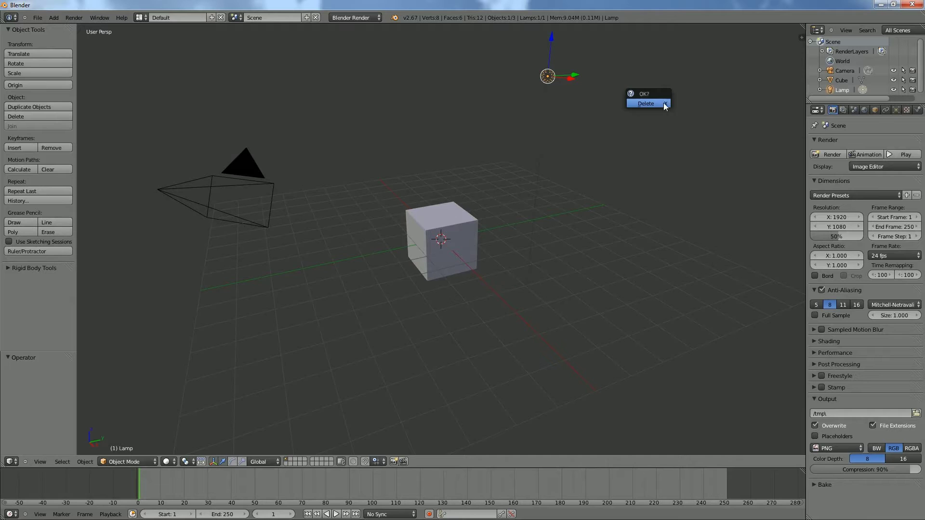
{"action": "left_click", "coordinate": [663, 103]}
Enter Edit Mode on the default cube and switch to face selection.
{"action": "middle_click_drag", "start_coordinate": [588, 192], "coordinate": [646, 200]}
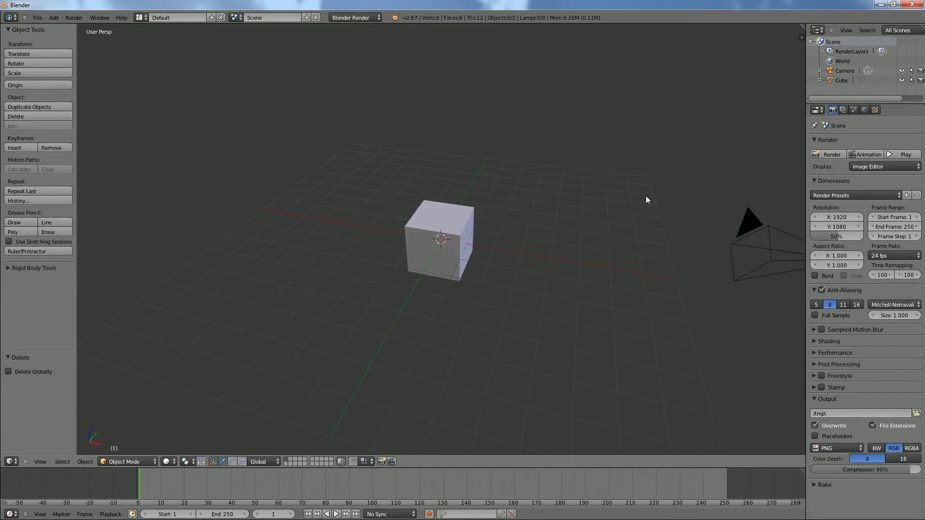
{"action": "middle_click_drag", "start_coordinate": [561, 245], "coordinate": [503, 245]}
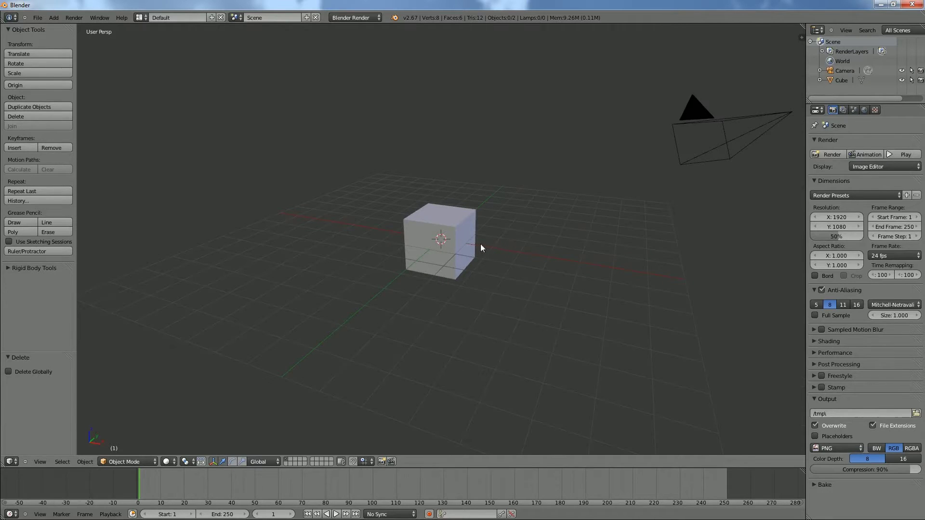
{"action": "left_click", "coordinate": [470, 197]}
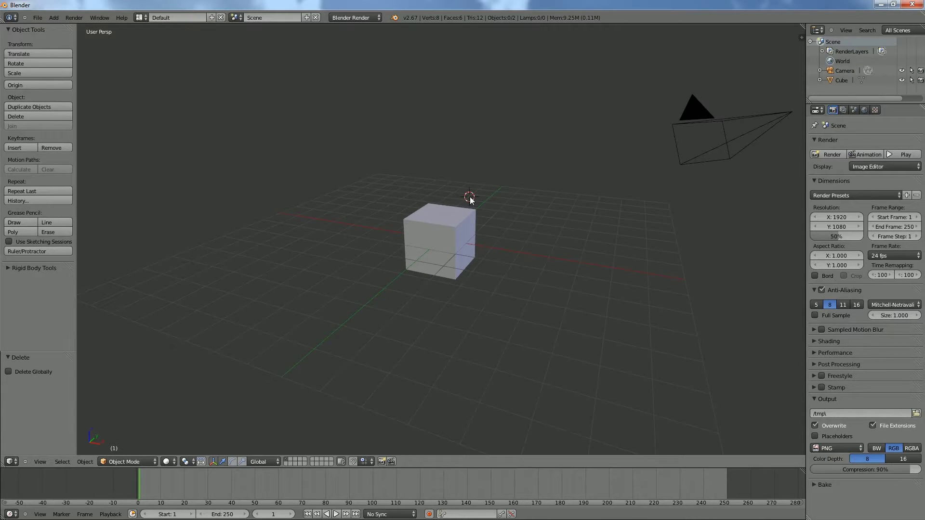
{"action": "right_click", "coordinate": [453, 218]}
{"action": "key", "text": "Tab"}
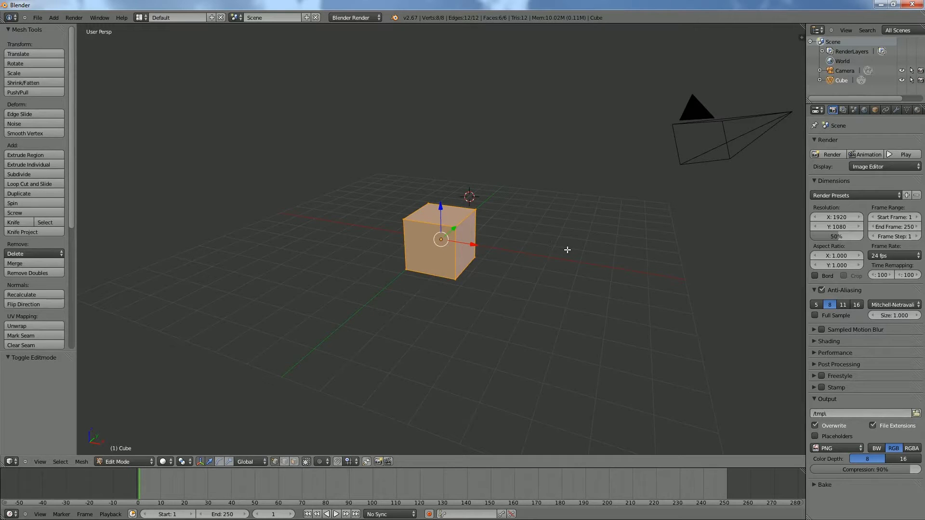
{"action": "middle_click_drag", "start_coordinate": [555, 242], "coordinate": [549, 218]}
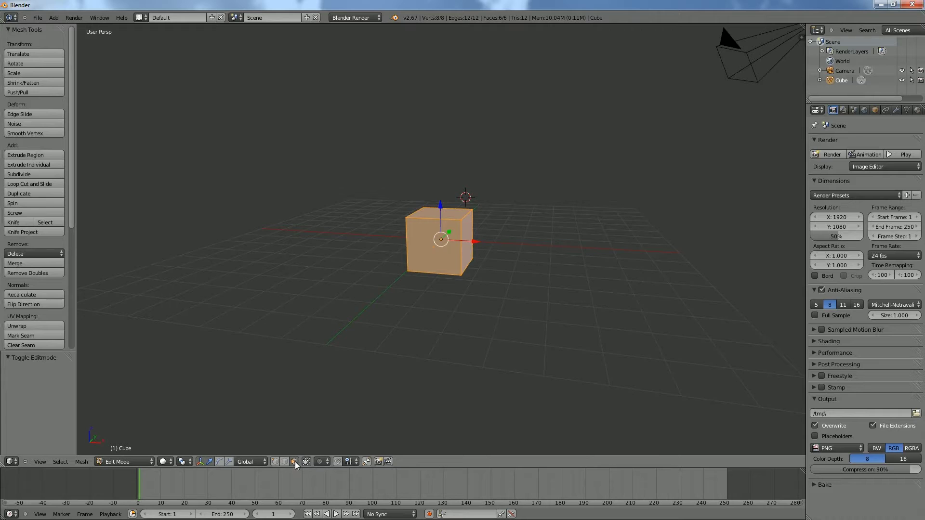
{"action": "middle_click_drag", "start_coordinate": [528, 274], "coordinate": [545, 268]}
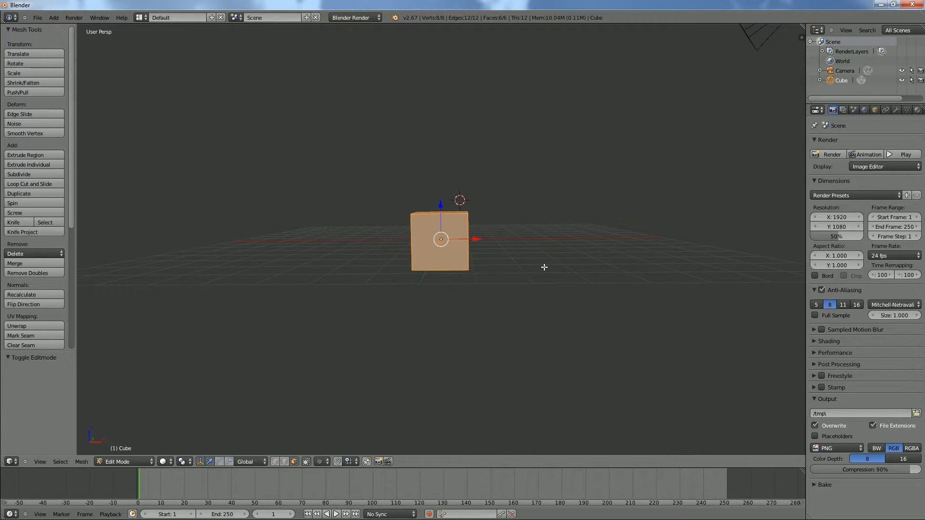
Move the cube's whole mesh 2 units up along the Z axis.
{"action": "key", "text": "g"}
{"action": "key", "text": "z"}
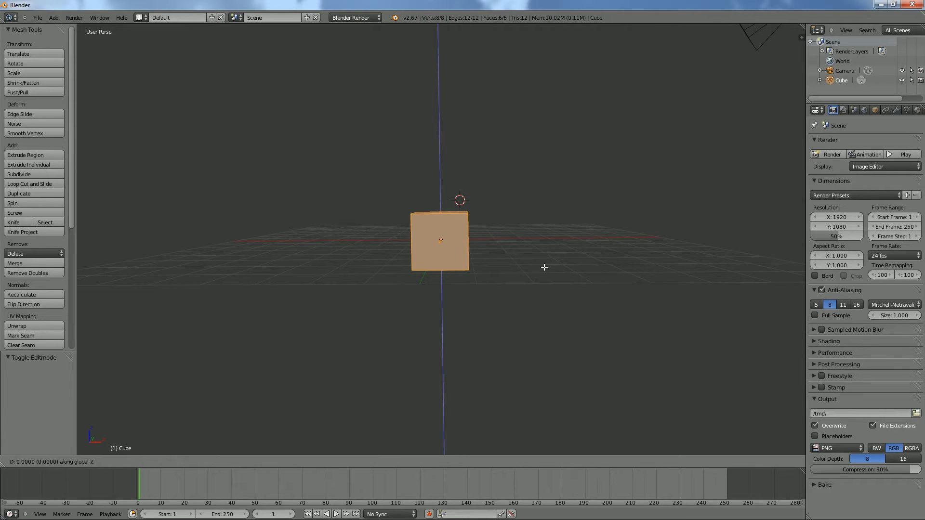
{"action": "type", "text": "2"}
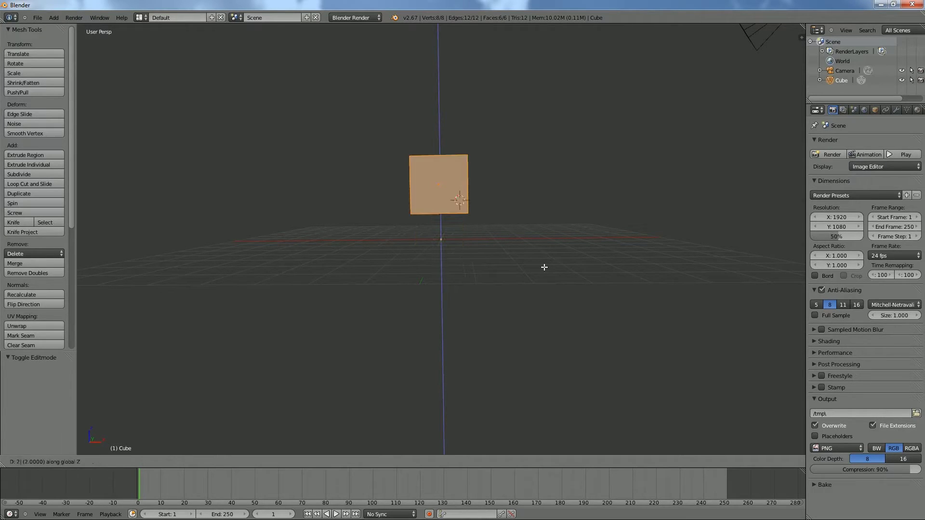
{"action": "key", "text": "Return"}
Switch the viewport to orthographic projection and view the cube from the front.
{"action": "middle_click_drag", "start_coordinate": [537, 255], "coordinate": [528, 235]}
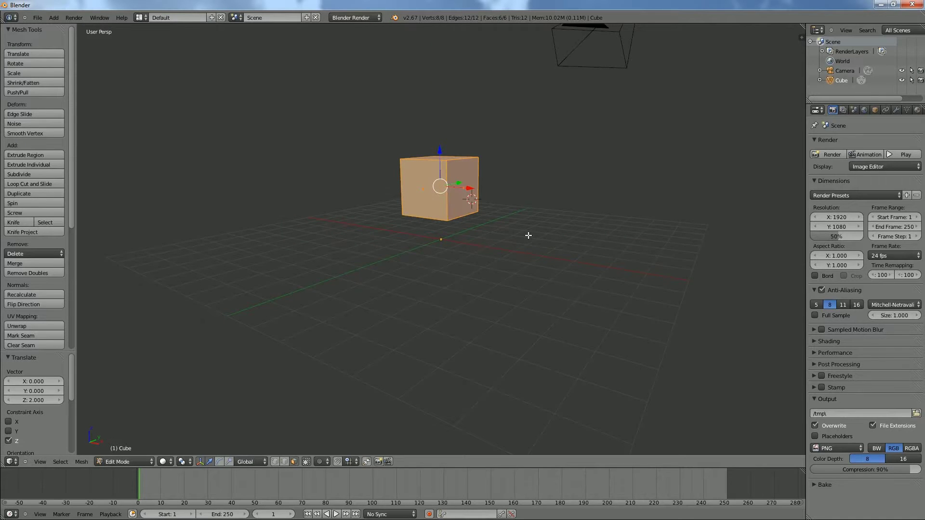
{"action": "key", "text": "KP_5"}
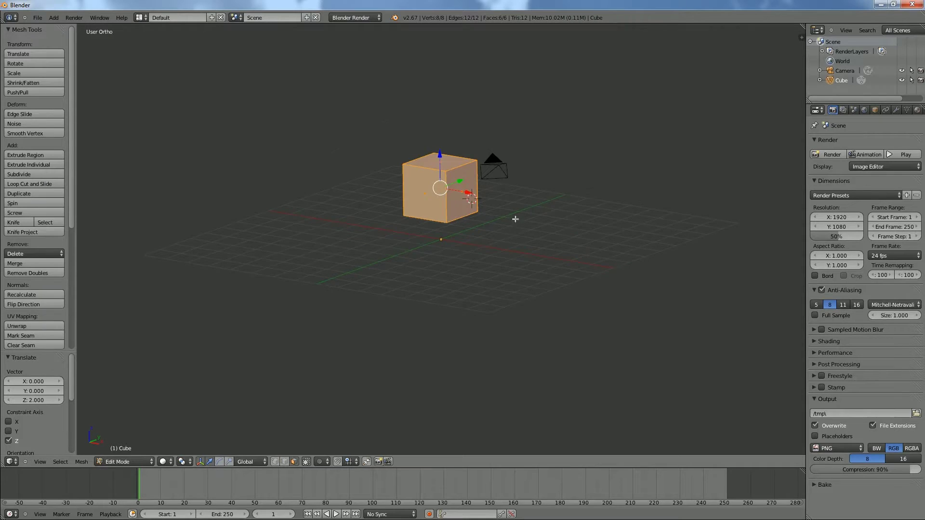
{"action": "middle_click_drag", "start_coordinate": [515, 217], "coordinate": [519, 230]}
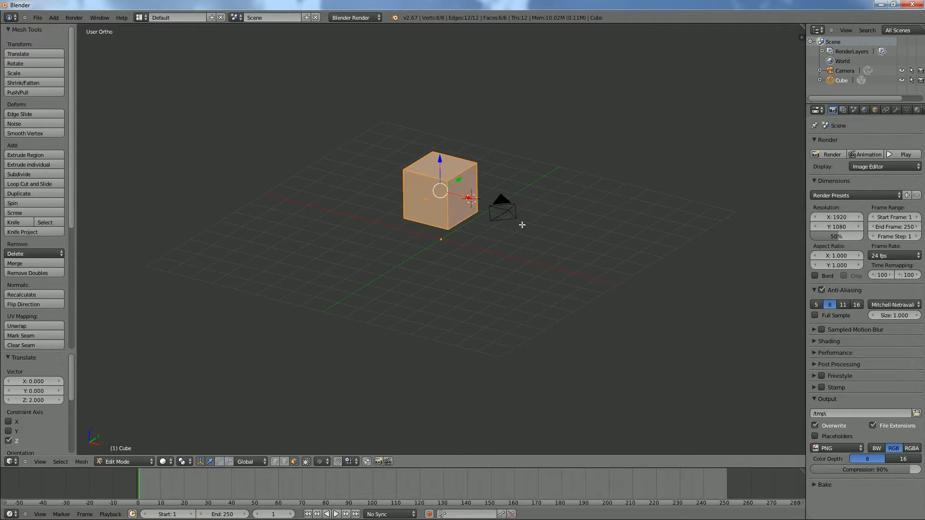
{"action": "key", "text": "KP_1"}
{"action": "middle_click_drag", "start_coordinate": [530, 213], "coordinate": [500, 215]}
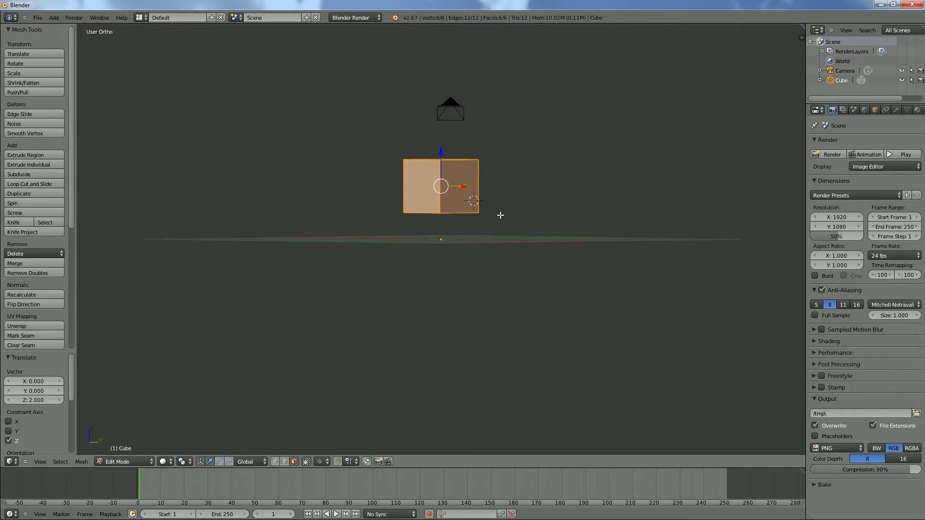
{"action": "key", "text": "KP_1"}
Raise the cube's top face 8 units along the Z axis to form a tall block.
{"action": "middle_click_drag", "start_coordinate": [496, 210], "coordinate": [491, 235]}
{"action": "right_click", "coordinate": [449, 169]}
{"action": "key", "text": "KP_1"}
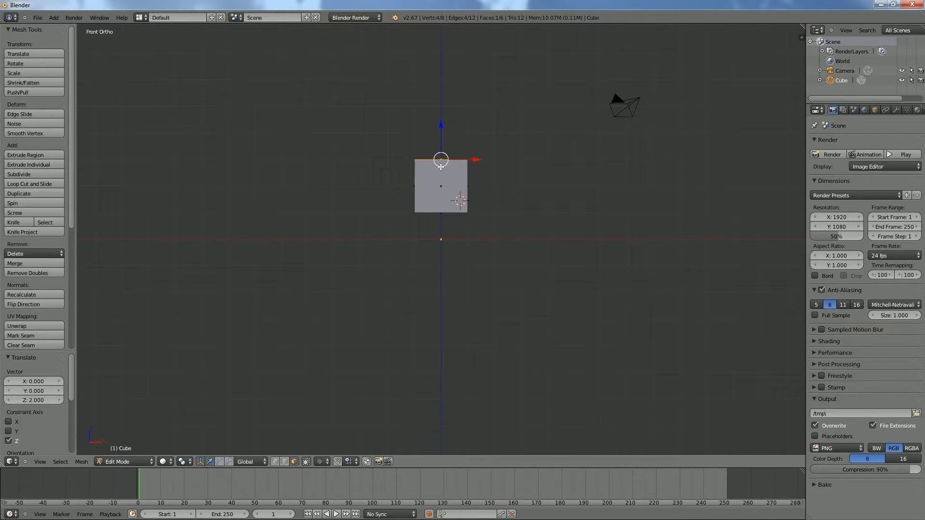
{"action": "scroll", "coordinate": [436, 172], "scroll_direction": "down", "scroll_amount": 6}
{"action": "scroll", "coordinate": [435, 172], "scroll_direction": "up", "scroll_amount": 2}
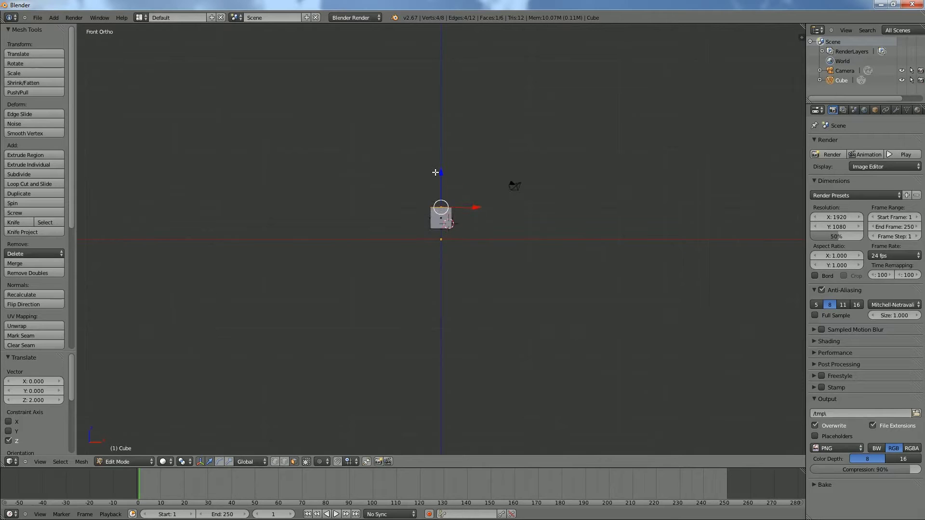
{"action": "key", "text": "g"}
{"action": "key", "text": "z"}
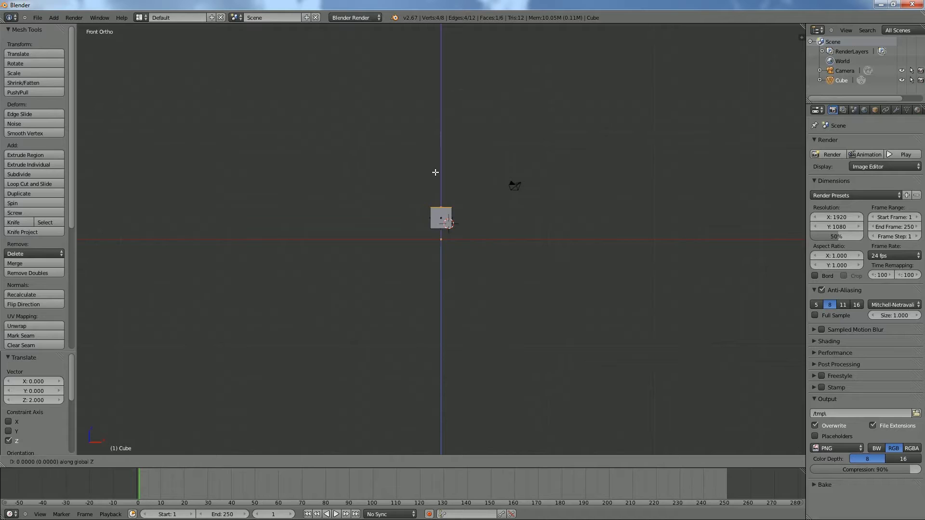
{"action": "type", "text": "8"}
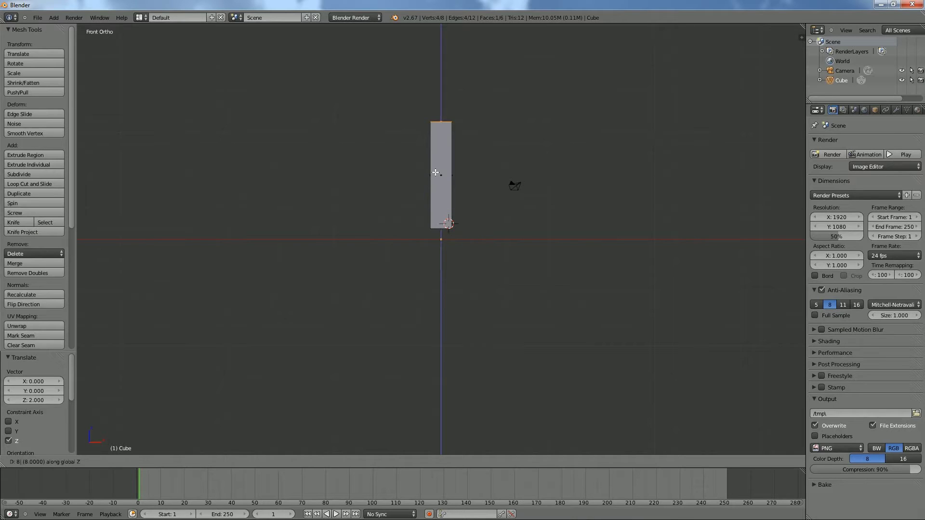
{"action": "key", "text": "Return"}
Select the tall block's side face on the positive Y side and view it in right orthographic view.
{"action": "middle_click_drag", "start_coordinate": [494, 159], "coordinate": [383, 167]}
{"action": "middle_click_drag", "start_coordinate": [458, 166], "coordinate": [454, 165]}
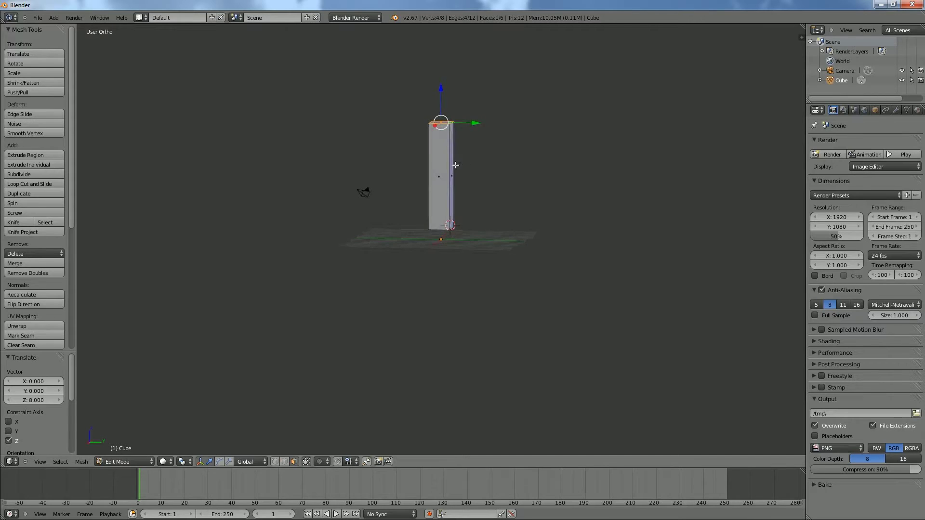
{"action": "right_click", "coordinate": [453, 168]}
{"action": "key", "text": "KP_3"}
{"action": "scroll", "coordinate": [468, 164], "scroll_direction": "up", "scroll_amount": 3}
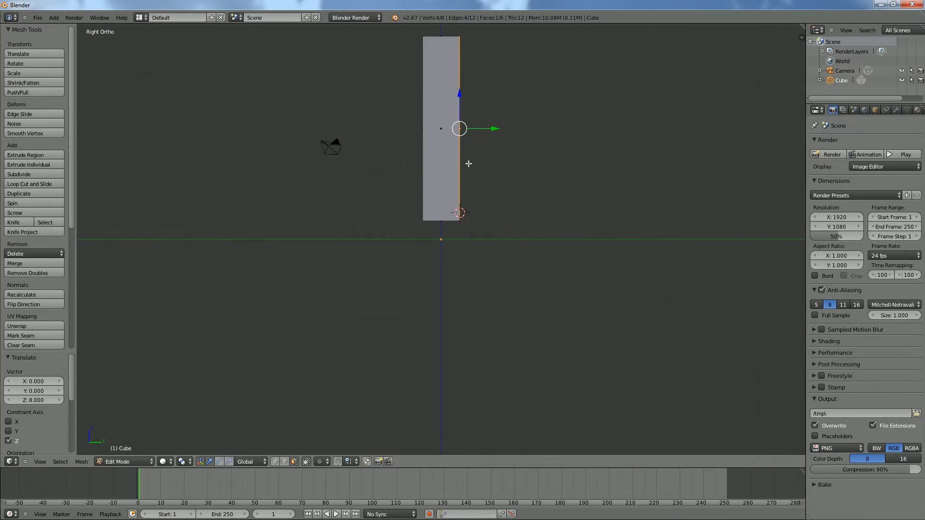
{"action": "key", "text": "g"}
{"action": "key", "text": "z"}
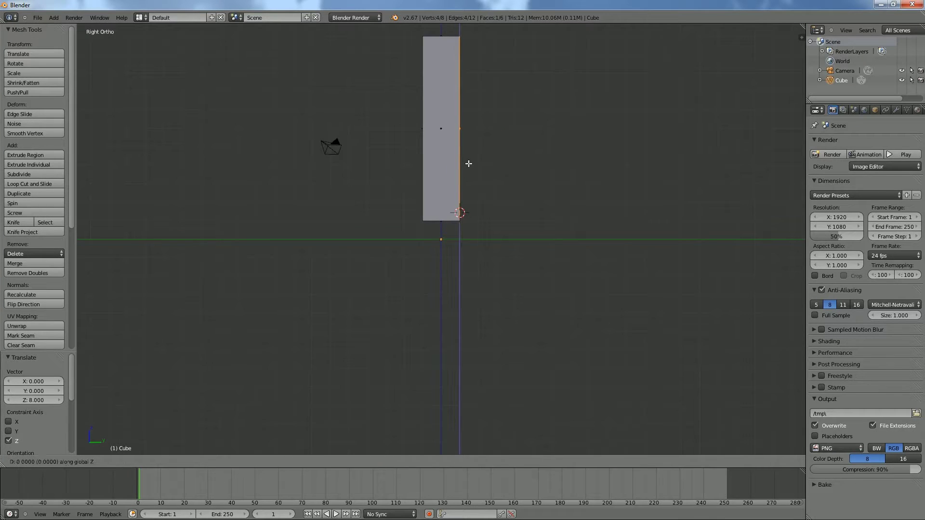
{"action": "key", "text": "Escape"}
Move the selected positive Y side face outward 3 units along the Y axis.
{"action": "key", "text": "g"}
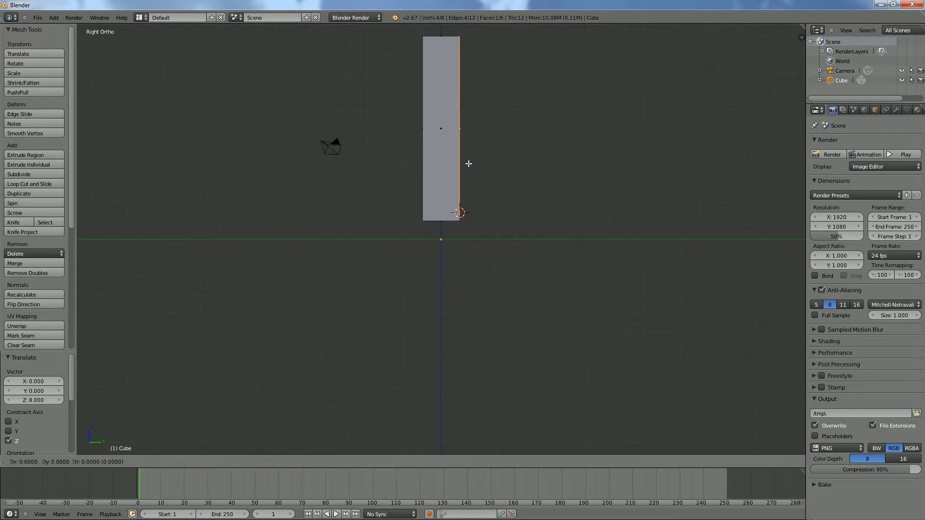
{"action": "key", "text": "y"}
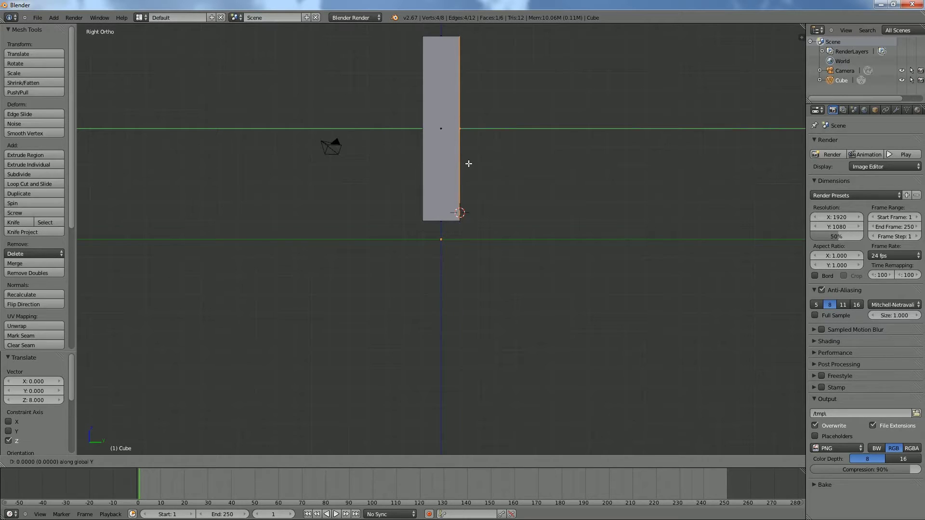
{"action": "type", "text": "3"}
{"action": "key", "text": "Return"}
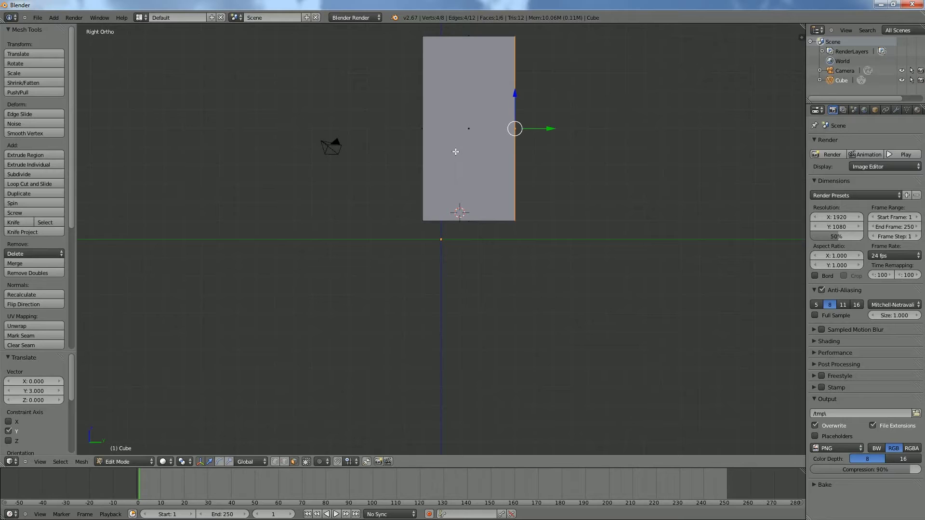
Select the whole block and move it 1 unit along the Y axis.
{"action": "key", "text": "a"}
{"action": "type", "text": "gy"}
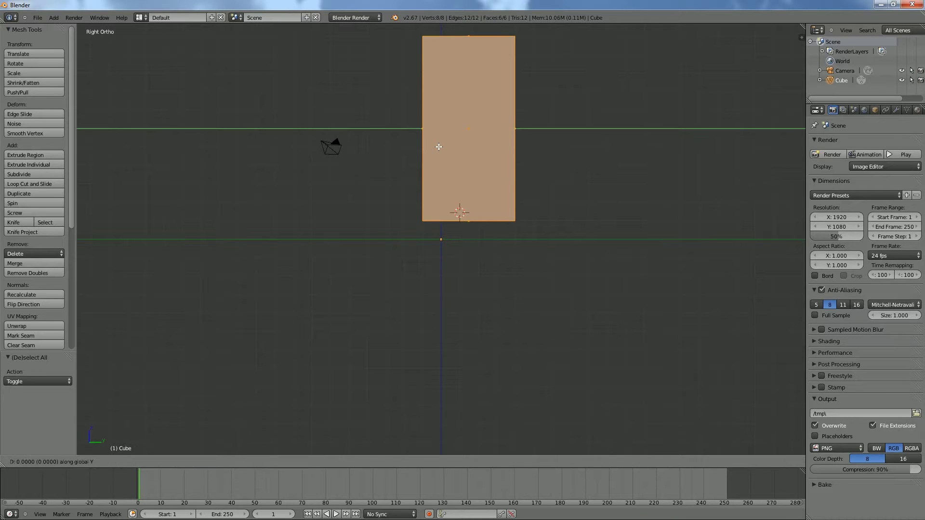
{"action": "type", "text": "1"}
{"action": "key", "text": "Return"}
Move the block's side face on the positive X side outward 1 unit along the X axis.
{"action": "key", "text": "KP_1"}
{"action": "middle_click_drag", "start_coordinate": [520, 164], "coordinate": [487, 173]}
{"action": "right_click", "coordinate": [468, 160]}
{"action": "key", "text": "KP_1"}
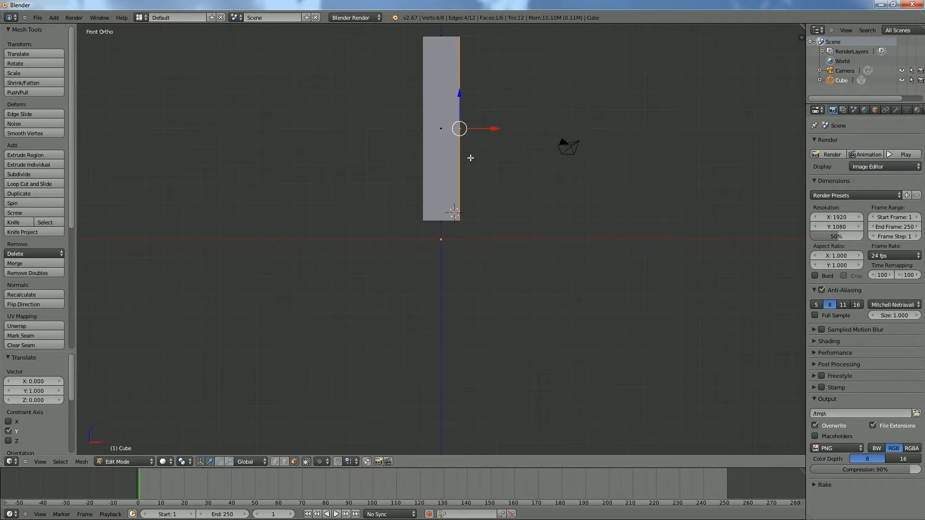
{"action": "key", "text": "g"}
{"action": "key", "text": "x"}
{"action": "key", "text": "1"}
{"action": "key", "text": "Return"}
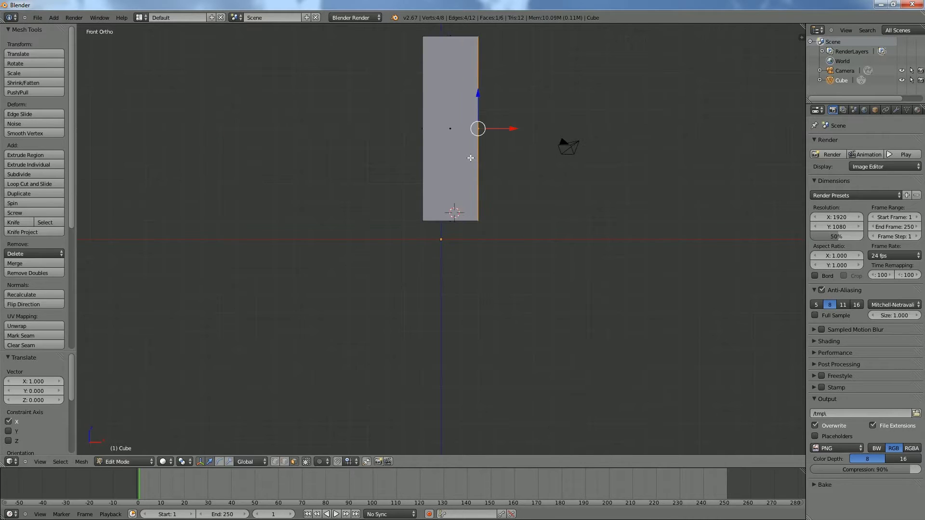
Select the whole block and move it 1 unit along the X axis.
{"action": "middle_click_drag", "start_coordinate": [470, 158], "coordinate": [522, 182]}
{"action": "right_click", "coordinate": [394, 142]}
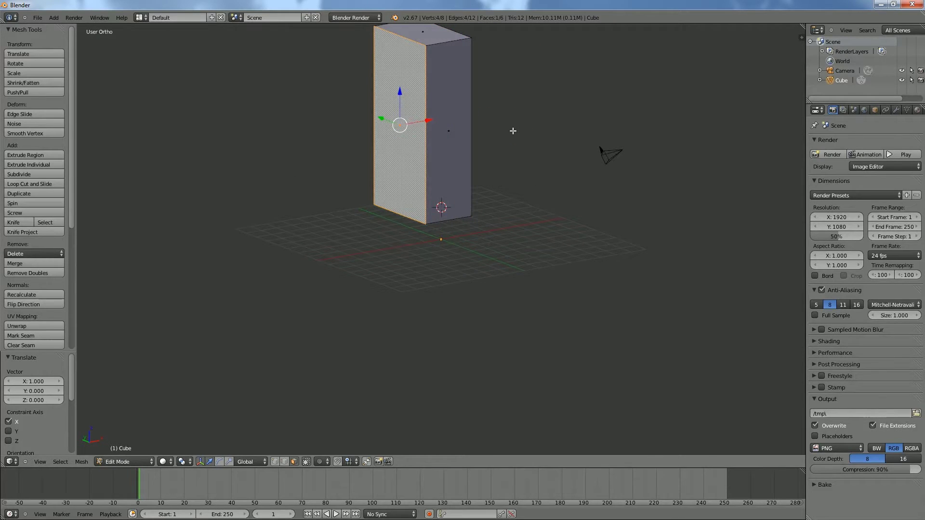
{"action": "key", "text": "KP_1"}
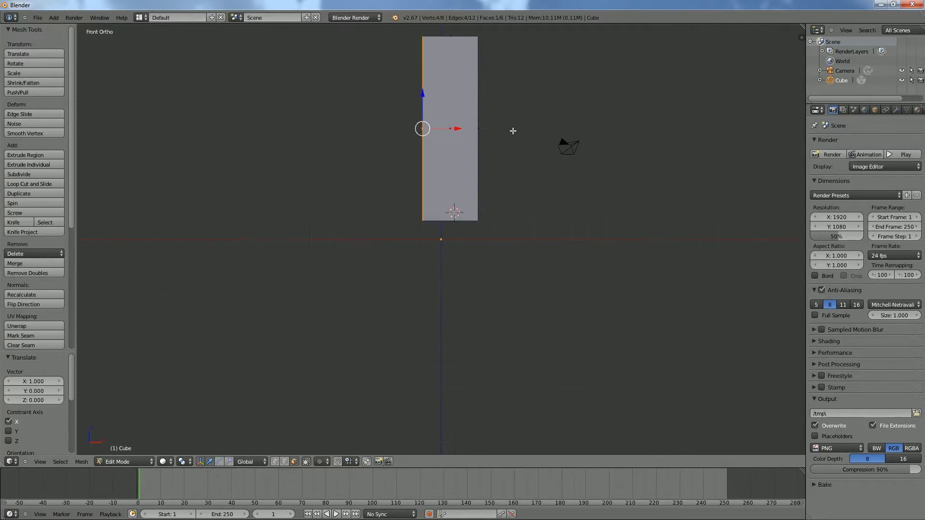
{"action": "key", "text": "a"}
{"action": "key", "text": "a"}
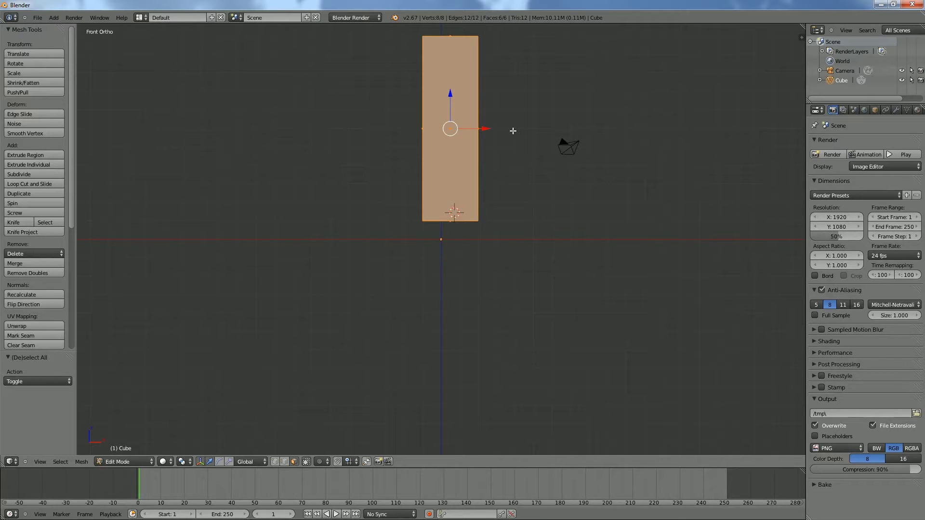
{"action": "key", "text": "g"}
{"action": "key", "text": "x"}
{"action": "key", "text": "1"}
{"action": "key", "text": "Return"}
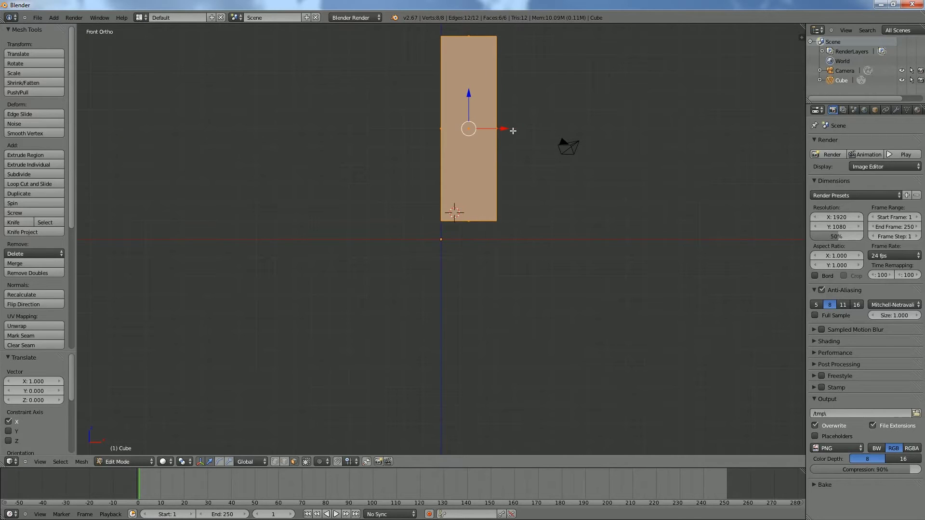
Select the tall block's side face on the negative X side.
{"action": "middle_click_drag", "start_coordinate": [494, 251], "coordinate": [508, 231]}
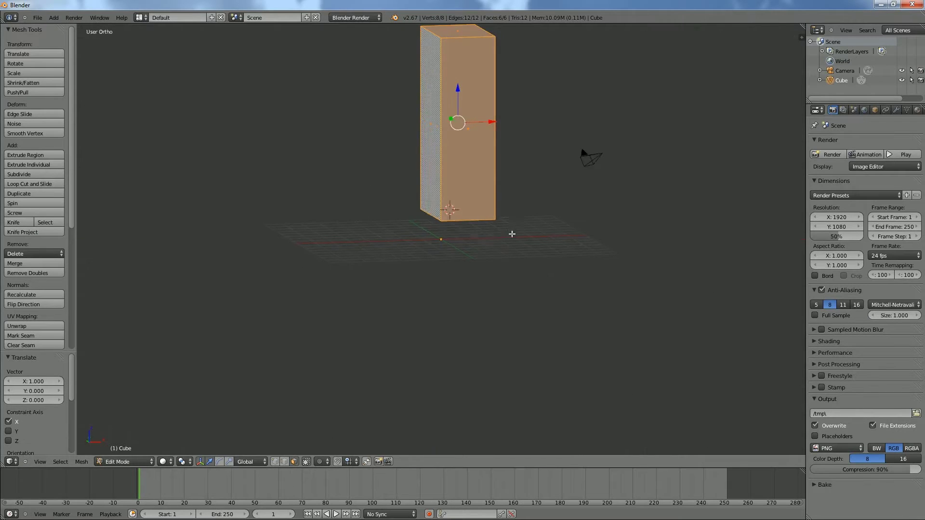
{"action": "right_click", "coordinate": [434, 185]}
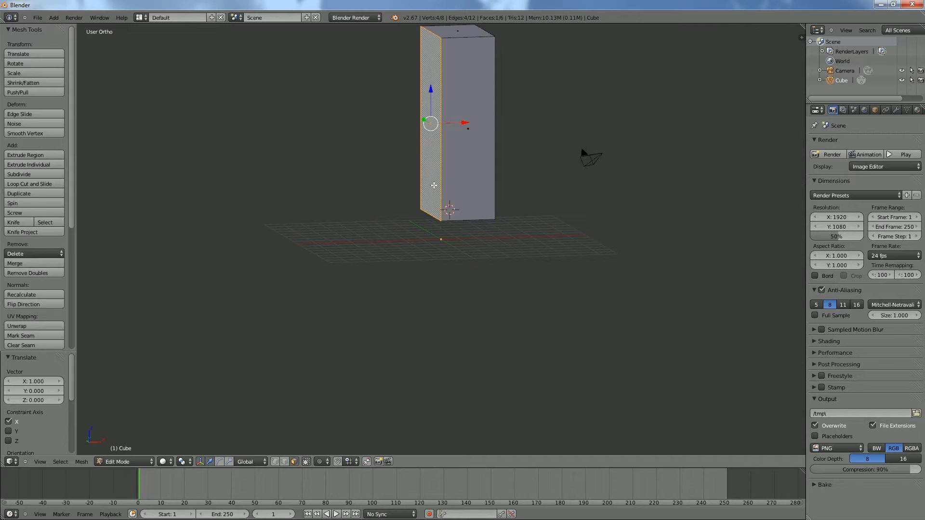
{"action": "key", "text": "KP_1"}
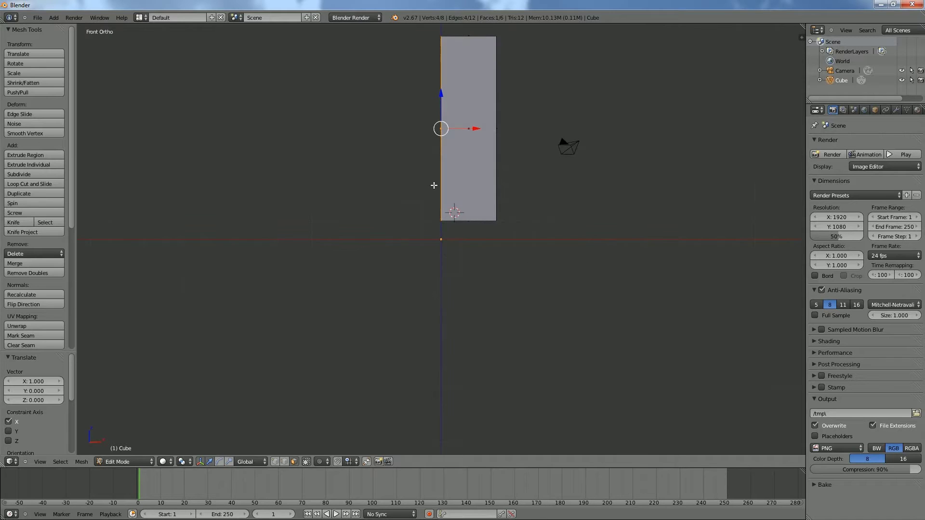
{"action": "scroll", "coordinate": [434, 185], "scroll_direction": "down", "scroll_amount": 2}
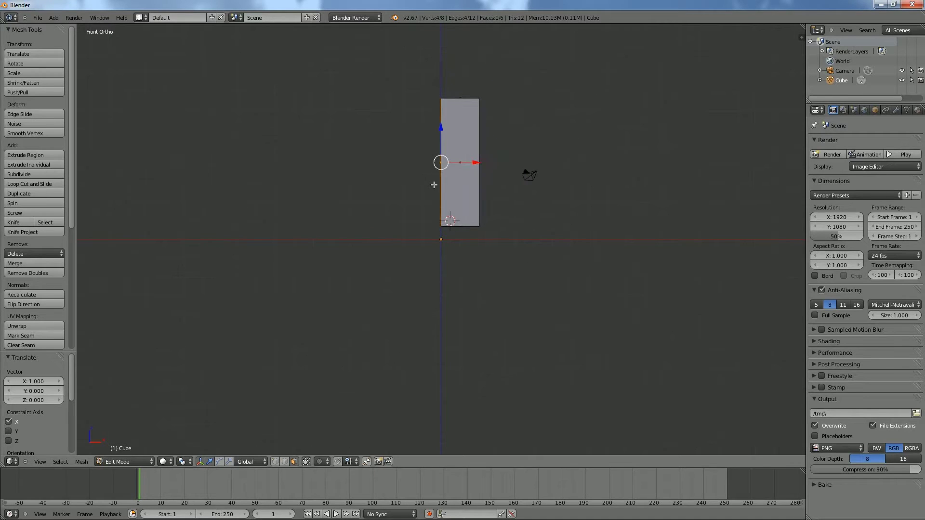
Try to extrude the selected face by 3 units along the X axis, and undo it.
{"action": "key", "text": "e"}
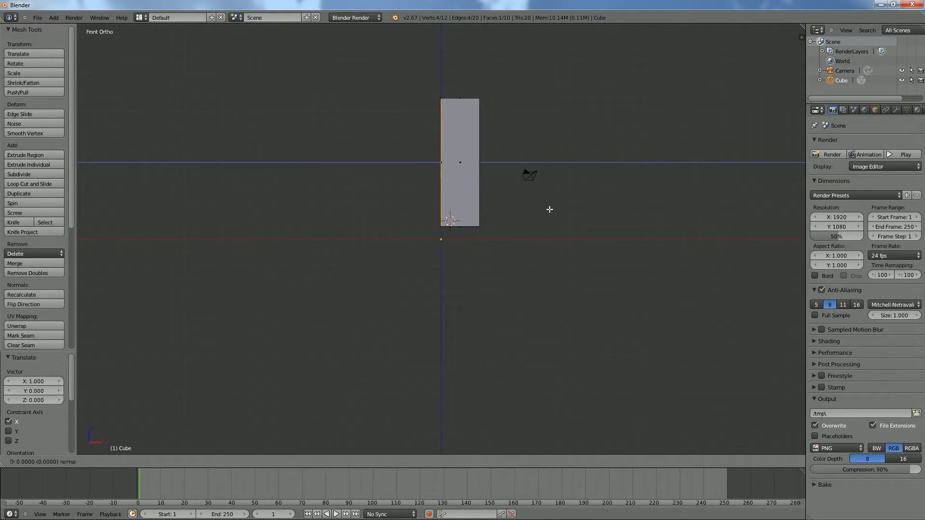
{"action": "key", "text": "x"}
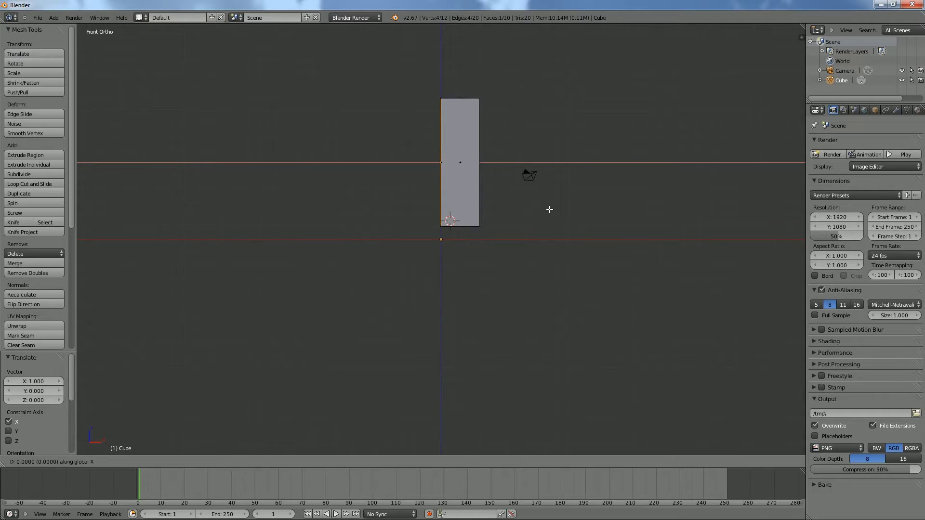
{"action": "type", "text": "3"}
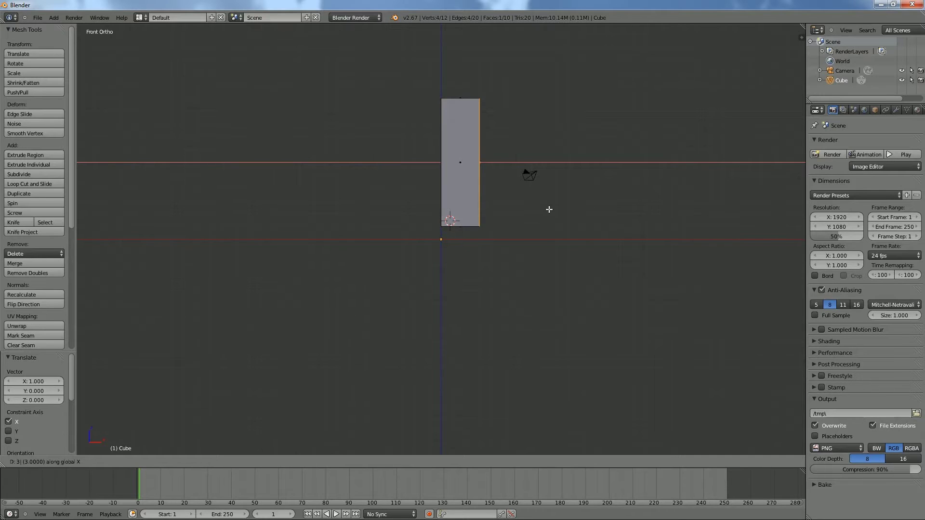
{"action": "key", "text": "Return"}
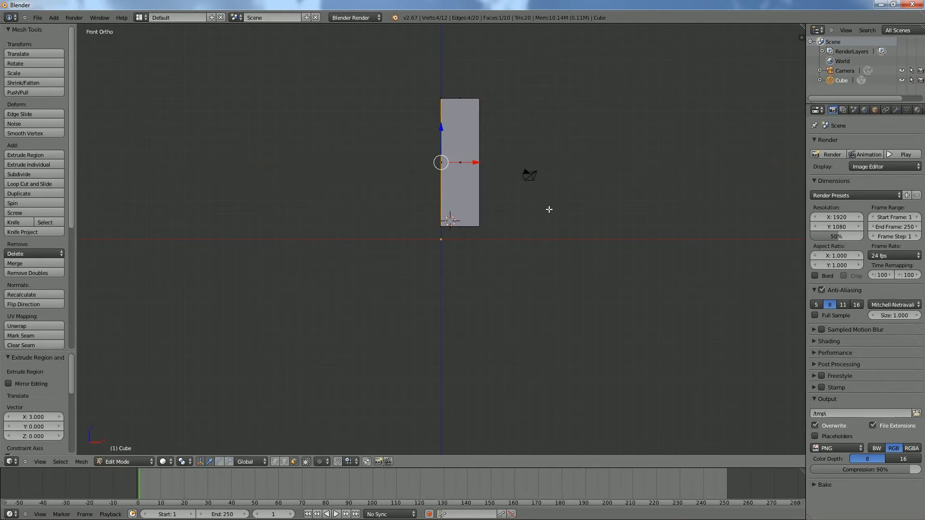
{"action": "key", "text": "ctrl+z"}
Extrude the selected negative X side face by -3 units along the X axis.
{"action": "key", "text": "e"}
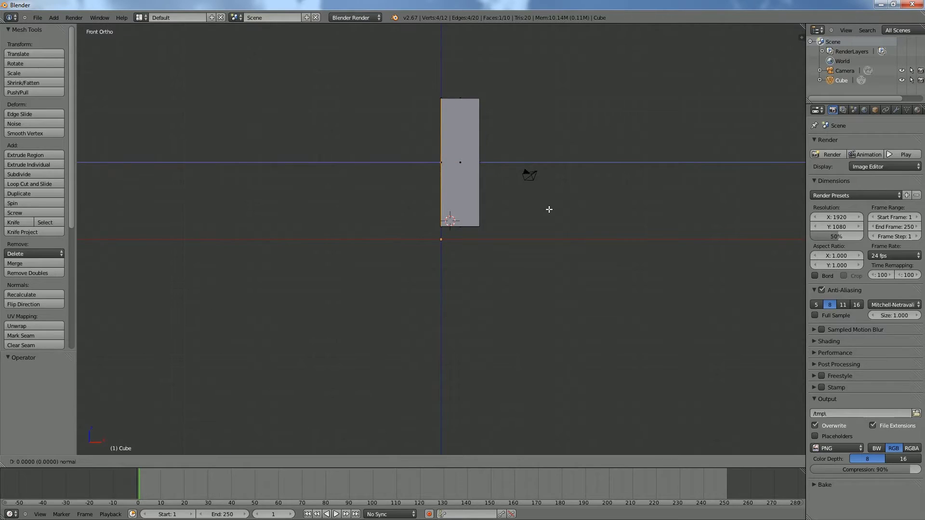
{"action": "key", "text": "x"}
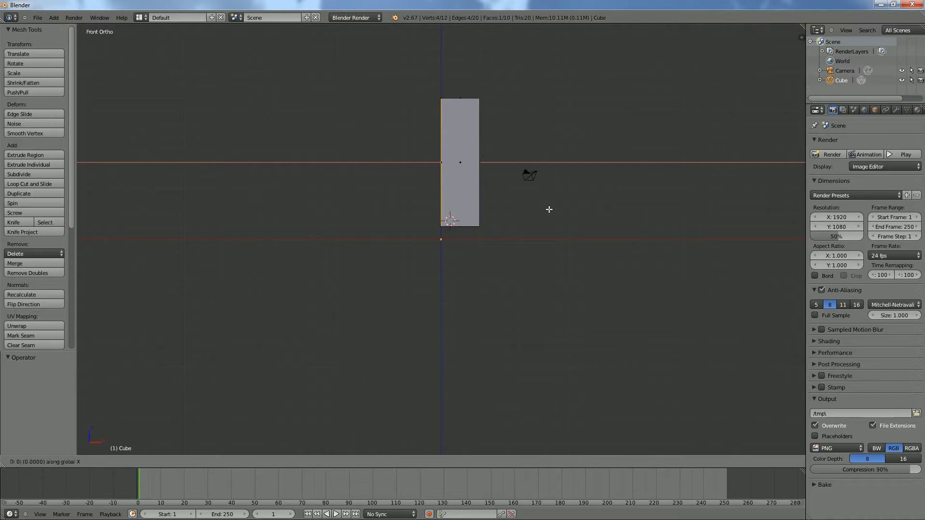
{"action": "type", "text": "-3"}
{"action": "key", "text": "Return"}
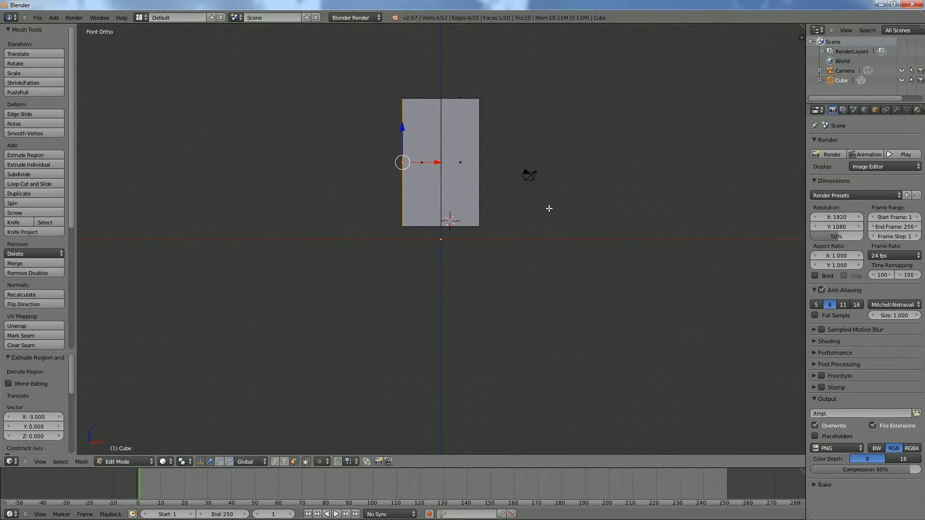
Extrude the new end face by another -3 units along the X axis to add a third segment.
{"action": "middle_click_drag", "start_coordinate": [549, 210], "coordinate": [544, 213]}
{"action": "key", "text": "KP_1"}
{"action": "type", "text": "ex"}
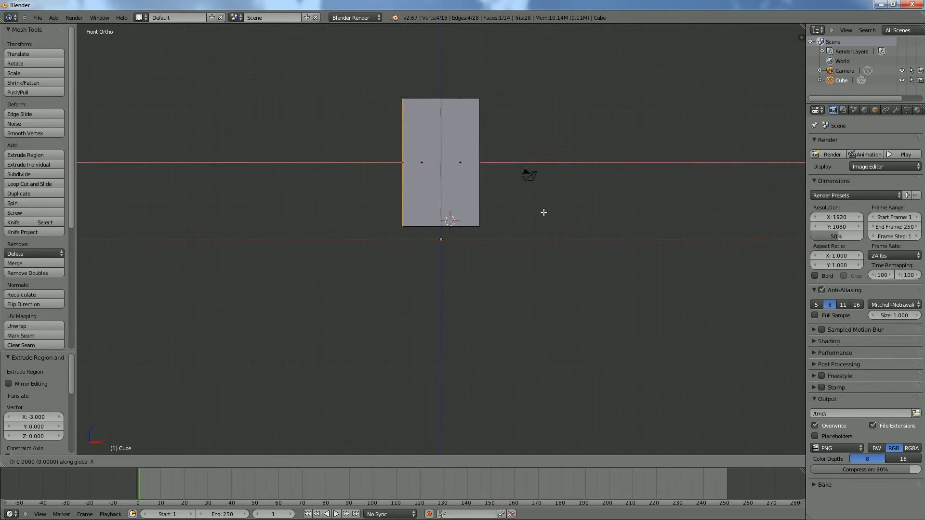
{"action": "type", "text": "-3"}
{"action": "key", "text": "Return"}
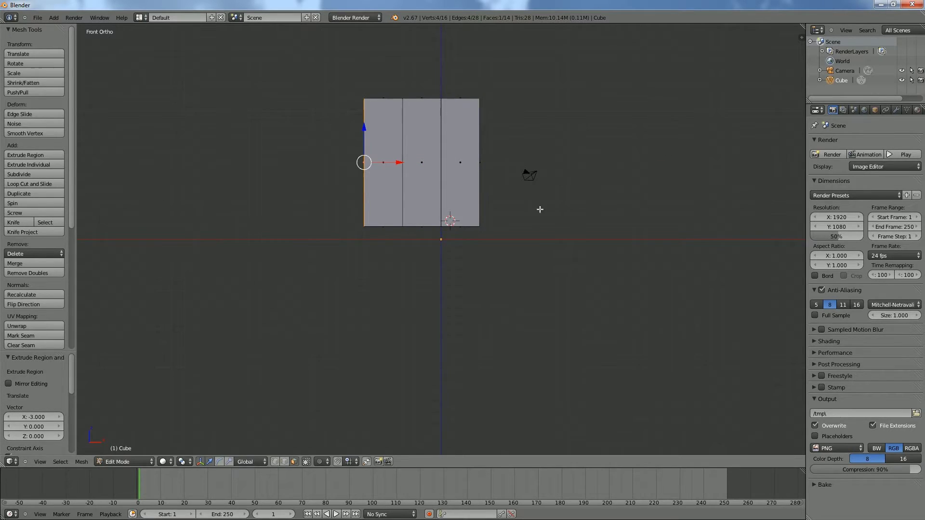
Select the positive Y side faces of the two newly extruded segments and extrude them 2 units along the Y axis.
{"action": "middle_click_drag", "start_coordinate": [539, 209], "coordinate": [542, 237]}
{"action": "middle_click_drag", "start_coordinate": [456, 166], "coordinate": [409, 161]}
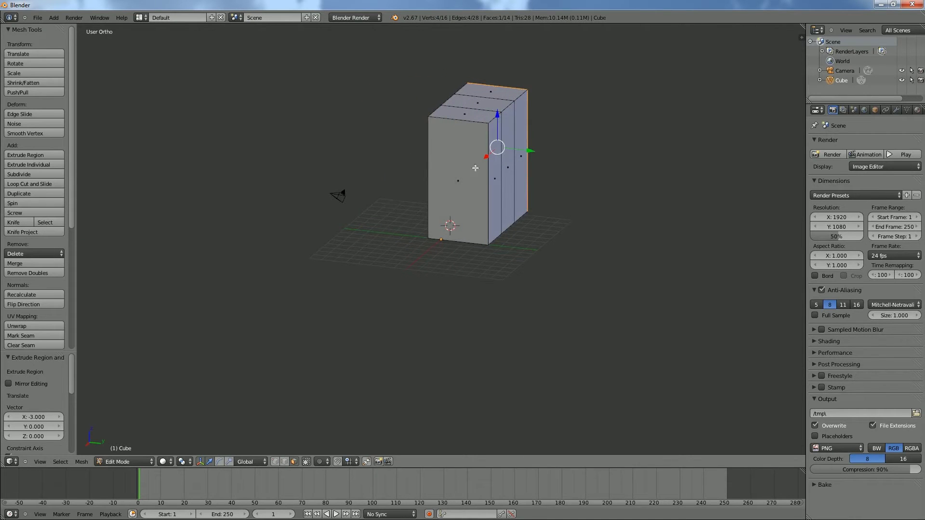
{"action": "right_click", "coordinate": [512, 191]}
{"action": "right_click", "coordinate": [521, 182], "text": "shift"}
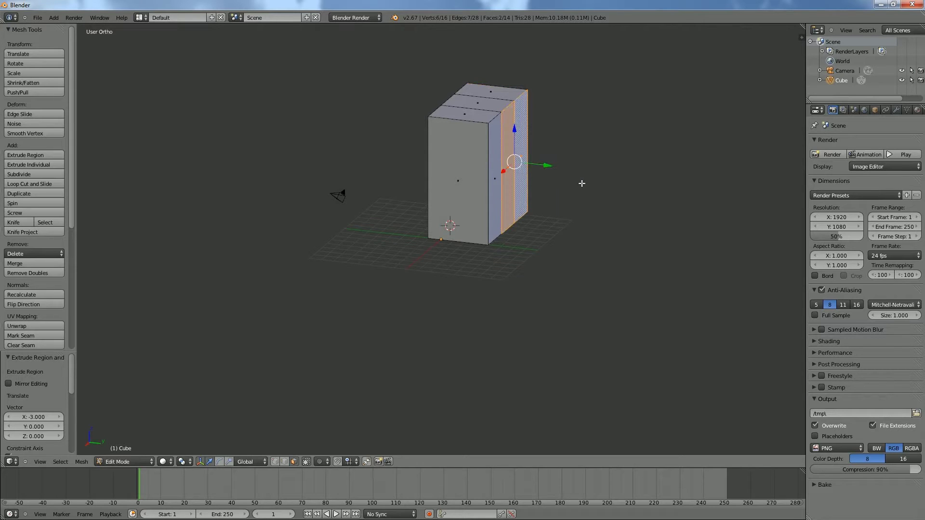
{"action": "key", "text": "KP_3"}
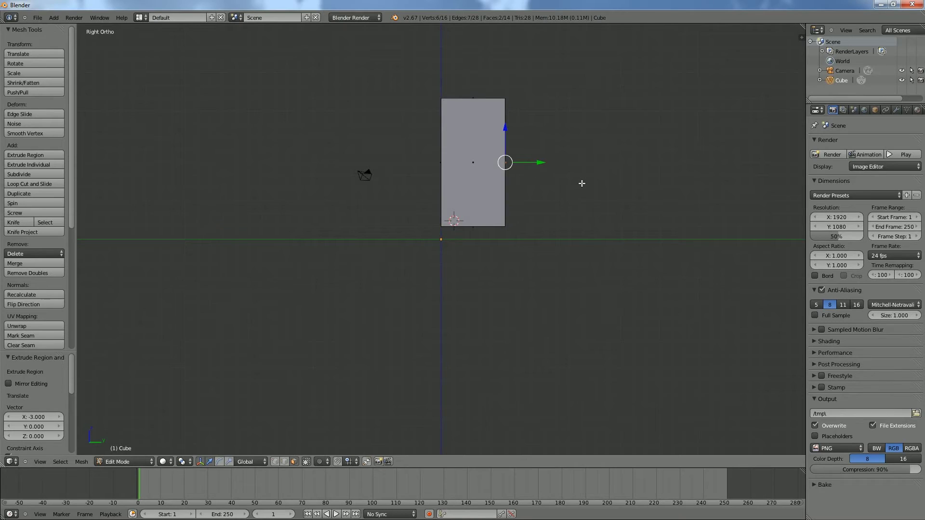
{"action": "key", "text": "e"}
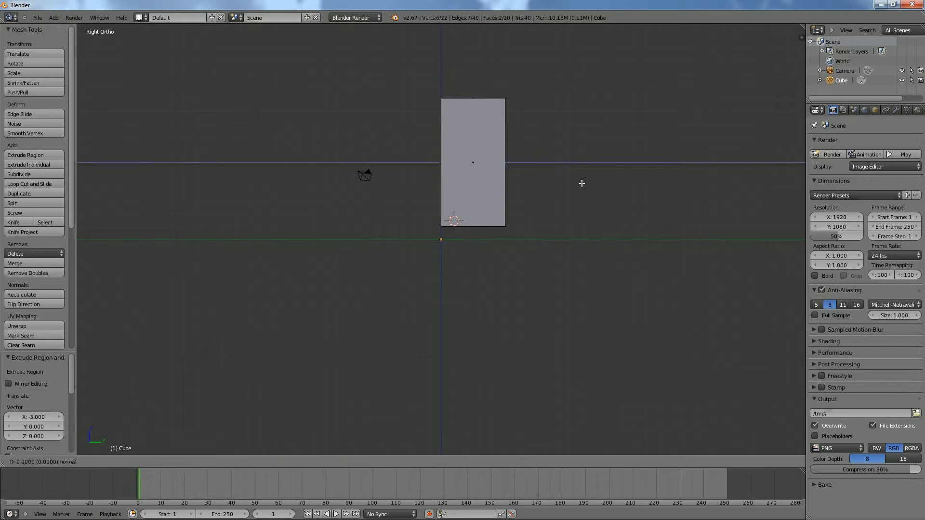
{"action": "key", "text": "y"}
{"action": "key", "text": "2"}
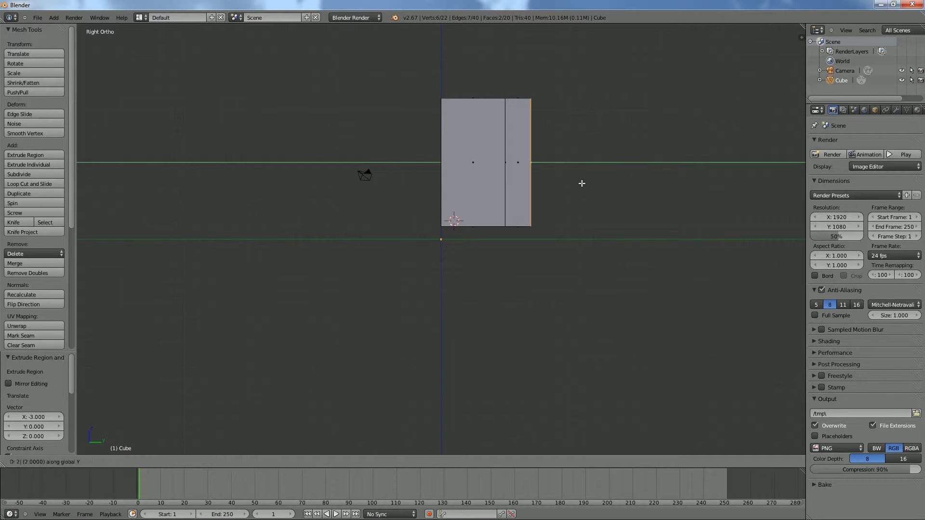
{"action": "key", "text": "Return"}
Extrude only the positive Y side face of the farthest negative X segment another 2 units along the Y axis.
{"action": "middle_click_drag", "start_coordinate": [617, 162], "coordinate": [550, 170]}
{"action": "key", "text": "KP_1"}
{"action": "key", "text": "KP_3"}
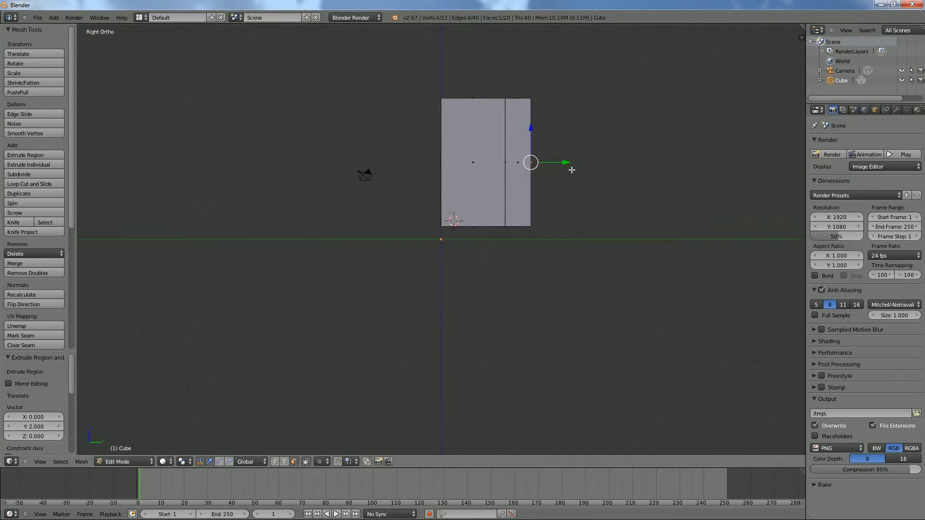
{"action": "key", "text": "e"}
{"action": "type", "text": "y"}
{"action": "type", "text": "2"}
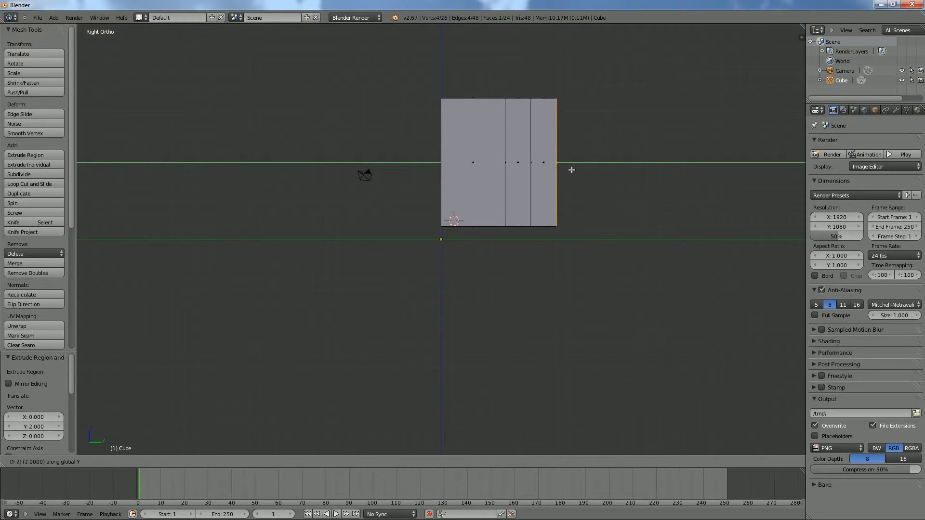
{"action": "key", "text": "Return"}
Select the negative Y side faces of the same two segments and extrude them by -2 units along the Y axis.
{"action": "middle_click_drag", "start_coordinate": [571, 170], "coordinate": [551, 235]}
{"action": "key", "text": "Tab"}
{"action": "key", "text": "Tab"}
{"action": "right_click", "coordinate": [432, 155]}
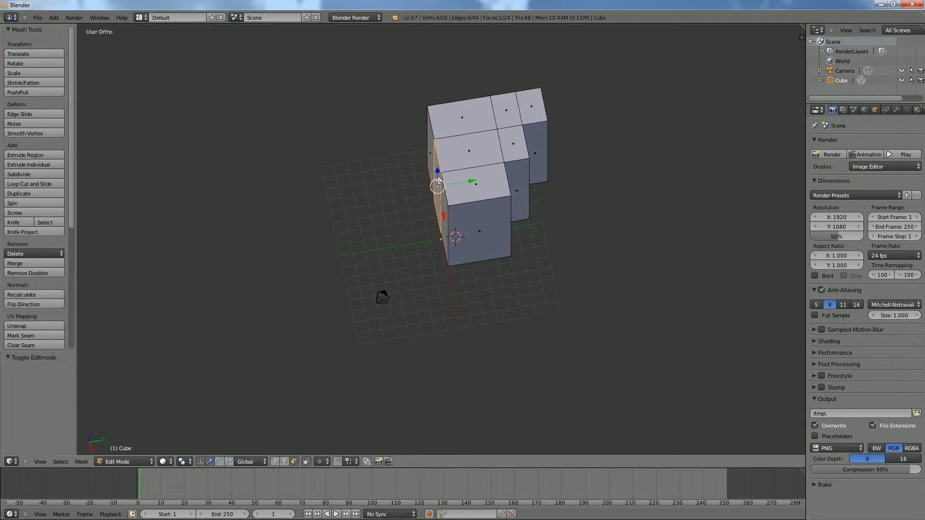
{"action": "right_click", "coordinate": [431, 154], "text": "shift"}
{"action": "key", "text": "KP_1"}
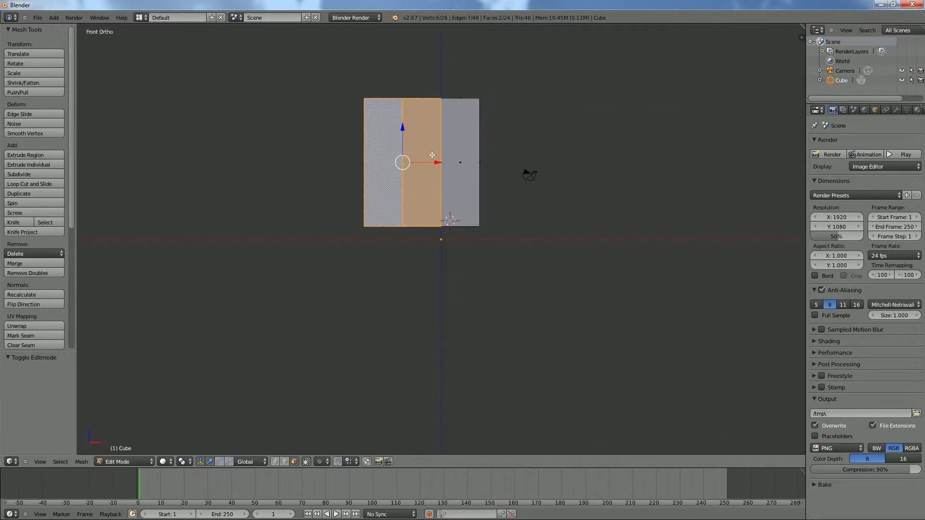
{"action": "key", "text": "KP_3"}
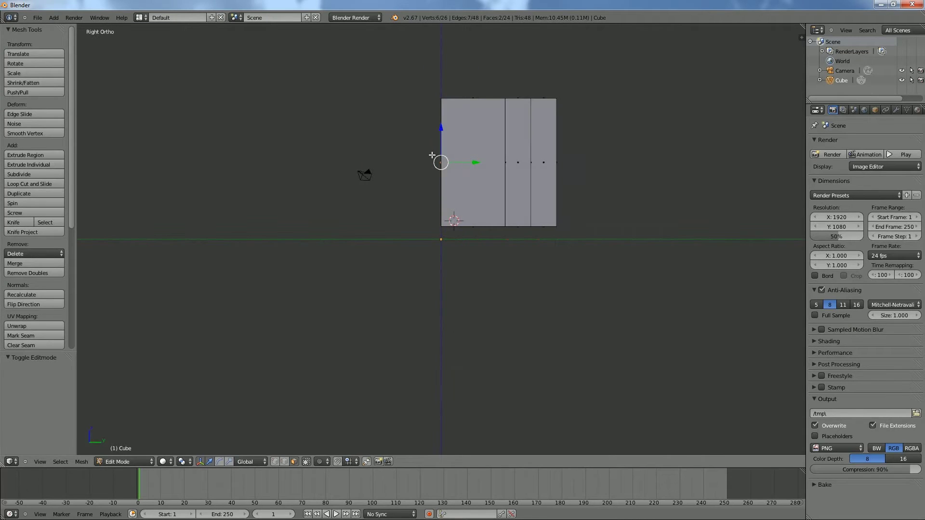
{"action": "key", "text": "e"}
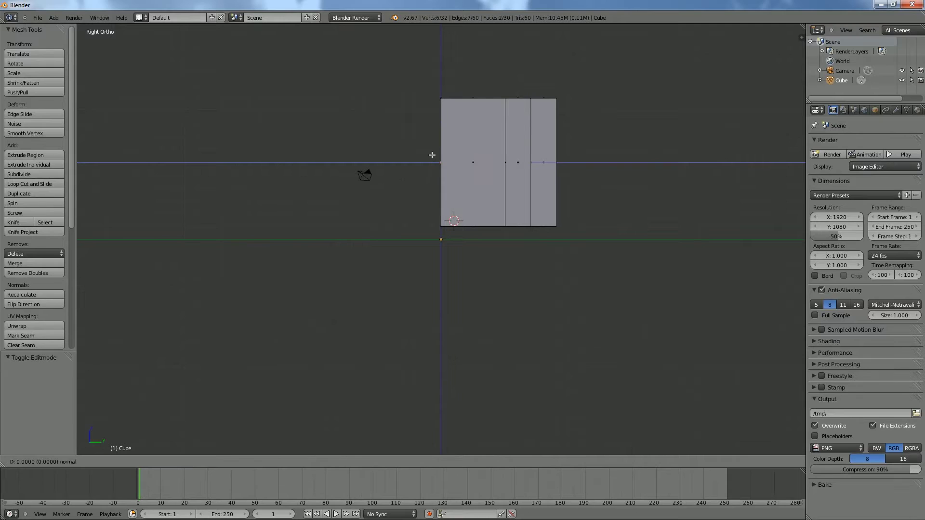
{"action": "key", "text": "y"}
{"action": "key", "text": "0"}
{"action": "key", "text": "minus"}
{"action": "key", "text": "2"}
{"action": "key", "text": "Return"}
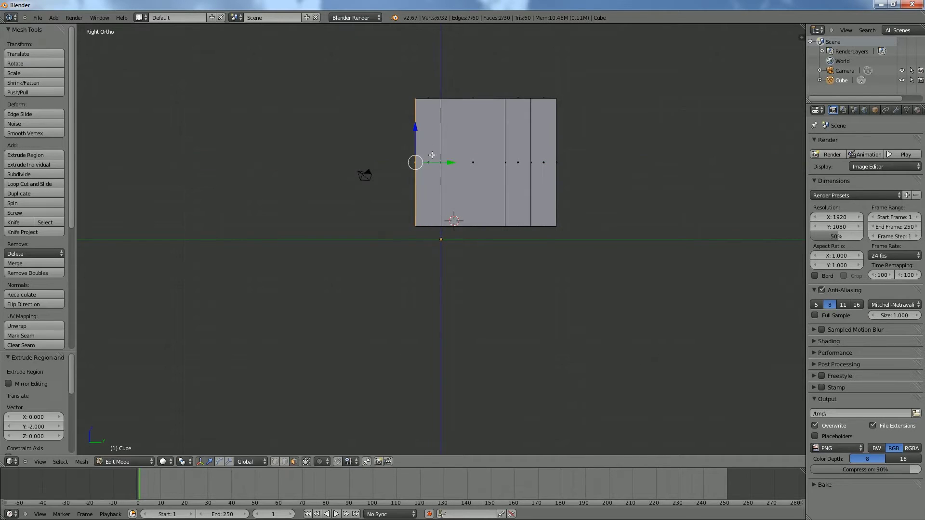
Extrude only the negative Y side face of the farthest negative X segment by another -2 units along the Y axis.
{"action": "middle_click_drag", "start_coordinate": [432, 155], "coordinate": [373, 151]}
{"action": "right_click", "coordinate": [380, 150]}
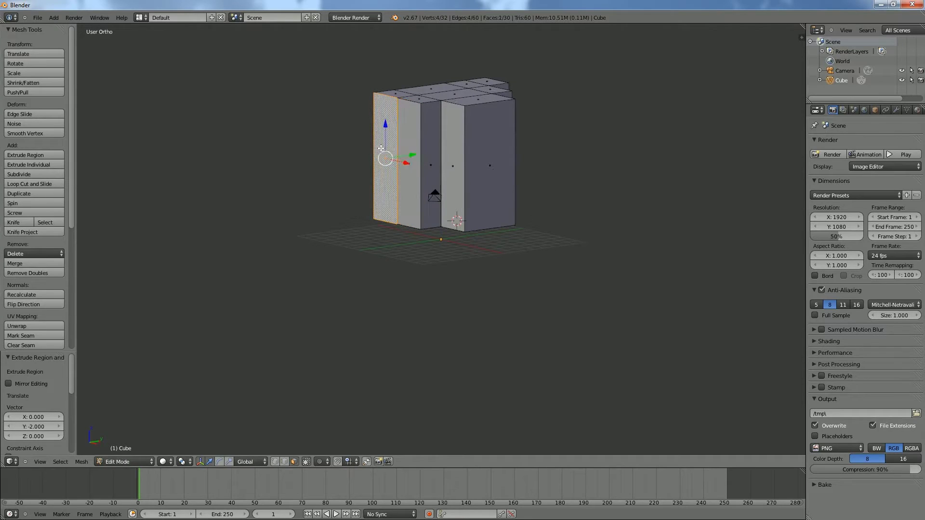
{"action": "key", "text": "KP_3"}
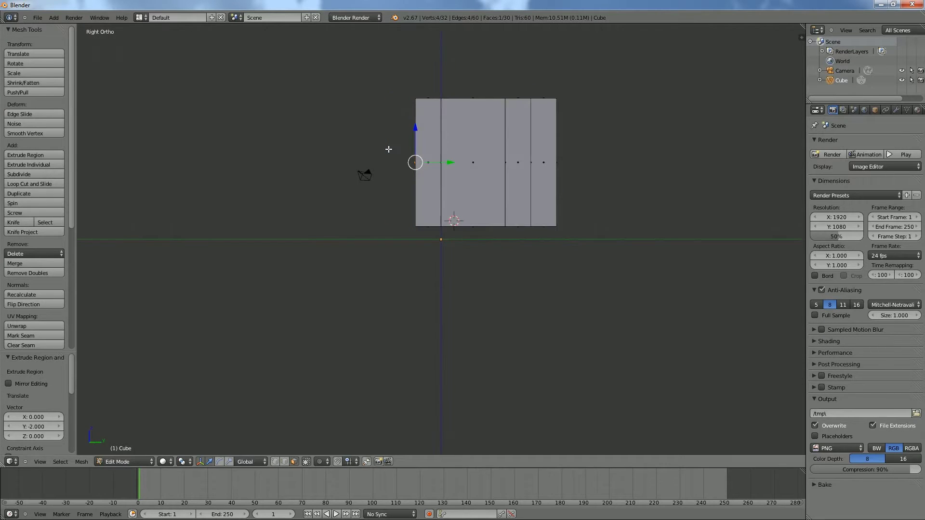
{"action": "key", "text": "e"}
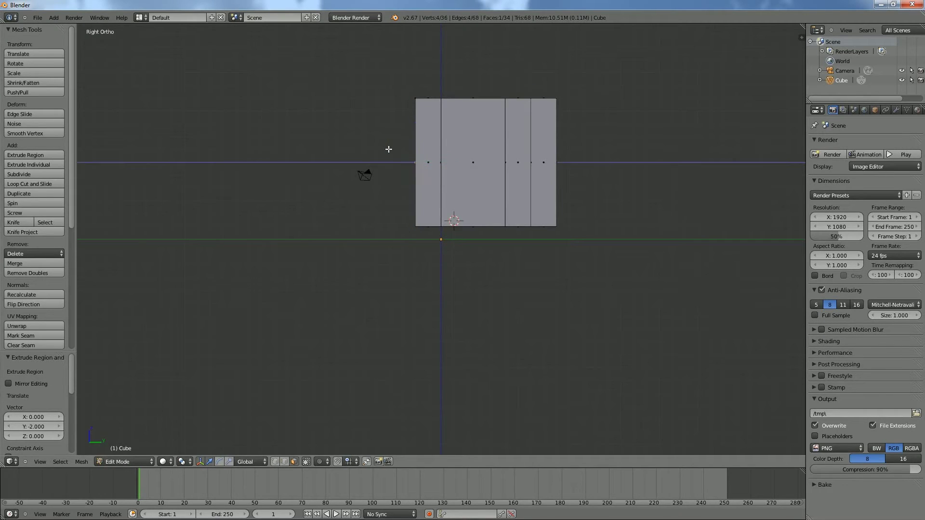
{"action": "type", "text": "y"}
{"action": "type", "text": "-2"}
{"action": "key", "text": "Return"}
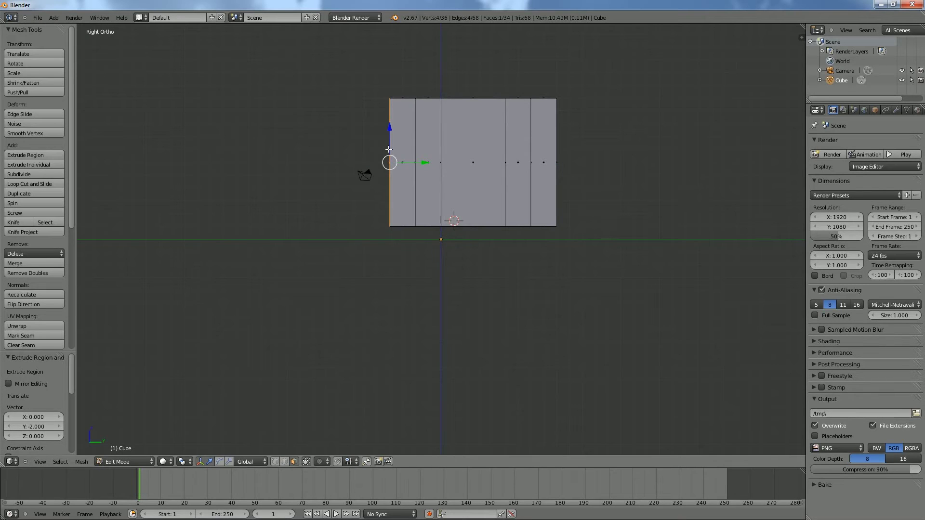
Add a single loop cut parallel to the X axis, halfway across the widest middle section.
{"action": "middle_click_drag", "start_coordinate": [389, 149], "coordinate": [446, 223]}
{"action": "key", "text": "Tab"}
{"action": "key", "text": "Tab"}
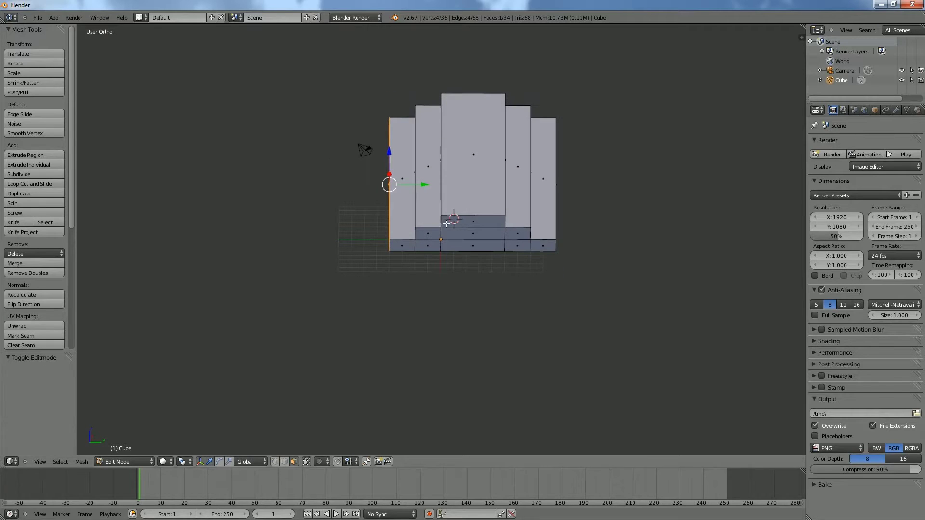
{"action": "middle_click_drag", "start_coordinate": [618, 247], "coordinate": [612, 269]}
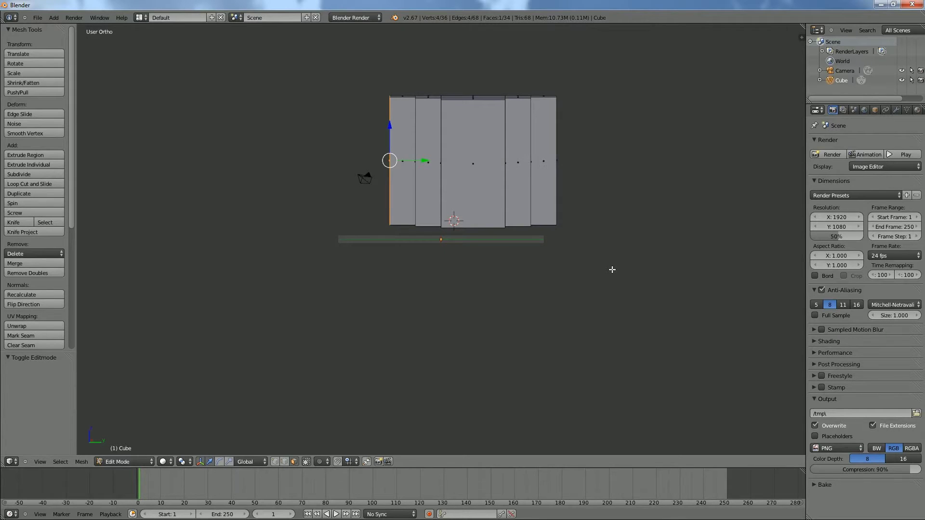
{"action": "key", "text": "KP_7"}
{"action": "scroll", "coordinate": [582, 252], "scroll_direction": "up", "scroll_amount": 4}
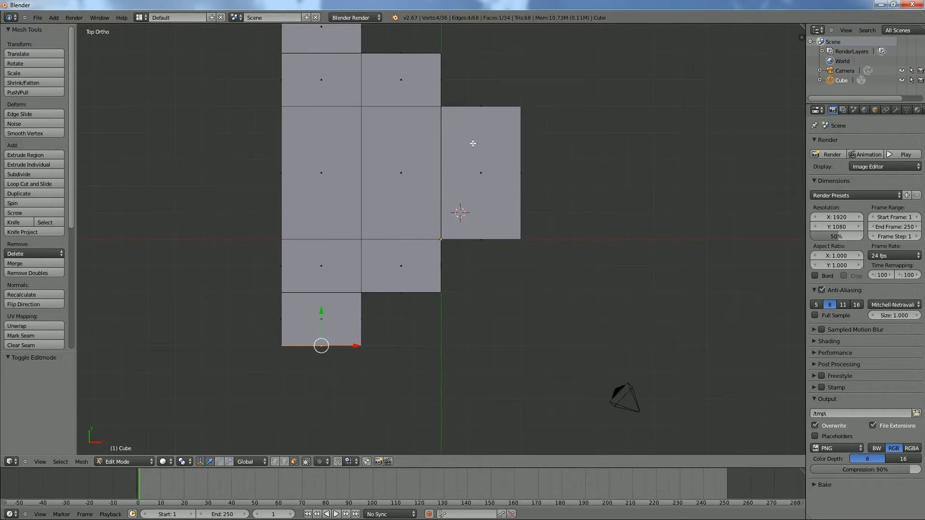
{"action": "key", "text": "ctrl+r"}
{"action": "left_click", "coordinate": [520, 170]}
{"action": "left_click", "coordinate": [526, 175]}
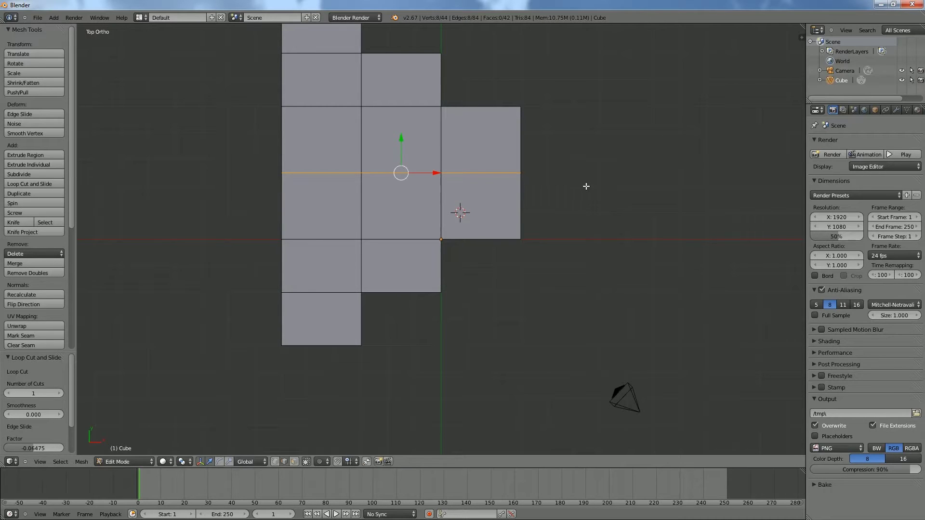
Move the new edge loop by -0.5 units along the Y axis.
{"action": "key", "text": "g"}
{"action": "key", "text": "y"}
{"action": "type", "text": "0.5"}
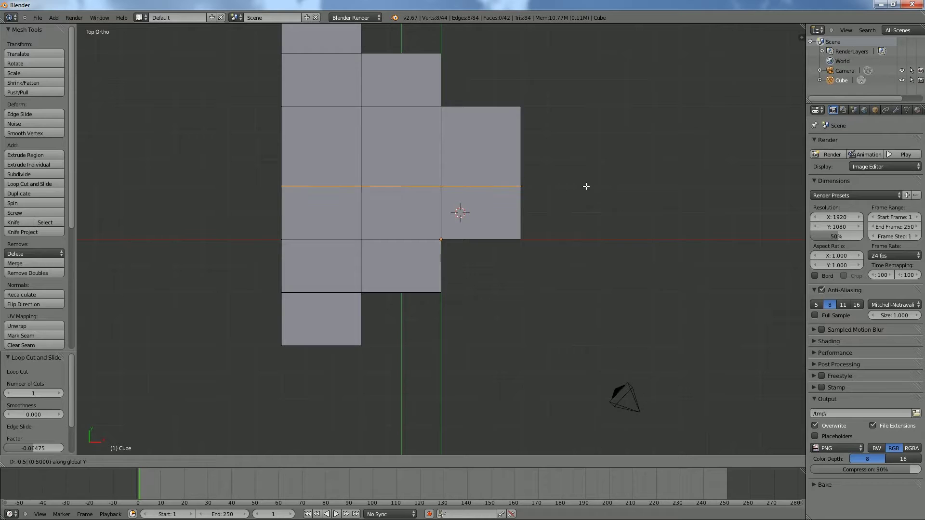
{"action": "key", "text": "Return"}
{"action": "mouse_move", "coordinate": [605, 269]}
{"action": "middle_mouse_down"}
{"action": "mouse_move", "coordinate": [568, 253]}
{"action": "mouse_move", "coordinate": [618, 264]}
{"action": "middle_mouse_up"}
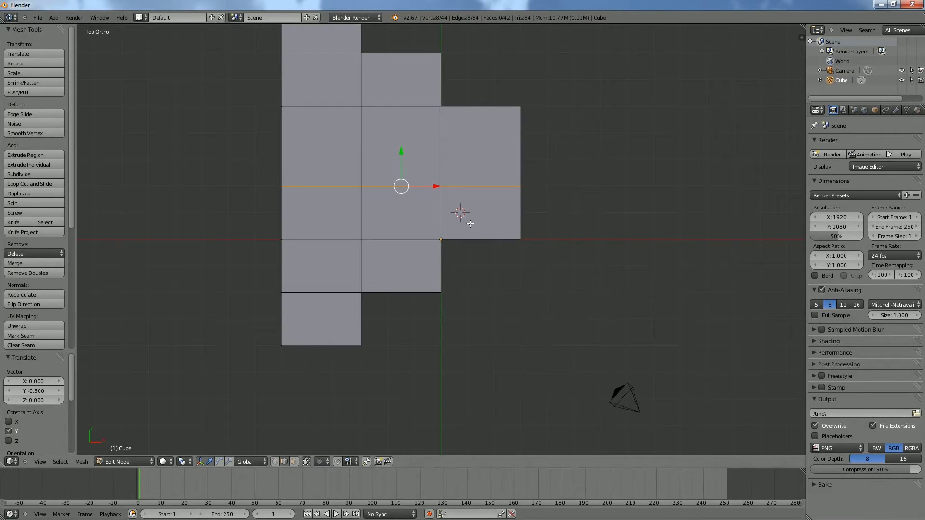
Add two evenly spaced loop cuts parallel to the X axis across the strip between the previously moved edge loop and the origin.
{"action": "key", "text": "ctrl+r"}
{"action": "scroll", "coordinate": [517, 217], "scroll_direction": "up", "scroll_amount": 1}
{"action": "left_click", "coordinate": [516, 212]}
{"action": "right_click", "coordinate": [545, 220]}
{"action": "scroll", "coordinate": [564, 226], "scroll_direction": "up", "scroll_amount": 3}
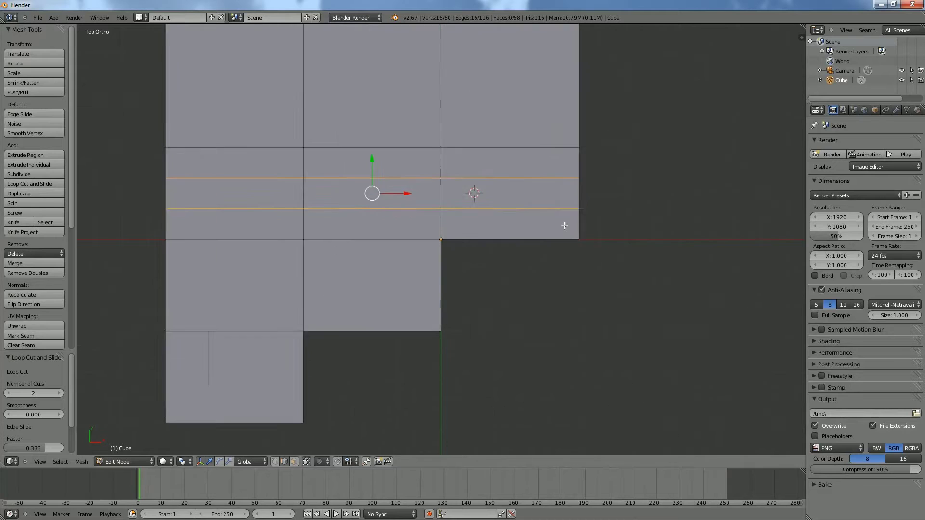
{"action": "scroll", "coordinate": [564, 226], "scroll_direction": "up", "scroll_amount": 1}
{"action": "scroll", "coordinate": [647, 230], "scroll_direction": "up", "scroll_amount": 3}
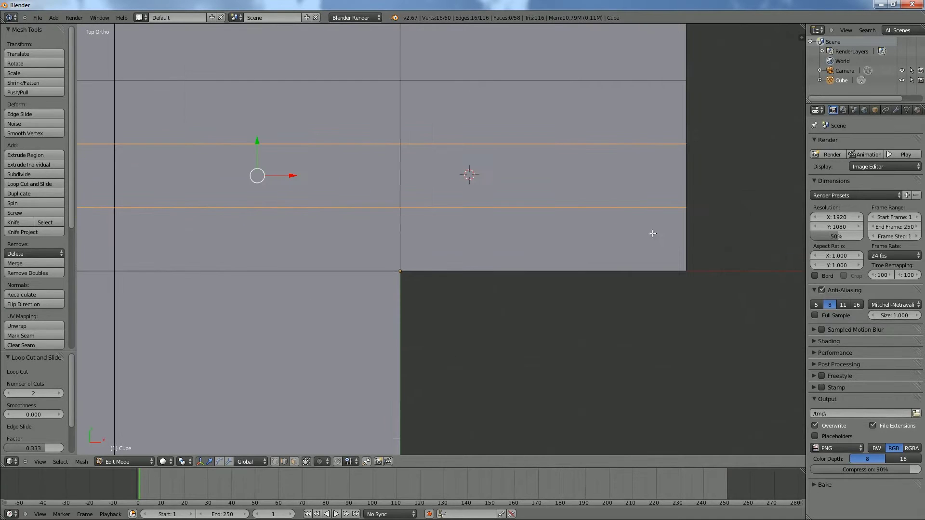
{"action": "middle_click_drag", "start_coordinate": [669, 237], "coordinate": [610, 247], "text": "shift"}
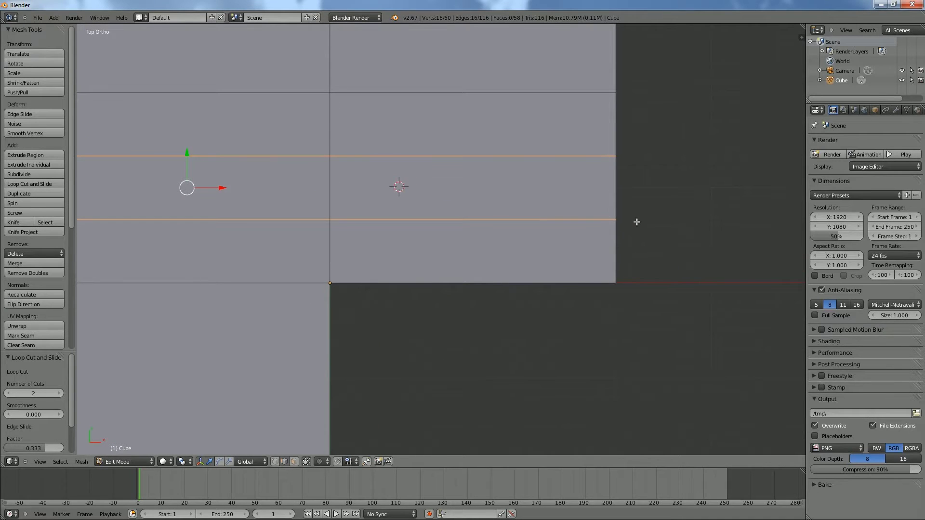
Move both new edge loops along negative Y close to the origin line, shifting the second one by about -0.93 units.
{"action": "right_click", "coordinate": [600, 219]}
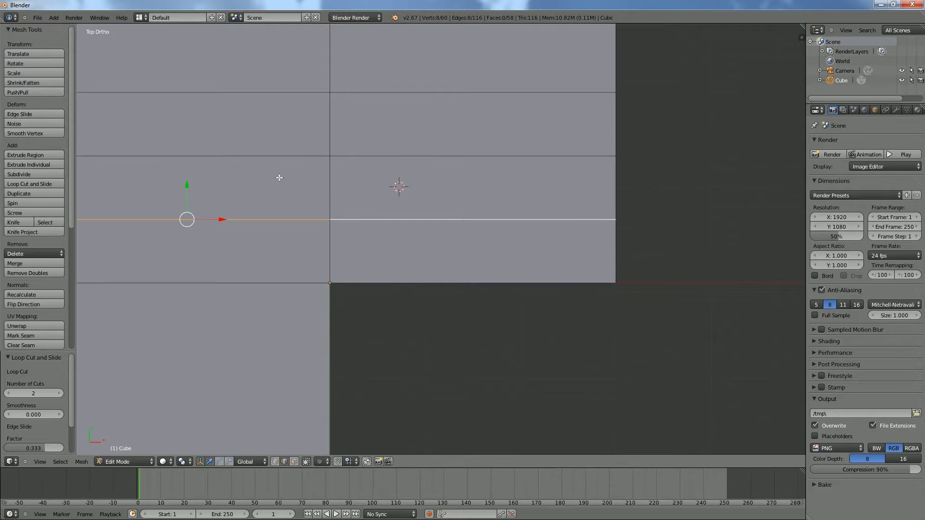
{"action": "left_click_drag", "start_coordinate": [186, 186], "coordinate": [188, 230]}
{"action": "right_click", "coordinate": [382, 157], "text": "alt"}
{"action": "left_click_drag", "start_coordinate": [187, 123], "coordinate": [203, 212]}
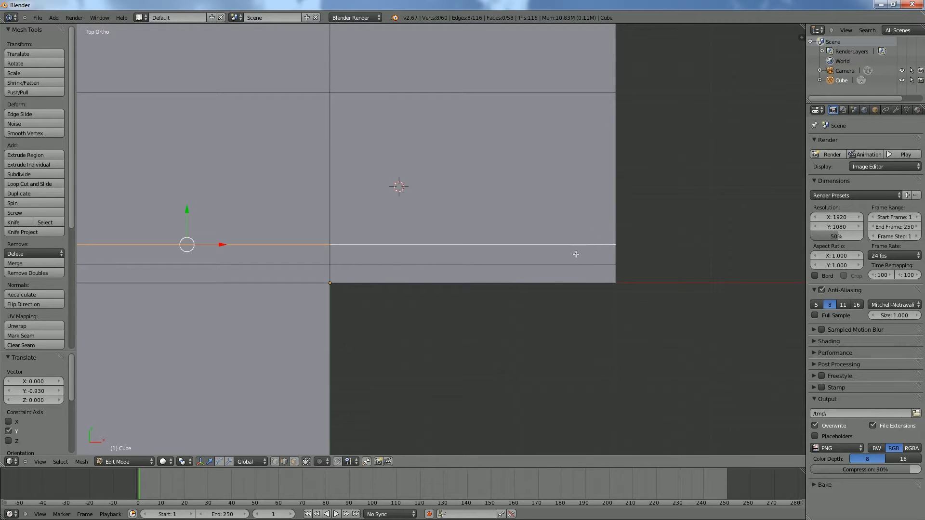
Add two loop cuts parallel to the Y axis across the positive X segment, with a slide factor of about 0.025.
{"action": "key", "text": "ctrl+r"}
{"action": "scroll", "coordinate": [536, 89], "scroll_direction": "up", "scroll_amount": 1}
{"action": "left_click", "coordinate": [536, 88]}
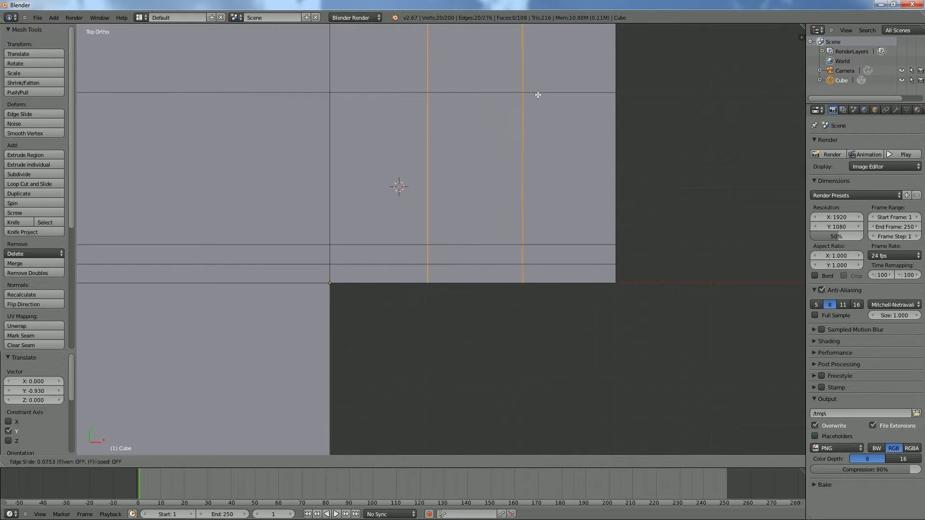
{"action": "left_click", "coordinate": [537, 96]}
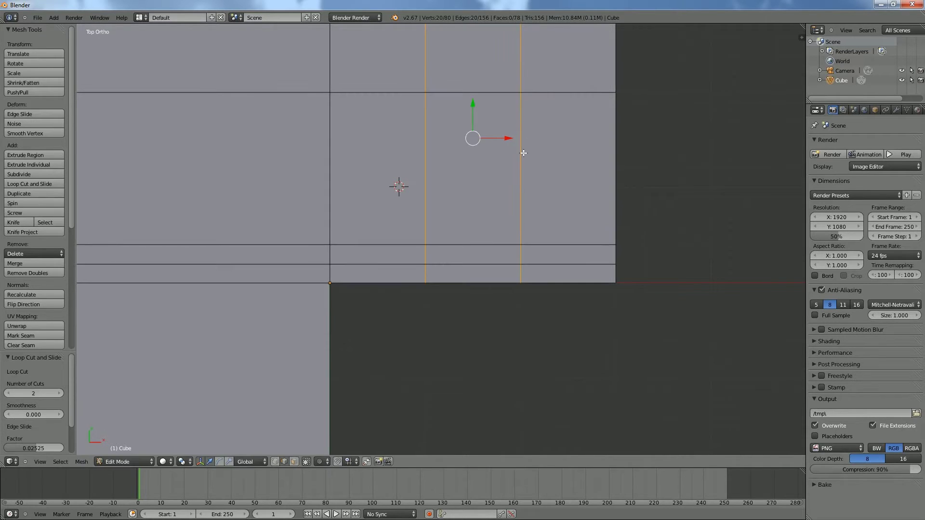
Move the outer new loop about 0.8 units and the inner one about 1.6 units along X, close to the segment's outer edge.
{"action": "right_click", "coordinate": [521, 183], "text": "alt"}
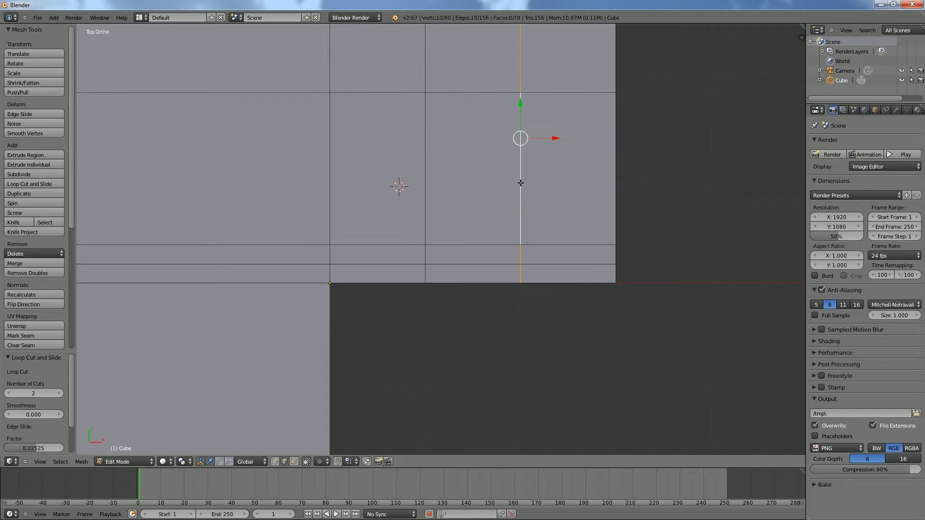
{"action": "left_click_drag", "start_coordinate": [555, 138], "coordinate": [625, 169]}
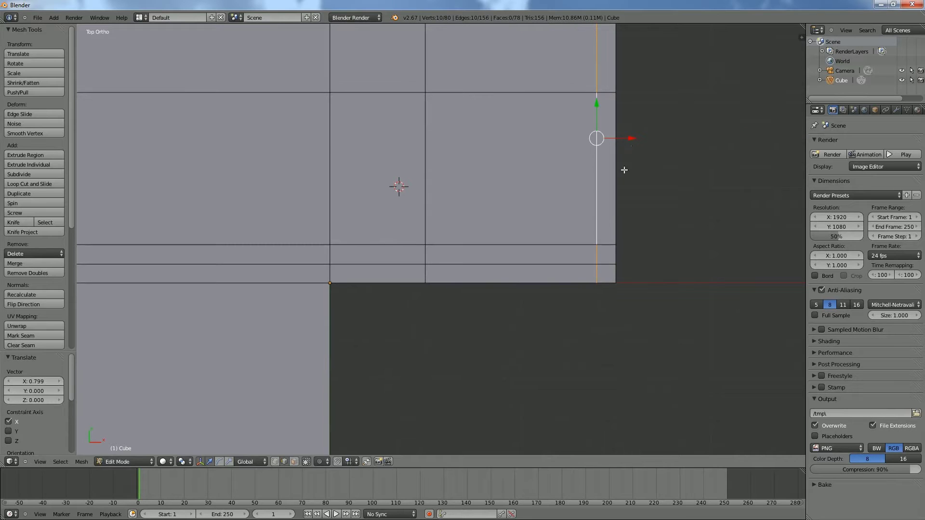
{"action": "left_click", "coordinate": [632, 140]}
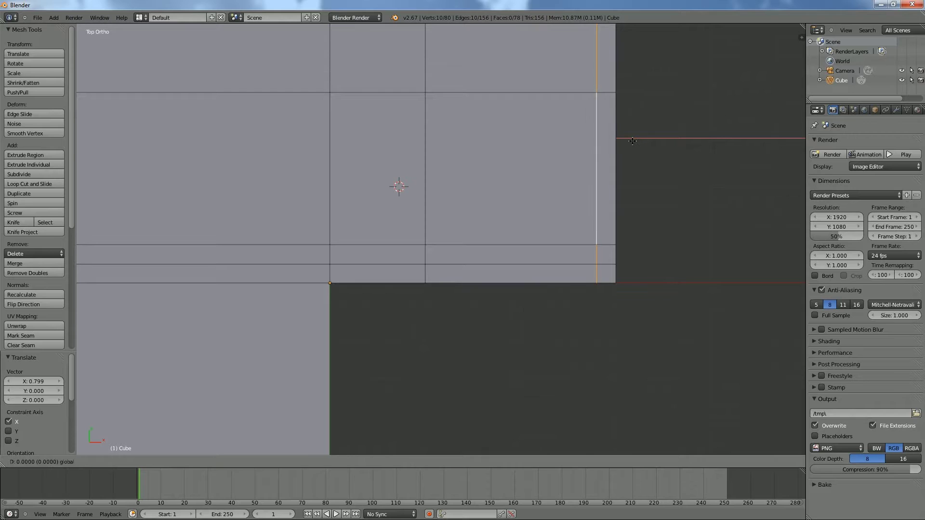
{"action": "left_click", "coordinate": [632, 140]}
{"action": "right_click", "coordinate": [423, 171], "text": "alt"}
{"action": "left_click_drag", "start_coordinate": [461, 139], "coordinate": [614, 170]}
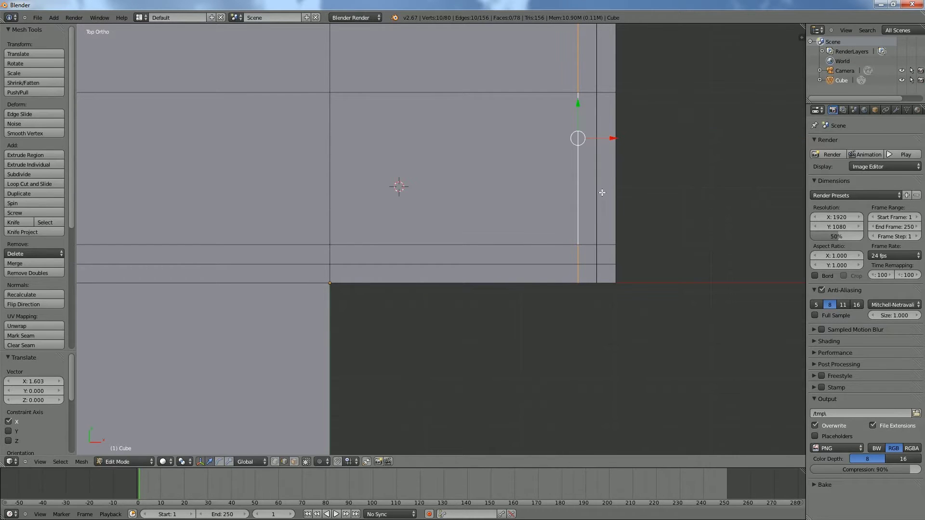
In face selection, select all bottom faces of the two negative X segments, the positive X segment's three positive Y faces, and its small inner corner square.
{"action": "scroll", "coordinate": [570, 241], "scroll_direction": "down", "scroll_amount": 7}
{"action": "middle_click_drag", "start_coordinate": [494, 307], "coordinate": [494, 174]}
{"action": "key", "text": "Tab"}
{"action": "key", "text": "Tab"}
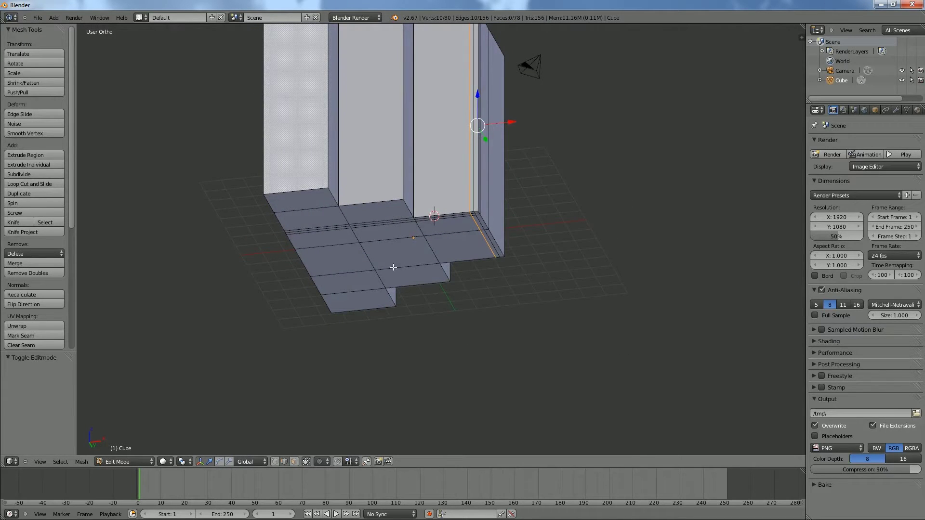
{"action": "left_click", "coordinate": [295, 461]}
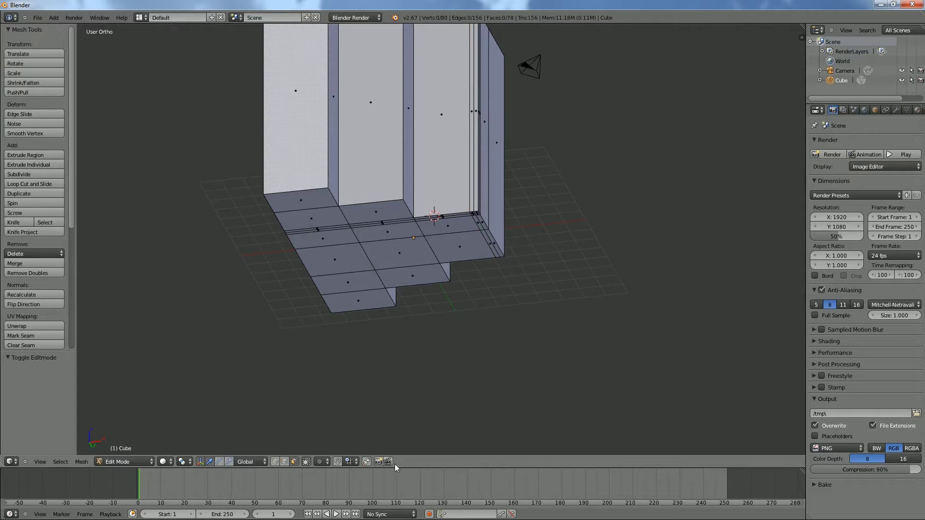
{"action": "middle_click_drag", "start_coordinate": [411, 429], "coordinate": [421, 352]}
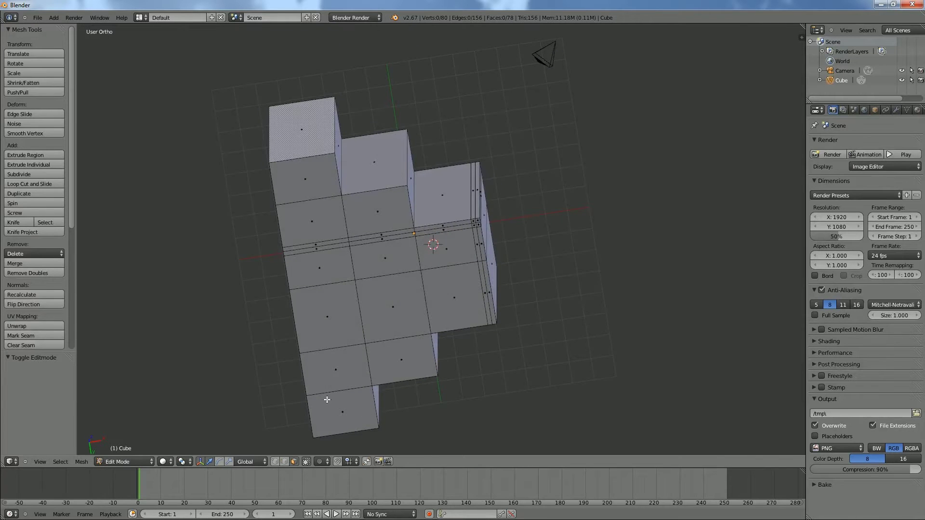
{"action": "key", "text": "c"}
{"action": "mouse_move", "coordinate": [303, 193]}
{"action": "left_mouse_down"}
{"action": "mouse_move", "coordinate": [335, 415]}
{"action": "mouse_move", "coordinate": [396, 301]}
{"action": "mouse_move", "coordinate": [375, 221]}
{"action": "left_mouse_up"}
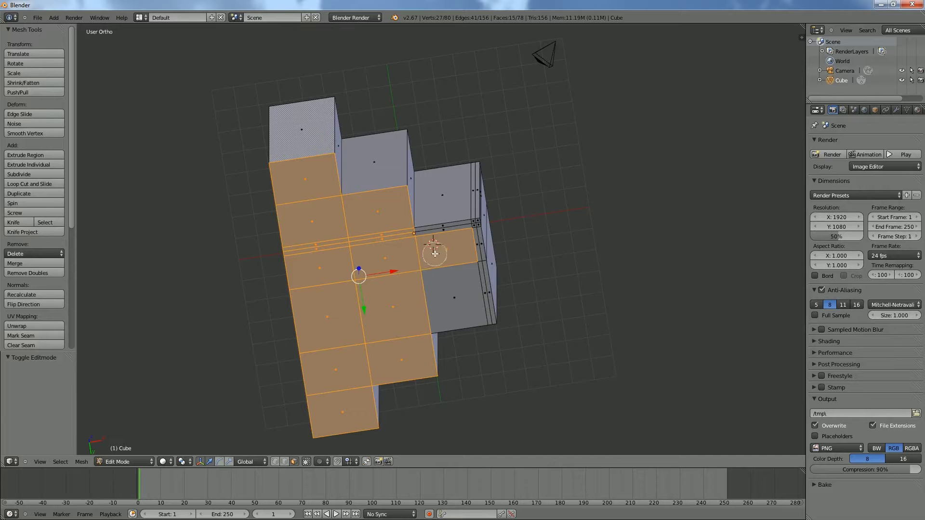
{"action": "mouse_move", "coordinate": [415, 269]}
{"action": "left_mouse_down"}
{"action": "mouse_move", "coordinate": [431, 305]}
{"action": "mouse_move", "coordinate": [473, 291]}
{"action": "left_mouse_up"}
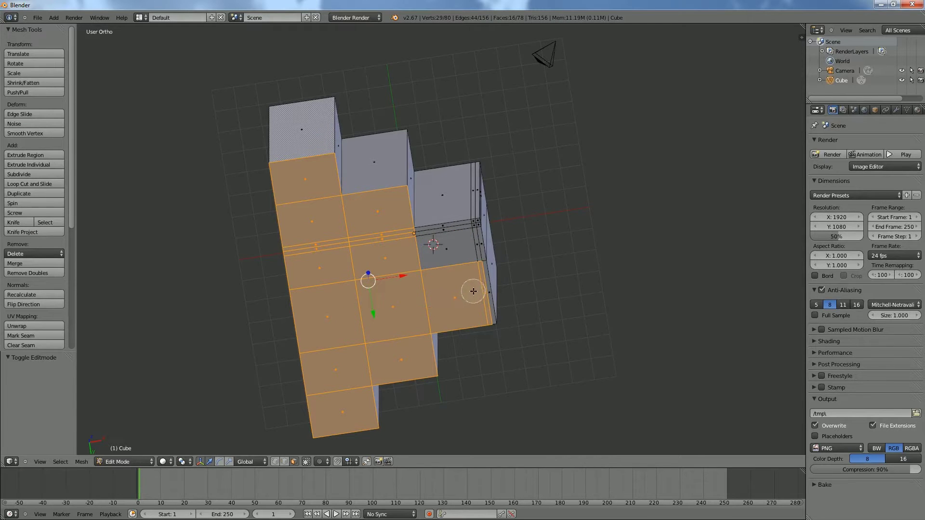
{"action": "right_click", "coordinate": [487, 291], "text": "shift"}
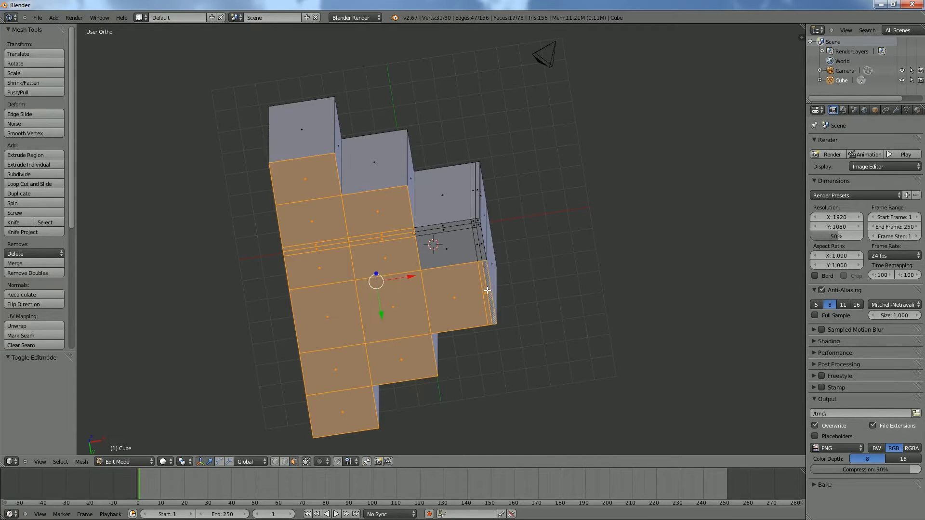
{"action": "right_click", "coordinate": [473, 227], "text": "shift"}
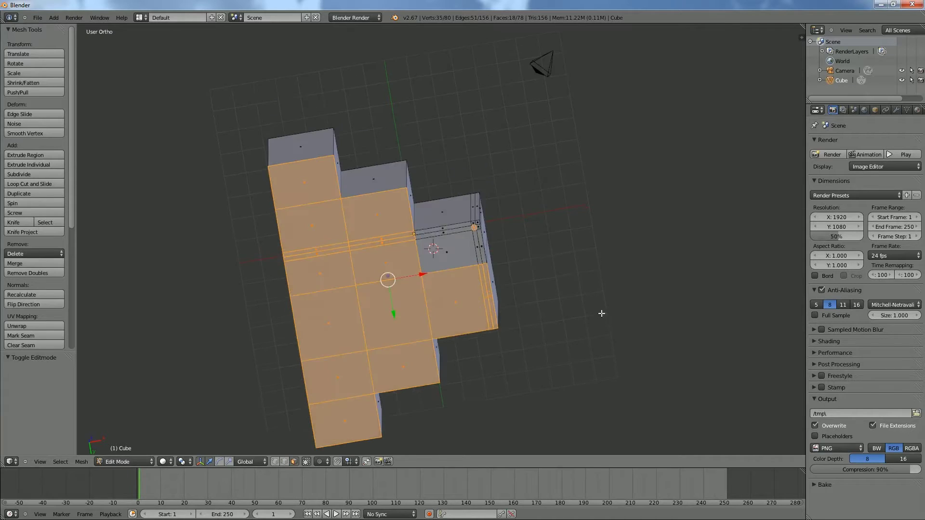
{"action": "scroll", "coordinate": [515, 271], "scroll_direction": "up", "scroll_amount": 7}
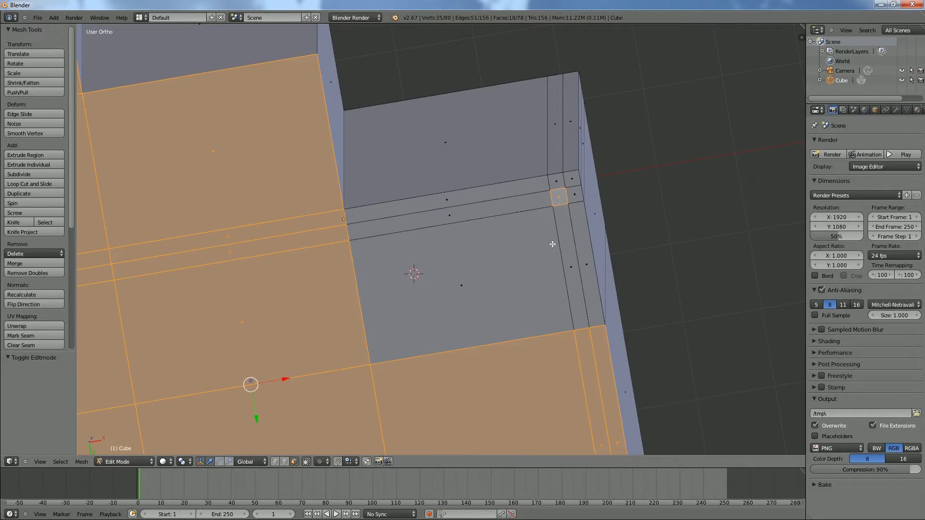
{"action": "right_click", "coordinate": [556, 181], "text": "shift"}
{"action": "right_click", "coordinate": [569, 180], "text": "shift"}
{"action": "right_click", "coordinate": [574, 194], "text": "shift"}
{"action": "right_click", "coordinate": [561, 197], "text": "shift"}
{"action": "right_click", "coordinate": [563, 200], "text": "shift"}
{"action": "right_click", "coordinate": [572, 194], "text": "shift"}
{"action": "right_click", "coordinate": [560, 196], "text": "shift"}
{"action": "right_click", "coordinate": [558, 184], "text": "shift"}
{"action": "right_click", "coordinate": [571, 182], "text": "shift"}
{"action": "right_click", "coordinate": [562, 196], "text": "shift"}
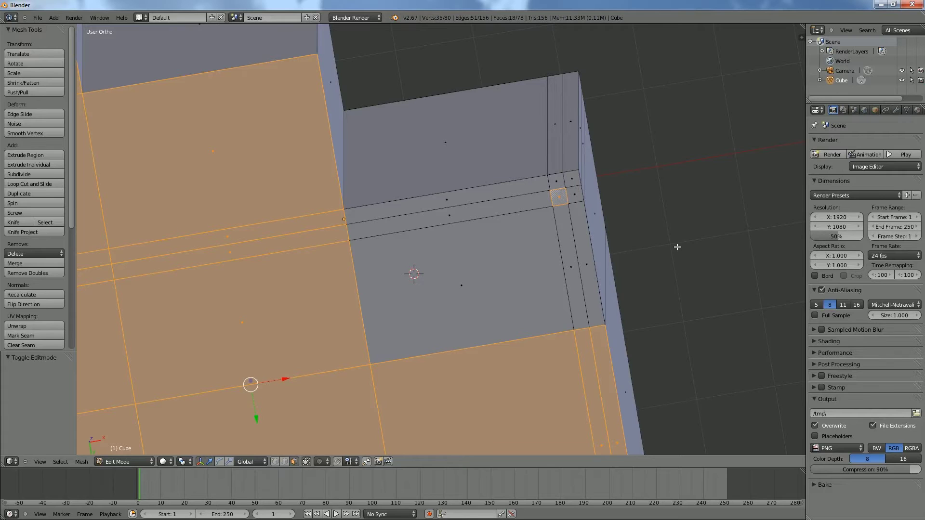
Extrude the selected bottom faces by -1 unit along the Z axis.
{"action": "key", "text": "KP_1"}
{"action": "scroll", "coordinate": [647, 260], "scroll_direction": "down", "scroll_amount": 3}
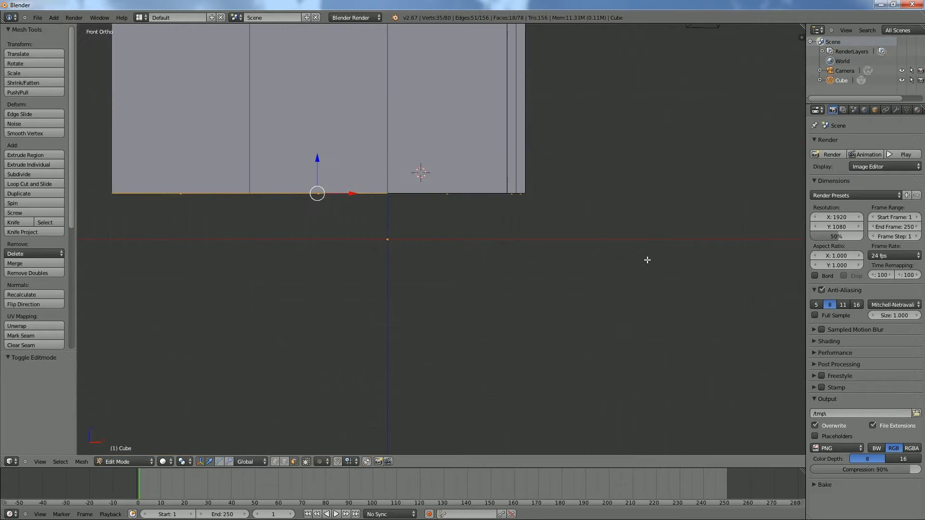
{"action": "scroll", "coordinate": [647, 260], "scroll_direction": "down", "scroll_amount": 3}
{"action": "key", "text": "e"}
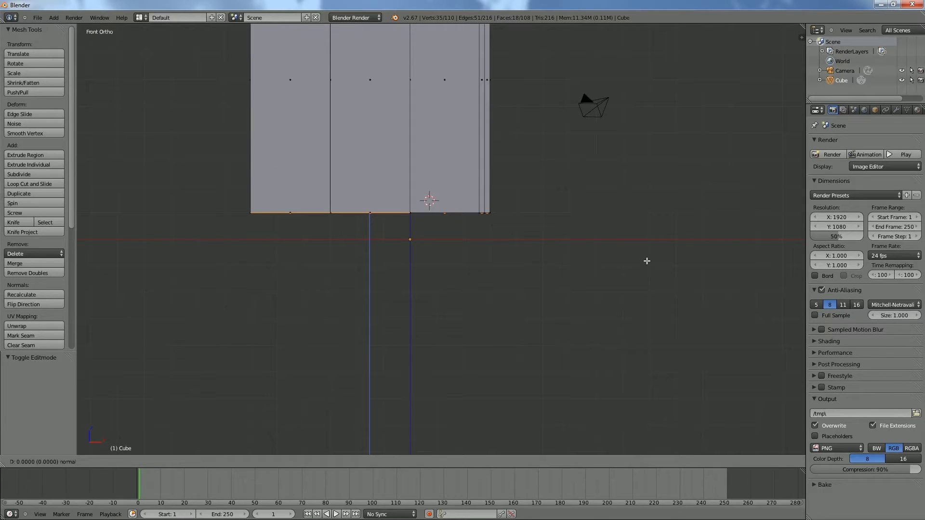
{"action": "key", "text": "z"}
{"action": "type", "text": "z"}
{"action": "type", "text": "-1"}
{"action": "key", "text": "Return"}
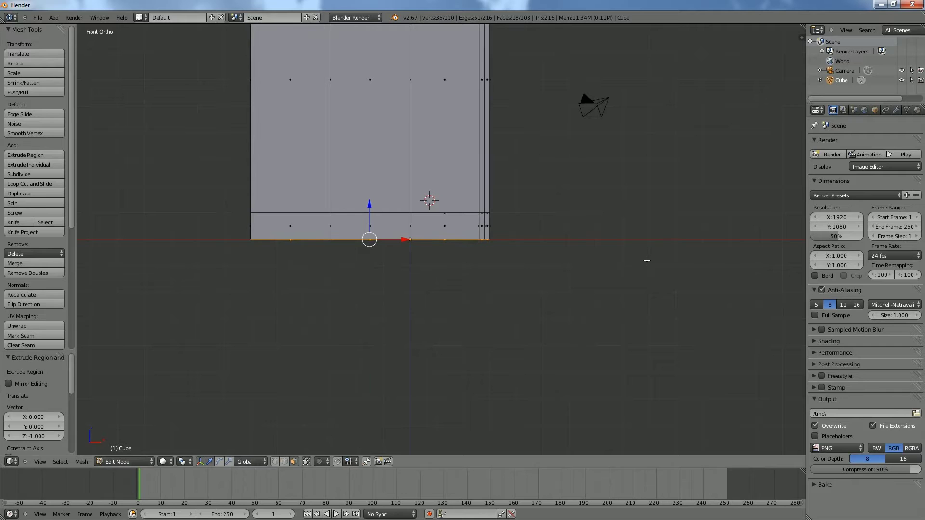
Examine the upper part of the building form in Object Mode from several angles.
{"action": "middle_click_drag", "start_coordinate": [593, 204], "coordinate": [547, 255]}
{"action": "key", "text": "Tab"}
{"action": "scroll", "coordinate": [499, 241], "scroll_direction": "down", "scroll_amount": 3}
{"action": "middle_click_drag", "start_coordinate": [455, 166], "coordinate": [458, 333], "text": "shift"}
{"action": "scroll", "coordinate": [455, 250], "scroll_direction": "up", "scroll_amount": 4}
{"action": "middle_click_drag", "start_coordinate": [456, 232], "coordinate": [481, 279], "text": "shift"}
{"action": "scroll", "coordinate": [472, 271], "scroll_direction": "up", "scroll_amount": 2}
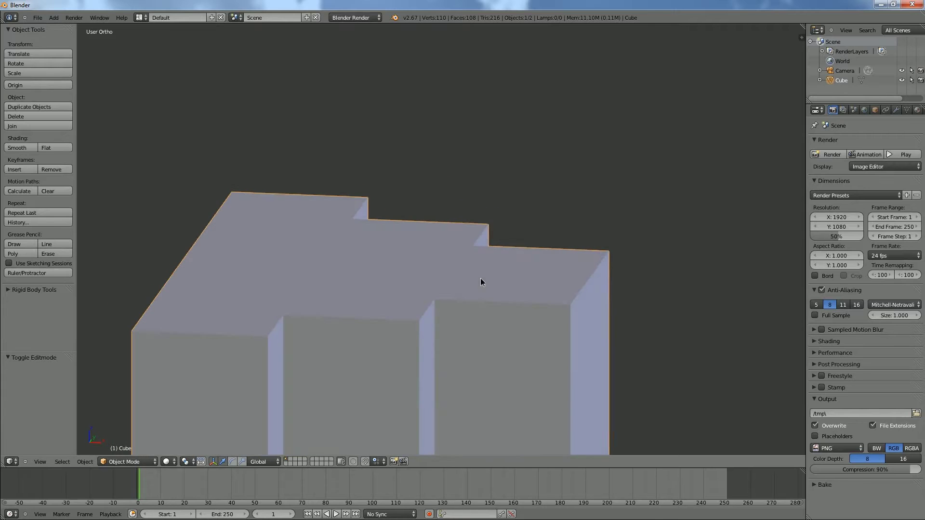
{"action": "middle_click_drag", "start_coordinate": [525, 311], "coordinate": [523, 300]}
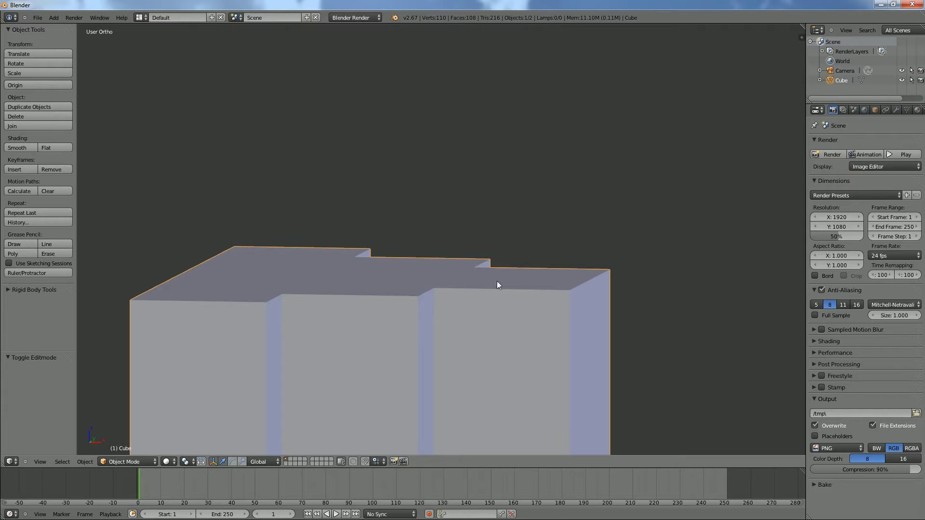
{"action": "middle_click_drag", "start_coordinate": [297, 288], "coordinate": [383, 296]}
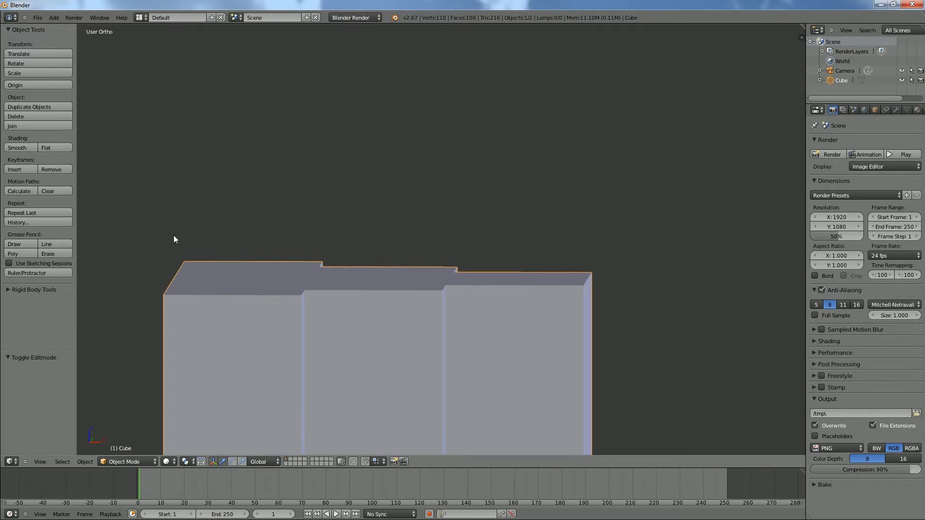
{"action": "middle_click_drag", "start_coordinate": [671, 307], "coordinate": [669, 328]}
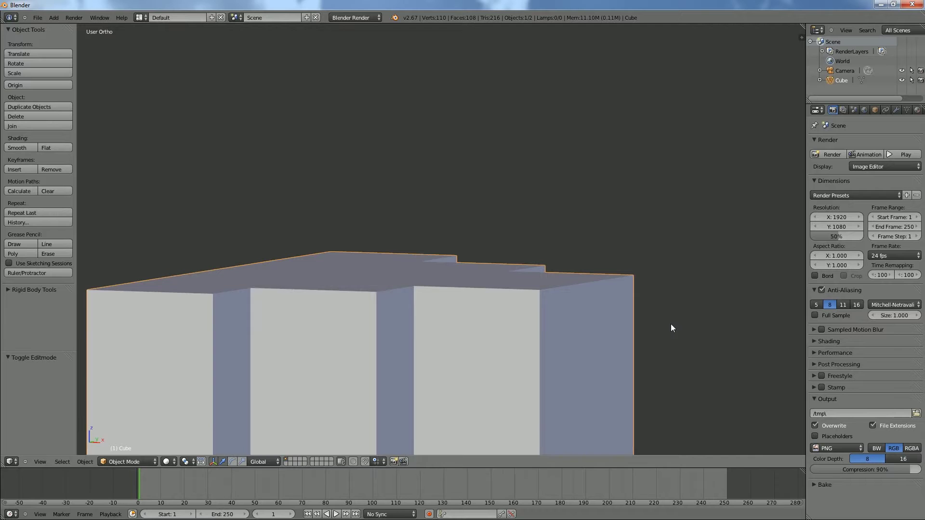
Back in Edit Mode, add a loop cut parallel to the Y axis near the middle segment's positive X edge, with a slide factor of about 0.869.
{"action": "key", "text": "Tab"}
{"action": "middle_click_drag", "start_coordinate": [609, 310], "coordinate": [613, 336]}
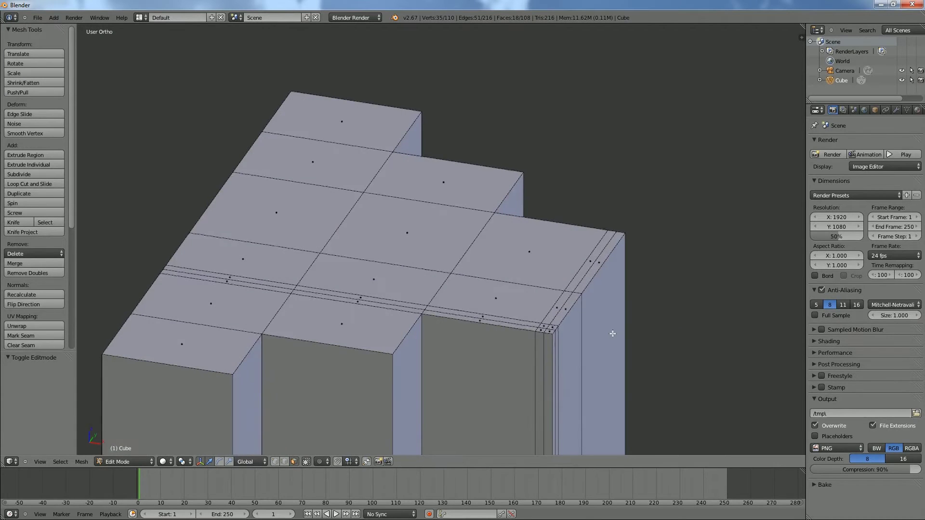
{"action": "key", "text": "KP_7"}
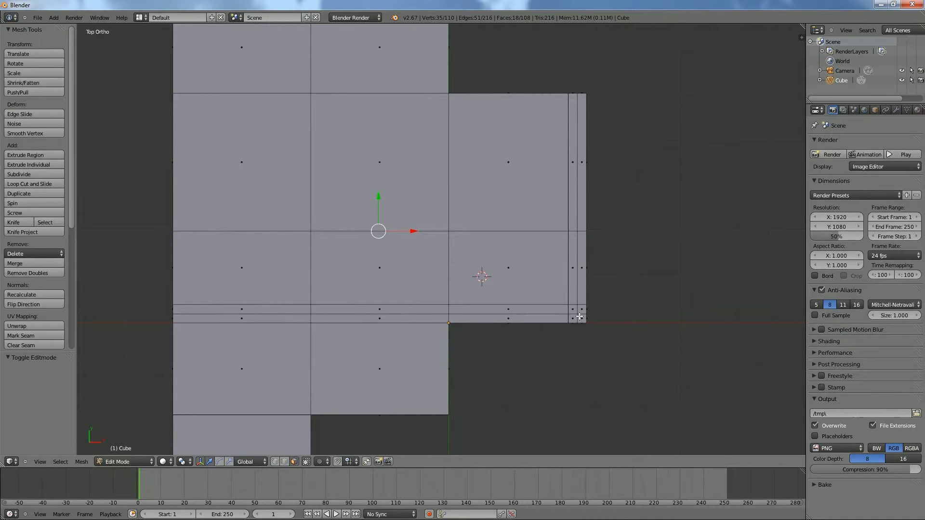
{"action": "scroll", "coordinate": [581, 318], "scroll_direction": "up", "scroll_amount": 2}
{"action": "middle_click_drag", "start_coordinate": [687, 369], "coordinate": [667, 296], "text": "shift"}
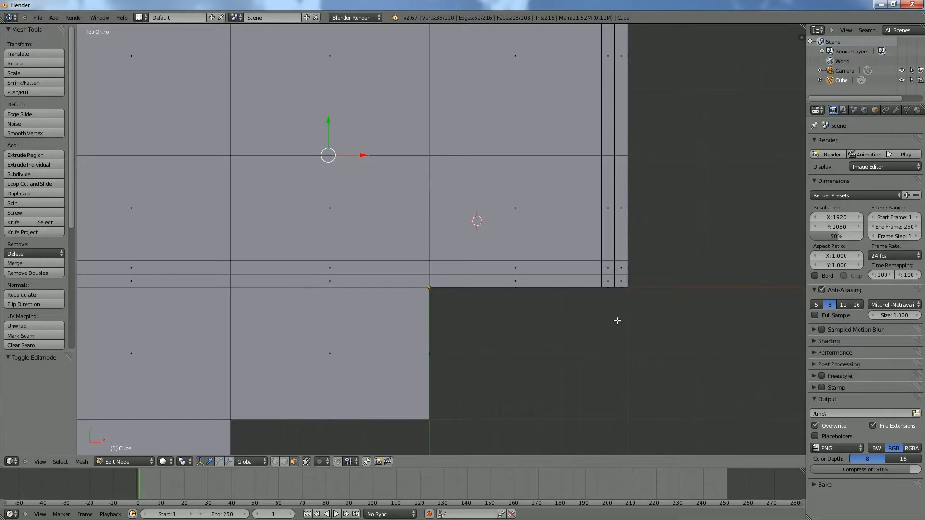
{"action": "scroll", "coordinate": [468, 415], "scroll_direction": "up", "scroll_amount": 2}
{"action": "middle_click_drag", "start_coordinate": [484, 443], "coordinate": [556, 276], "text": "shift"}
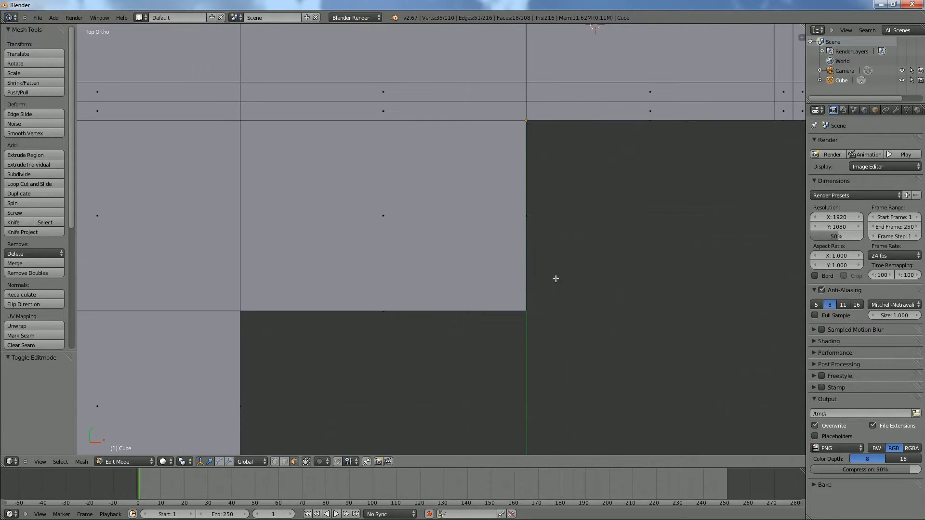
{"action": "left_click", "coordinate": [500, 110]}
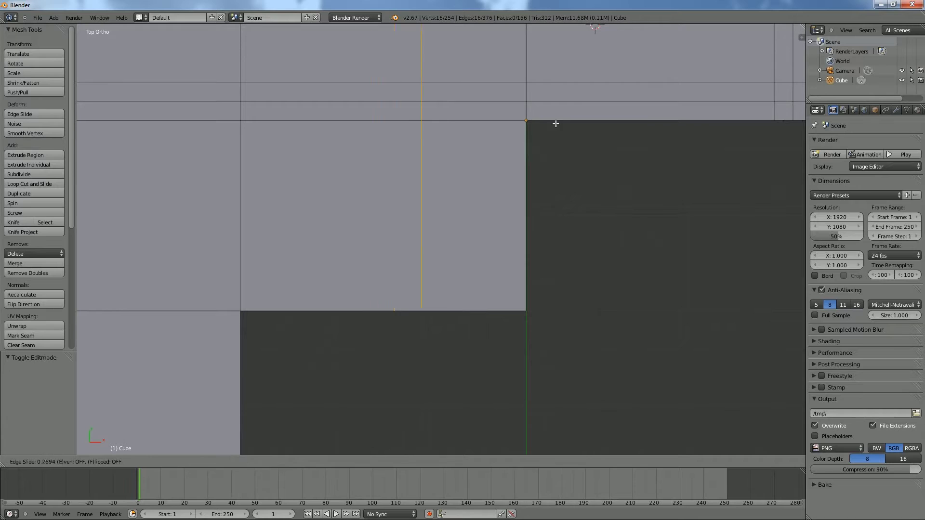
{"action": "left_click", "coordinate": [624, 132]}
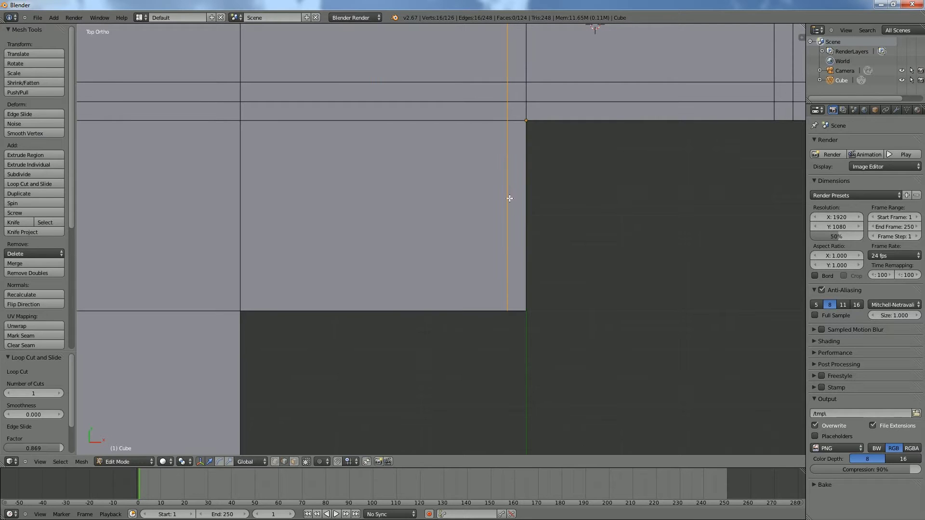
Add a loop cut parallel to the X axis near the middle segment's negative Y edge, with a slide factor of about -0.803.
{"action": "key", "text": "ctrl+r"}
{"action": "left_click", "coordinate": [516, 245]}
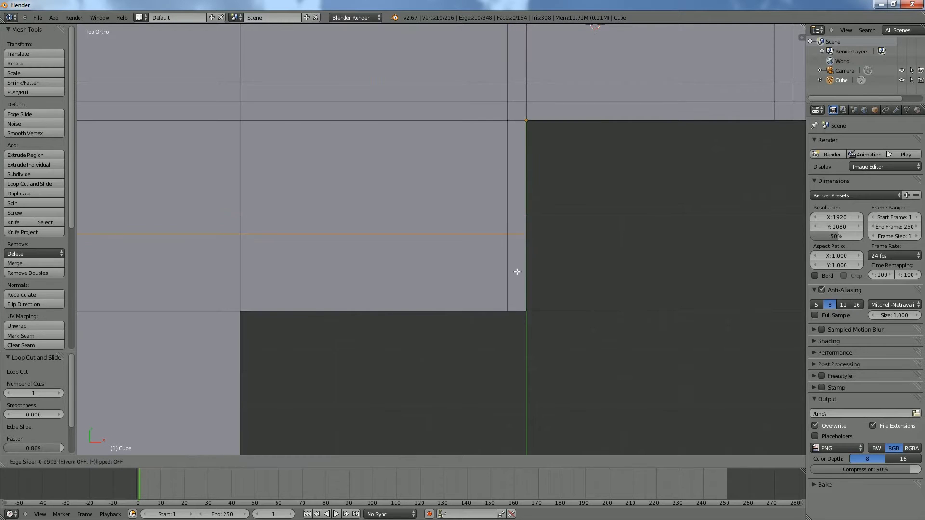
{"action": "left_click", "coordinate": [513, 322]}
Add a loop cut parallel to the Y axis near the negative X segment's inner, positive X edge, with a slide factor of about -0.868.
{"action": "middle_click_drag", "start_coordinate": [481, 321], "coordinate": [652, 170], "text": "shift"}
{"action": "key", "text": "ctrl+r"}
{"action": "left_click", "coordinate": [393, 351]}
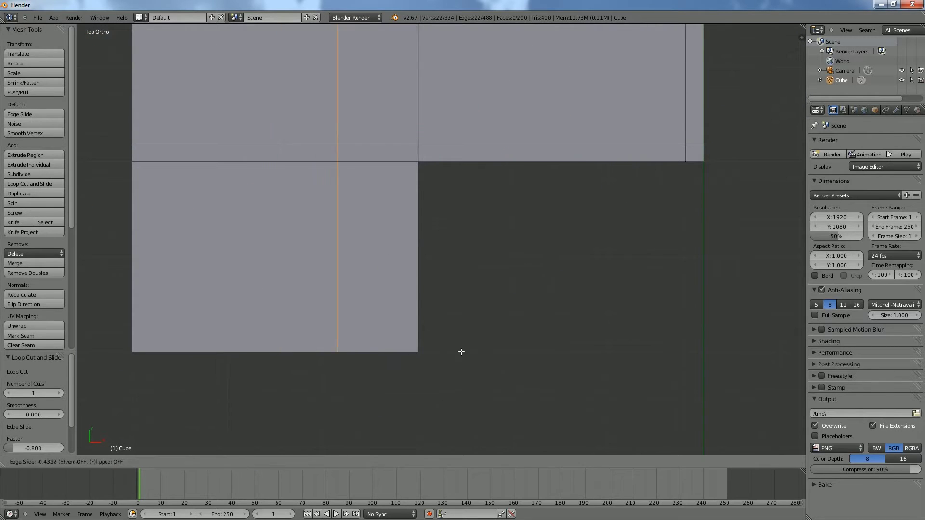
{"action": "left_click", "coordinate": [516, 349]}
Add a loop cut parallel to the X axis near the negative X segment's negative Y end, with a slide factor of about -0.803.
{"action": "key", "text": "ctrl+r"}
{"action": "left_click", "coordinate": [403, 284]}
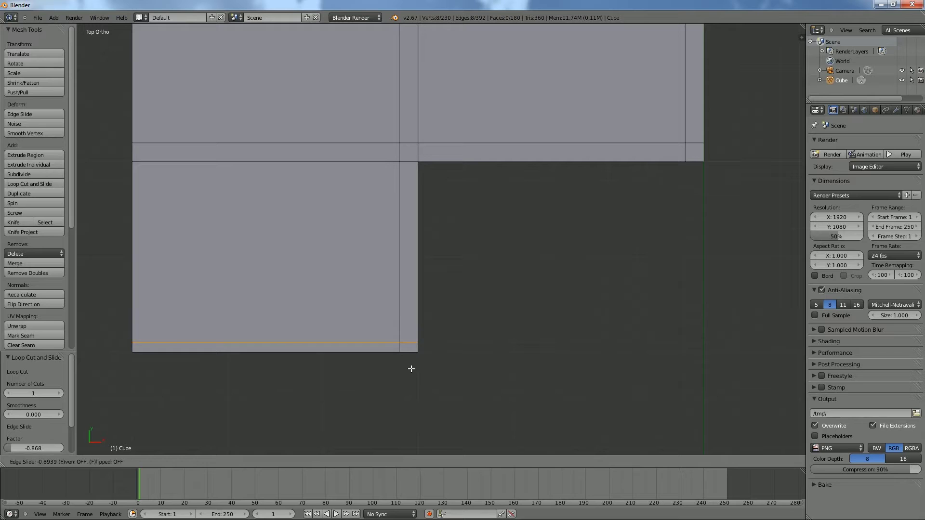
{"action": "left_click", "coordinate": [416, 361]}
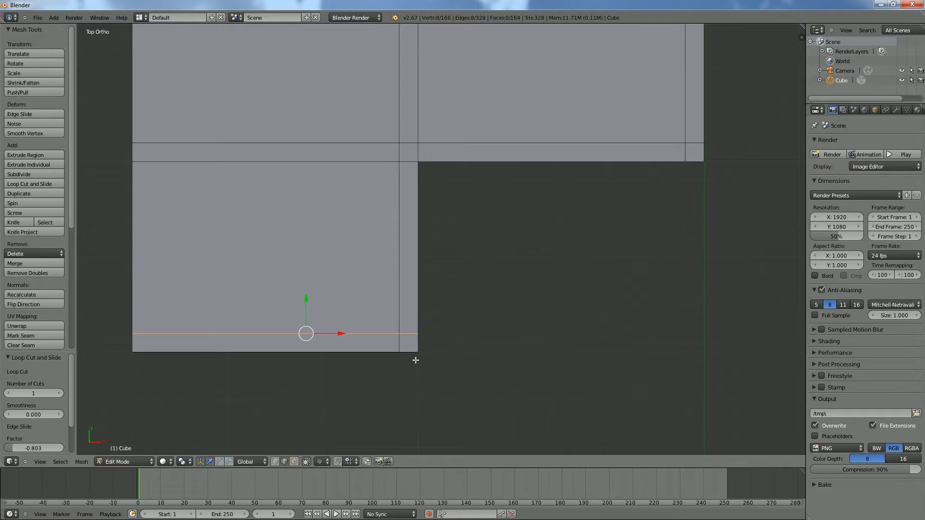
Add a loop cut parallel to the Y axis near the form's outer negative X edge, with a slide factor of about 0.856.
{"action": "key", "text": "ctrl+r"}
{"action": "left_click", "coordinate": [178, 148]}
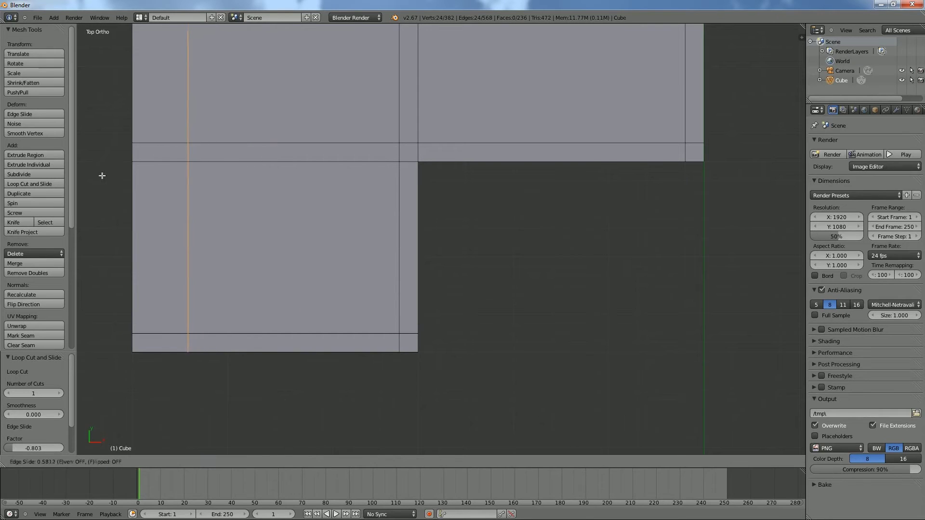
{"action": "left_click", "coordinate": [792, 195]}
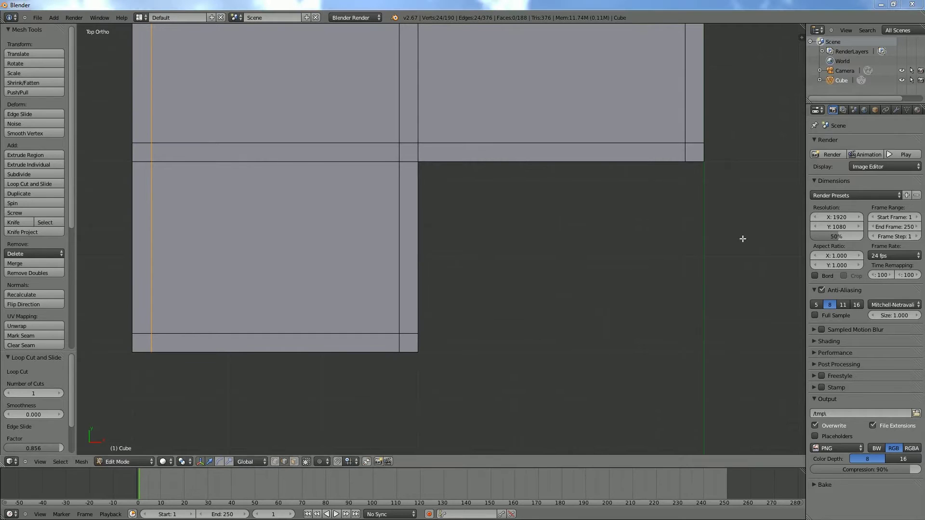
Add a loop cut parallel to the X axis near the negative X segment's positive Y end, with a slide factor of about -0.797.
{"action": "middle_click_drag", "start_coordinate": [633, 208], "coordinate": [574, 247]}
{"action": "key", "text": "KP_7"}
{"action": "middle_click_drag", "start_coordinate": [535, 217], "coordinate": [547, 453], "text": "shift"}
{"action": "middle_click_drag", "start_coordinate": [466, 207], "coordinate": [494, 452], "text": "shift"}
{"action": "middle_click_drag", "start_coordinate": [487, 60], "coordinate": [493, 118], "text": "shift"}
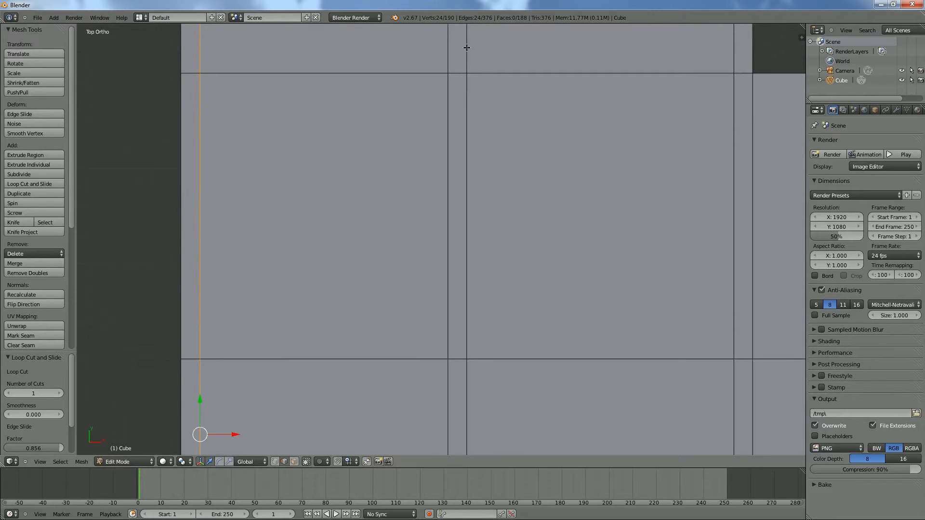
{"action": "middle_click_drag", "start_coordinate": [466, 161], "coordinate": [474, 466], "text": "shift"}
{"action": "middle_click_drag", "start_coordinate": [440, 237], "coordinate": [431, 387], "text": "shift"}
{"action": "left_click", "coordinate": [431, 266]}
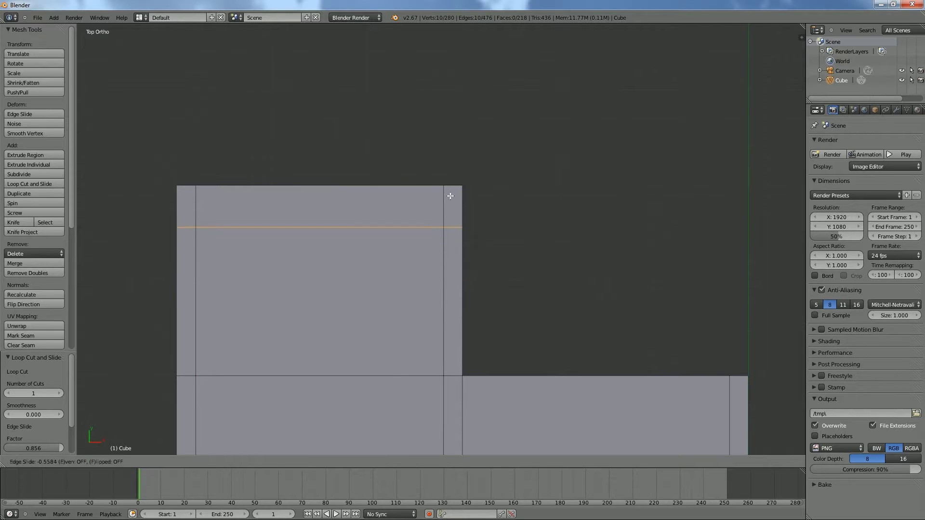
{"action": "left_click", "coordinate": [452, 176]}
{"action": "left_click", "coordinate": [452, 175]}
Add a loop cut parallel to the X axis near the middle segment's positive Y edge, with a slide factor of about -0.802.
{"action": "middle_click_drag", "start_coordinate": [645, 341], "coordinate": [472, 217], "text": "shift"}
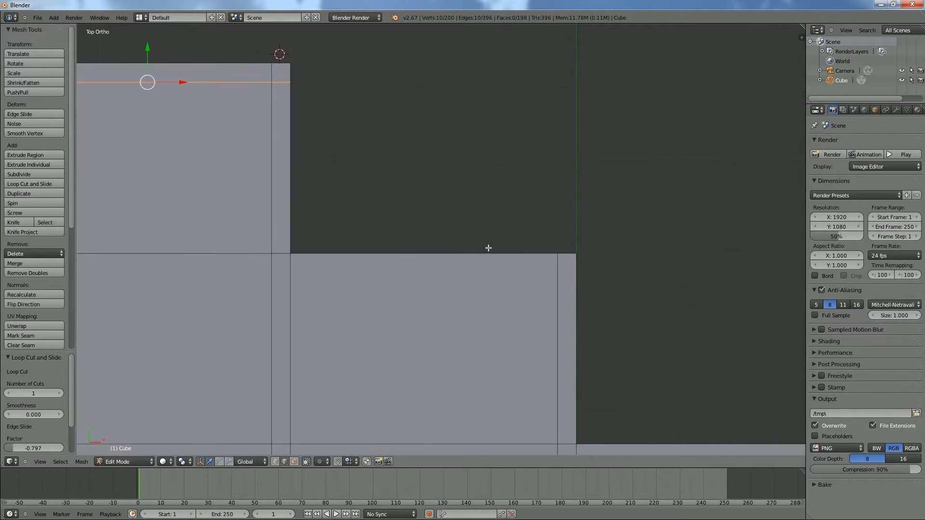
{"action": "key", "text": "ctrl+r"}
{"action": "left_click", "coordinate": [552, 272]}
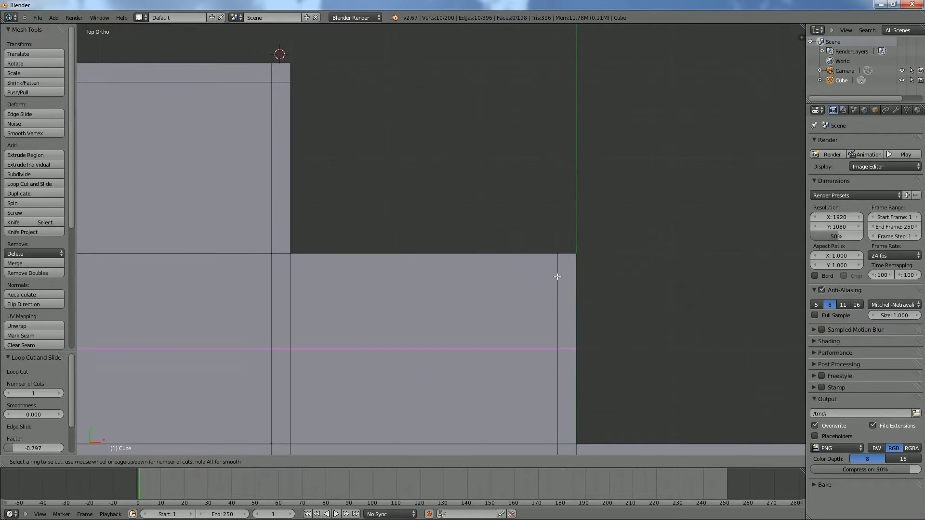
{"action": "left_click", "coordinate": [571, 201]}
Add a loop cut parallel to the X axis near the positive X segment's positive Y edge, with a slide factor of about -0.868.
{"action": "middle_click_drag", "start_coordinate": [653, 310], "coordinate": [501, 99], "text": "shift"}
{"action": "key", "text": "ctrl+r"}
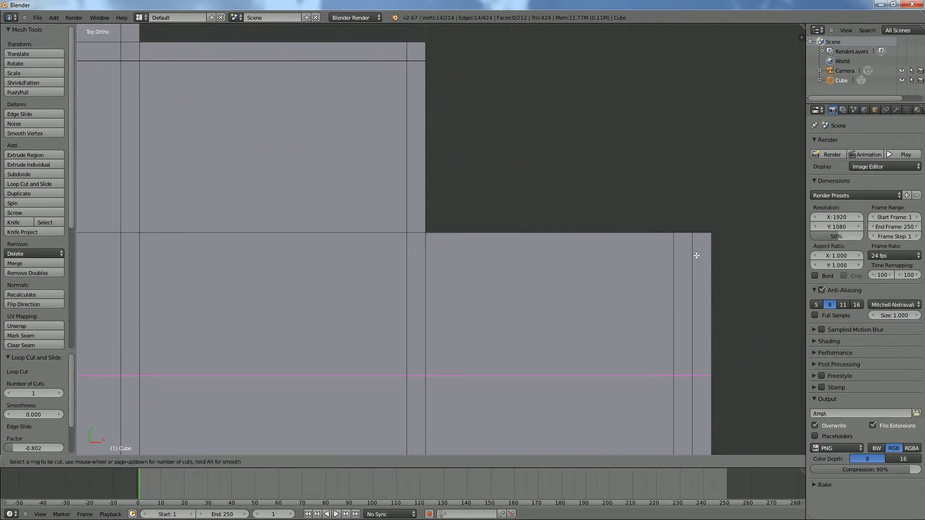
{"action": "left_click", "coordinate": [701, 255]}
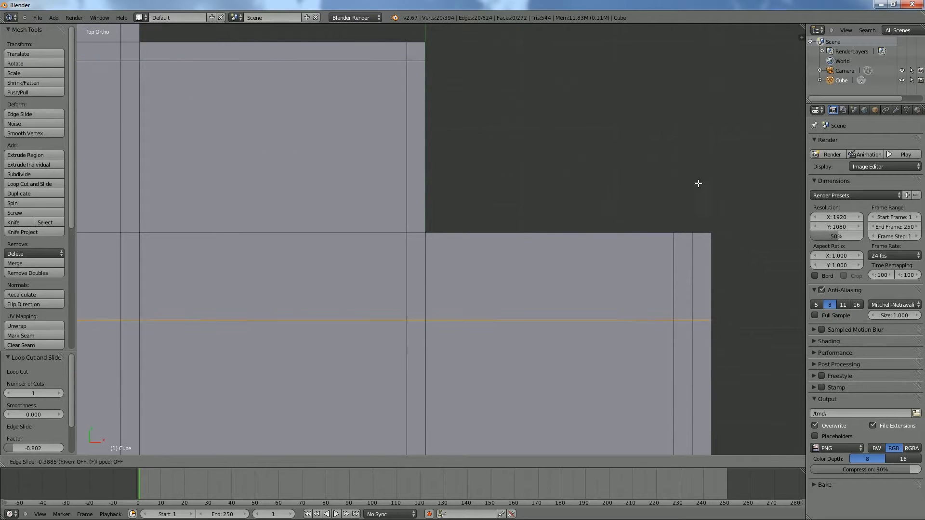
{"action": "left_click", "coordinate": [701, 133]}
{"action": "scroll", "coordinate": [712, 226], "scroll_direction": "down", "scroll_amount": 3}
{"action": "scroll", "coordinate": [713, 341], "scroll_direction": "down", "scroll_amount": 4}
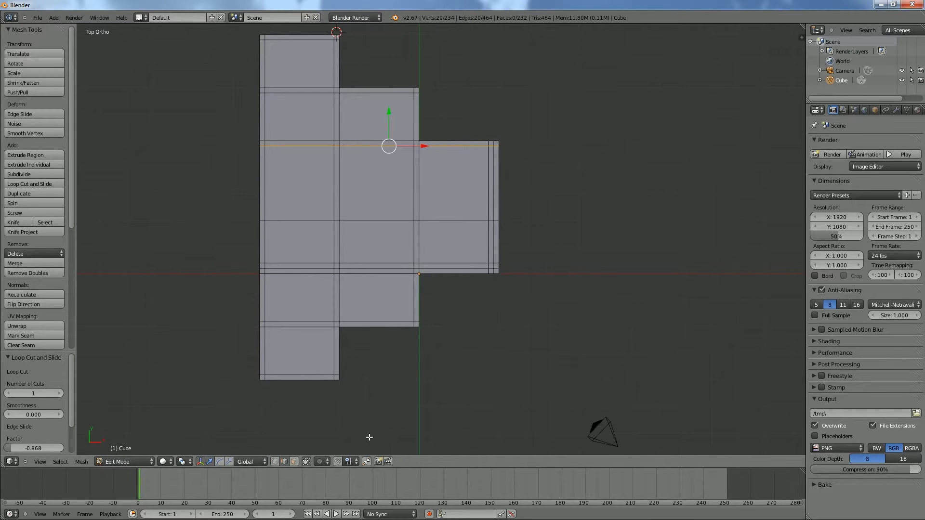
In face selection mode, select all top faces of the negative X and middle segments, including the narrow strip beside the positive X segment.
{"action": "left_click", "coordinate": [294, 461]}
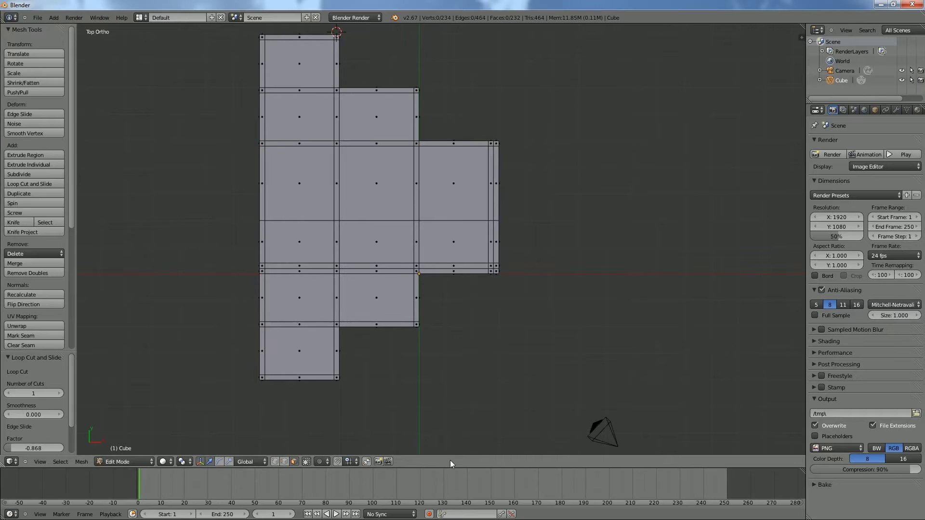
{"action": "key", "text": "c"}
{"action": "mouse_move", "coordinate": [351, 40]}
{"action": "left_mouse_down"}
{"action": "mouse_move", "coordinate": [289, 42]}
{"action": "mouse_move", "coordinate": [247, 169]}
{"action": "mouse_move", "coordinate": [291, 386]}
{"action": "mouse_move", "coordinate": [258, 328]}
{"action": "mouse_move", "coordinate": [344, 97]}
{"action": "mouse_move", "coordinate": [413, 95]}
{"action": "mouse_move", "coordinate": [343, 363]}
{"action": "mouse_move", "coordinate": [345, 226]}
{"action": "mouse_move", "coordinate": [415, 324]}
{"action": "left_mouse_up"}
{"action": "right_click", "coordinate": [417, 326]}
{"action": "right_click", "coordinate": [418, 151], "text": "shift"}
{"action": "right_click", "coordinate": [414, 255], "text": "shift"}
{"action": "right_click", "coordinate": [416, 266], "text": "shift"}
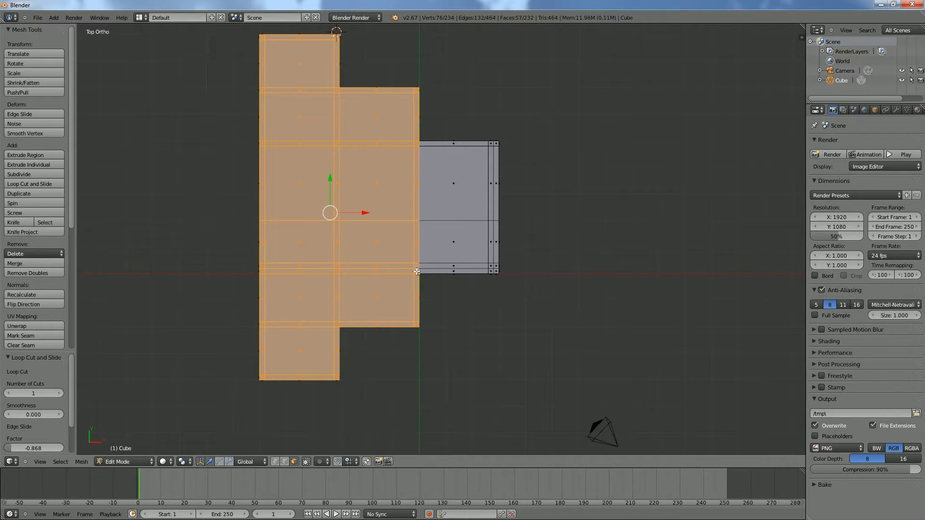
Add the narrow rim faces along the three outer edges of the positive X segment's top to the selection.
{"action": "right_click", "coordinate": [458, 273], "text": "shift"}
{"action": "right_click", "coordinate": [492, 272], "text": "shift"}
{"action": "right_click", "coordinate": [494, 271], "text": "shift"}
{"action": "right_click", "coordinate": [496, 266], "text": "shift"}
{"action": "right_click", "coordinate": [496, 241], "text": "shift"}
{"action": "right_click", "coordinate": [498, 195], "text": "shift"}
{"action": "right_click", "coordinate": [496, 144], "text": "shift"}
{"action": "right_click", "coordinate": [491, 144], "text": "shift"}
{"action": "right_click", "coordinate": [477, 144], "text": "shift"}
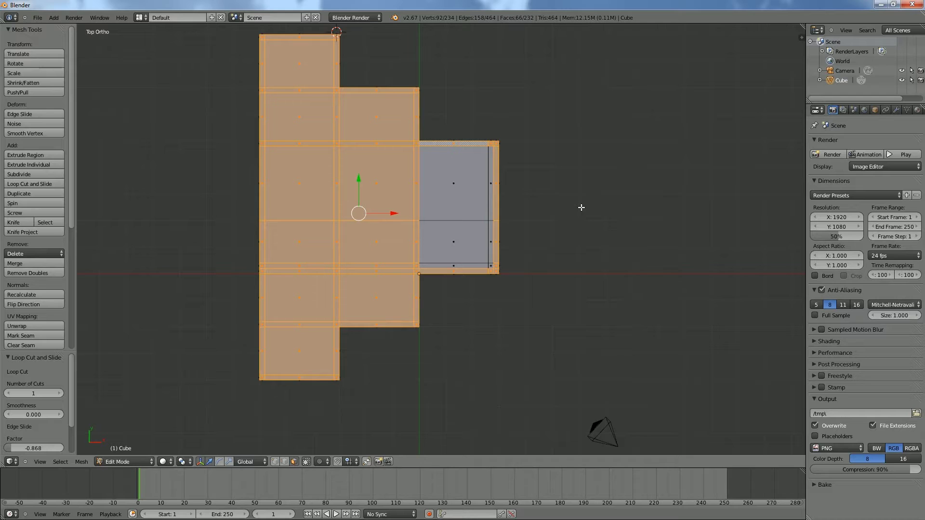
Extrude the selected top faces and the positive X segment's rim 0.25 units along the Z axis.
{"action": "middle_click_drag", "start_coordinate": [492, 146], "coordinate": [506, 162]}
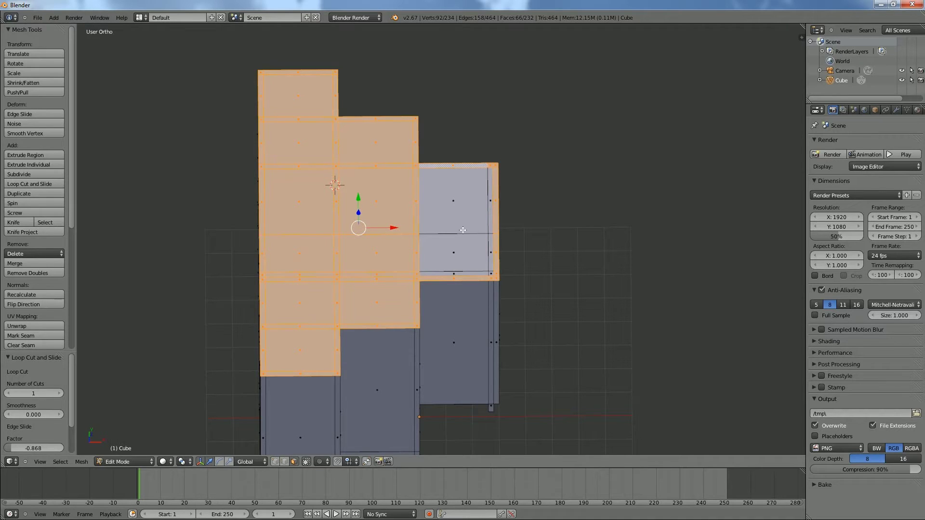
{"action": "key", "text": "KP_1"}
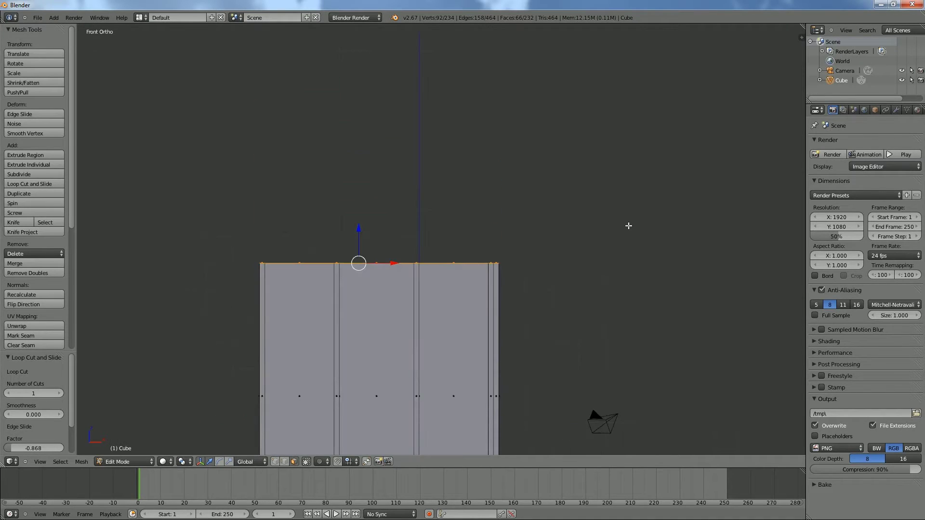
{"action": "key", "text": "e"}
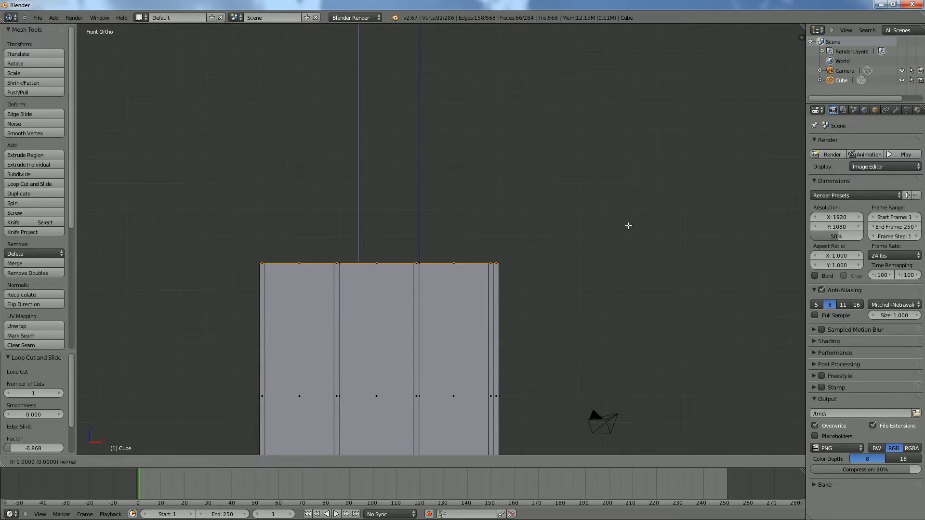
{"action": "key", "text": "z"}
{"action": "type", "text": "0.25"}
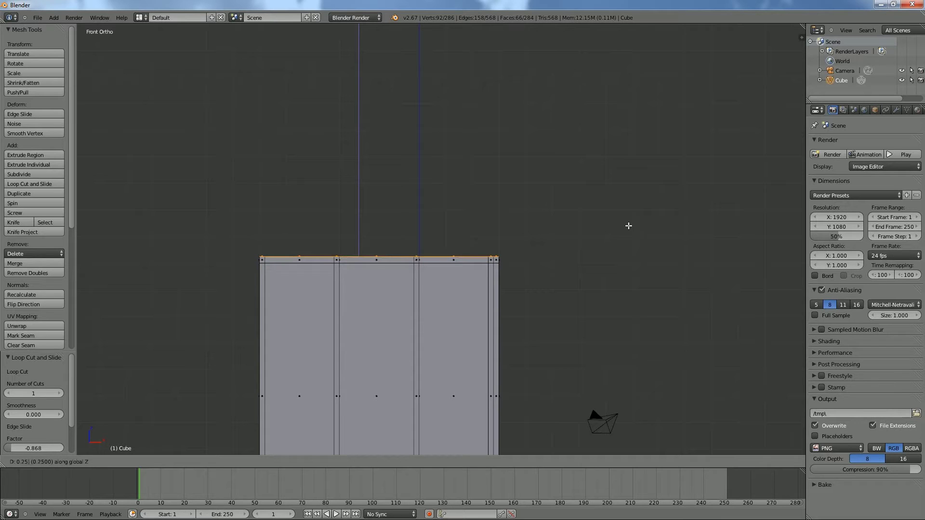
{"action": "key", "text": "Return"}
{"action": "middle_click_drag", "start_coordinate": [587, 222], "coordinate": [585, 267]}
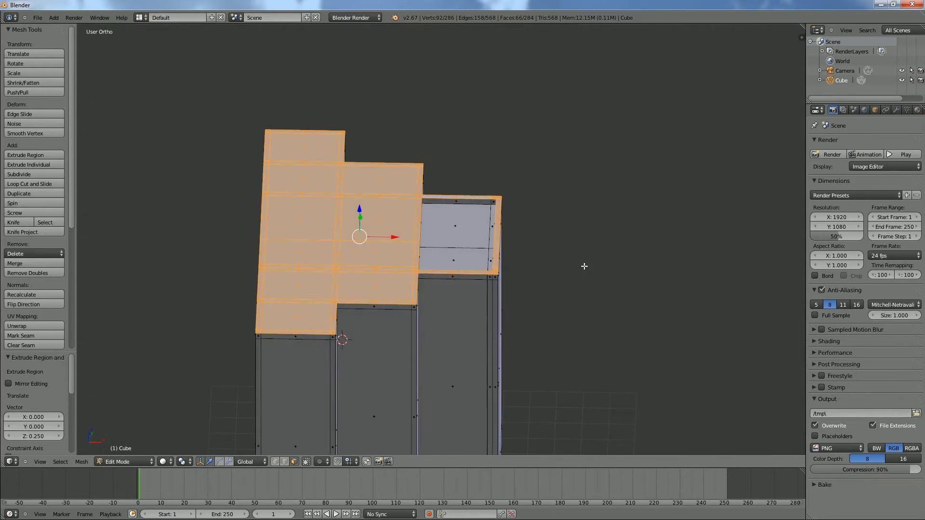
Deselect the positive X segment's rim faces and extrude the top faces of the other two segments upward by 0.25 units.
{"action": "key", "text": "KP_7"}
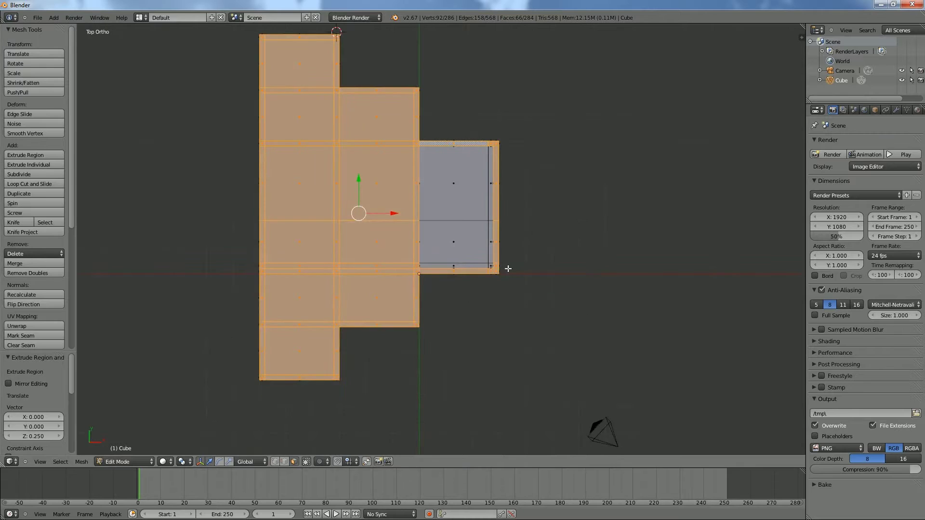
{"action": "key", "text": "c"}
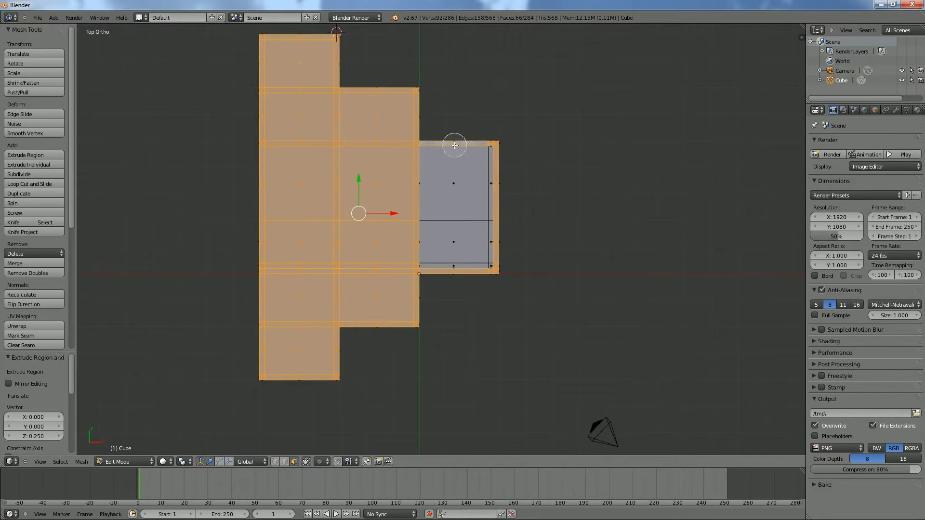
{"action": "mouse_move", "coordinate": [456, 144]}
{"action": "middle_mouse_down"}
{"action": "mouse_move", "coordinate": [498, 147]}
{"action": "mouse_move", "coordinate": [494, 286]}
{"action": "middle_mouse_up"}
{"action": "key", "text": "Escape"}
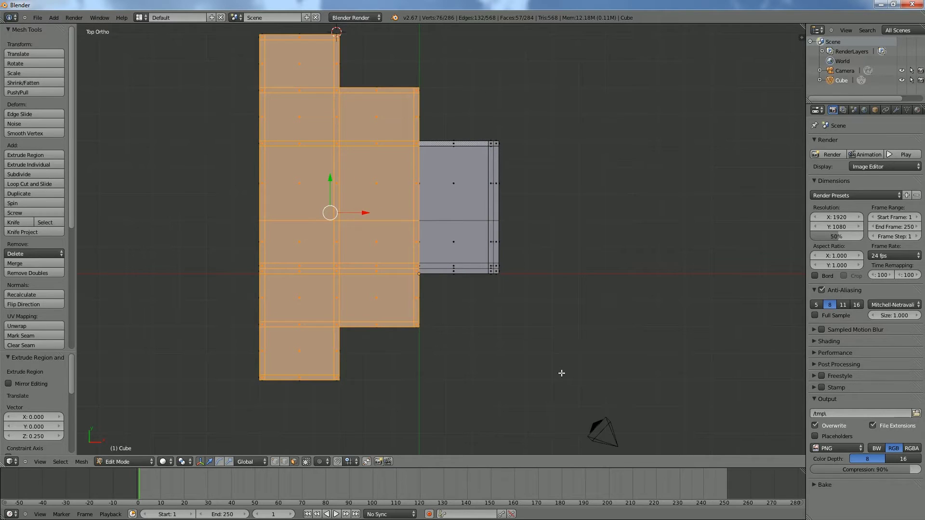
{"action": "key", "text": "KP_1"}
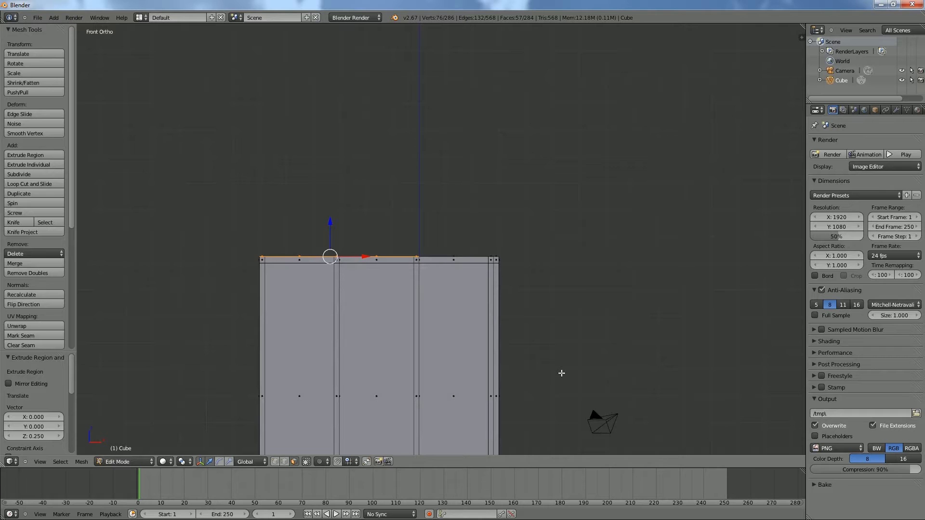
{"action": "key", "text": "e"}
{"action": "type", "text": ".25"}
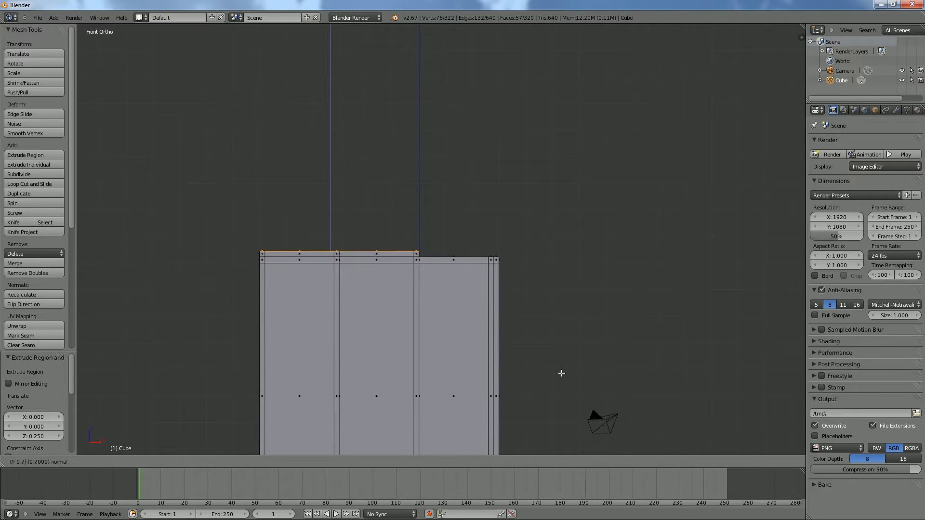
{"action": "key", "text": "Return"}
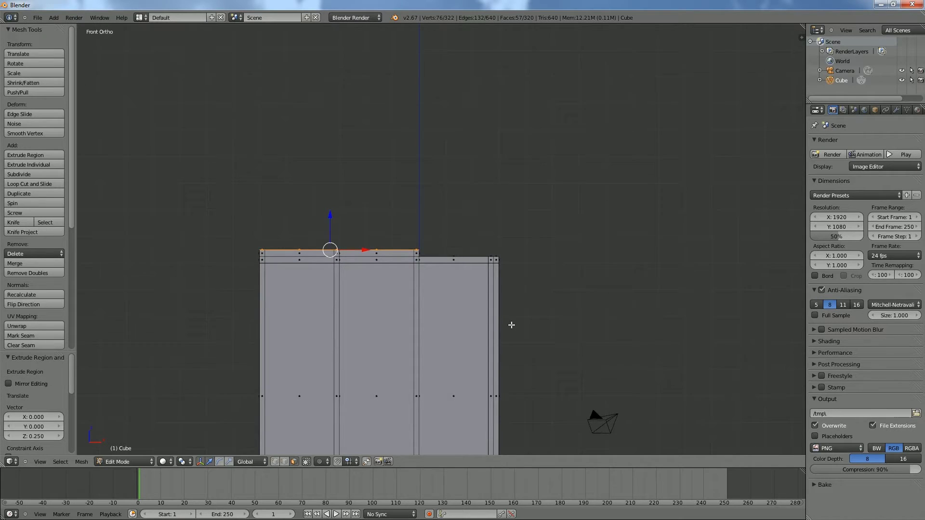
Deselect the middle segment's interior top faces and extrude its rim together with the negative X segment's top 0.25 units upward.
{"action": "key", "text": "KP_7"}
{"action": "key", "text": "c"}
{"action": "middle_click_drag", "start_coordinate": [378, 118], "coordinate": [374, 293]}
{"action": "key", "text": "Escape"}
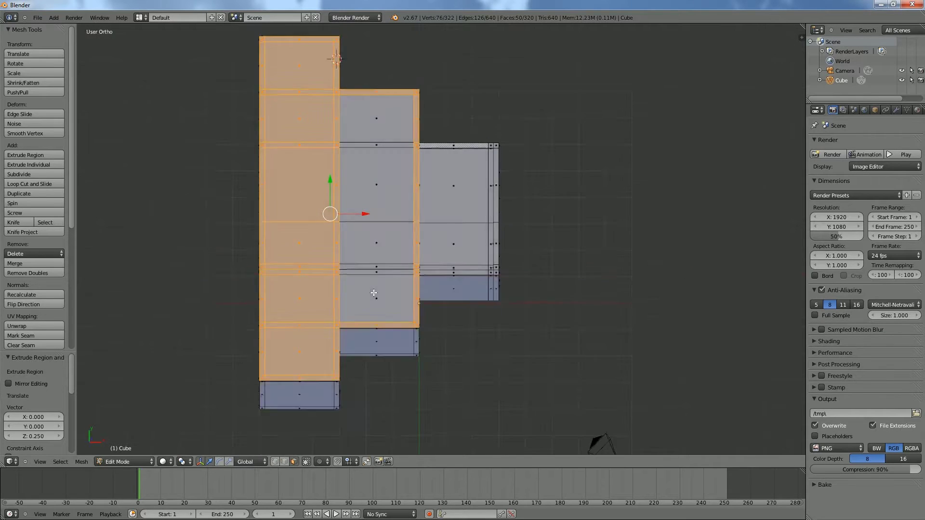
{"action": "key", "text": "KP_1"}
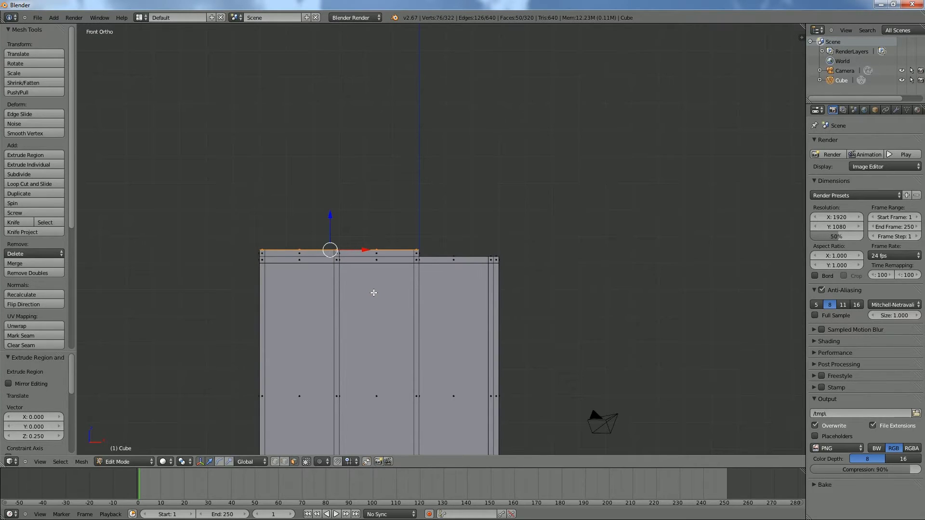
{"action": "type", "text": "e0.25"}
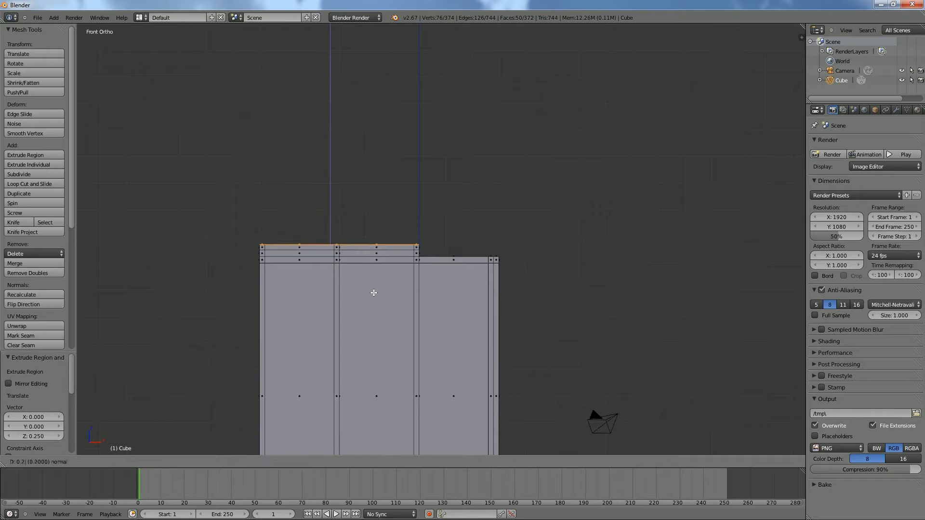
{"action": "key", "text": "Return"}
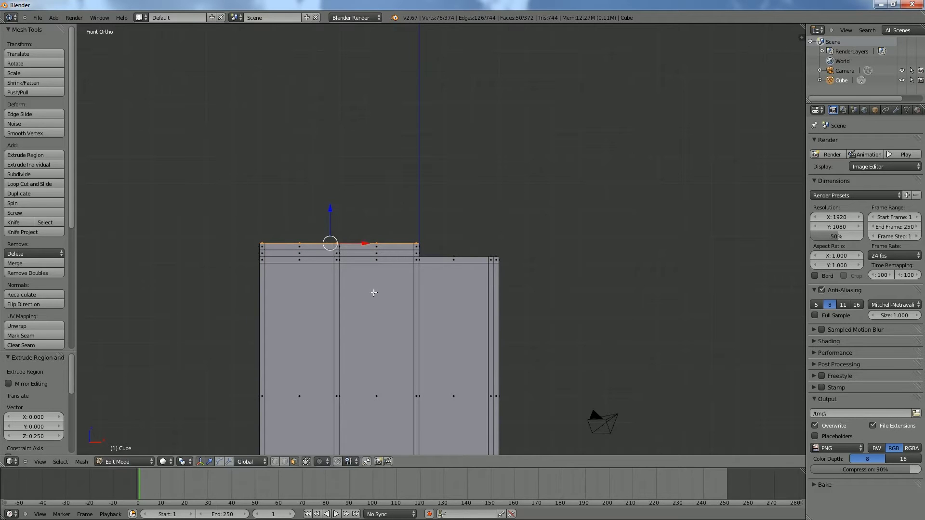
Deselect the middle segment's rim faces and extrude only the negative X segment's top faces upward by 0.25 units.
{"action": "key", "text": "KP_7"}
{"action": "key", "text": "c"}
{"action": "mouse_move", "coordinate": [376, 91]}
{"action": "middle_mouse_down"}
{"action": "mouse_move", "coordinate": [409, 97]}
{"action": "mouse_move", "coordinate": [415, 176]}
{"action": "mouse_move", "coordinate": [414, 290]}
{"action": "mouse_move", "coordinate": [380, 334]}
{"action": "middle_mouse_up"}
{"action": "key", "text": "Escape"}
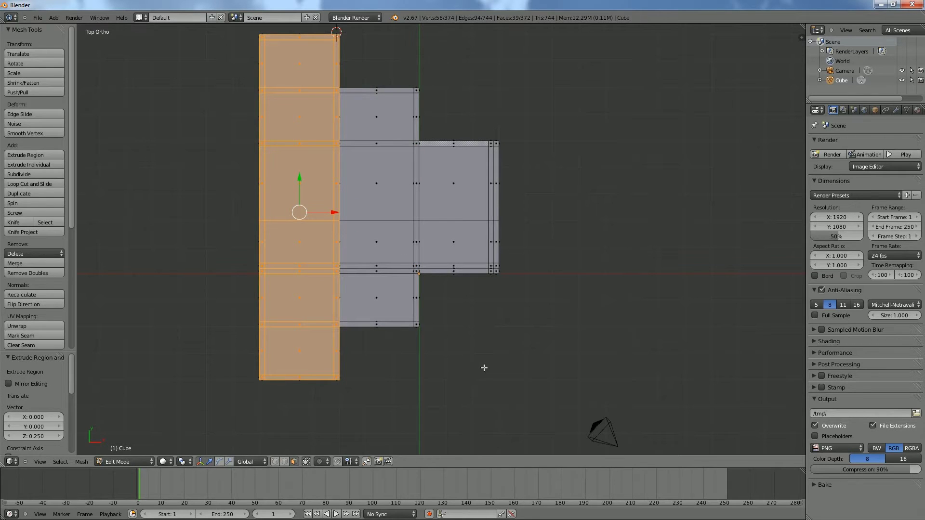
{"action": "key", "text": "KP_1"}
{"action": "key", "text": "e"}
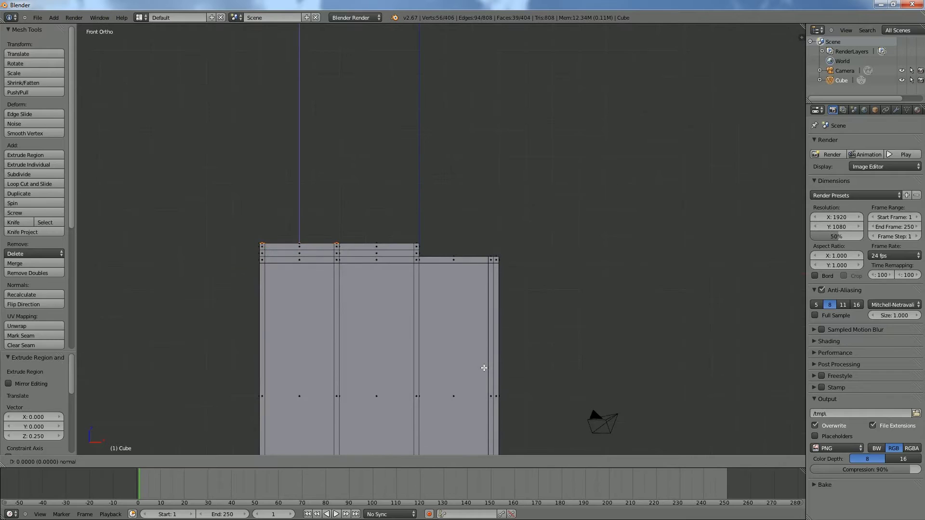
{"action": "type", "text": "0.25"}
{"action": "key", "text": "Return"}
Deselect the negative X segment's interior top faces and extrude its remaining rim faces upward by 0.25 units.
{"action": "key", "text": "KP_7"}
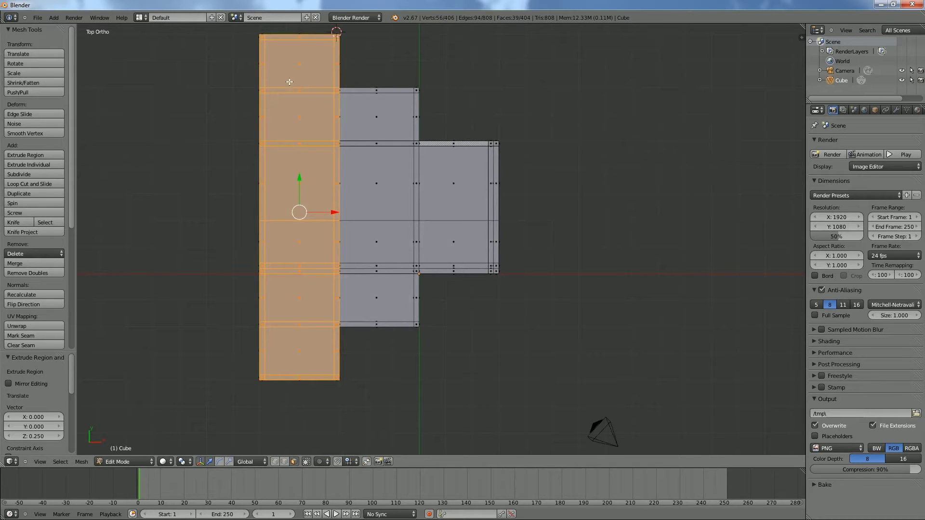
{"action": "key", "text": "c"}
{"action": "middle_click_drag", "start_coordinate": [299, 68], "coordinate": [305, 340]}
{"action": "right_click", "coordinate": [303, 334]}
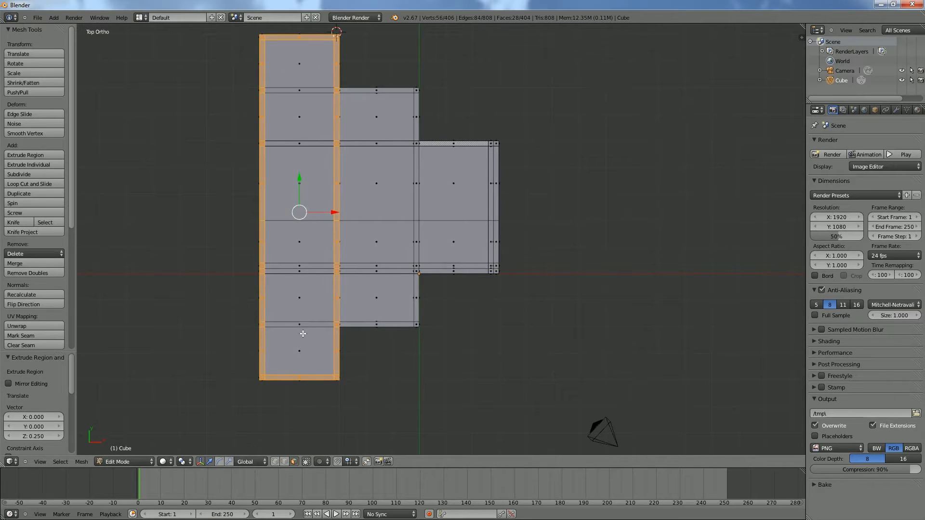
{"action": "key", "text": "KP_1"}
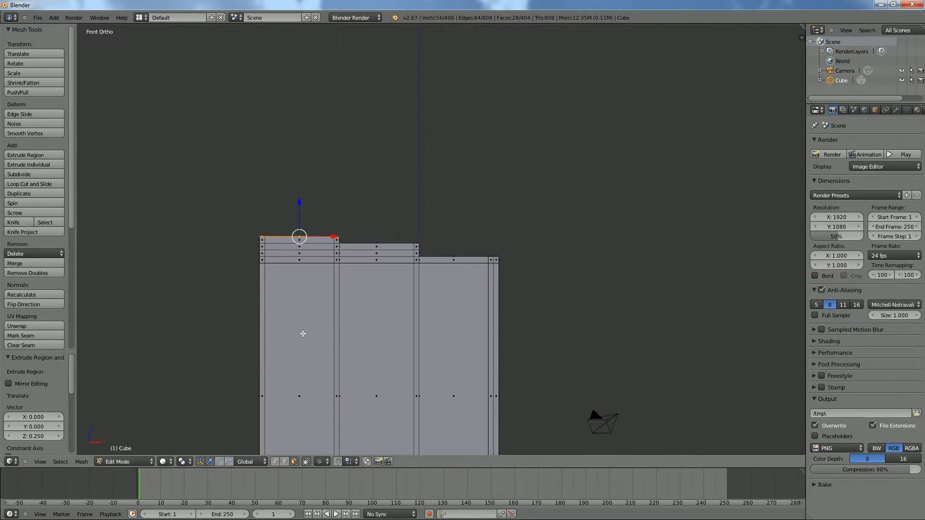
{"action": "type", "text": "e0.25"}
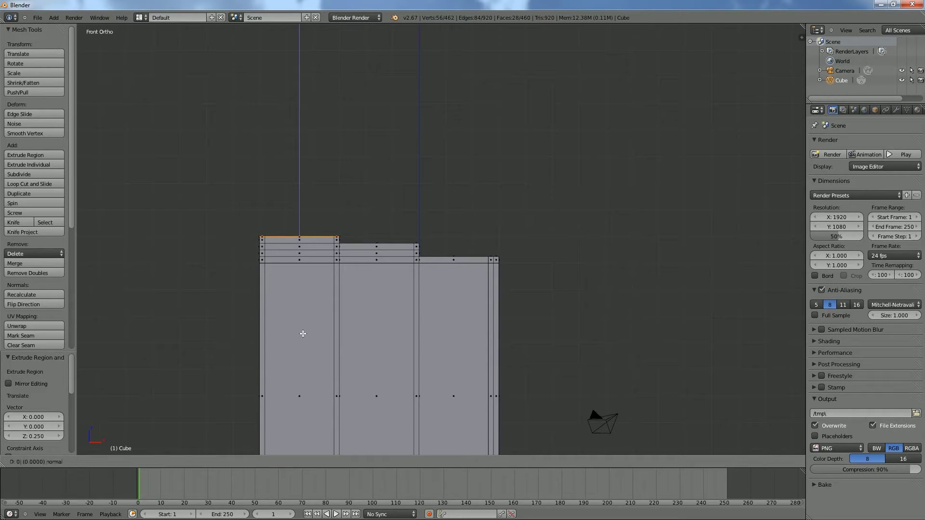
{"action": "key", "text": "Return"}
Leave Edit Mode and examine the raised roof rims and the building's base from several angles.
{"action": "middle_click_drag", "start_coordinate": [384, 237], "coordinate": [347, 253]}
{"action": "key", "text": "Tab"}
{"action": "middle_click_drag", "start_coordinate": [455, 298], "coordinate": [406, 283]}
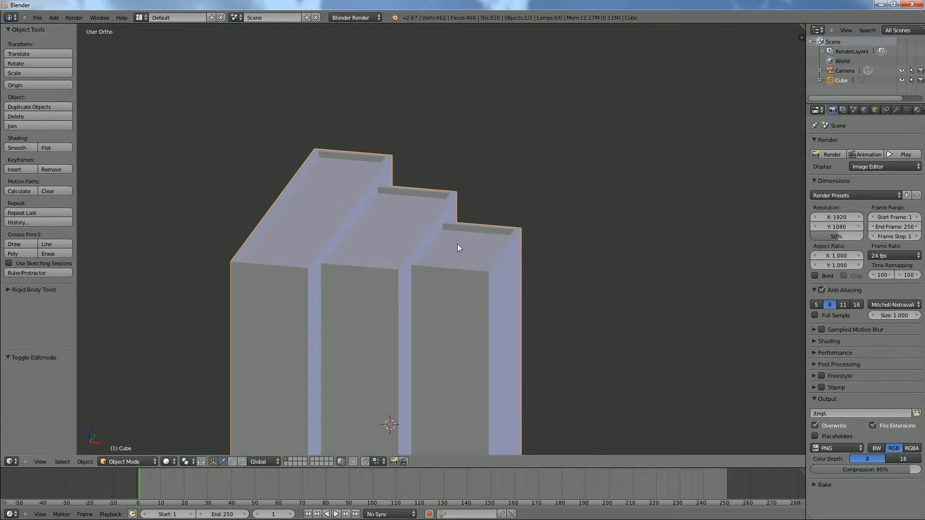
{"action": "mouse_move", "coordinate": [464, 324]}
{"action": "middle_mouse_down"}
{"action": "mouse_move", "coordinate": [372, 318]}
{"action": "mouse_move", "coordinate": [460, 315]}
{"action": "middle_mouse_up"}
{"action": "middle_click_drag", "start_coordinate": [503, 420], "coordinate": [472, 195], "text": "shift"}
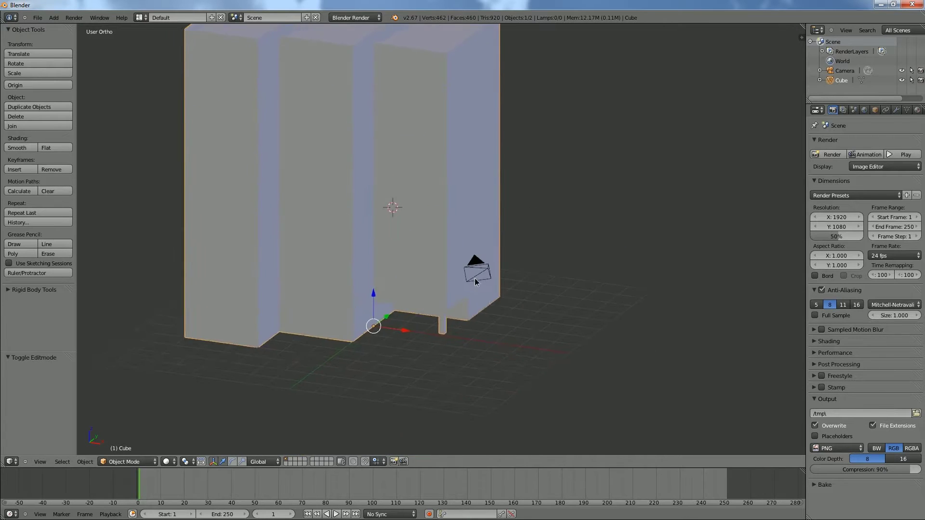
{"action": "middle_click_drag", "start_coordinate": [475, 279], "coordinate": [482, 262]}
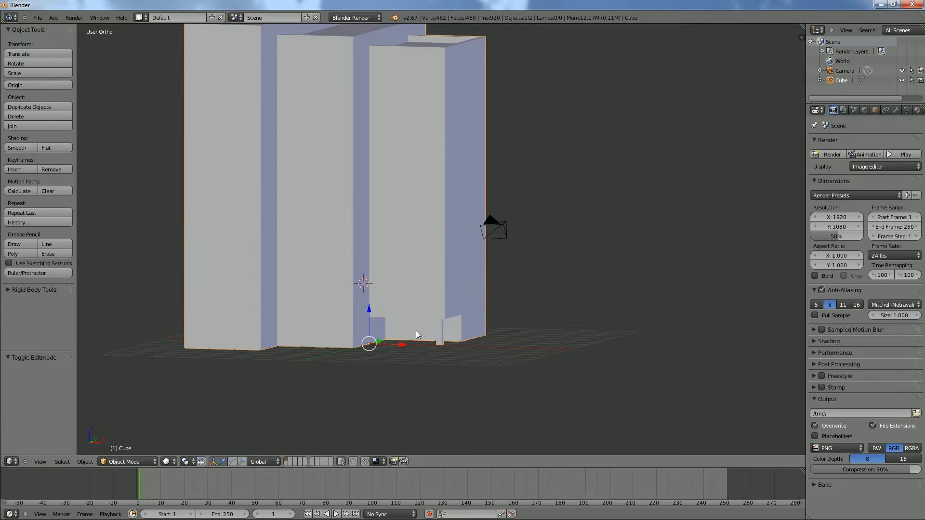
{"action": "middle_click_drag", "start_coordinate": [479, 318], "coordinate": [388, 320]}
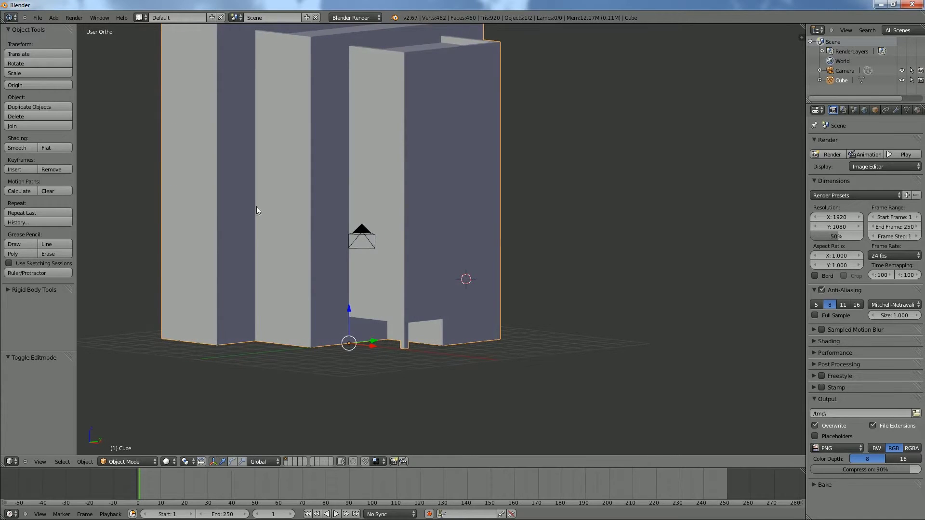
{"action": "middle_click_drag", "start_coordinate": [297, 168], "coordinate": [350, 383], "text": "shift"}
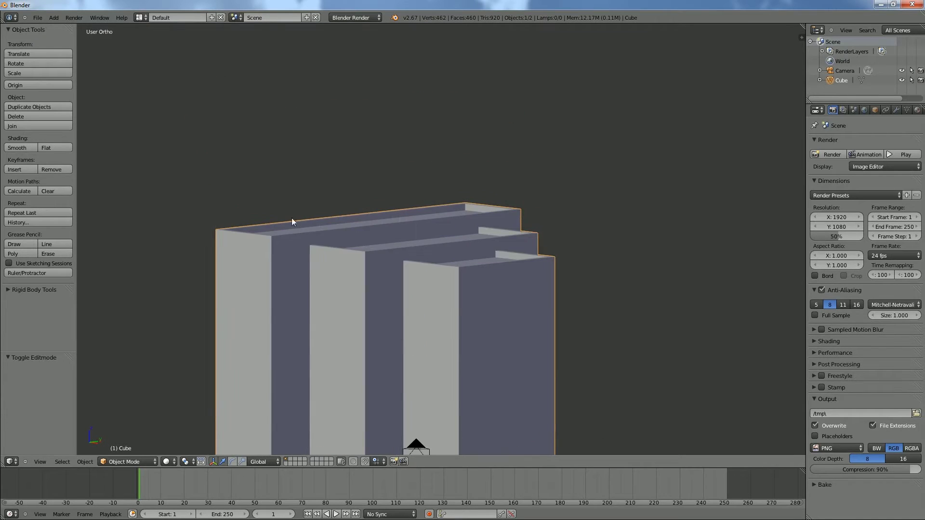
{"action": "middle_click_drag", "start_coordinate": [541, 411], "coordinate": [576, 409]}
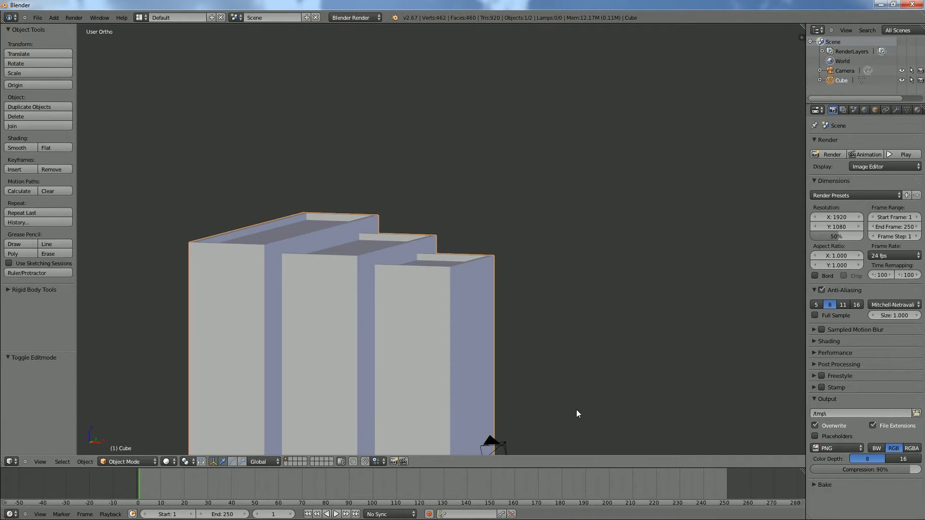
Return to Edit Mode and add two vertical loop cuts through the wide front face of the positive X segment.
{"action": "key", "text": "KP_1"}
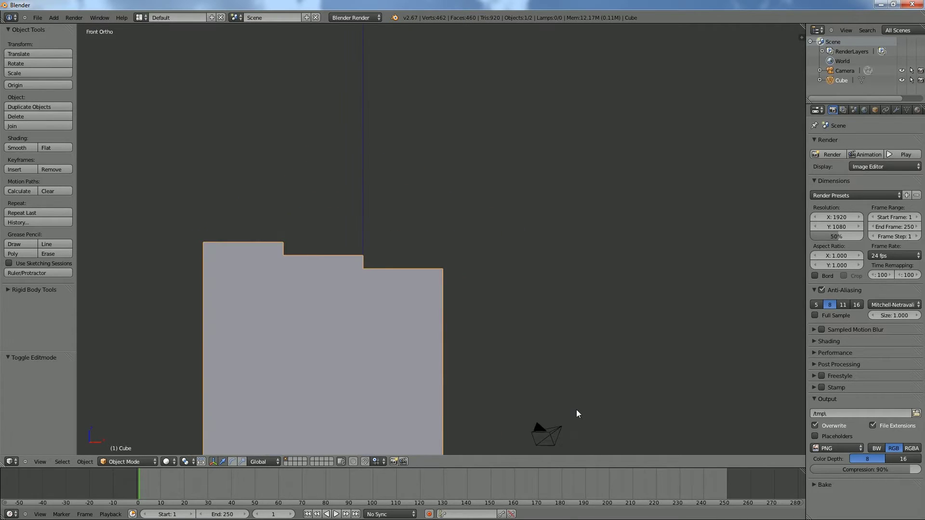
{"action": "middle_click_drag", "start_coordinate": [607, 367], "coordinate": [573, 251], "text": "shift"}
{"action": "key", "text": "Tab"}
{"action": "middle_click_drag", "start_coordinate": [507, 353], "coordinate": [498, 261], "text": "shift"}
{"action": "scroll", "coordinate": [462, 336], "scroll_direction": "up", "scroll_amount": 2}
{"action": "scroll", "coordinate": [462, 335], "scroll_direction": "up", "scroll_amount": 1}
{"action": "middle_click_drag", "start_coordinate": [377, 404], "coordinate": [397, 304], "text": "shift"}
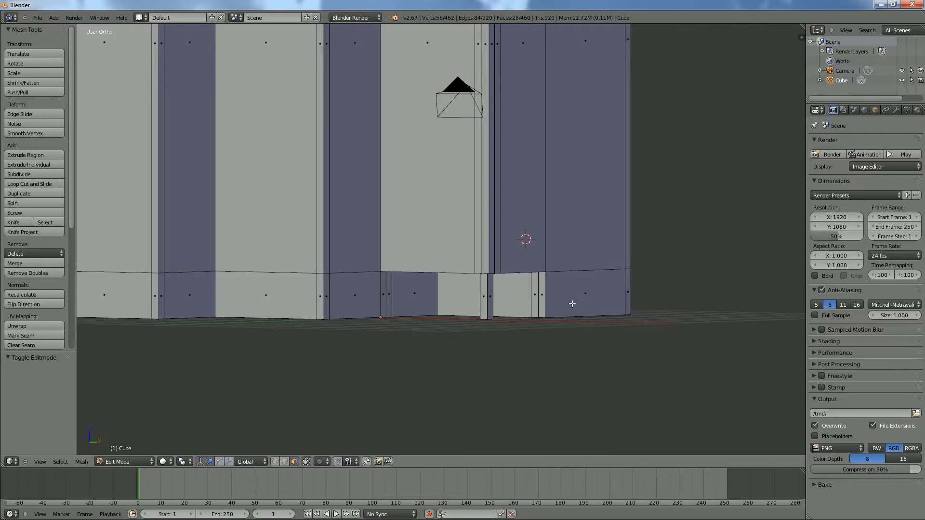
{"action": "key", "text": "KP_1"}
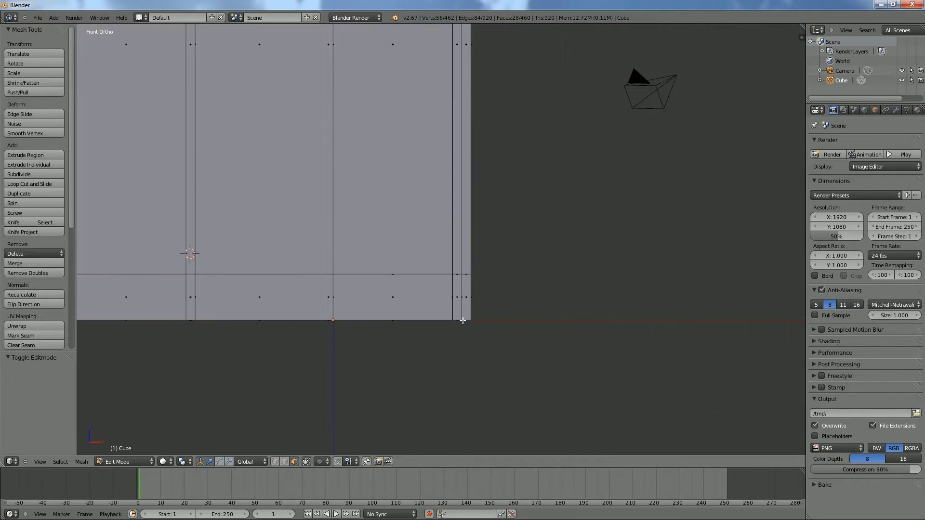
{"action": "key", "text": "ctrl+r"}
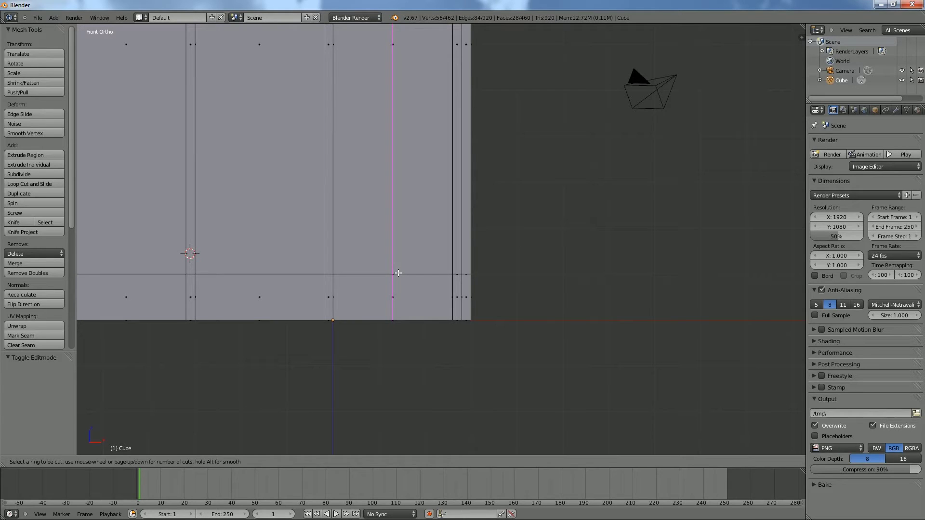
{"action": "scroll", "coordinate": [398, 273], "scroll_direction": "up", "scroll_amount": 1}
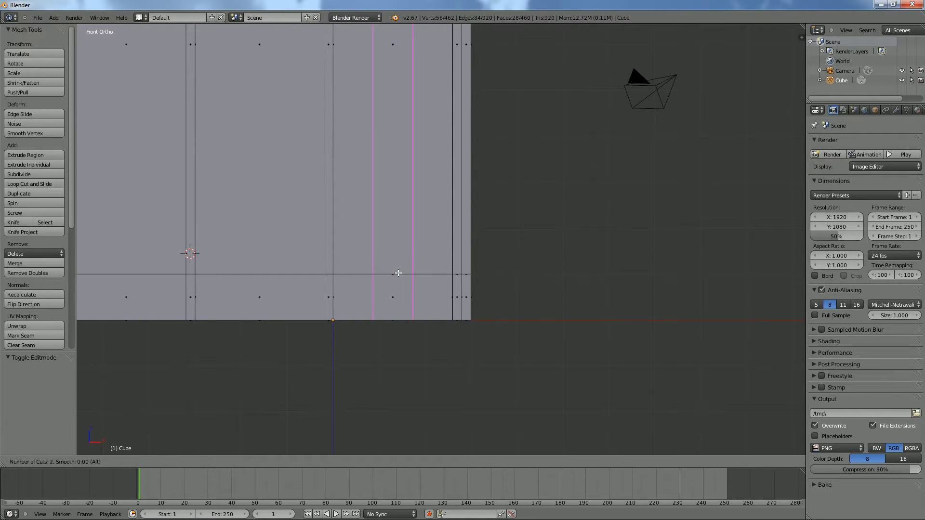
{"action": "left_click", "coordinate": [397, 273]}
{"action": "left_click", "coordinate": [399, 272]}
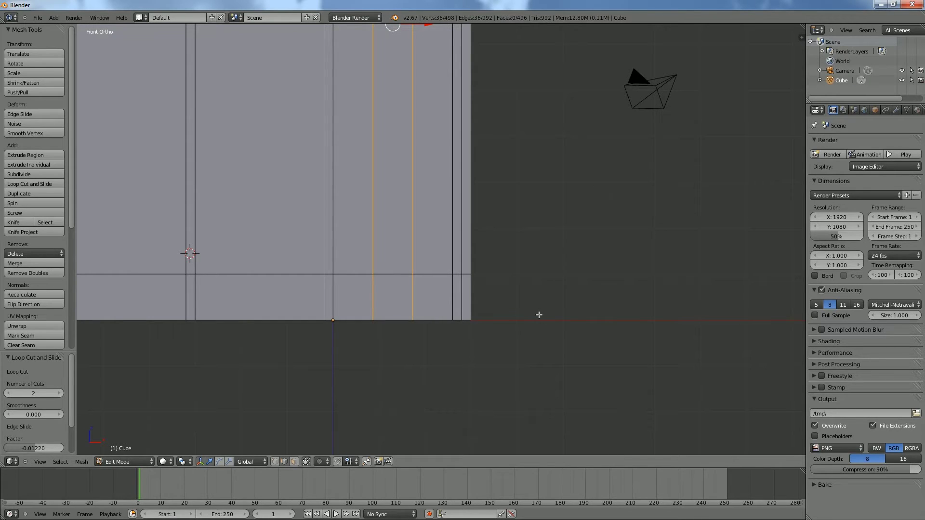
Spread the two new vertical loops apart by scaling them about 1.321 along the X axis.
{"action": "key", "text": "s"}
{"action": "key", "text": "x"}
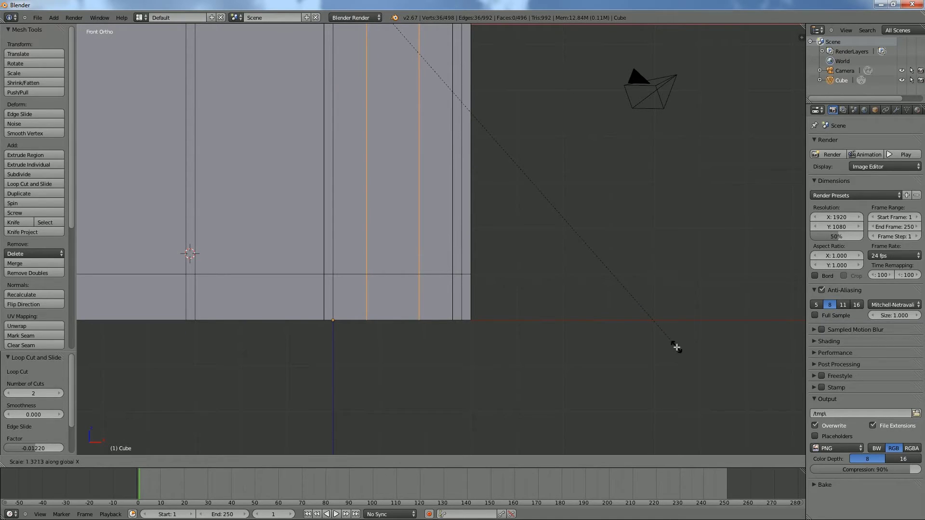
{"action": "left_click", "coordinate": [677, 347]}
Add two vertical loop cuts between the spread pair and scale them along X to about 0.089 to form a narrow central strip.
{"action": "scroll", "coordinate": [413, 303], "scroll_direction": "up", "scroll_amount": 1}
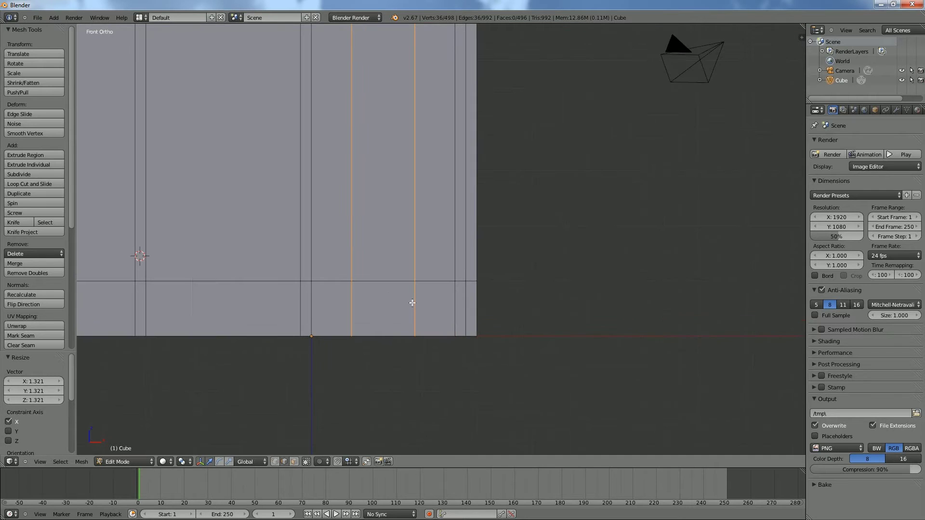
{"action": "key", "text": "ctrl+r"}
{"action": "scroll", "coordinate": [391, 283], "scroll_direction": "up", "scroll_amount": 1}
{"action": "left_click", "coordinate": [391, 283]}
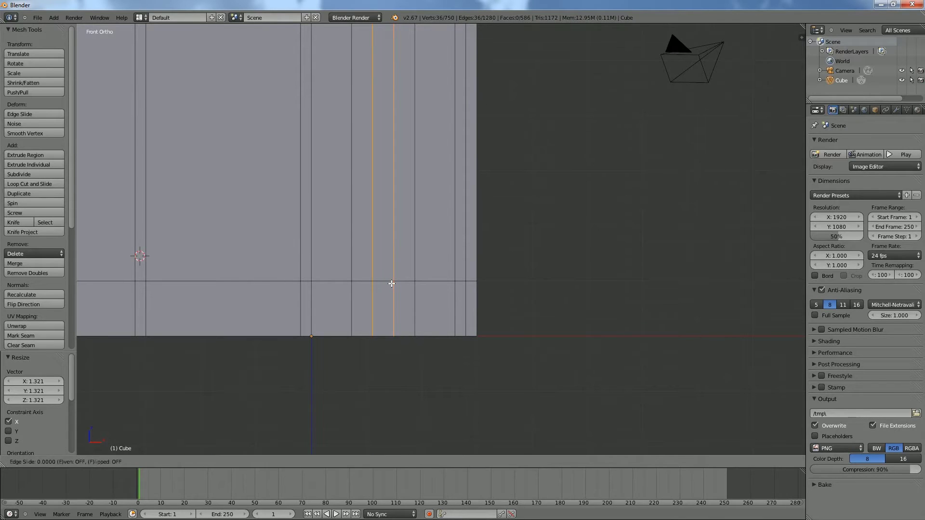
{"action": "right_click", "coordinate": [391, 283]}
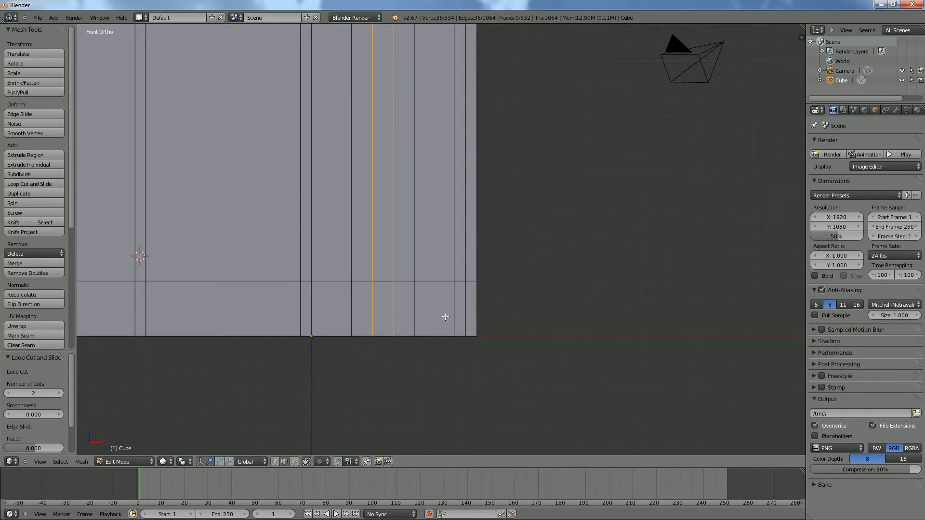
{"action": "key", "text": "s"}
{"action": "key", "text": "x"}
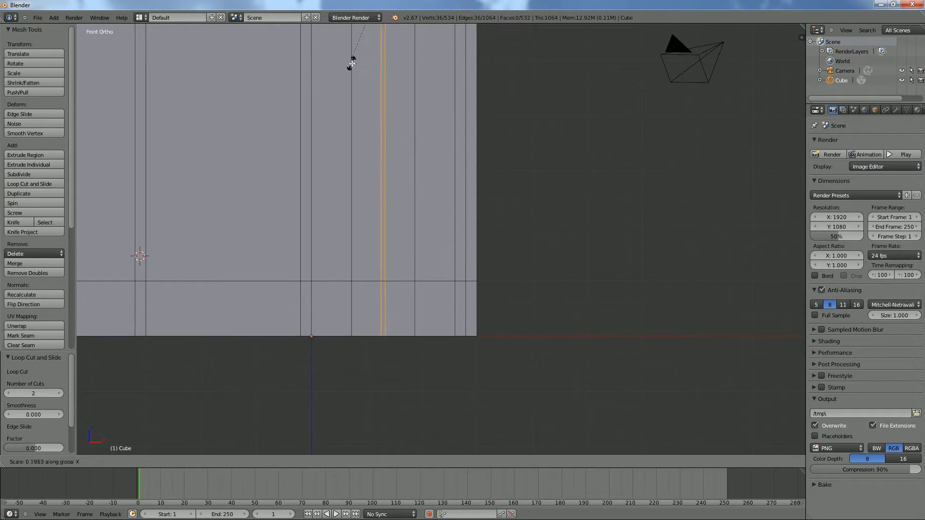
{"action": "left_click", "coordinate": [376, 449]}
Add two horizontal loop cuts just below the horizontal edge near the base, with slide factors of about 0.975 and 0.915.
{"action": "scroll", "coordinate": [383, 433], "scroll_direction": "up", "scroll_amount": 2}
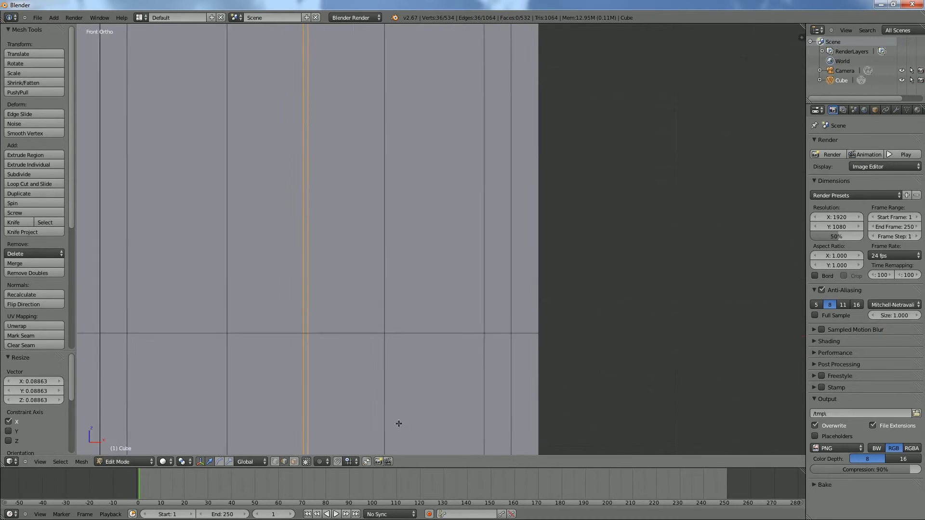
{"action": "middle_click_drag", "start_coordinate": [390, 433], "coordinate": [533, 320], "text": "shift"}
{"action": "scroll", "coordinate": [532, 323], "scroll_direction": "up", "scroll_amount": 2}
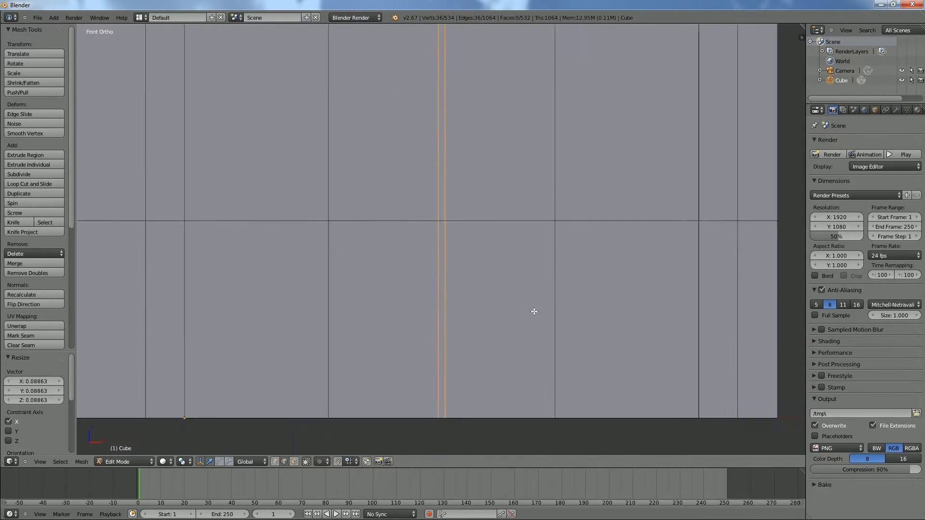
{"action": "scroll", "coordinate": [535, 312], "scroll_direction": "down", "scroll_amount": 3}
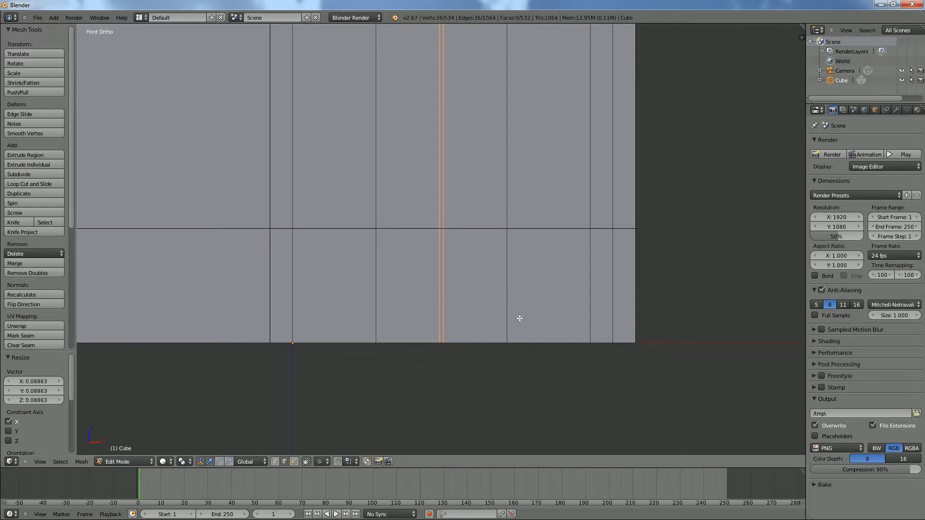
{"action": "key", "text": "ctrl+r"}
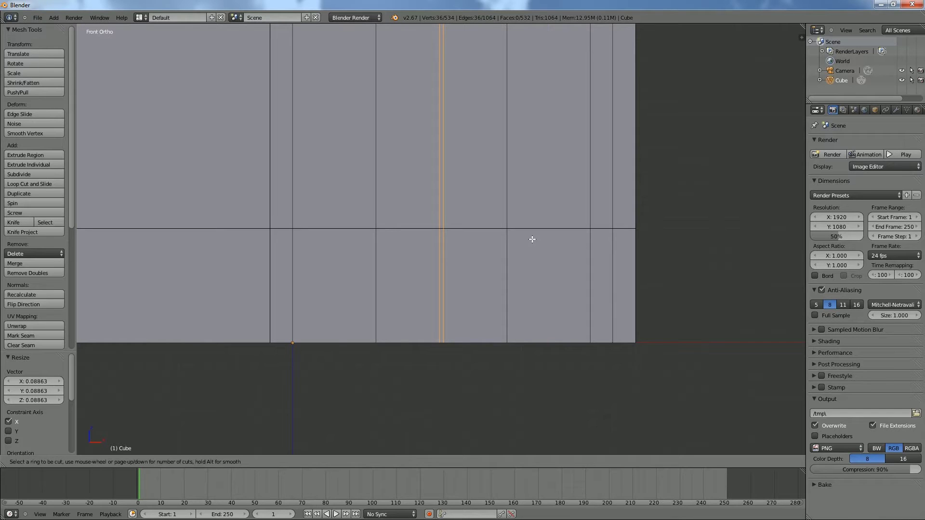
{"action": "left_click", "coordinate": [636, 241]}
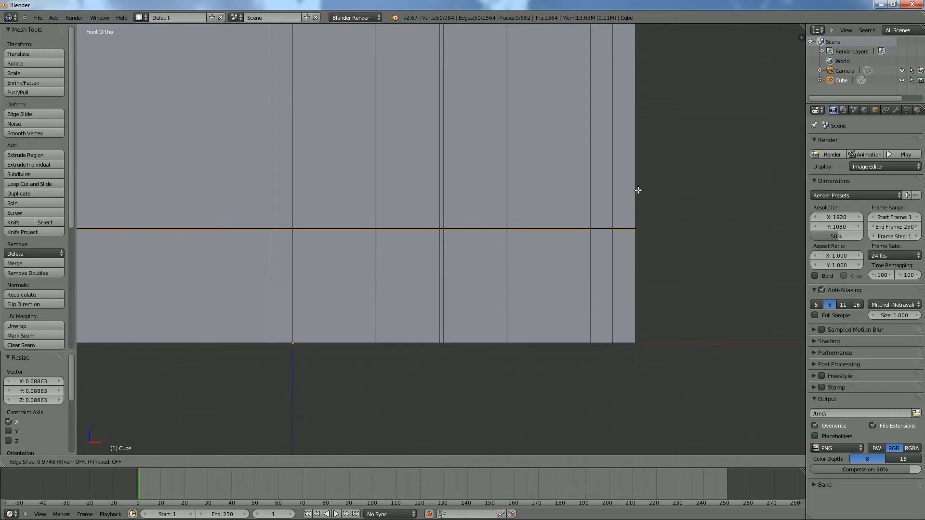
{"action": "left_click", "coordinate": [638, 190]}
{"action": "key", "text": "ctrl+r"}
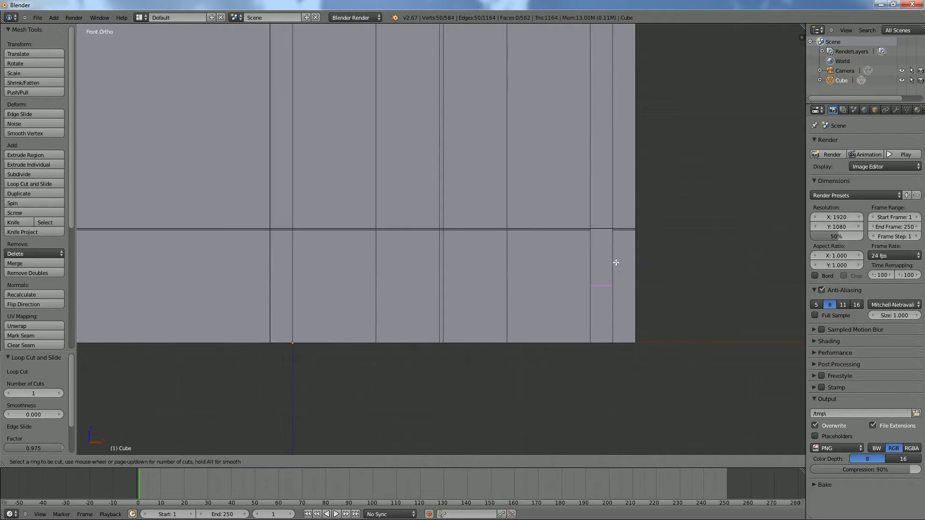
{"action": "left_click", "coordinate": [644, 258]}
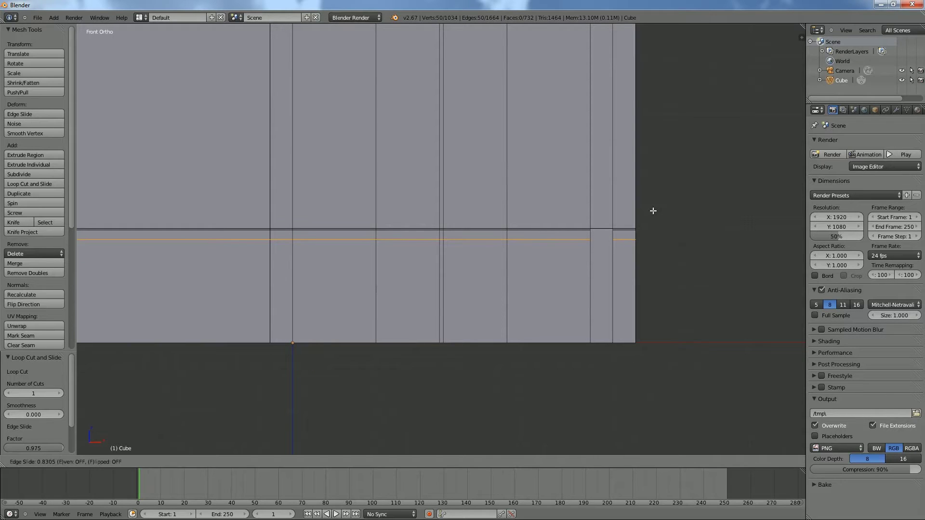
{"action": "left_click", "coordinate": [656, 206]}
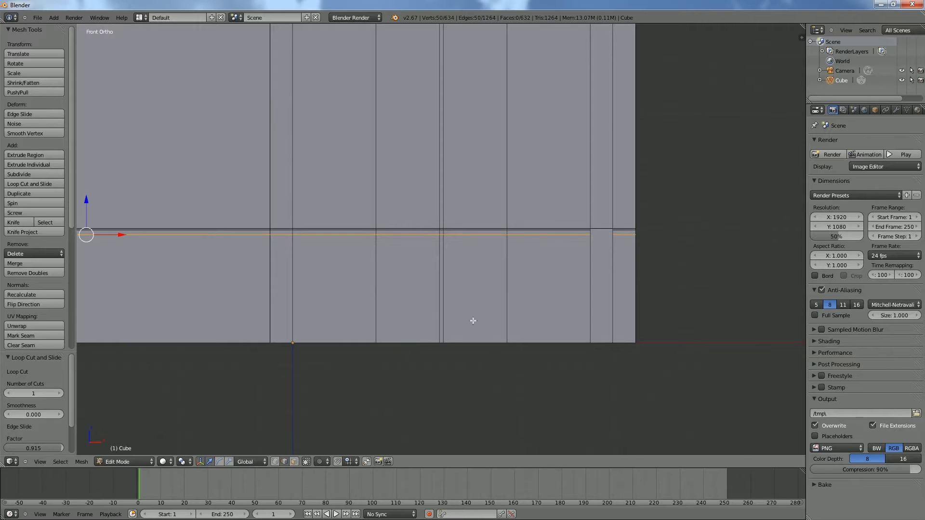
Add a vertical loop cut just inside each outer line of the spread pair, with slide factors 0.909 and -0.909, and switch to face selection.
{"action": "key", "text": "ctrl+r"}
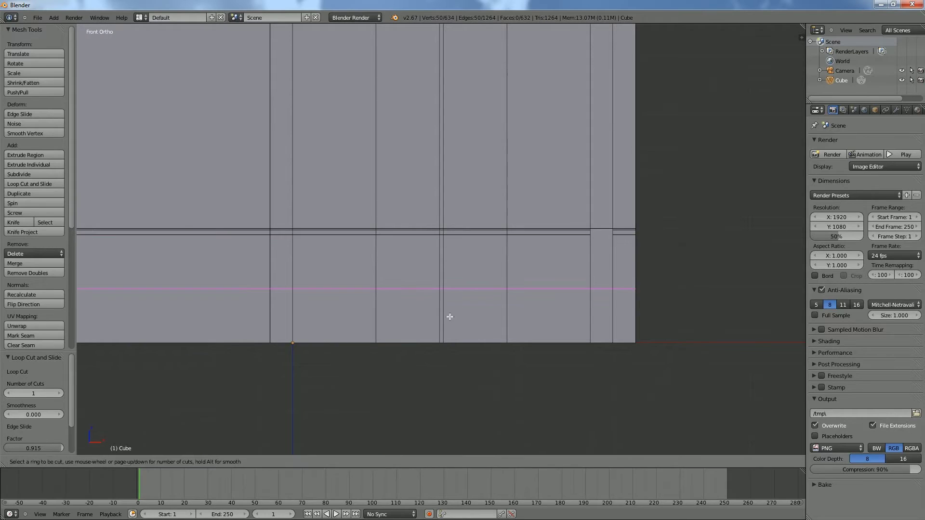
{"action": "left_click", "coordinate": [414, 340]}
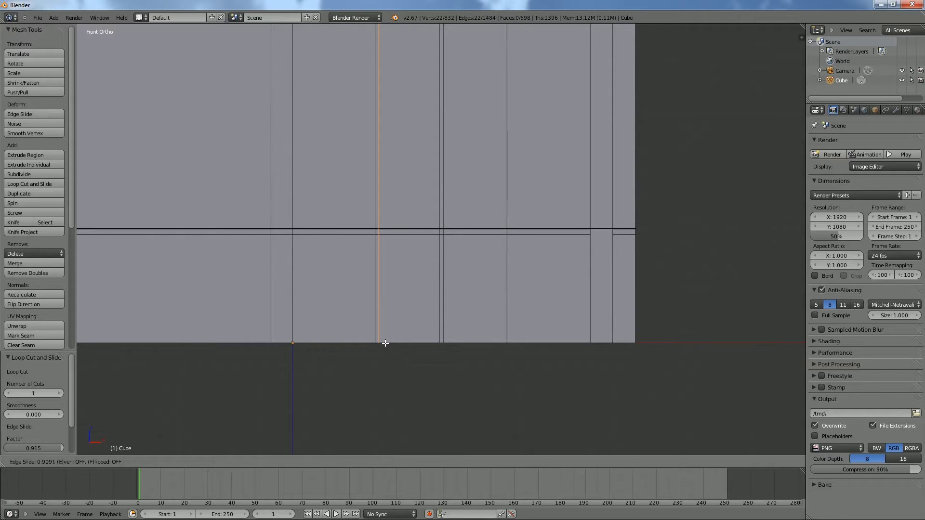
{"action": "left_click", "coordinate": [386, 344]}
{"action": "key", "text": "ctrl+r"}
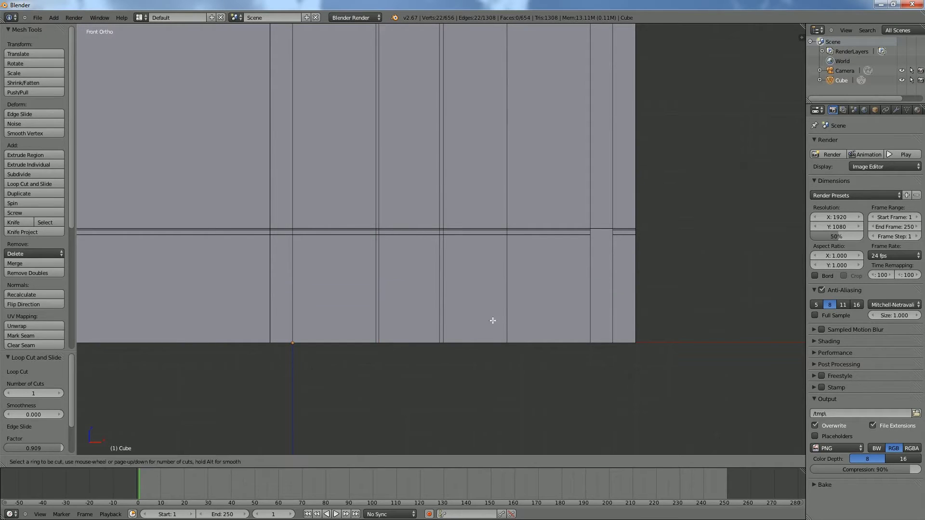
{"action": "left_click", "coordinate": [496, 231]}
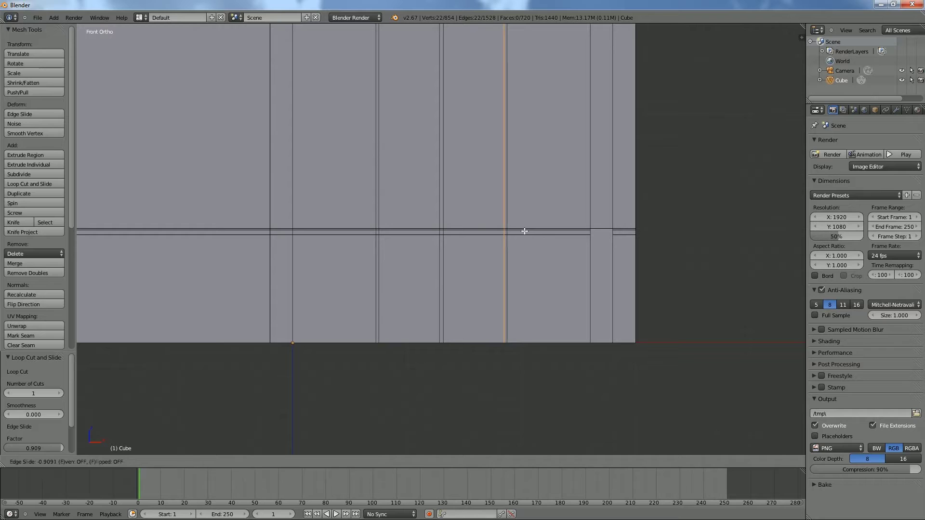
{"action": "left_click", "coordinate": [524, 231]}
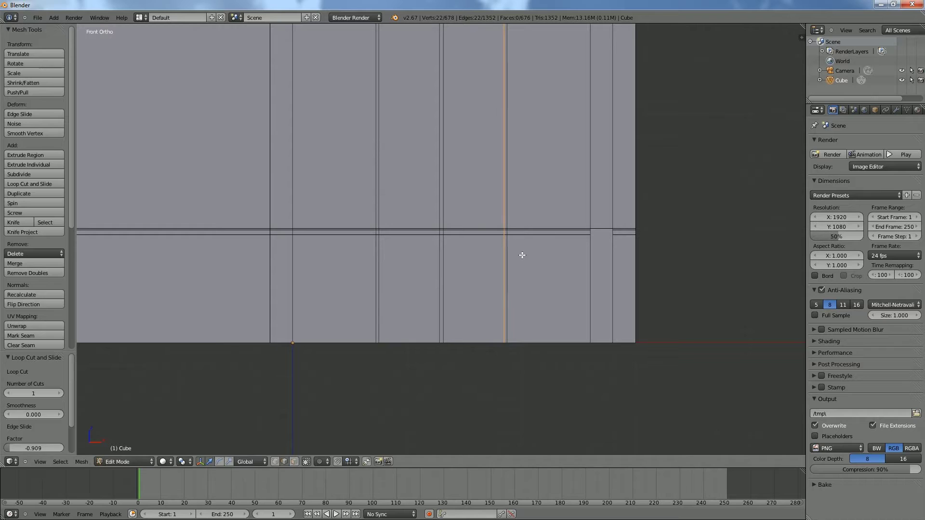
{"action": "left_click", "coordinate": [295, 462]}
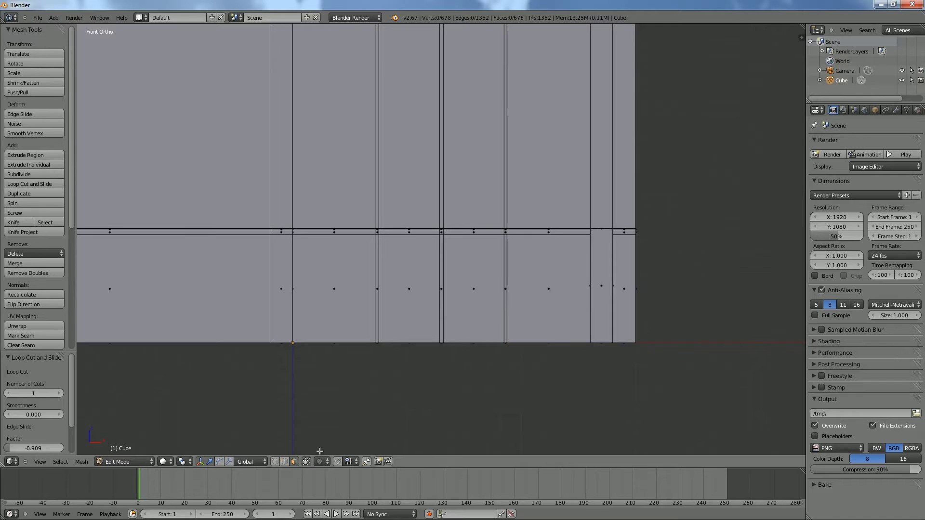
Select the faces of the door frame's top bar and three vertical posts at the front base, and switch to wireframe shading.
{"action": "right_click", "coordinate": [377, 289]}
{"action": "right_click", "coordinate": [400, 234], "text": "ctrl"}
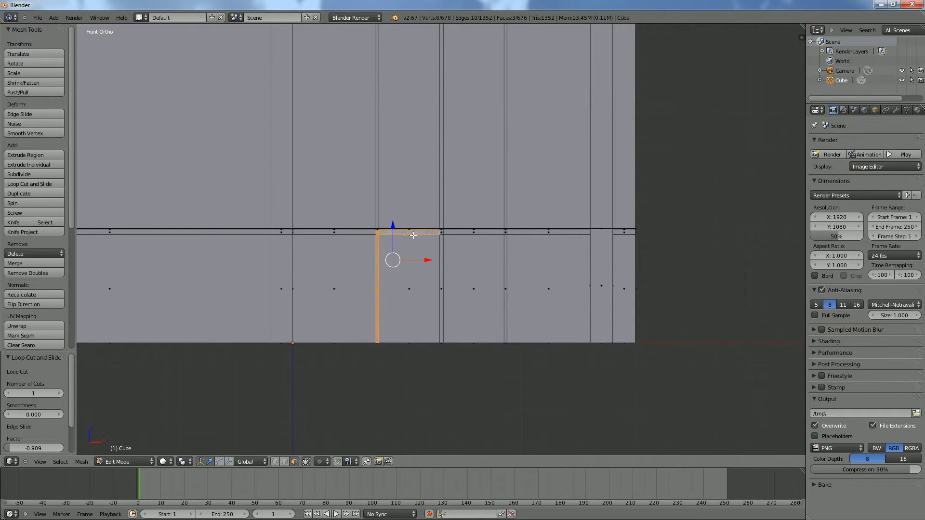
{"action": "right_click", "coordinate": [462, 233], "text": "ctrl"}
{"action": "right_click", "coordinate": [505, 233], "text": "ctrl"}
{"action": "right_click", "coordinate": [505, 244], "text": "ctrl"}
{"action": "right_click", "coordinate": [441, 261], "text": "ctrl"}
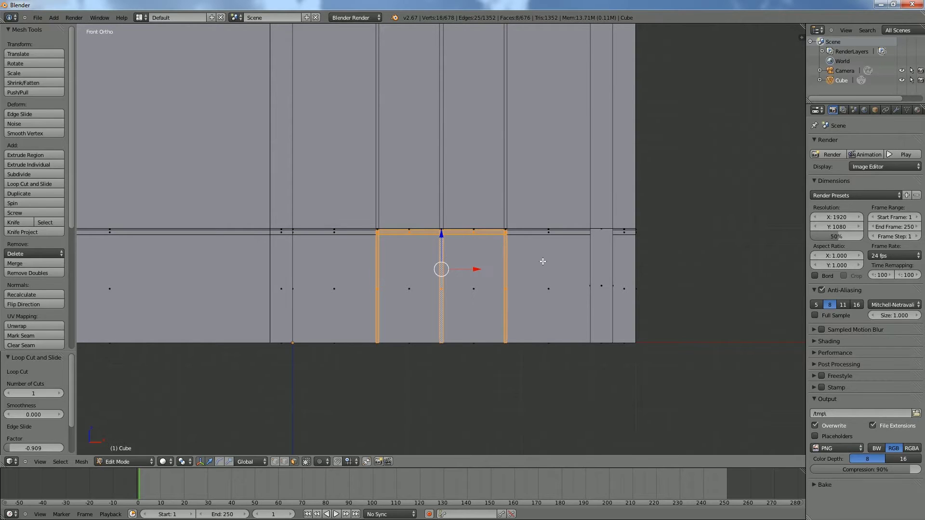
{"action": "key", "text": "KP_7"}
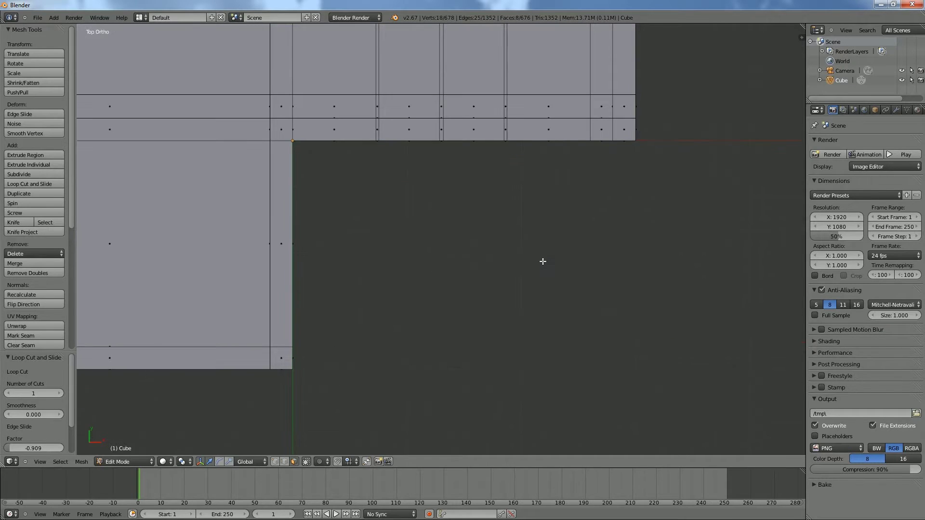
{"action": "scroll", "coordinate": [508, 237], "scroll_direction": "up", "scroll_amount": 4}
{"action": "middle_click_drag", "start_coordinate": [542, 198], "coordinate": [473, 374], "text": "shift"}
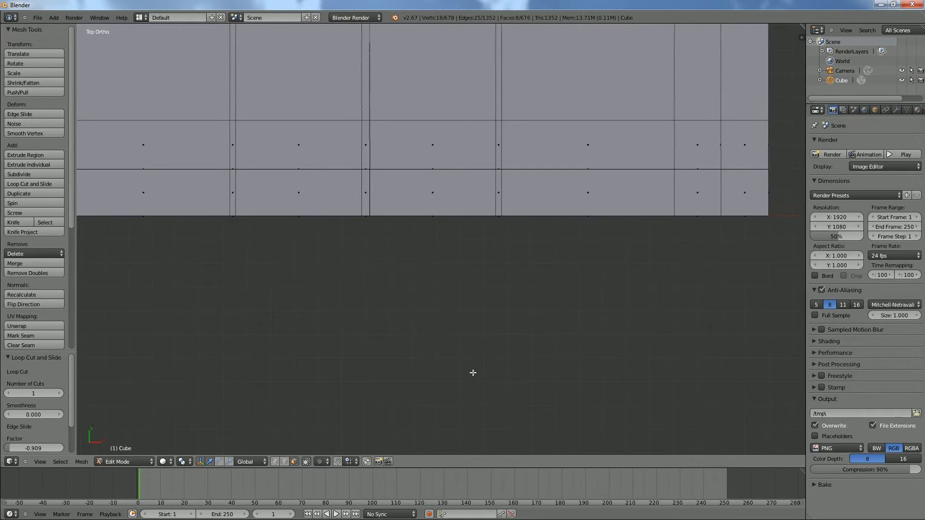
{"action": "key", "text": "z"}
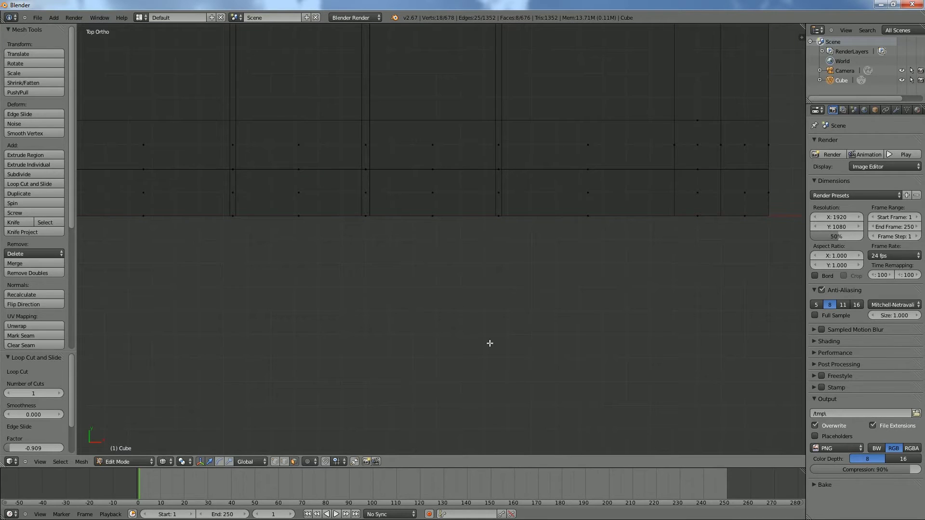
Try extruding the selected frame faces outward about 0.08 and undo the extrusion.
{"action": "key", "text": "ctrl+r"}
{"action": "left_click", "coordinate": [457, 309]}
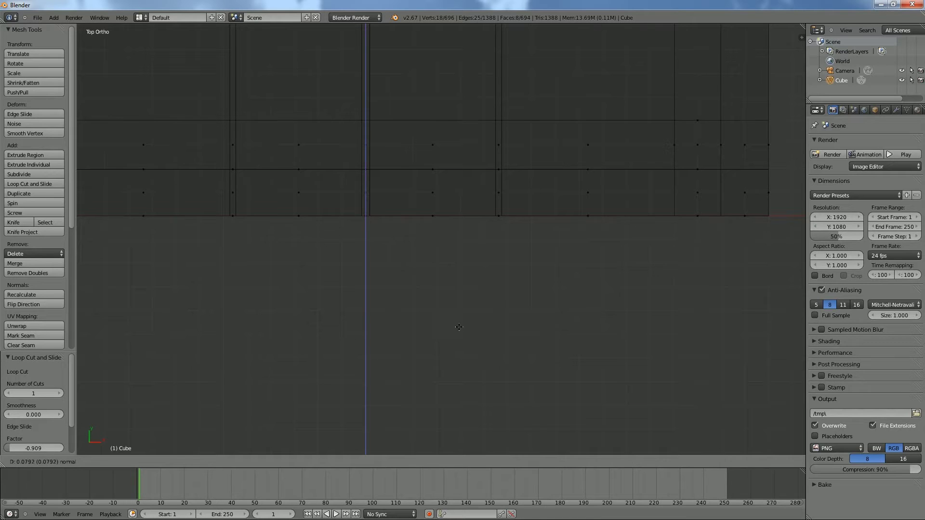
{"action": "left_click", "coordinate": [459, 327]}
{"action": "mouse_move", "coordinate": [460, 180]}
{"action": "middle_mouse_down", "text": "shift"}
{"action": "mouse_move", "coordinate": [483, 381]}
{"action": "mouse_move", "coordinate": [485, 305]}
{"action": "mouse_move", "coordinate": [508, 374]}
{"action": "middle_mouse_up", "text": "shift"}
{"action": "key", "text": "ctrl+z"}
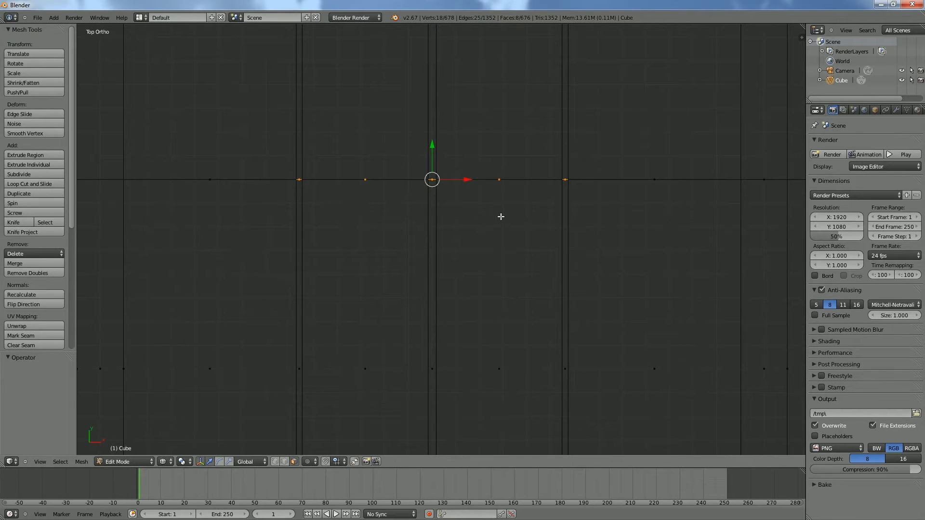
Extrude the selected frame faces outward about 0.022 along the negative Y axis and return to solid shading.
{"action": "key", "text": "e"}
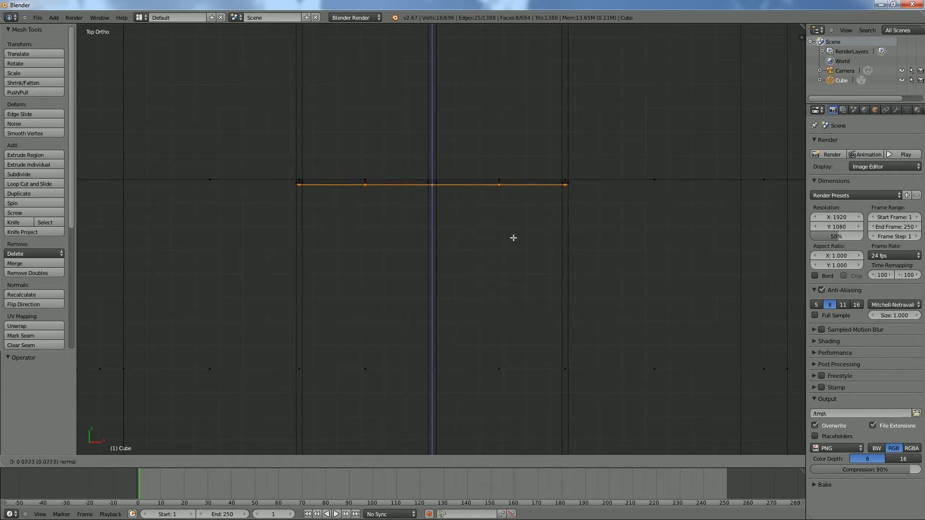
{"action": "left_click", "coordinate": [514, 239]}
{"action": "scroll", "coordinate": [562, 286], "scroll_direction": "down", "scroll_amount": 3}
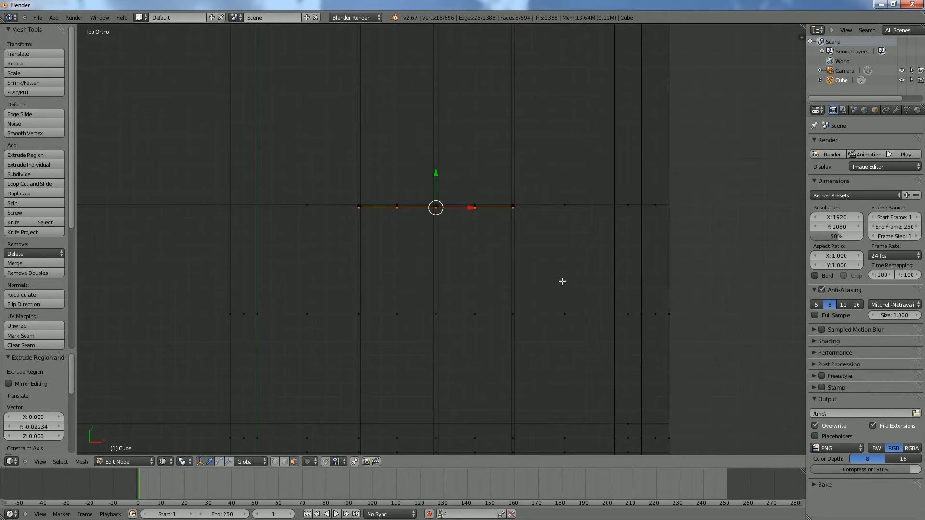
{"action": "key", "text": "KP_1"}
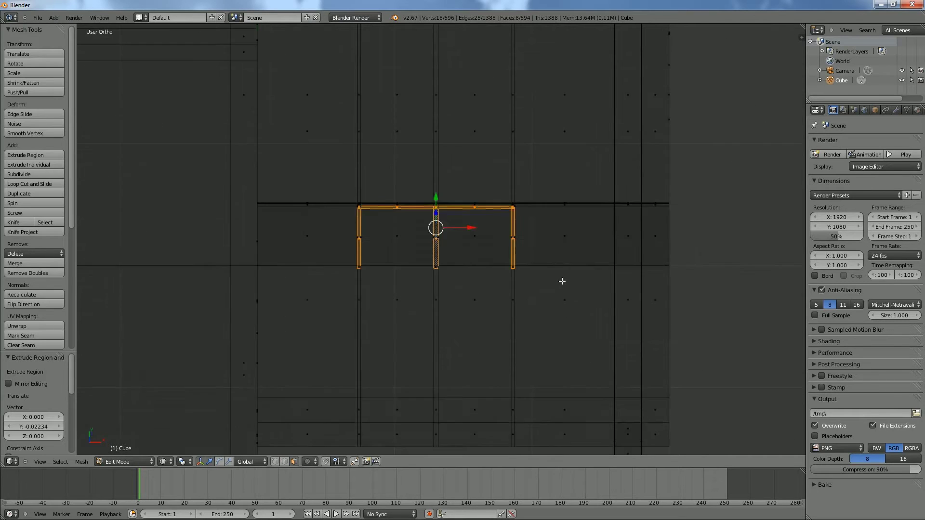
{"action": "mouse_move", "coordinate": [580, 290]}
{"action": "middle_mouse_down"}
{"action": "mouse_move", "coordinate": [540, 295]}
{"action": "mouse_move", "coordinate": [606, 293]}
{"action": "mouse_move", "coordinate": [535, 300]}
{"action": "middle_mouse_up"}
{"action": "key", "text": "z"}
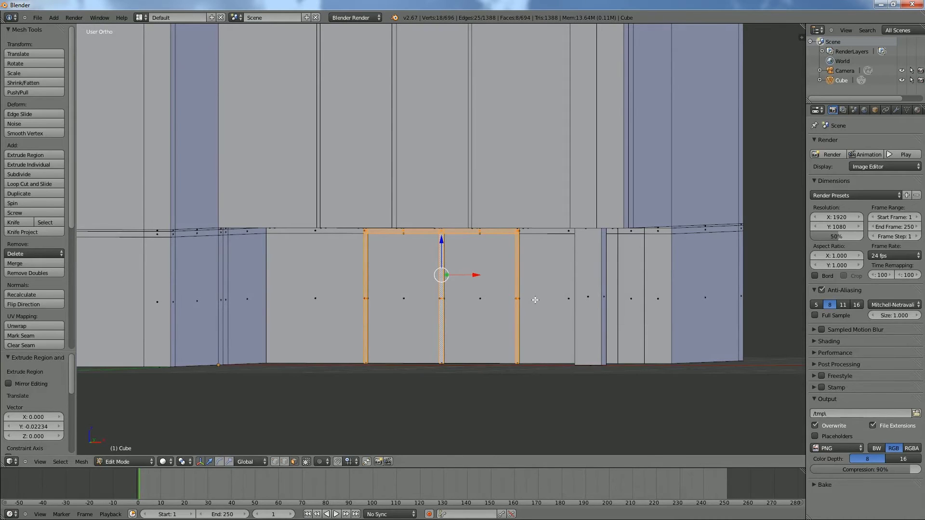
{"action": "key", "text": "KP_7"}
{"action": "key", "text": "KP_1"}
{"action": "scroll", "coordinate": [533, 300], "scroll_direction": "up", "scroll_amount": 1}
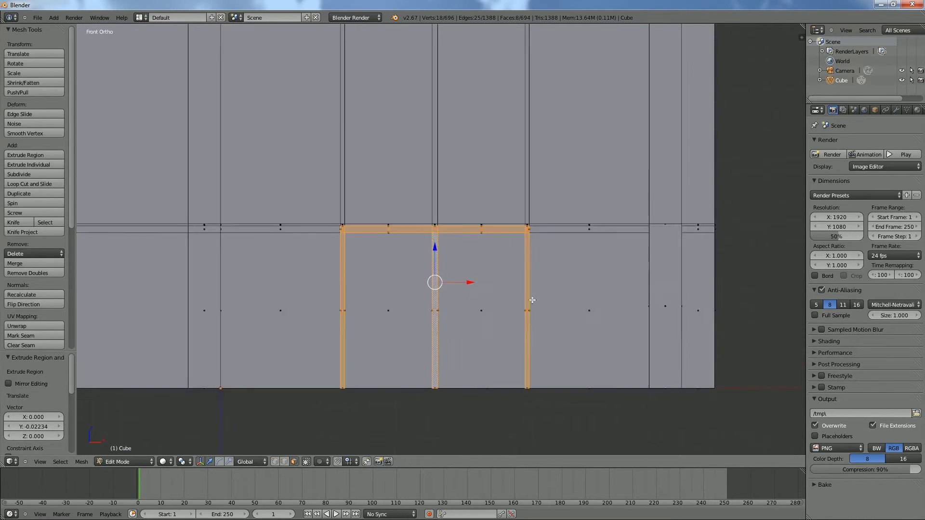
{"action": "scroll", "coordinate": [532, 300], "scroll_direction": "up", "scroll_amount": 1}
{"action": "key", "text": "Tab"}
{"action": "key", "text": "Tab"}
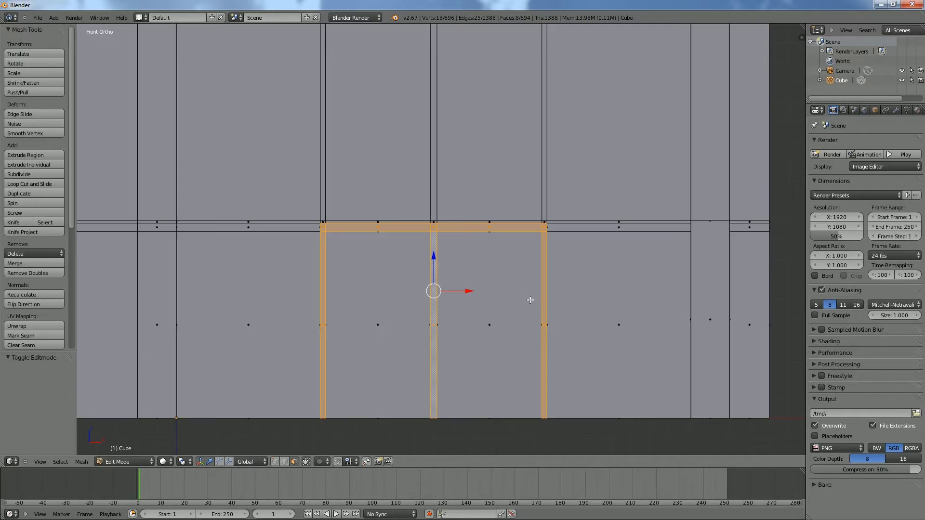
Try to pick the top edges of the two door panels in edge selection, undo the picks and deselect everything.
{"action": "key", "text": "a"}
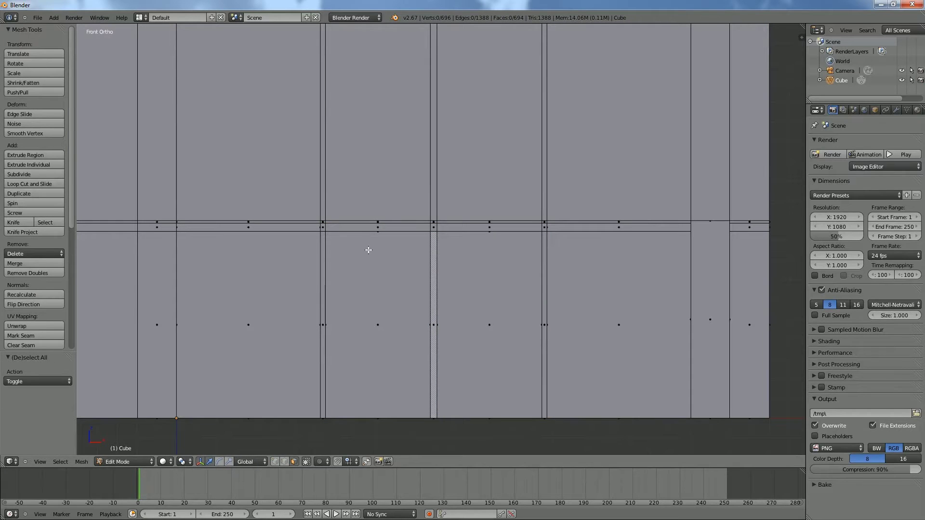
{"action": "right_click", "coordinate": [369, 232], "text": "alt"}
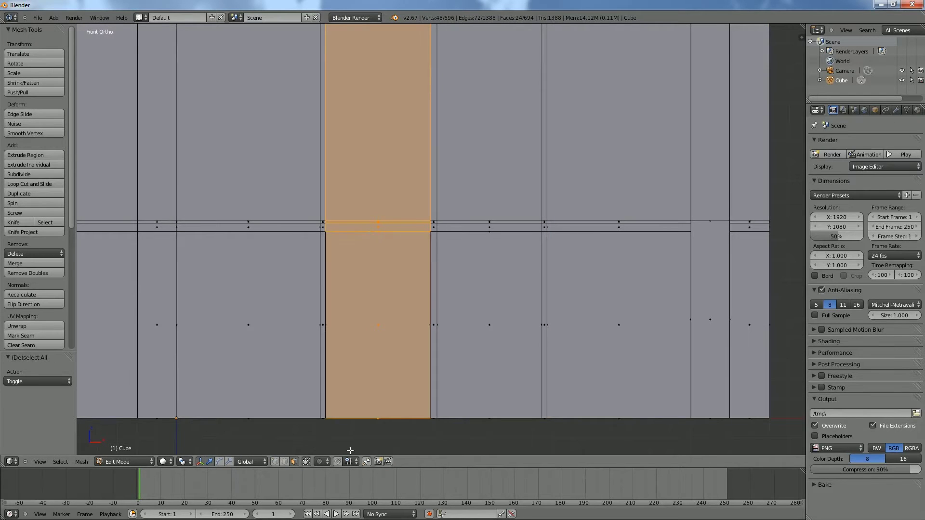
{"action": "left_click", "coordinate": [286, 464]}
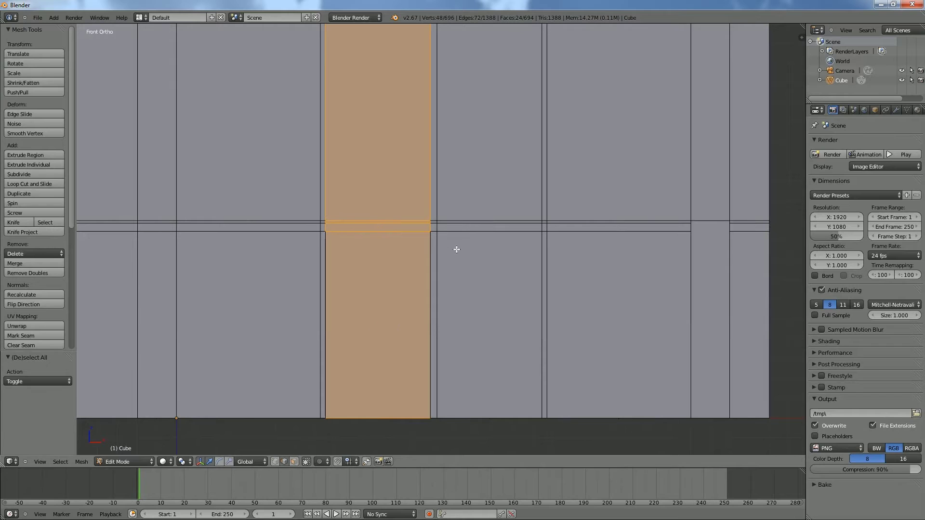
{"action": "right_click", "coordinate": [482, 230]}
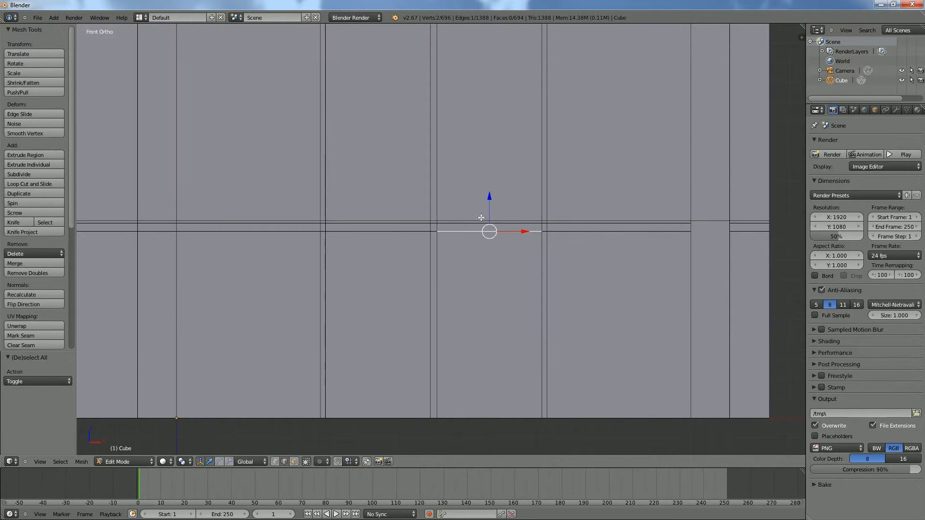
{"action": "right_click", "coordinate": [426, 234], "text": "shift"}
{"action": "right_click", "coordinate": [453, 231], "text": "shift"}
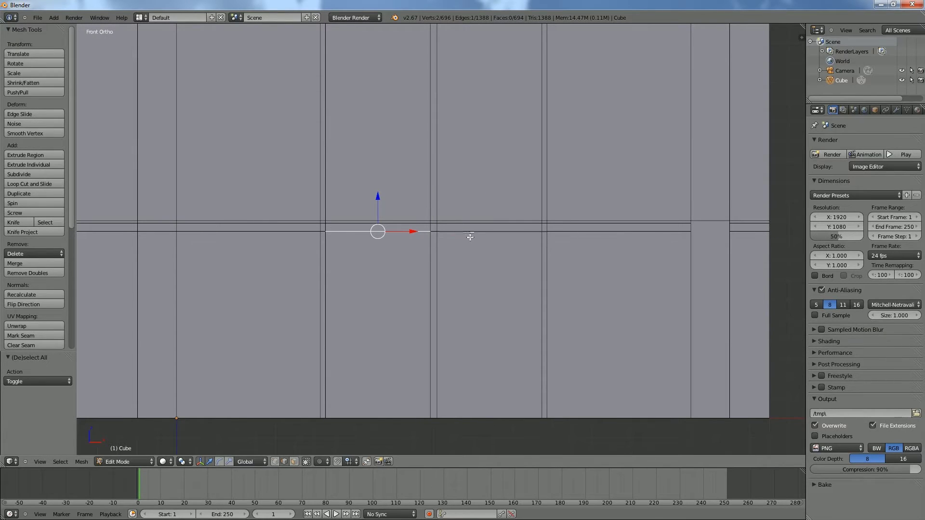
{"action": "key", "text": "ctrl+z"}
{"action": "key", "text": "ctrl+z"}
{"action": "key", "text": "ctrl+z"}
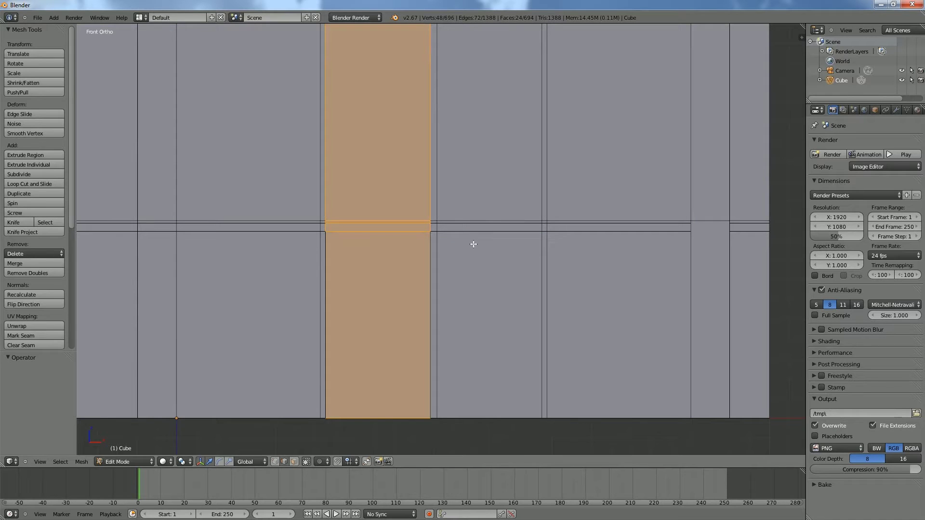
{"action": "key", "text": "a"}
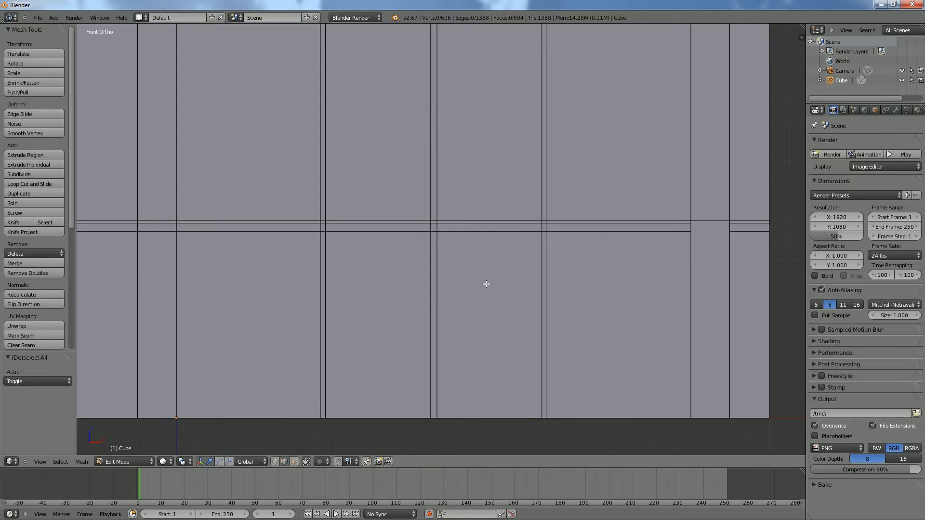
Add a vertical loop cut just inside the left frame post and a horizontal one just below the top bar, with slide factors -0.954 and 0.974.
{"action": "key", "text": "ctrl+r"}
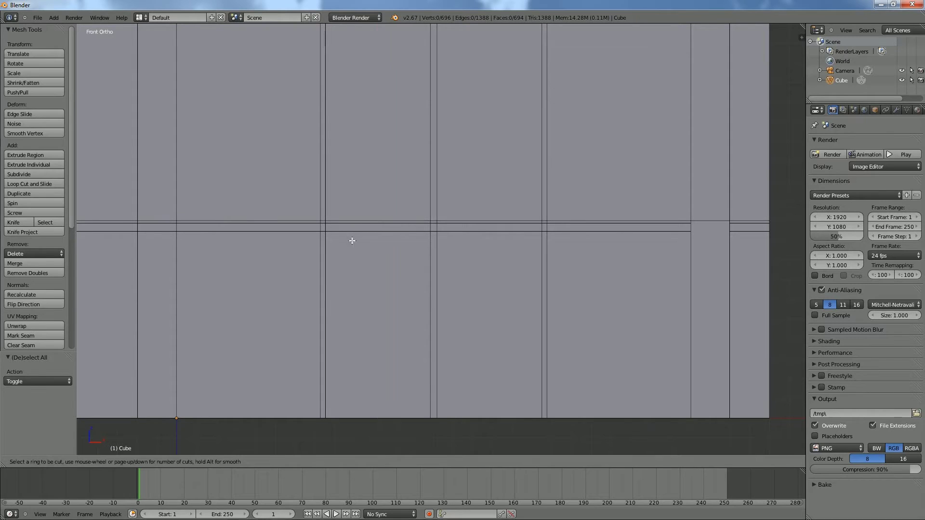
{"action": "left_click", "coordinate": [351, 232]}
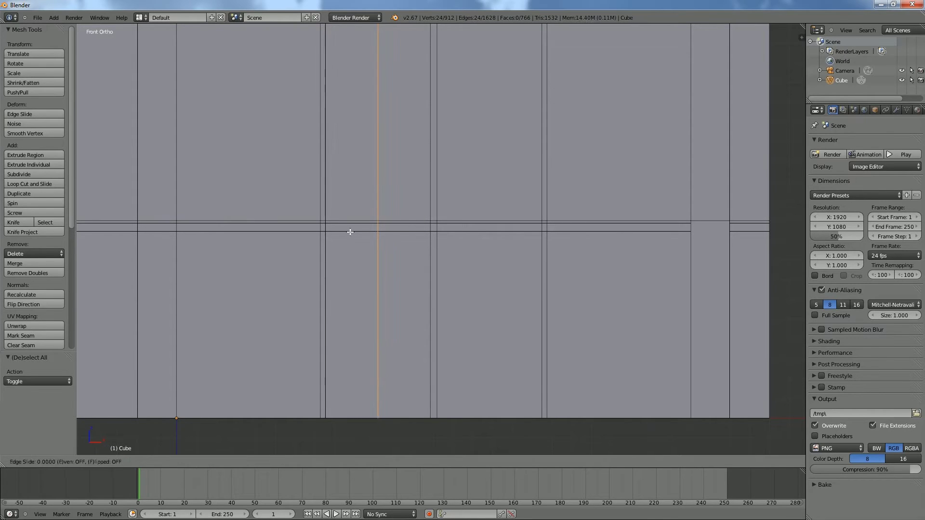
{"action": "left_click", "coordinate": [301, 235]}
{"action": "key", "text": "ctrl+r"}
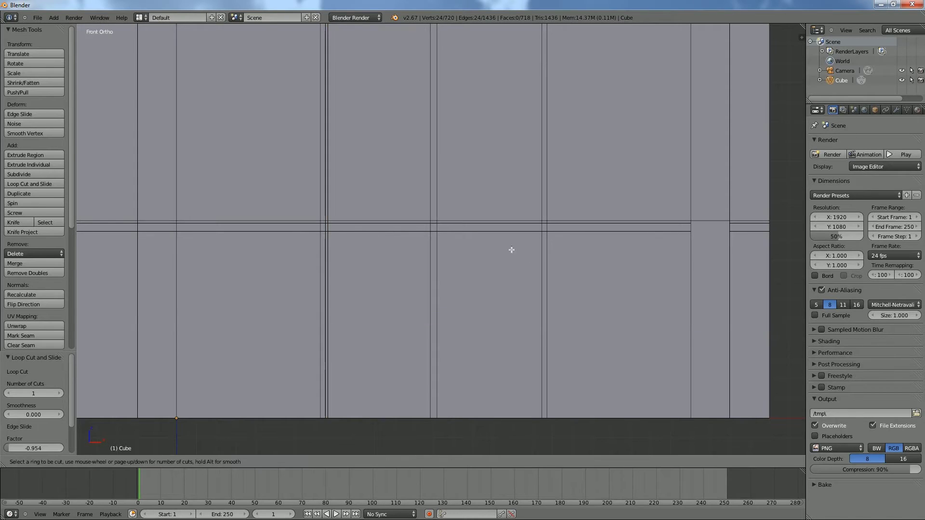
{"action": "left_click", "coordinate": [549, 257]}
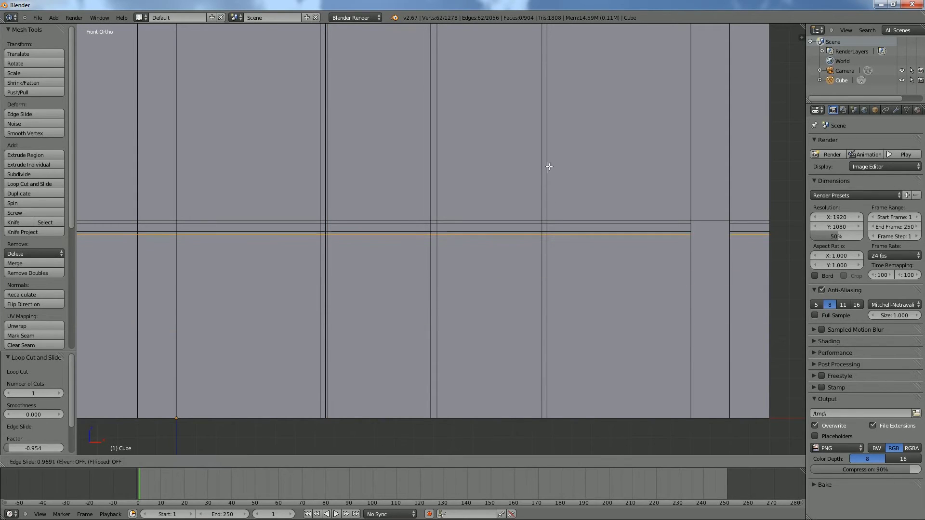
{"action": "left_click", "coordinate": [550, 166]}
Add vertical loop cuts just inside the right frame post and on both sides of the centre post, with slide factors -0.954, 0.934 and -0.943.
{"action": "key", "text": "ctrl+r"}
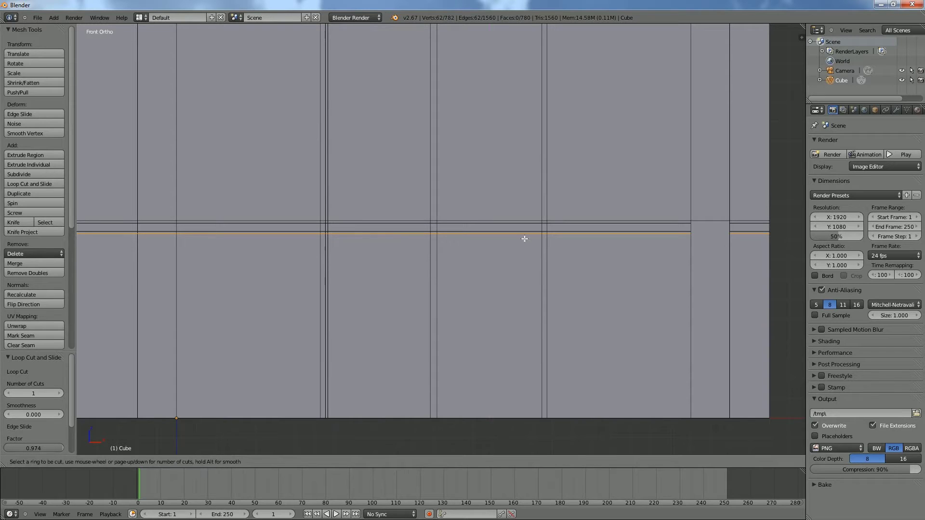
{"action": "left_click", "coordinate": [525, 215]}
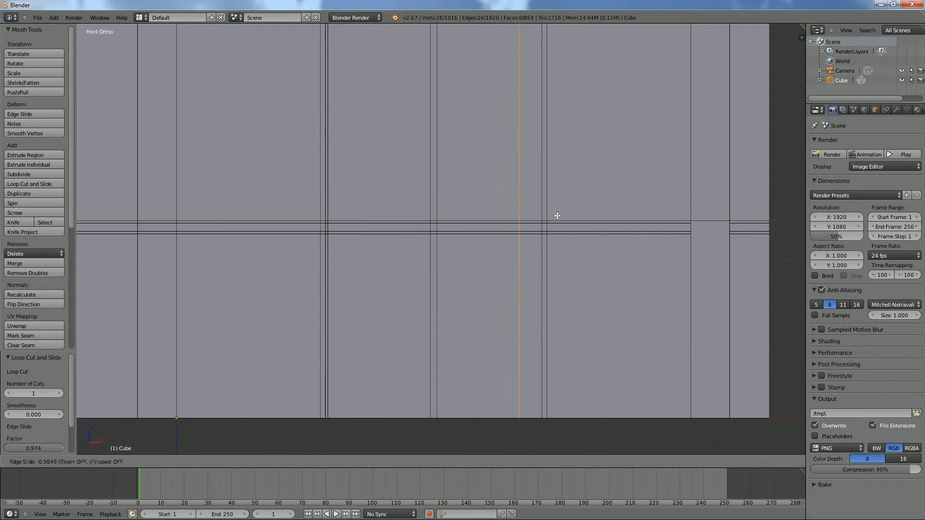
{"action": "left_click", "coordinate": [574, 215]}
{"action": "key", "text": "ctrl+r"}
{"action": "left_click", "coordinate": [474, 229]}
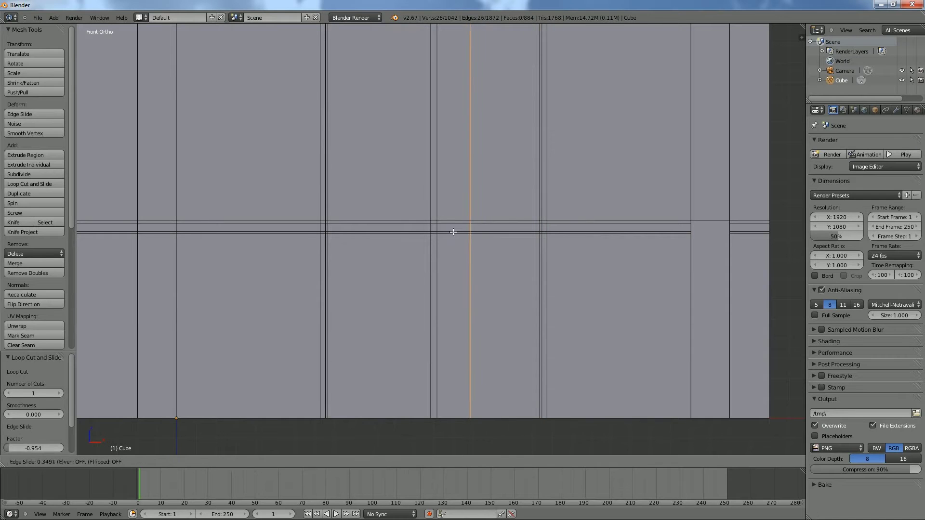
{"action": "left_click", "coordinate": [425, 262]}
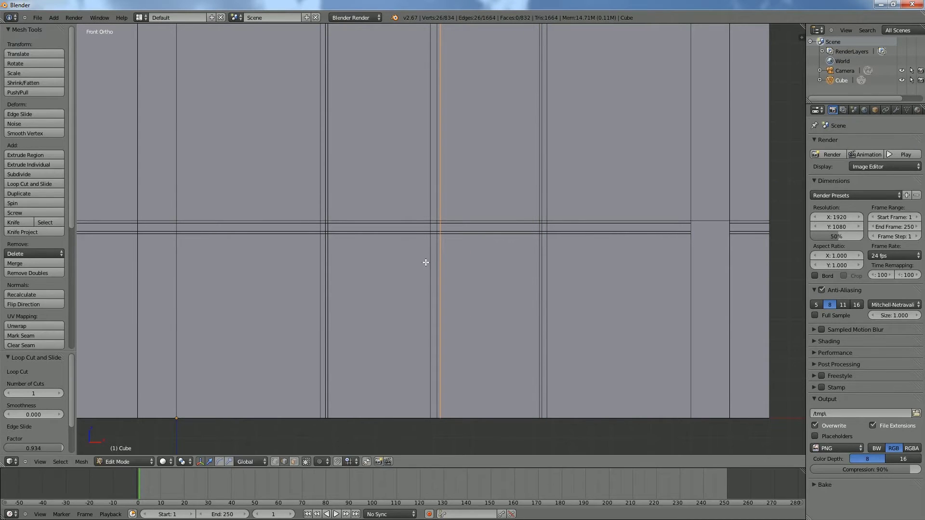
{"action": "key", "text": "ctrl+r"}
{"action": "left_click", "coordinate": [408, 236]}
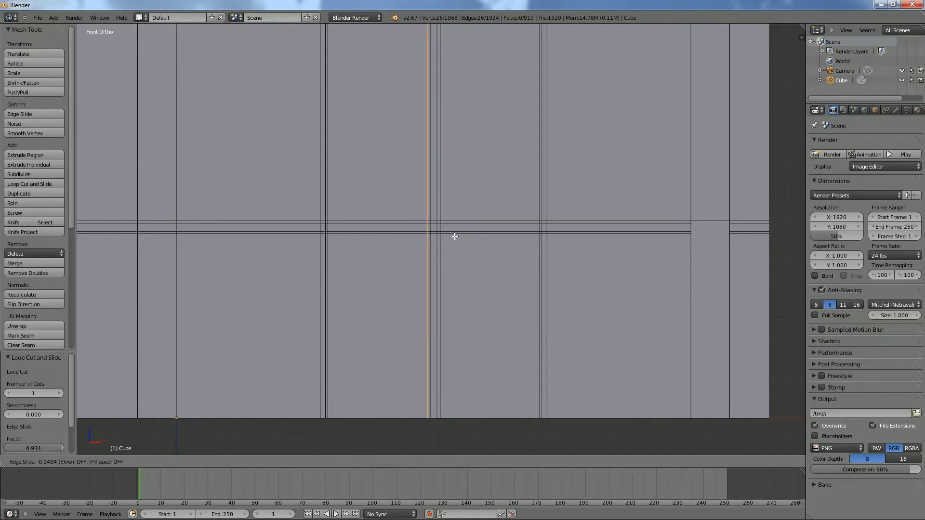
{"action": "left_click", "coordinate": [455, 236]}
Select the two large panel faces between the frame posts in face selection, and switch to wireframe shading.
{"action": "left_click", "coordinate": [293, 461]}
{"action": "right_click", "coordinate": [385, 347]}
{"action": "right_click", "coordinate": [506, 335], "text": "shift"}
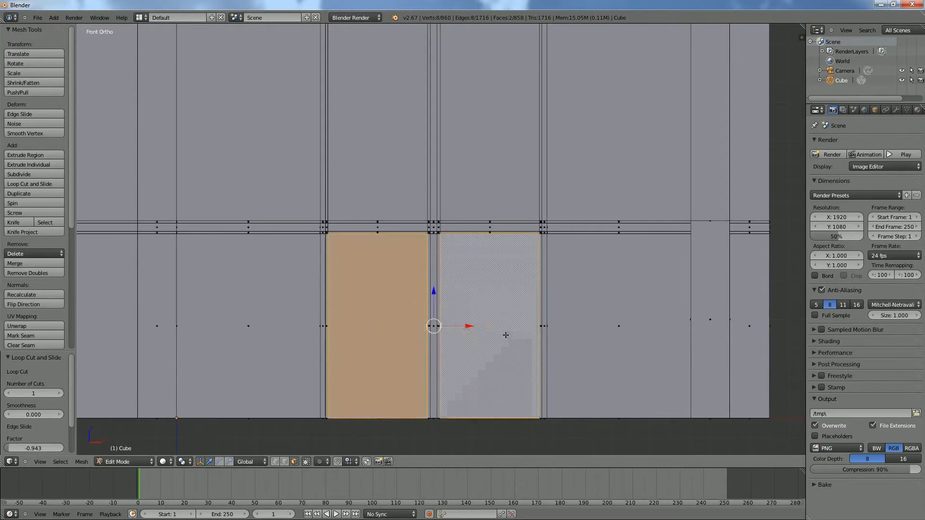
{"action": "key", "text": "KP_7"}
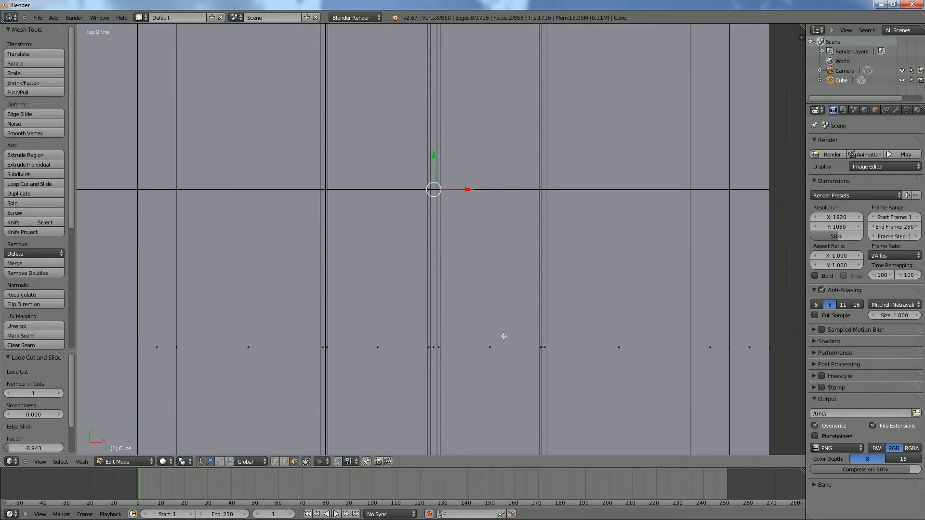
{"action": "key", "text": "z"}
Extrude the two selected door panel faces forward by about 0.011 along Y, and return to solid shading.
{"action": "scroll", "coordinate": [500, 337], "scroll_direction": "up", "scroll_amount": 5}
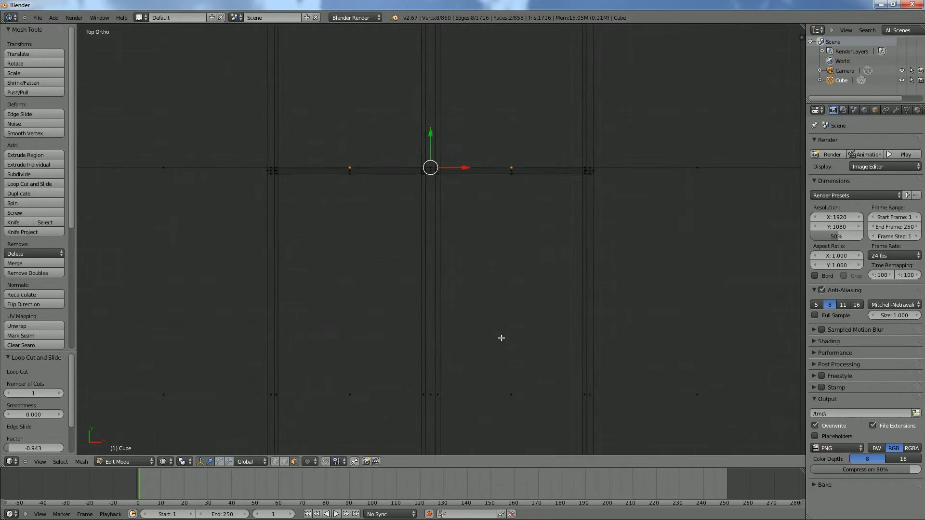
{"action": "middle_click_drag", "start_coordinate": [516, 246], "coordinate": [520, 327], "text": "shift"}
{"action": "scroll", "coordinate": [520, 327], "scroll_direction": "up", "scroll_amount": 2}
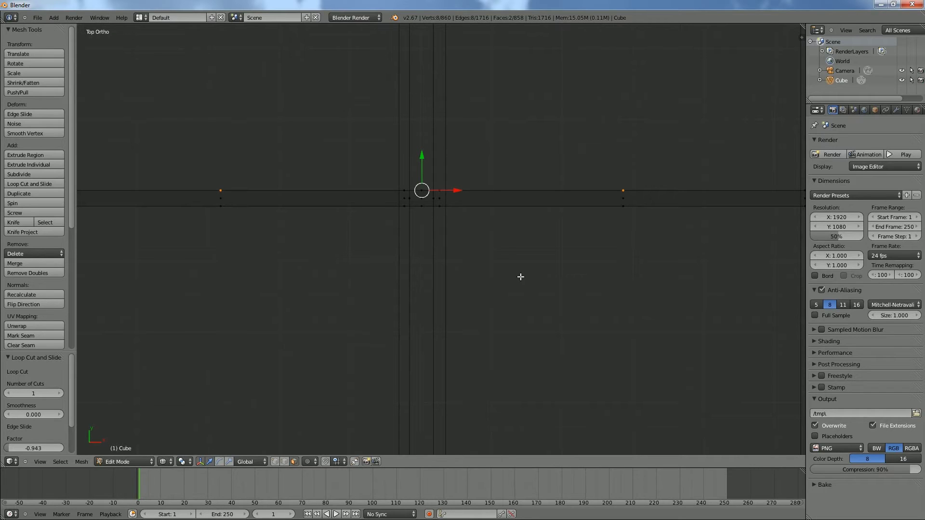
{"action": "key", "text": "ctrl+r"}
{"action": "left_click", "coordinate": [566, 306]}
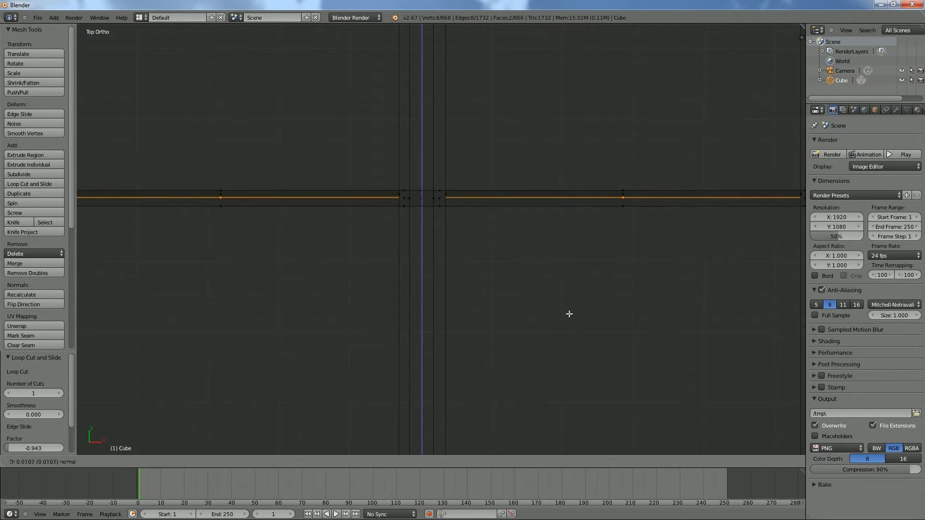
{"action": "right_click", "coordinate": [570, 314]}
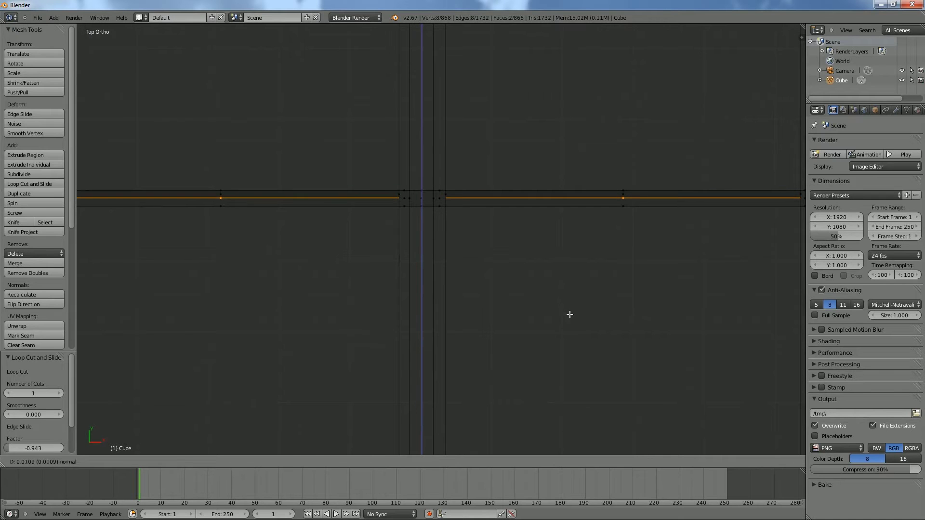
{"action": "scroll", "coordinate": [593, 357], "scroll_direction": "down", "scroll_amount": 2}
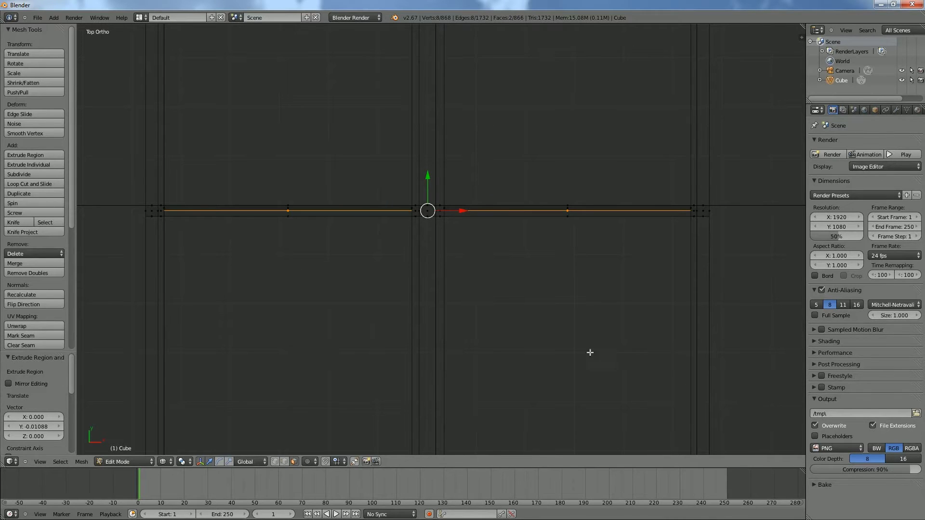
{"action": "key", "text": "Tab"}
{"action": "key", "text": "Tab"}
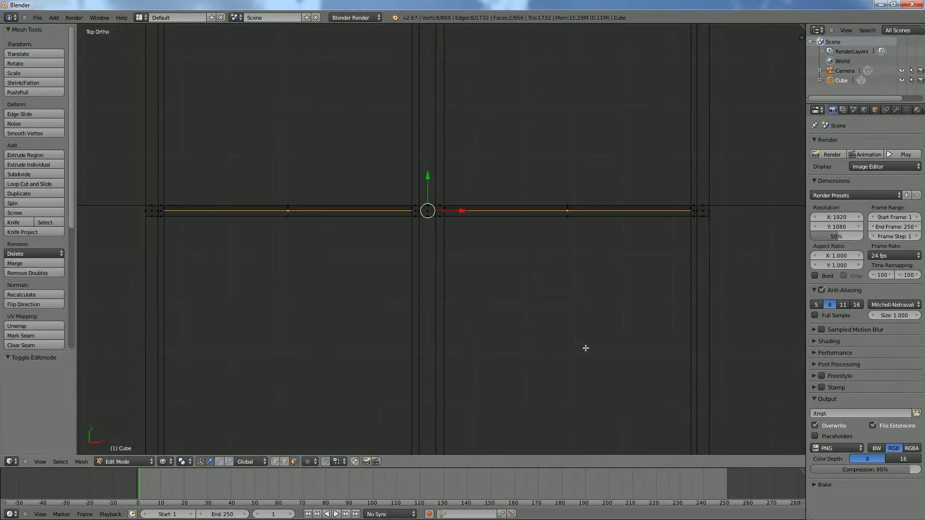
{"action": "key", "text": "z"}
{"action": "middle_click_drag", "start_coordinate": [574, 351], "coordinate": [553, 280]}
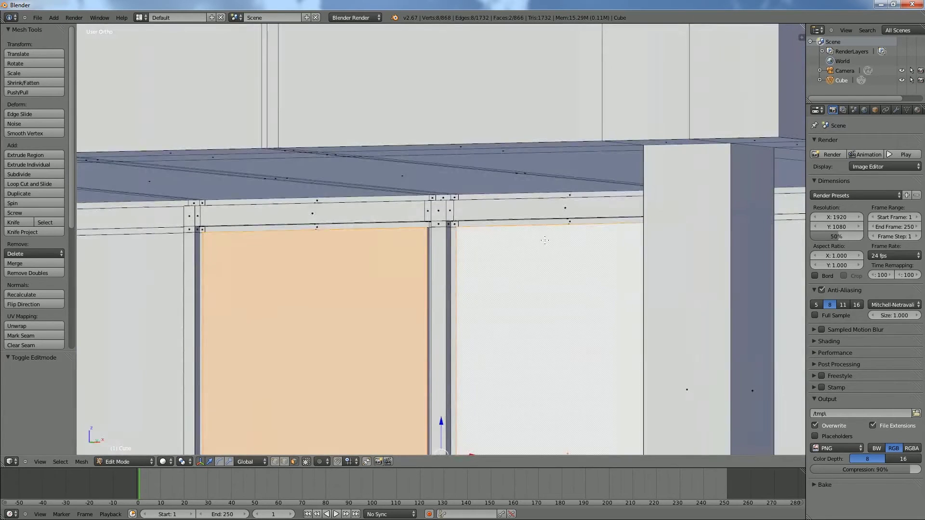
Add two horizontal loop cuts across the door panels in front view, sliding them upward with factor 0.891.
{"action": "scroll", "coordinate": [553, 280], "scroll_direction": "down", "scroll_amount": 1}
{"action": "key", "text": "KP_1"}
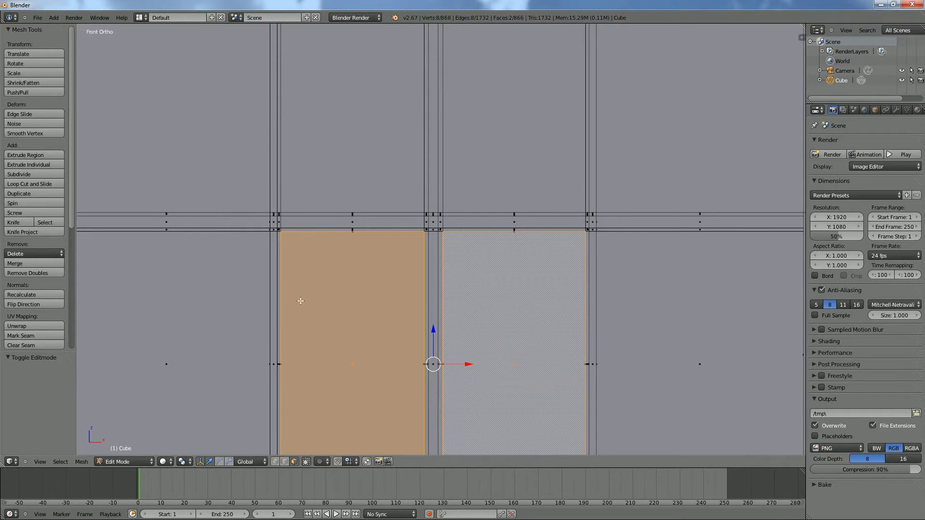
{"action": "key", "text": "ctrl+r"}
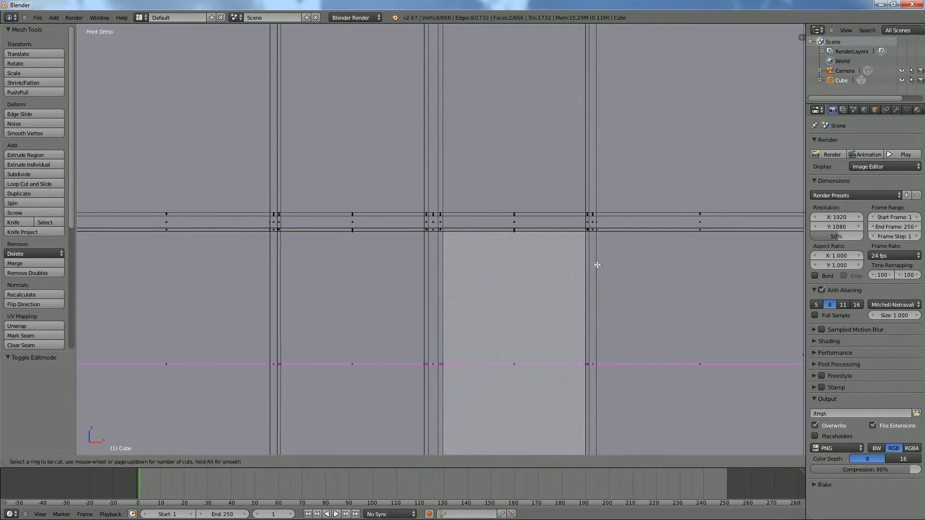
{"action": "scroll", "coordinate": [595, 264], "scroll_direction": "up", "scroll_amount": 1}
{"action": "left_click", "coordinate": [596, 264]}
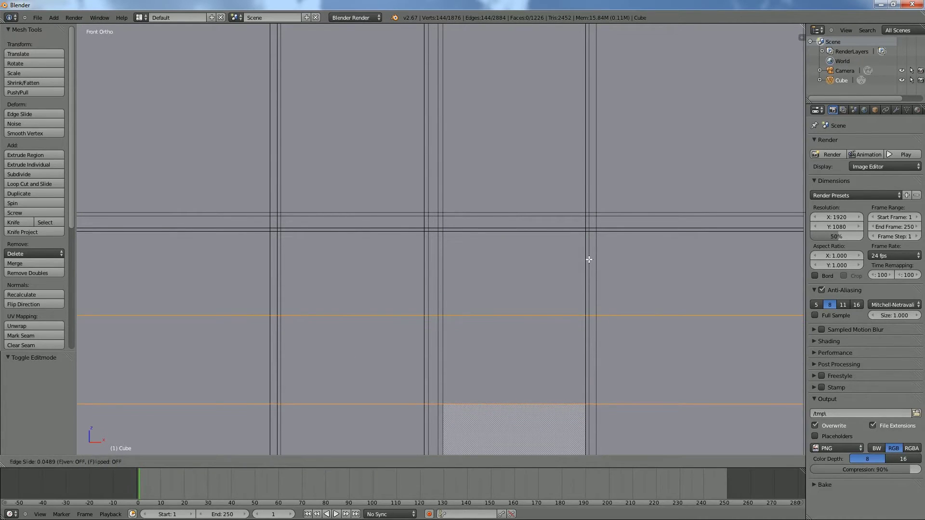
{"action": "left_click", "coordinate": [581, 185]}
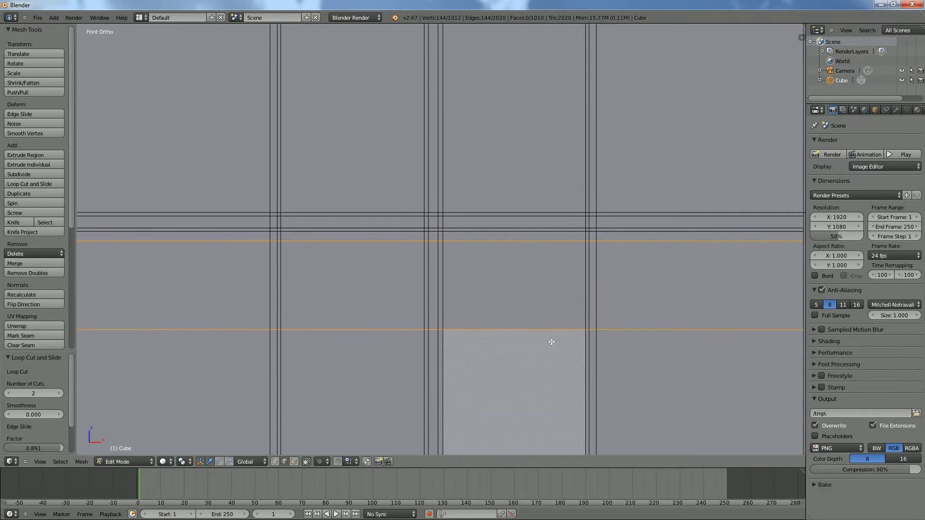
Select the lower of the two new horizontal loops and move it -0.04909 along Z.
{"action": "right_click", "coordinate": [543, 329], "text": "alt"}
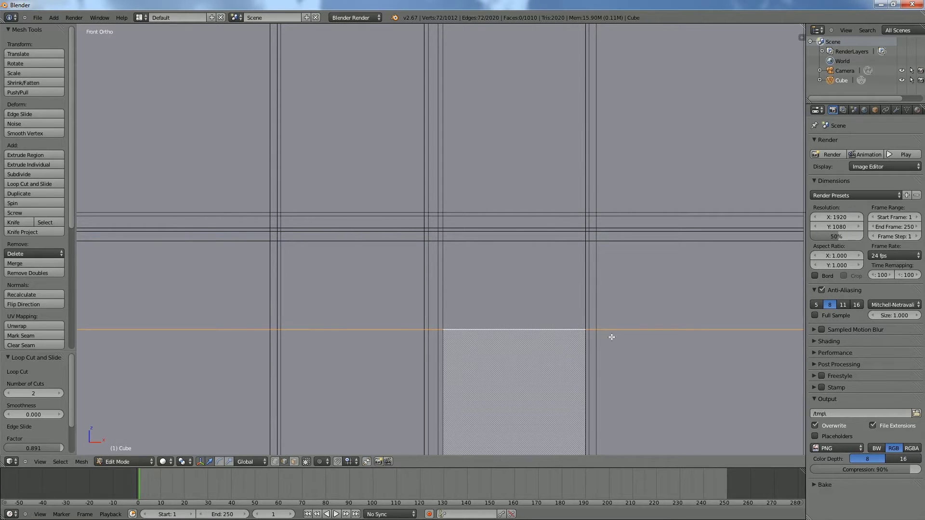
{"action": "key", "text": "g"}
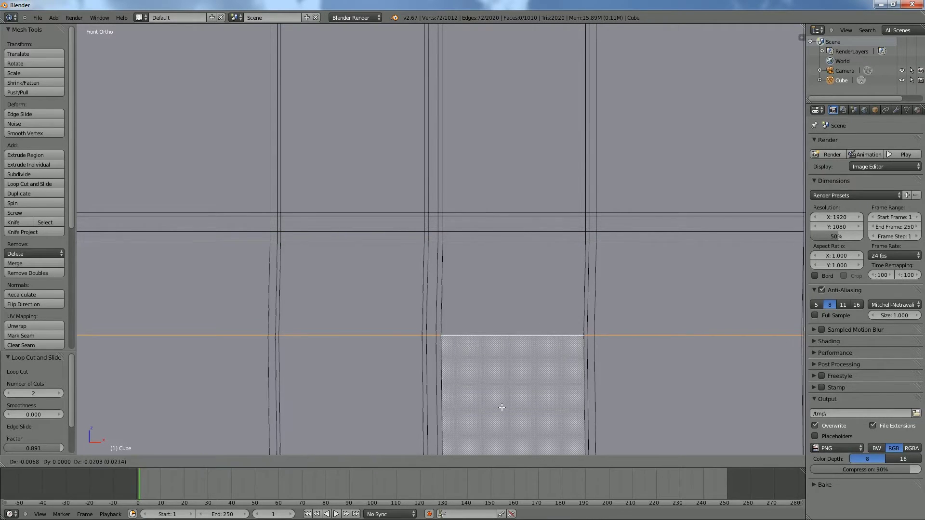
{"action": "key", "text": "z"}
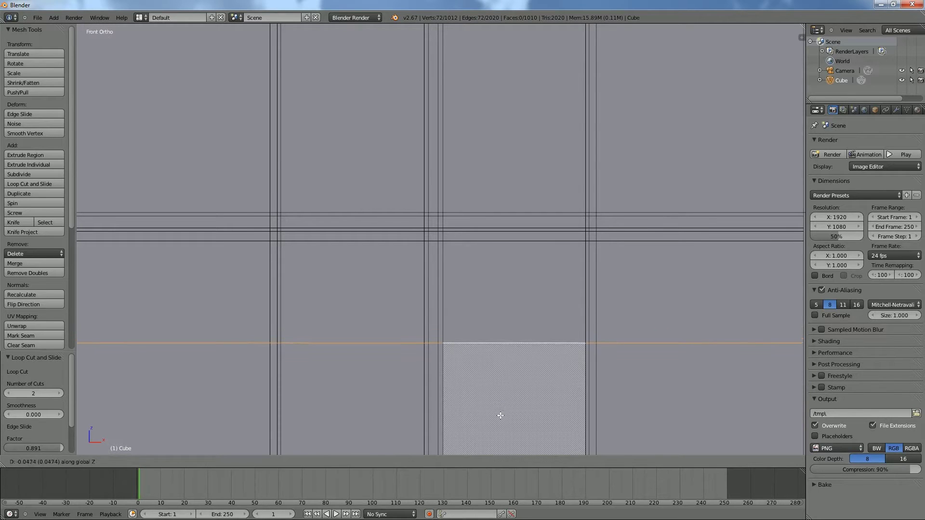
{"action": "left_click", "coordinate": [501, 415]}
{"action": "scroll", "coordinate": [500, 415], "scroll_direction": "down", "scroll_amount": 2}
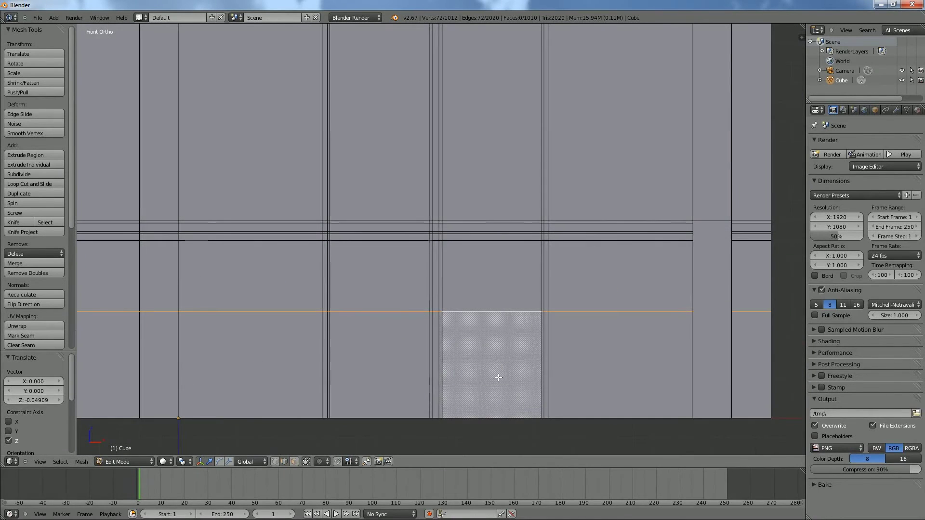
Select the two upper door panel faces in face selection and inset them with a thickness of 0.02433.
{"action": "left_click", "coordinate": [294, 462]}
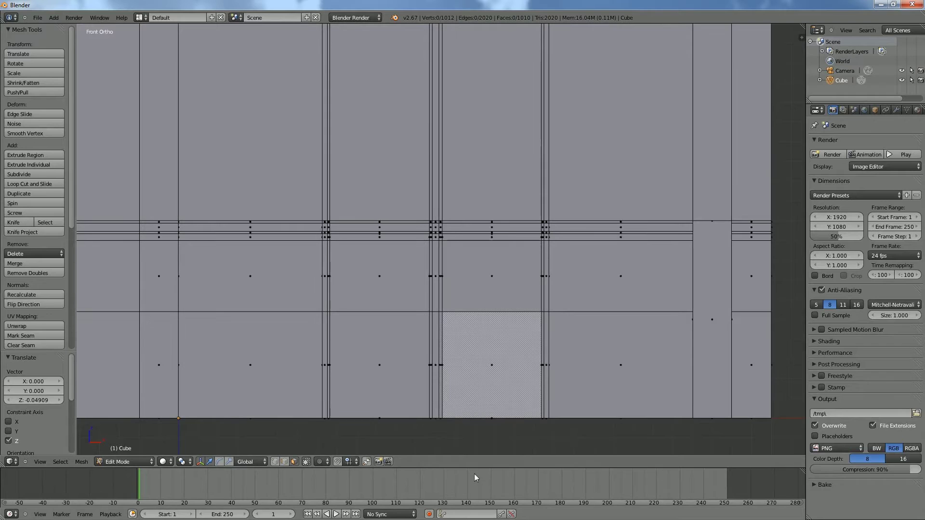
{"action": "left_click", "coordinate": [392, 285]}
{"action": "left_click", "coordinate": [473, 286], "text": "shift"}
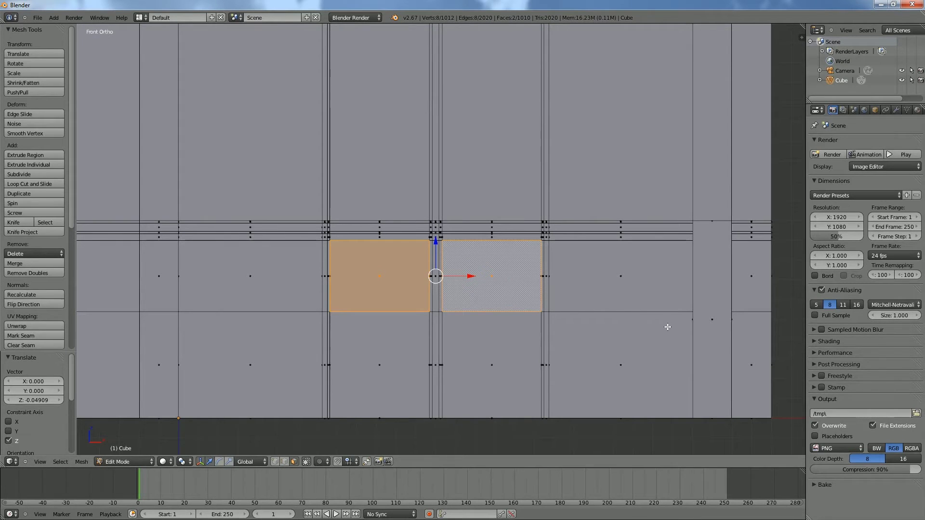
{"action": "key", "text": "i"}
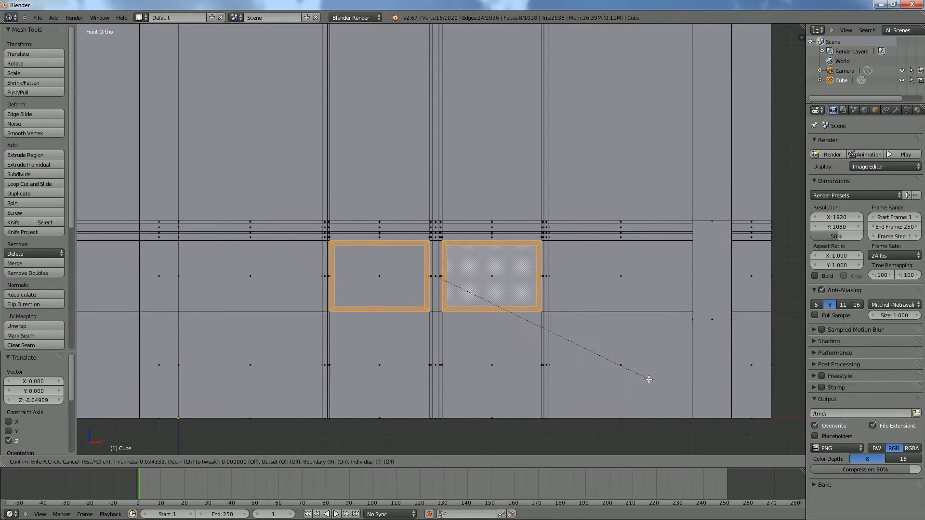
{"action": "left_click", "coordinate": [649, 380]}
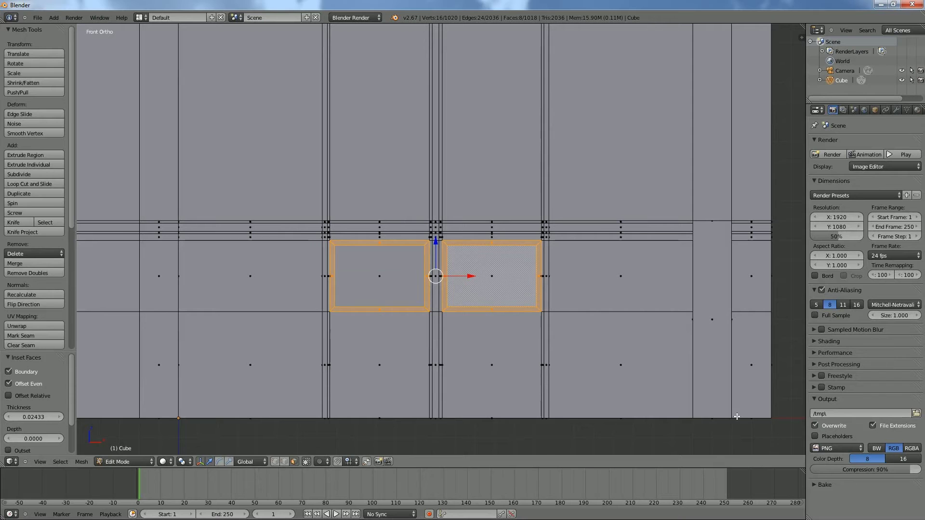
Select the two inner inset faces, extrude them inward 0.005669 along Y, and check the recesses in solid shading.
{"action": "right_click", "coordinate": [403, 295]}
{"action": "right_click", "coordinate": [495, 293], "text": "shift"}
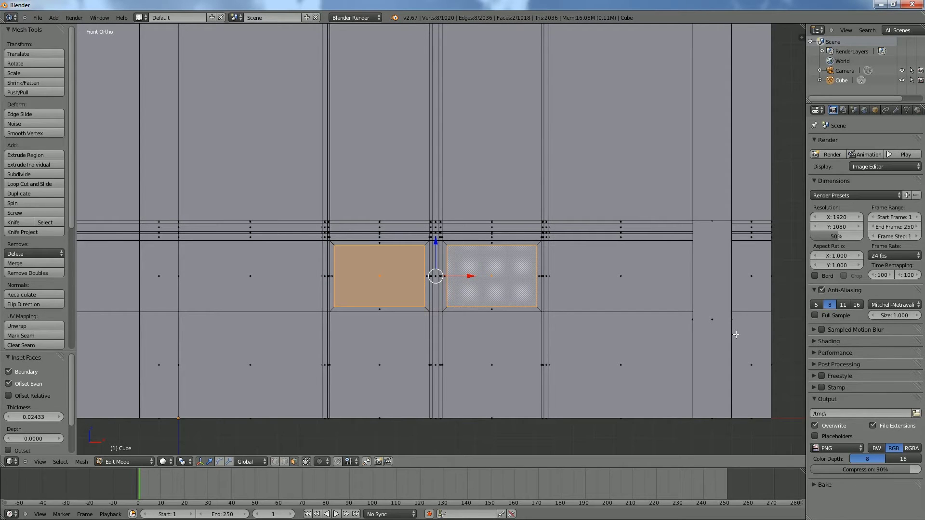
{"action": "key", "text": "KP_7"}
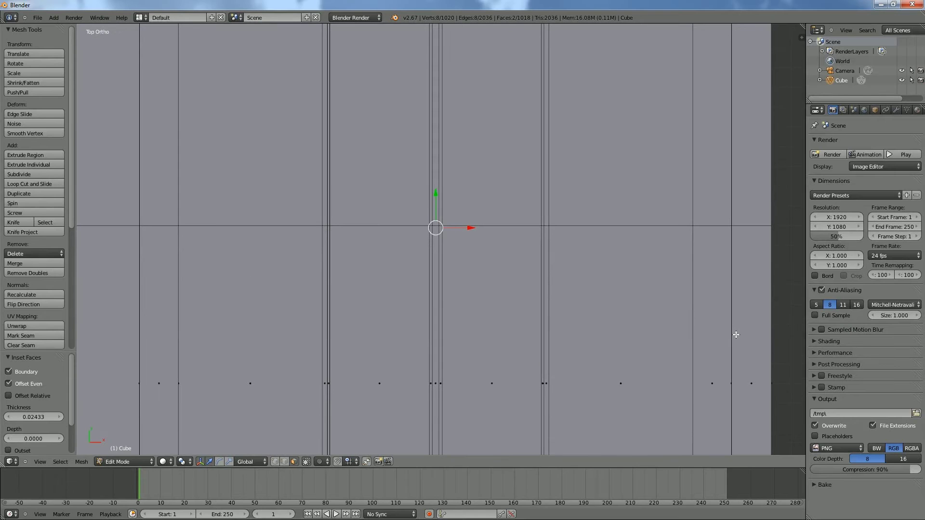
{"action": "key", "text": "z"}
{"action": "scroll", "coordinate": [549, 264], "scroll_direction": "up", "scroll_amount": 5}
{"action": "middle_click_drag", "start_coordinate": [499, 251], "coordinate": [673, 248], "text": "shift"}
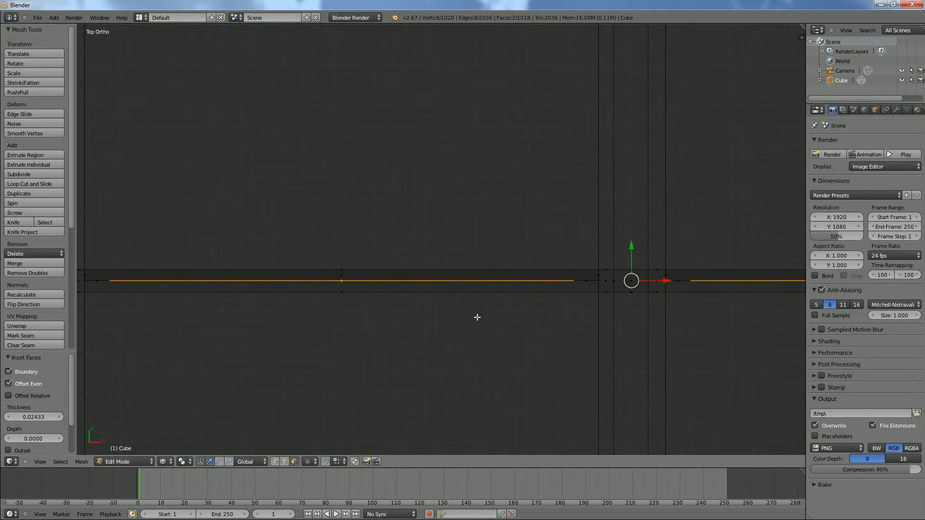
{"action": "key", "text": "e"}
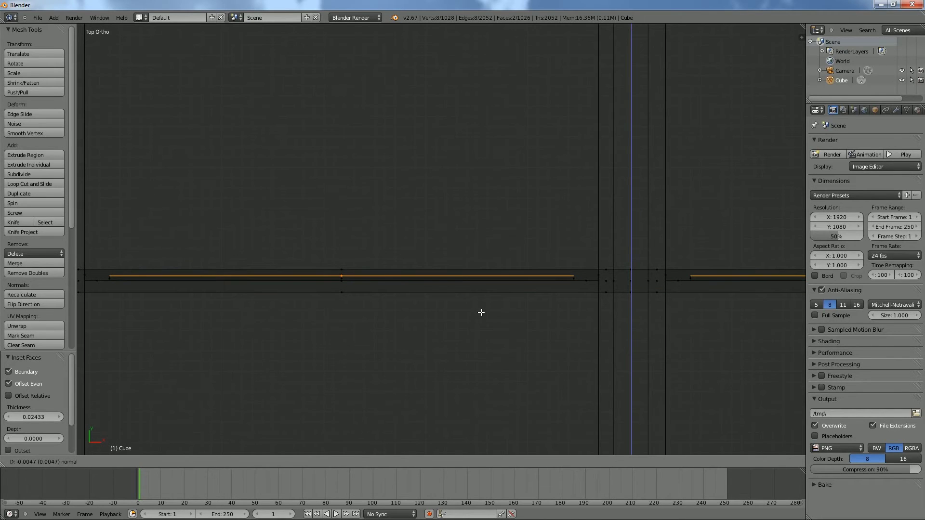
{"action": "left_click", "coordinate": [483, 312]}
{"action": "key", "text": "KP_Decimal"}
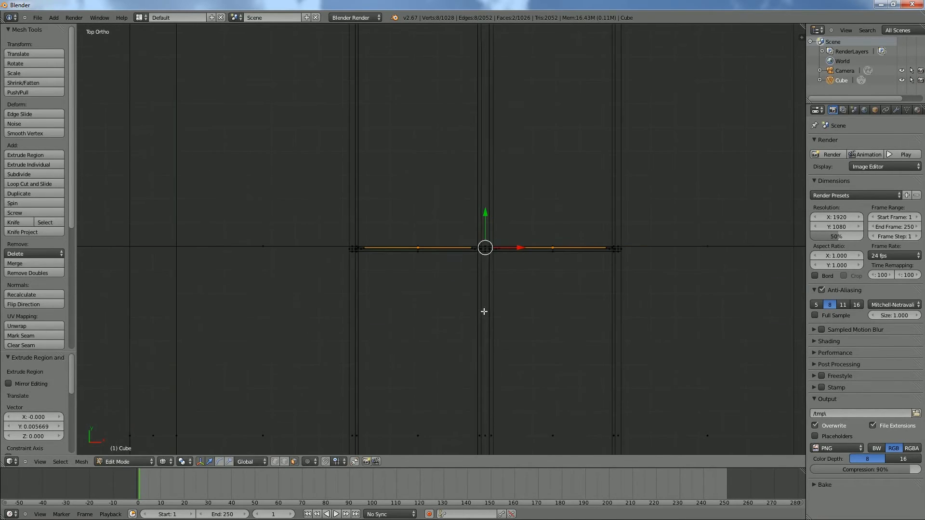
{"action": "key", "text": "z"}
{"action": "mouse_move", "coordinate": [485, 313]}
{"action": "middle_mouse_down"}
{"action": "mouse_move", "coordinate": [452, 250]}
{"action": "mouse_move", "coordinate": [450, 213]}
{"action": "mouse_move", "coordinate": [470, 203]}
{"action": "middle_mouse_up"}
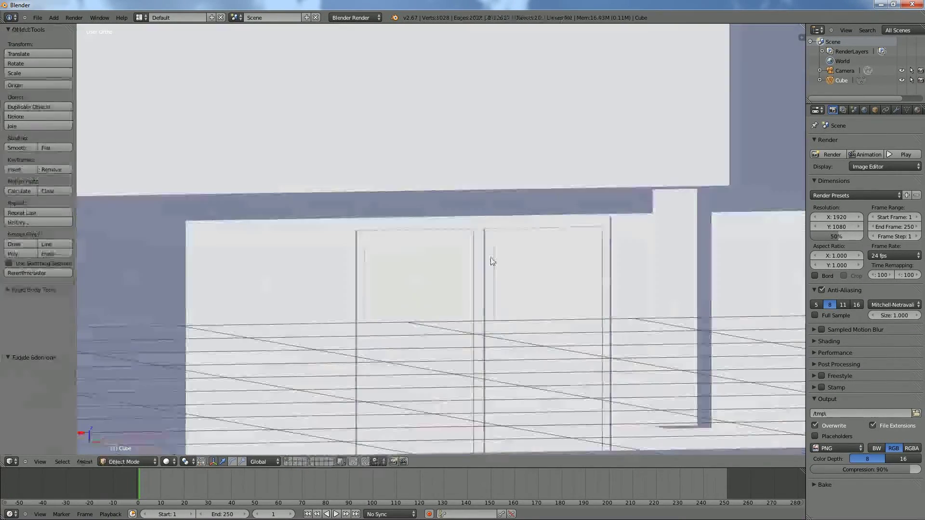
{"action": "middle_click_drag", "start_coordinate": [491, 259], "coordinate": [539, 303]}
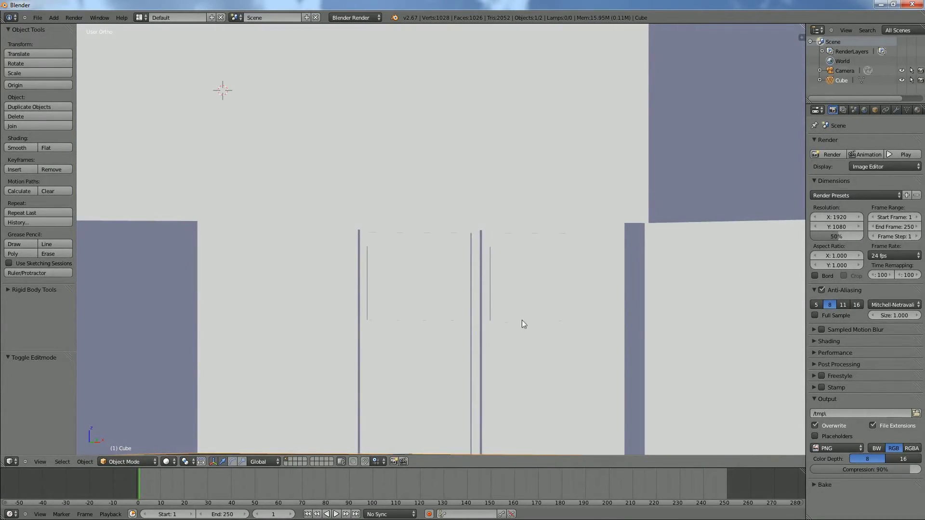
{"action": "key", "text": "Tab"}
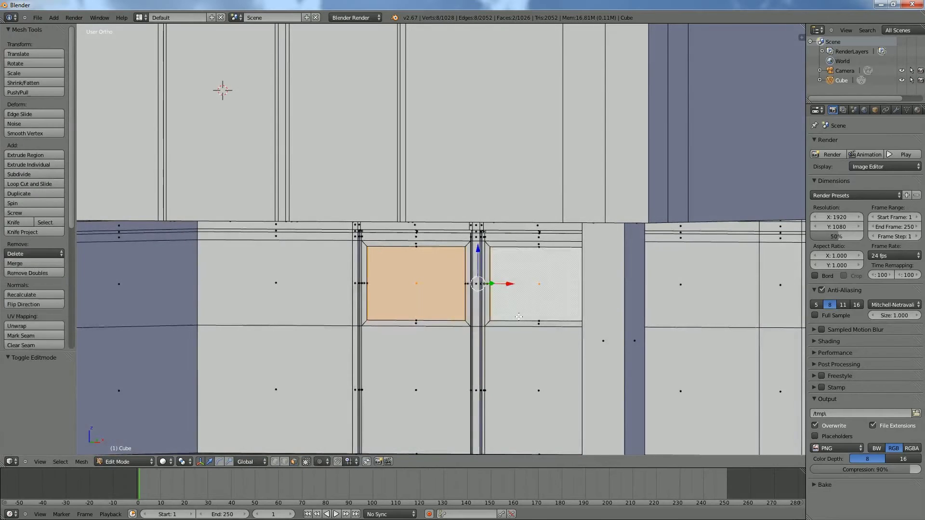
Add two horizontal loop cuts across the door panels below the recessed windows, with slide factor 0.629.
{"action": "key", "text": "KP_1"}
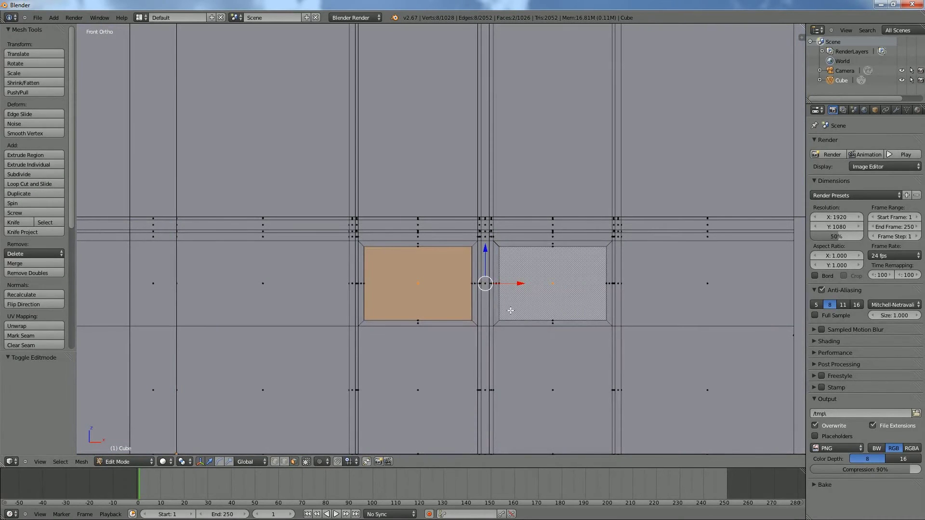
{"action": "middle_click_drag", "start_coordinate": [554, 386], "coordinate": [557, 289], "text": "shift"}
{"action": "key", "text": "ctrl+r"}
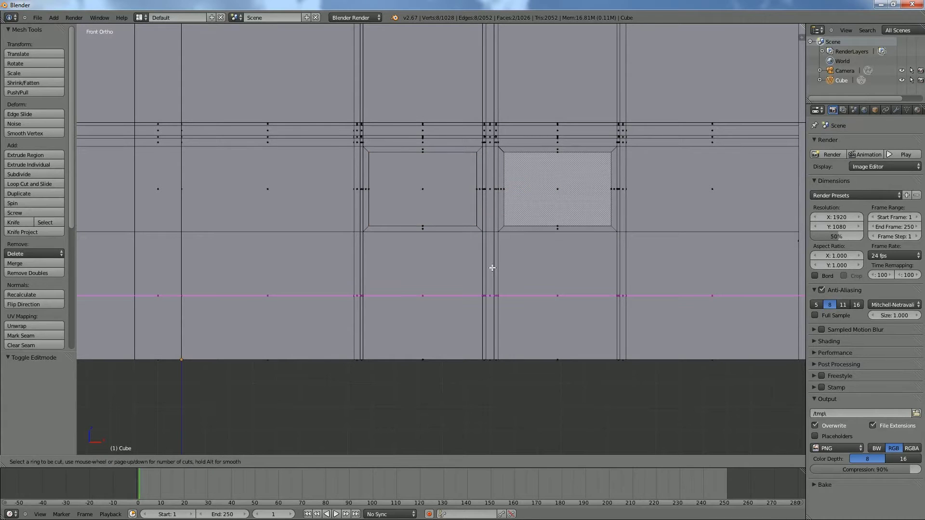
{"action": "scroll", "coordinate": [491, 268], "scroll_direction": "up", "scroll_amount": 1}
{"action": "left_click", "coordinate": [492, 267]}
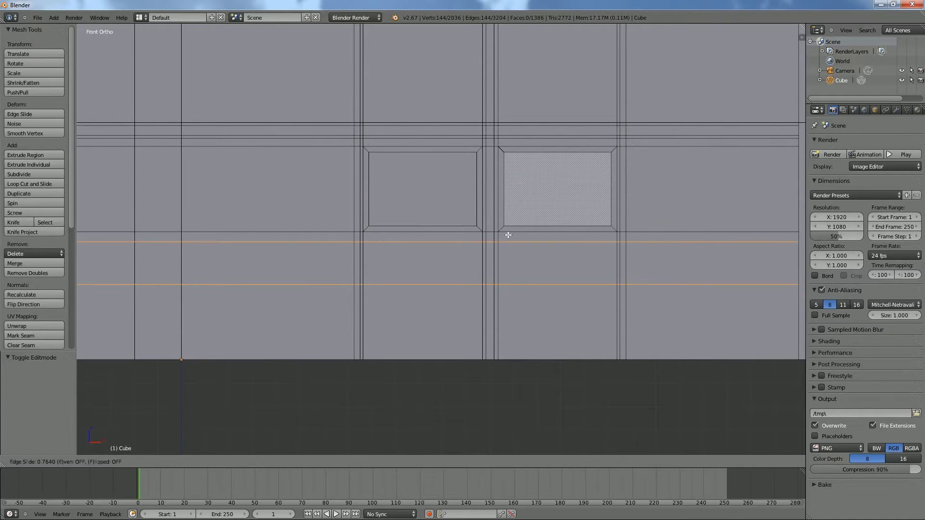
{"action": "left_click", "coordinate": [522, 246]}
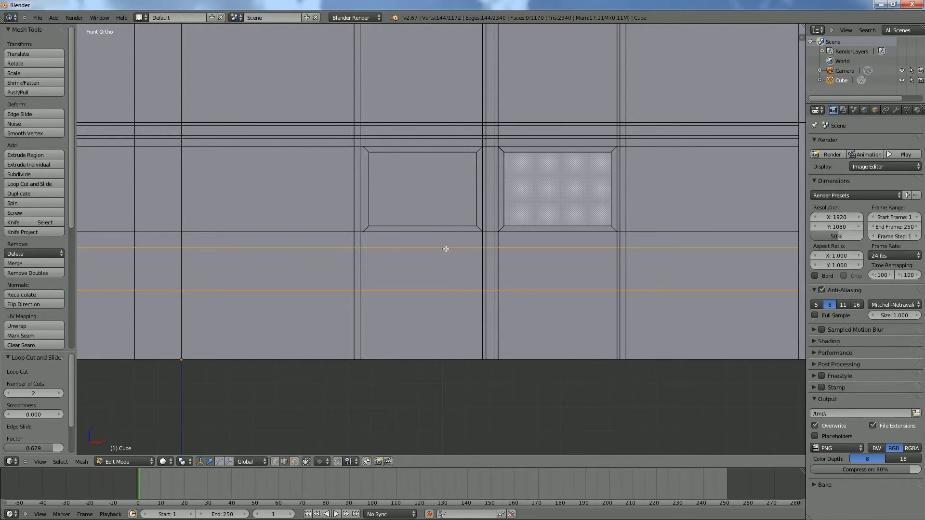
Add two vertical loop cuts through the left door panel and scale them by 0.5 along X.
{"action": "key", "text": "ctrl+r"}
{"action": "scroll", "coordinate": [436, 246], "scroll_direction": "up", "scroll_amount": 1}
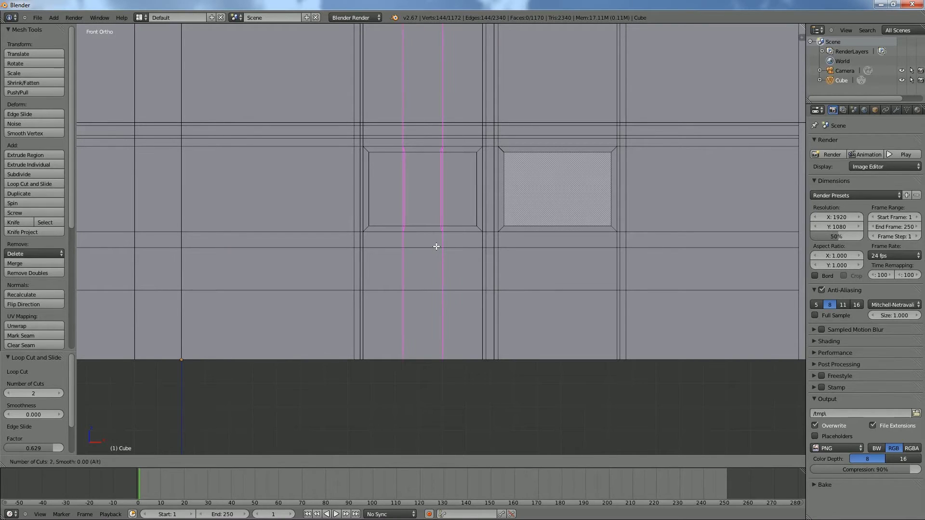
{"action": "left_click", "coordinate": [436, 246]}
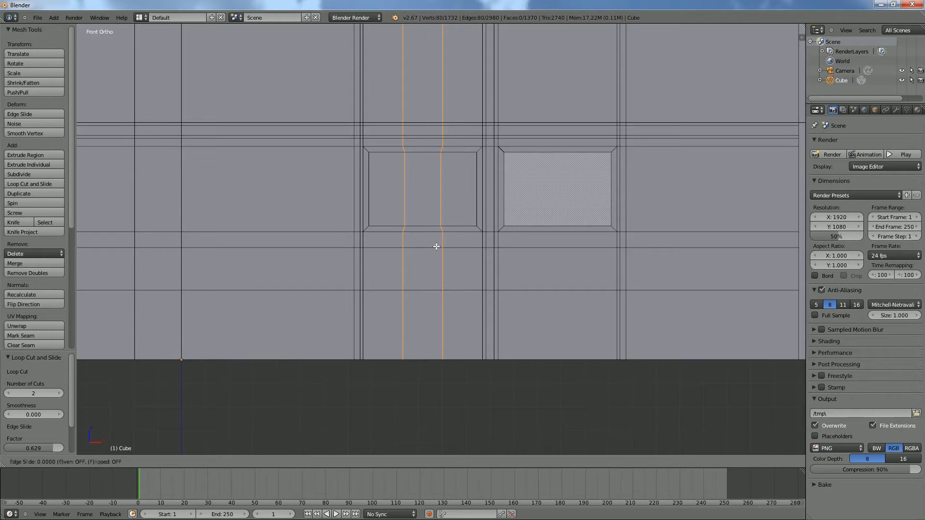
{"action": "key", "text": "Escape"}
{"action": "key", "text": "s"}
{"action": "key", "text": "x"}
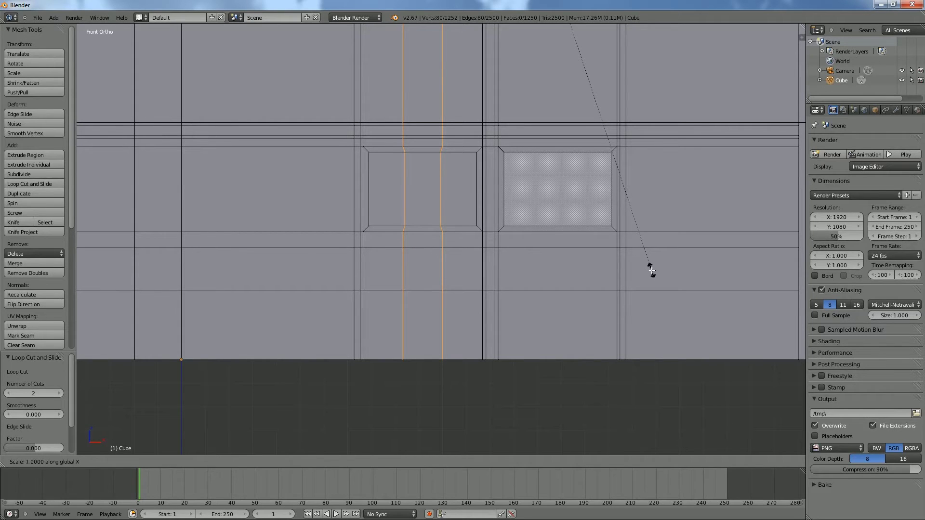
{"action": "type", "text": "0.5"}
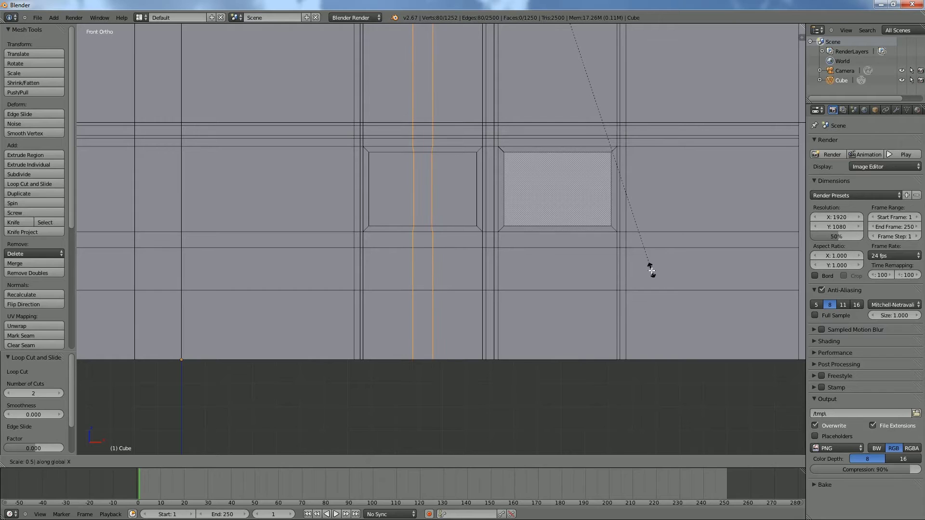
{"action": "key", "text": "Return"}
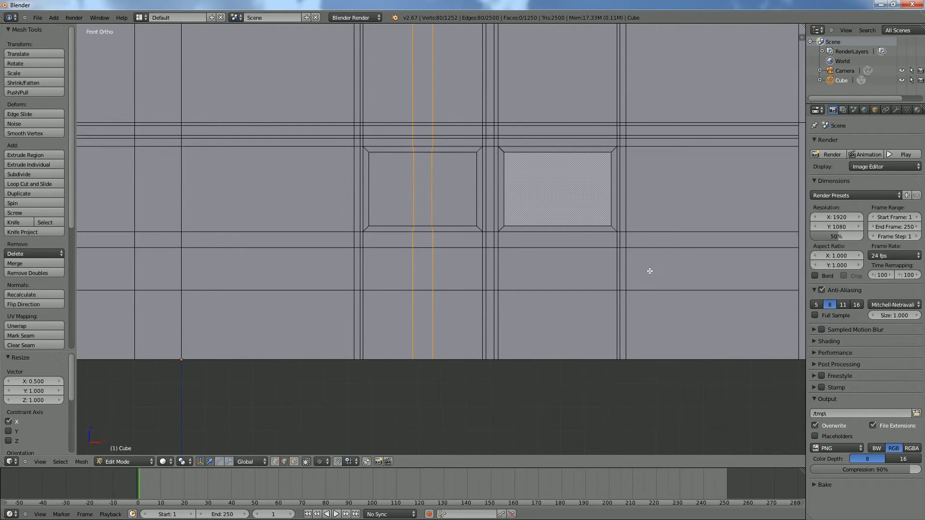
{"action": "key", "text": "g"}
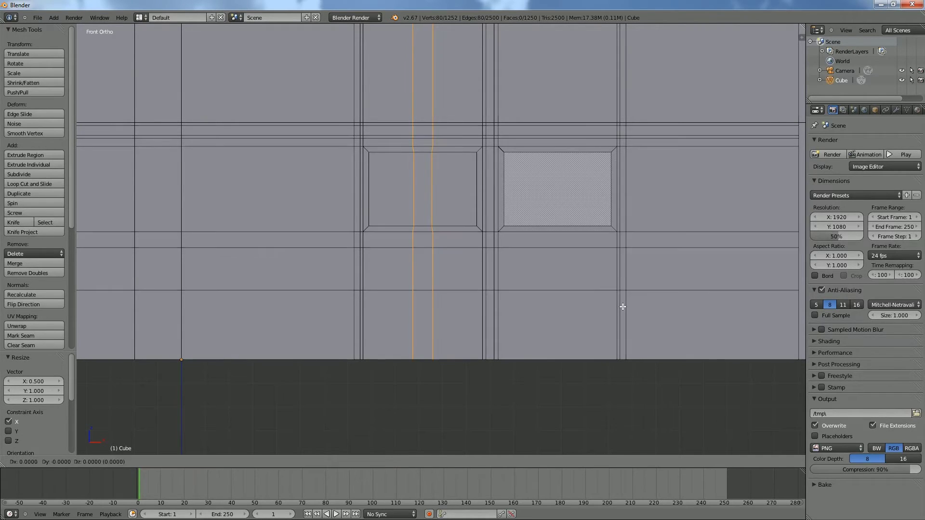
{"action": "key", "text": "x"}
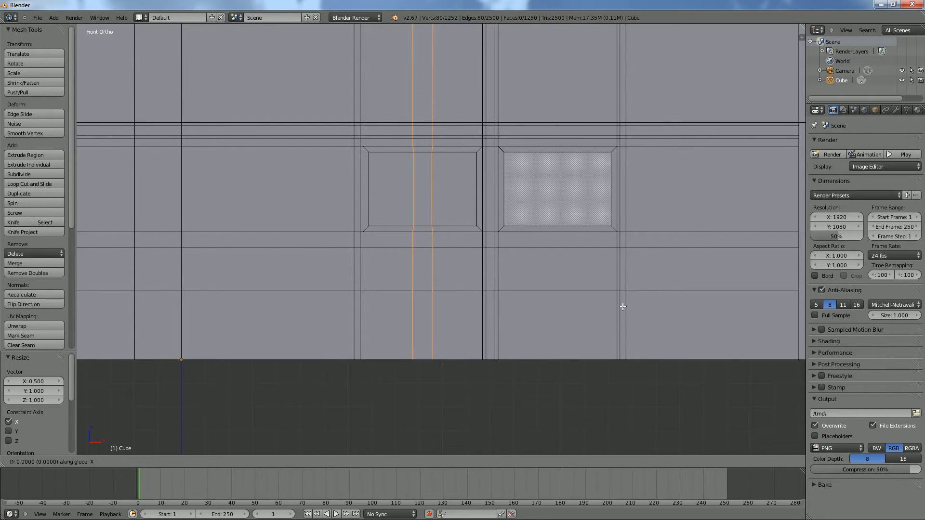
{"action": "type", "text": "0.2"}
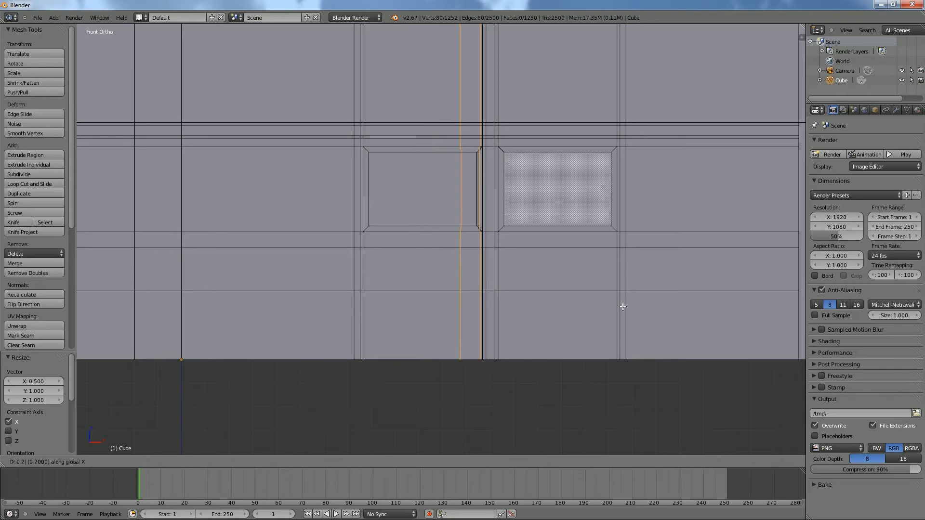
{"action": "key", "text": "Escape"}
{"action": "key", "text": "g"}
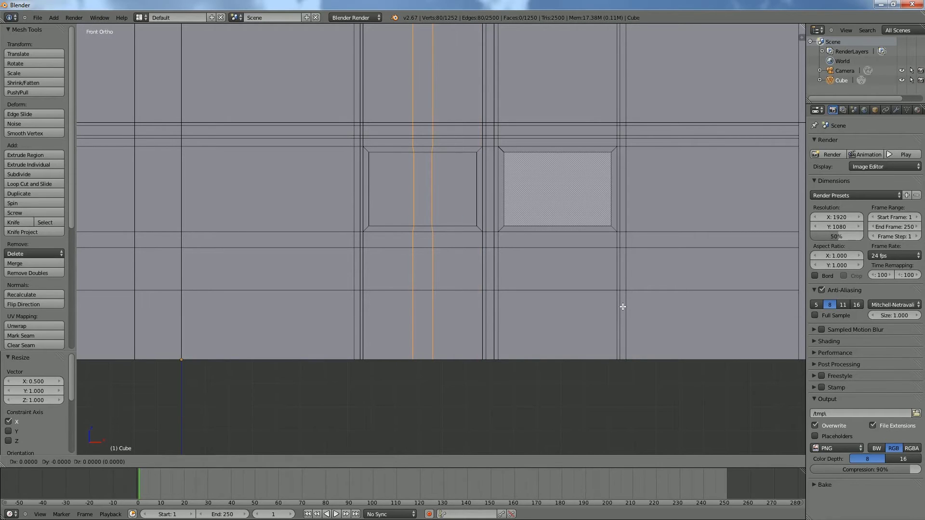
{"action": "type", "text": "x0.1"}
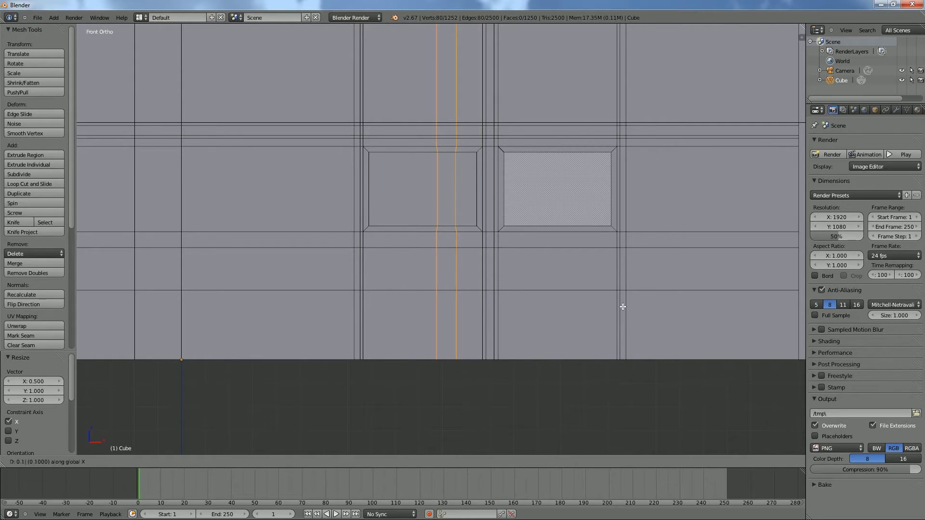
{"action": "key", "text": "Escape"}
Move the left door's two vertical loops 0.15 along X toward the middle of the double door.
{"action": "type", "text": "gx0"}
{"action": "type", "text": ".15"}
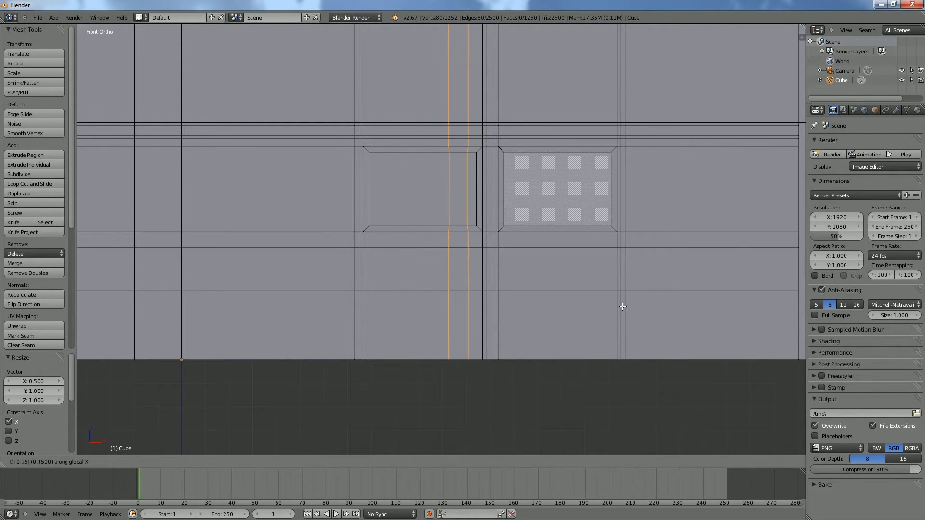
{"action": "key", "text": "Return"}
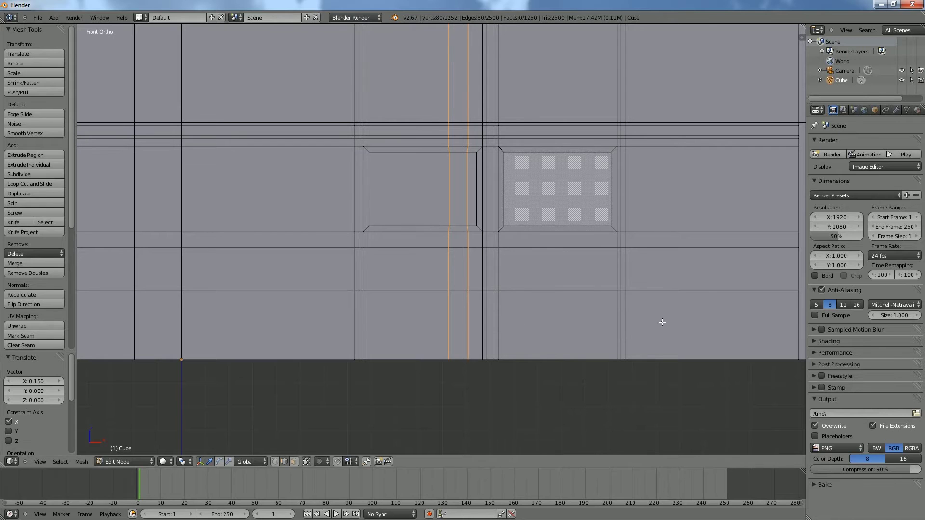
Add two vertical loop cuts through the right door panel and scale them by 0.5 along X.
{"action": "key", "text": "ctrl+r"}
{"action": "scroll", "coordinate": [567, 245], "scroll_direction": "up", "scroll_amount": 1}
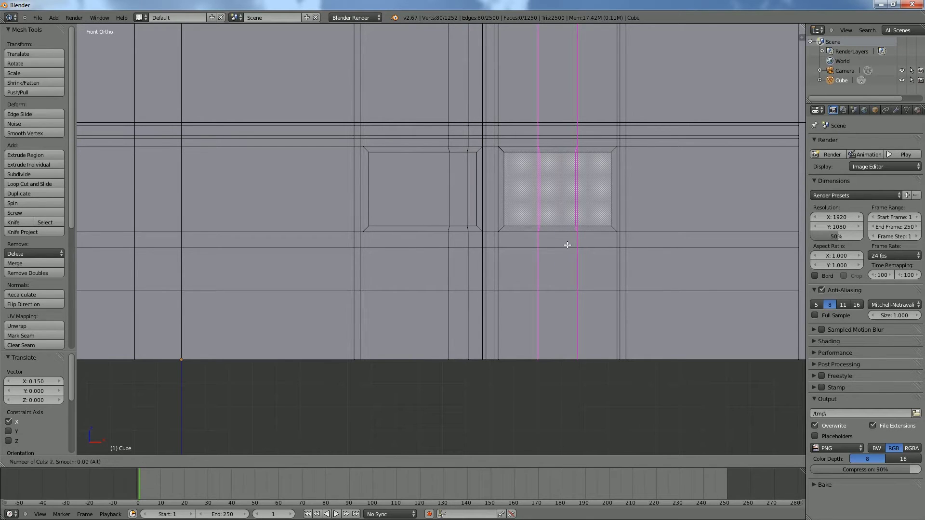
{"action": "left_click", "coordinate": [567, 245]}
{"action": "right_click", "coordinate": [567, 245]}
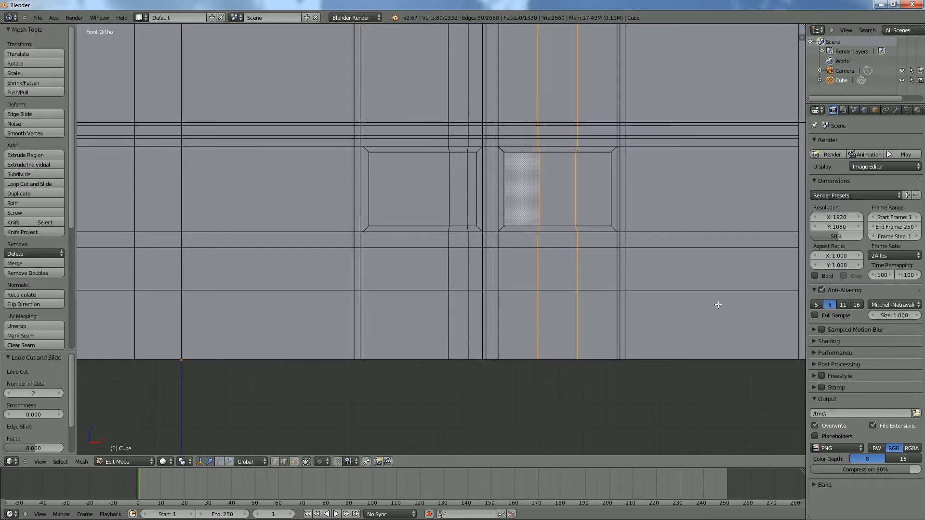
{"action": "type", "text": "sx"}
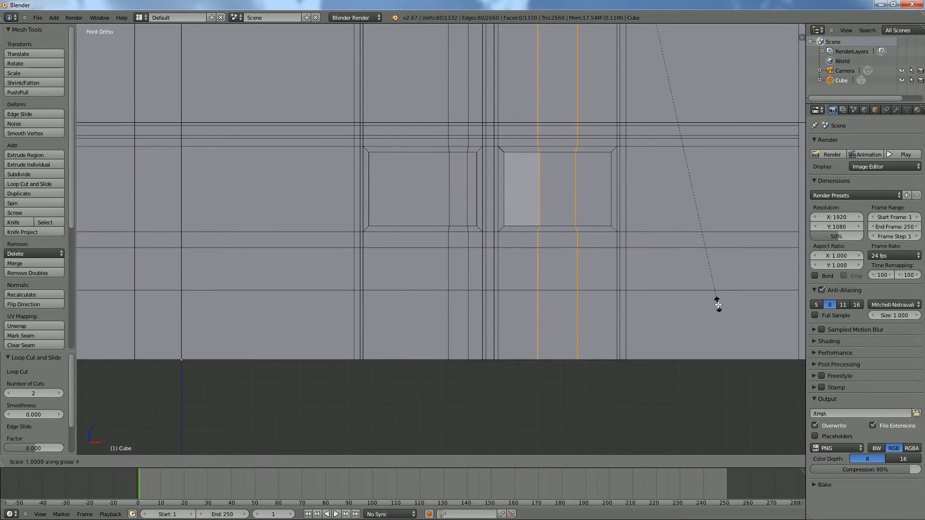
{"action": "type", "text": "0.5"}
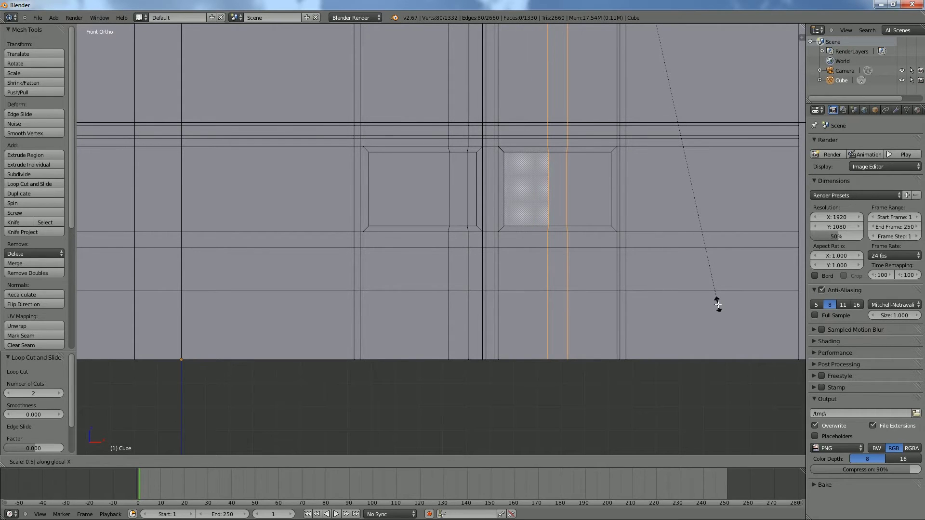
{"action": "key", "text": "Return"}
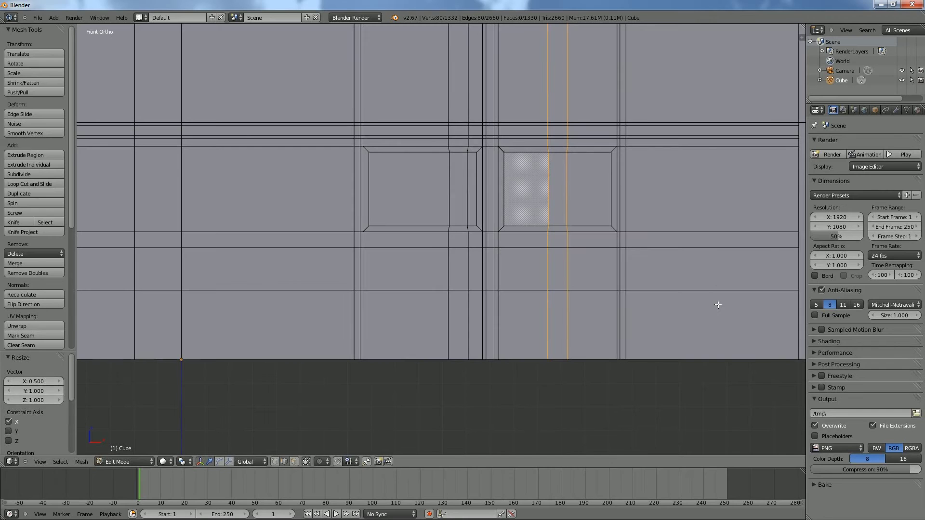
Move the right door's two vertical loops -0.15 along X toward the middle of the double door.
{"action": "key", "text": "g"}
{"action": "key", "text": "x"}
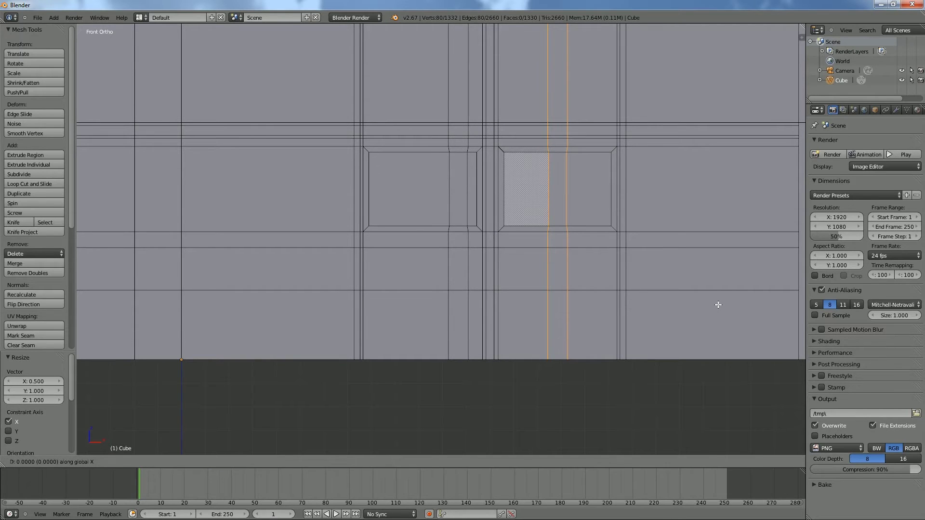
{"action": "type", "text": "0"}
{"action": "type", "text": "-.15"}
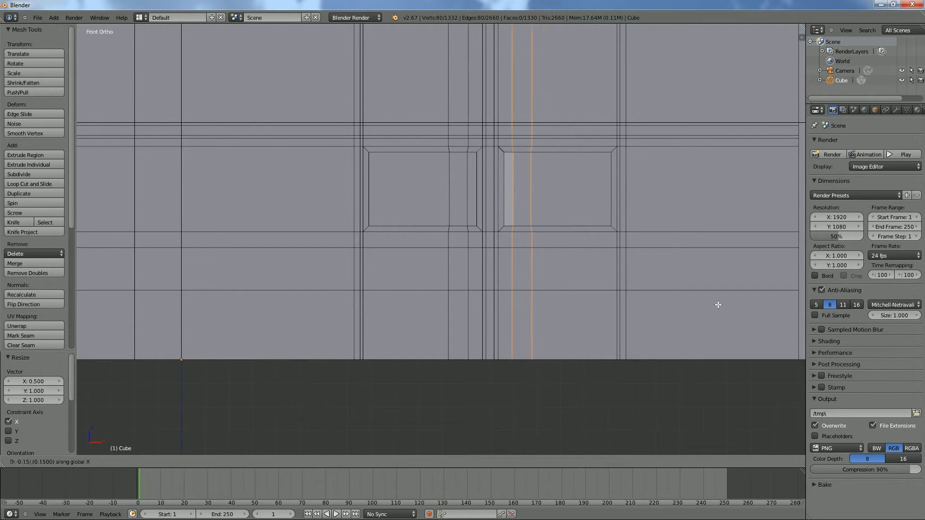
{"action": "key", "text": "Return"}
In face selection, select the two small rectangles below the windows beside the door centre and extrude them outward -0.002296 along Y.
{"action": "key", "text": "a"}
{"action": "left_click", "coordinate": [294, 462]}
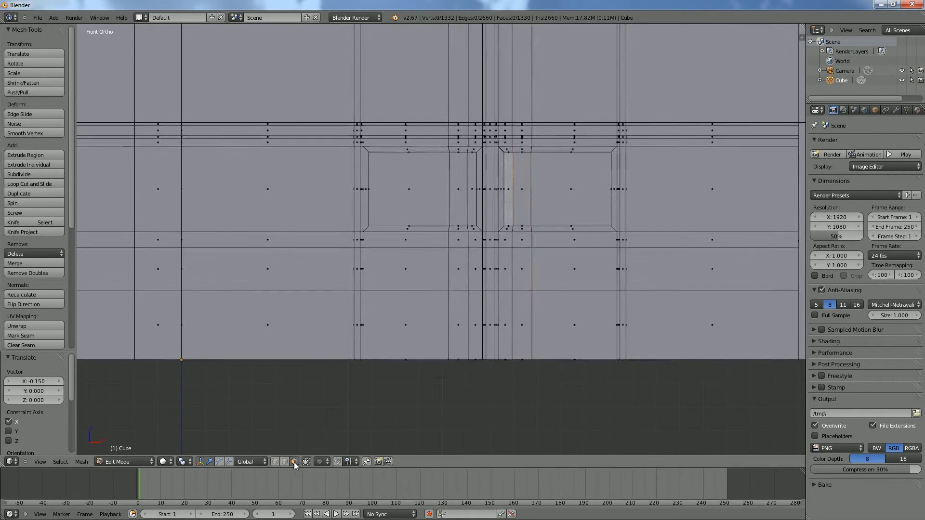
{"action": "right_click", "coordinate": [461, 271]}
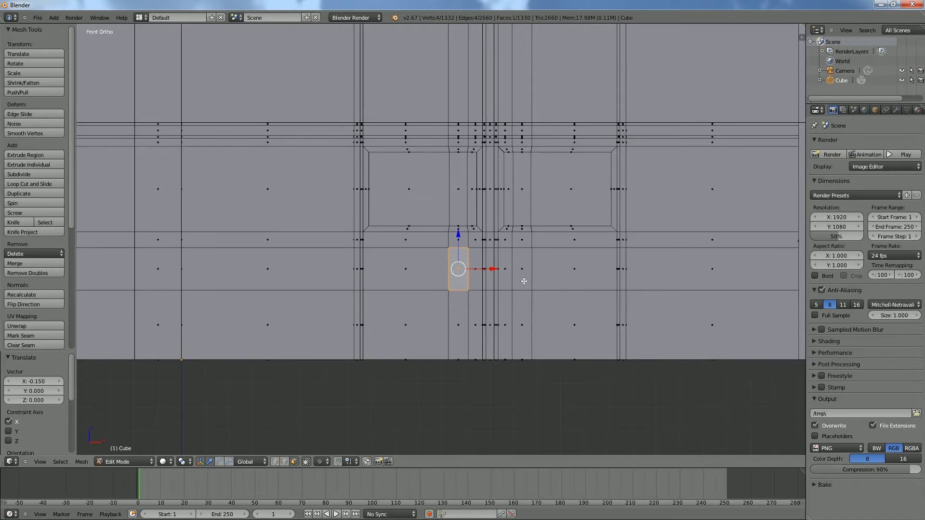
{"action": "right_click", "coordinate": [524, 281], "text": "shift"}
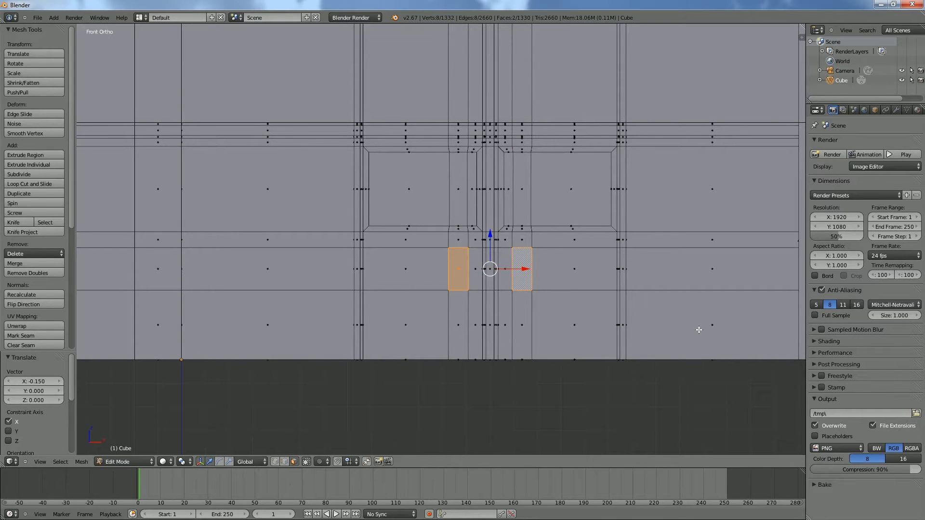
{"action": "key", "text": "KP_7"}
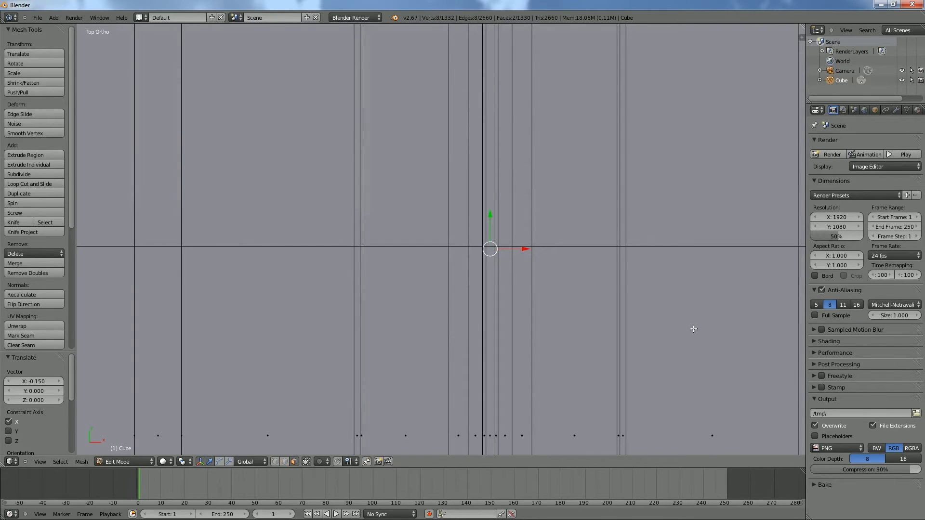
{"action": "key", "text": "z"}
{"action": "scroll", "coordinate": [643, 351], "scroll_direction": "up", "scroll_amount": 10}
{"action": "middle_click_drag", "start_coordinate": [683, 358], "coordinate": [653, 341], "text": "shift"}
{"action": "key", "text": "e"}
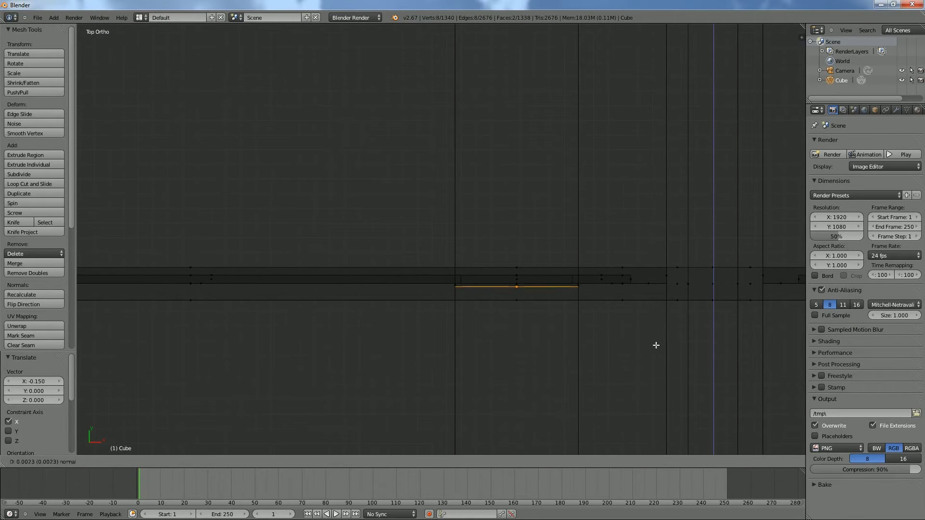
{"action": "left_click", "coordinate": [656, 346]}
{"action": "scroll", "coordinate": [639, 433], "scroll_direction": "down", "scroll_amount": 4}
{"action": "middle_click_drag", "start_coordinate": [638, 417], "coordinate": [631, 369]}
Add two horizontal loop cuts across the extruded handle plates in front view and scale them by 2.398 along Z.
{"action": "key", "text": "KP_1"}
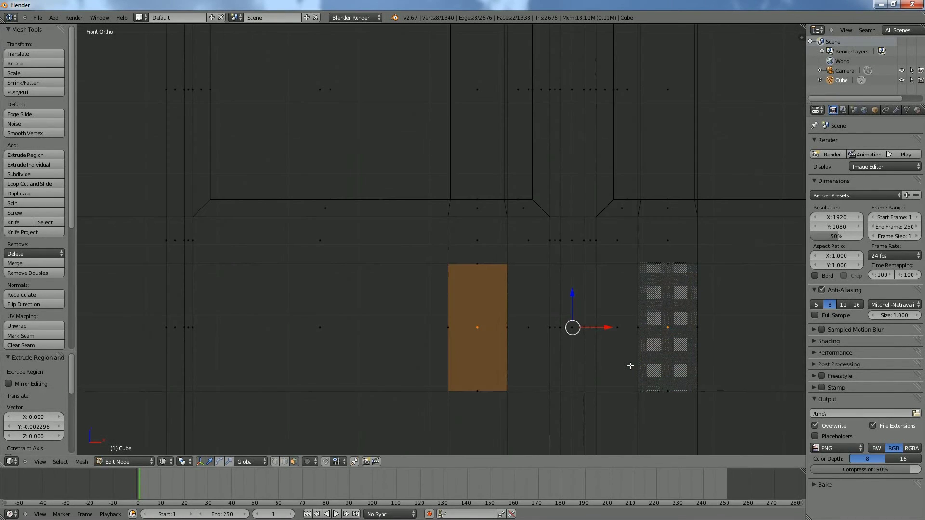
{"action": "key", "text": "KP_5"}
{"action": "key", "text": "KP_5"}
{"action": "key", "text": "z"}
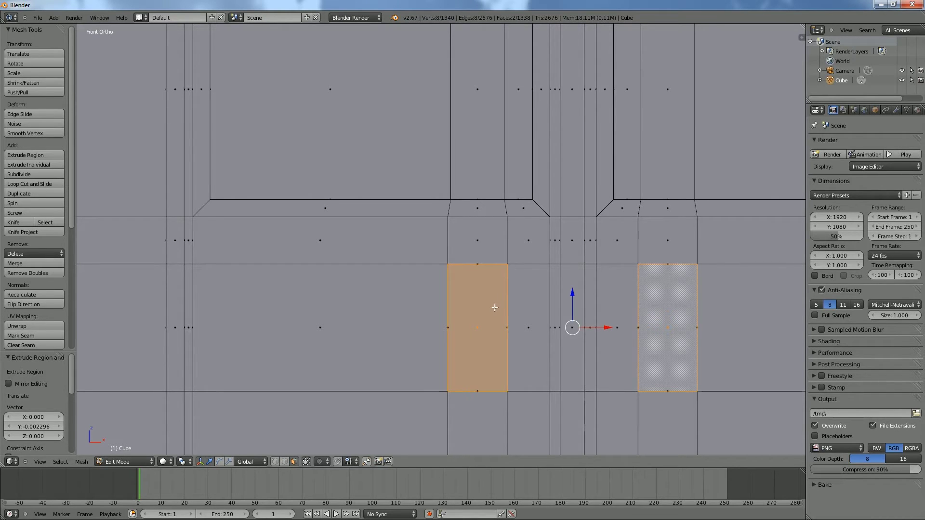
{"action": "key", "text": "ctrl+r"}
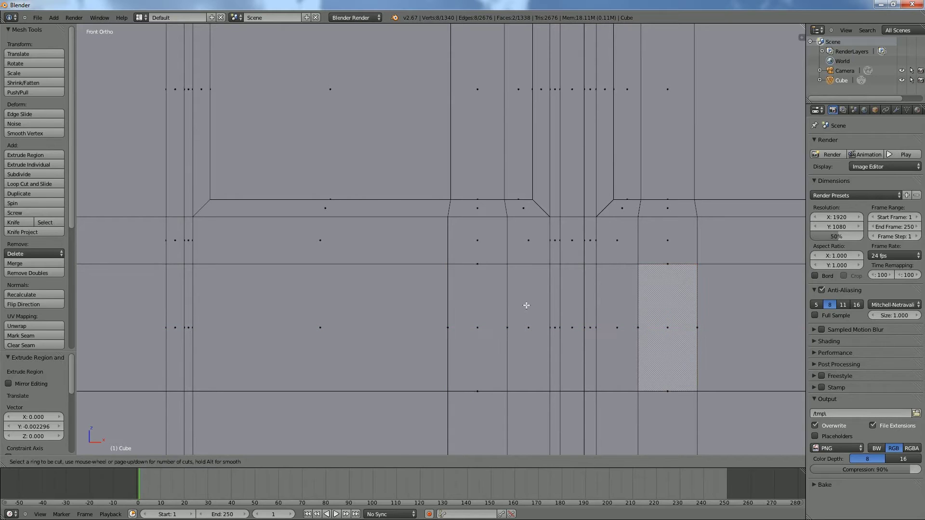
{"action": "scroll", "coordinate": [508, 306], "scroll_direction": "up", "scroll_amount": 1}
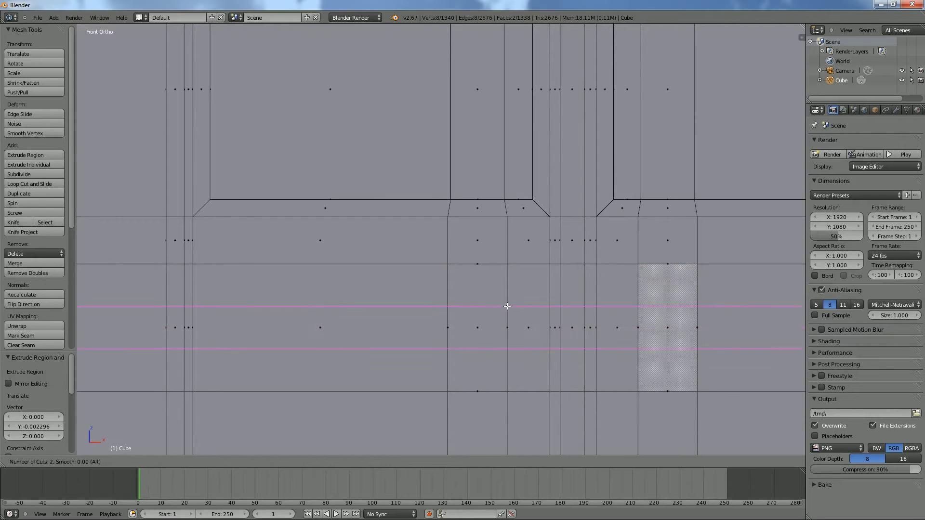
{"action": "left_click", "coordinate": [507, 306]}
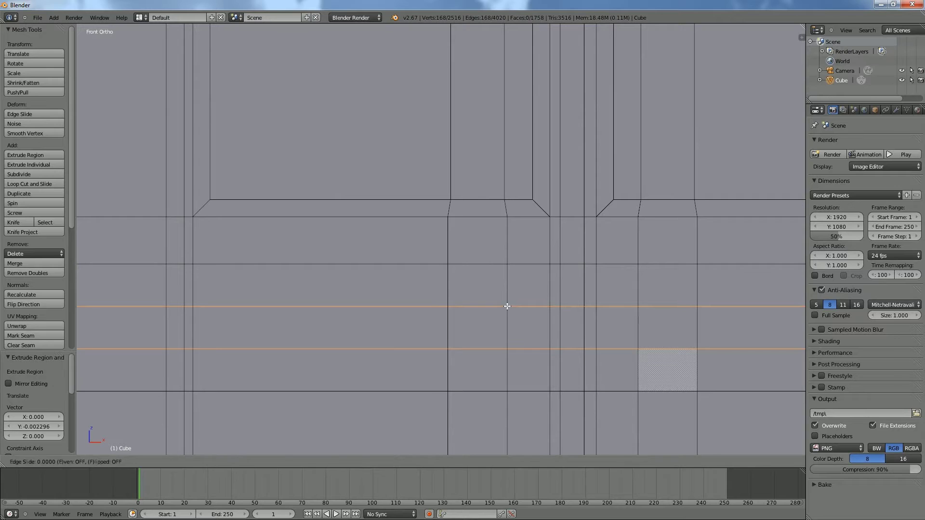
{"action": "right_click", "coordinate": [507, 306]}
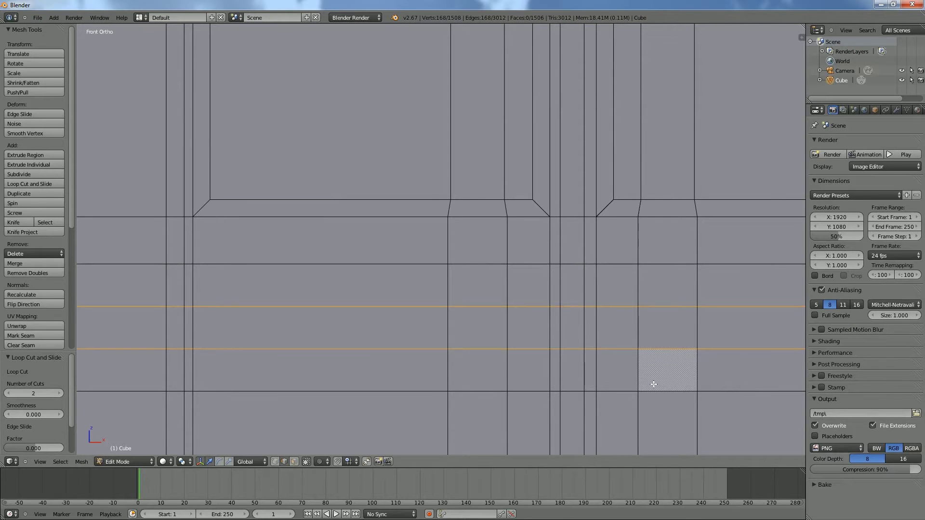
{"action": "key", "text": "s"}
{"action": "key", "text": "z"}
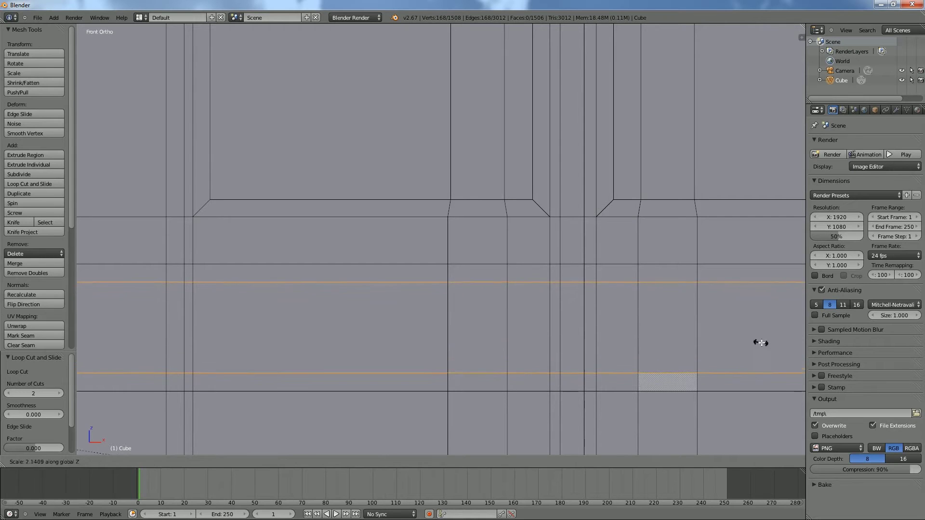
{"action": "left_click", "coordinate": [390, 349]}
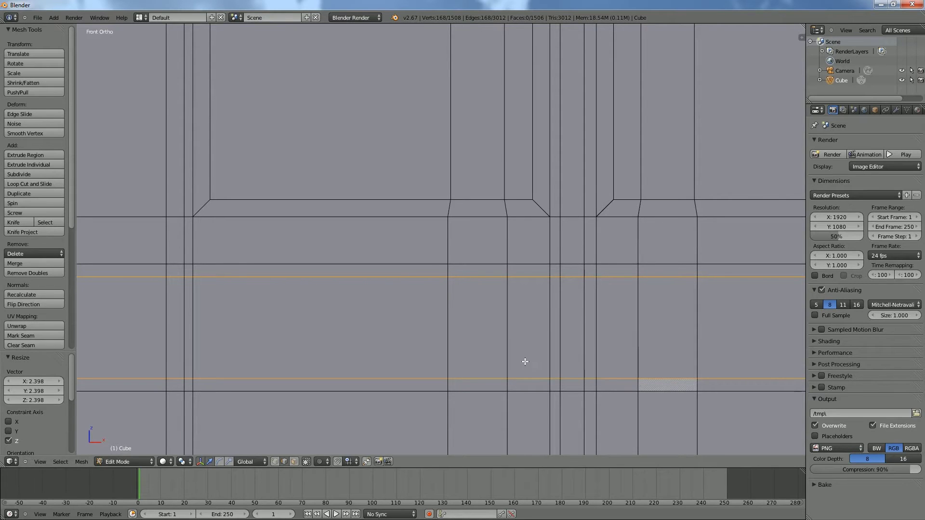
Add two more horizontal loop cuts between the previous pair, with slide factor -0.05634, and scale them by 2.351 along Z.
{"action": "key", "text": "ctrl+r"}
{"action": "left_click", "coordinate": [580, 324]}
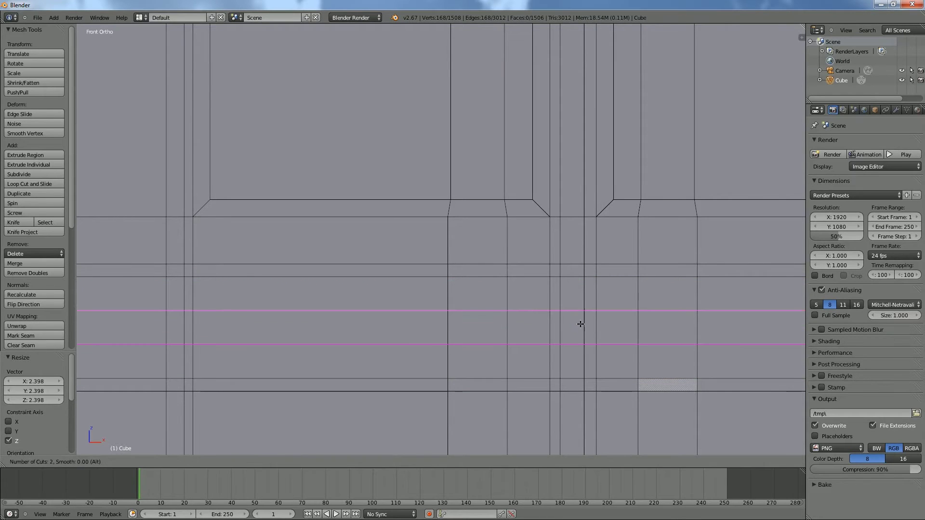
{"action": "left_click", "coordinate": [581, 325]}
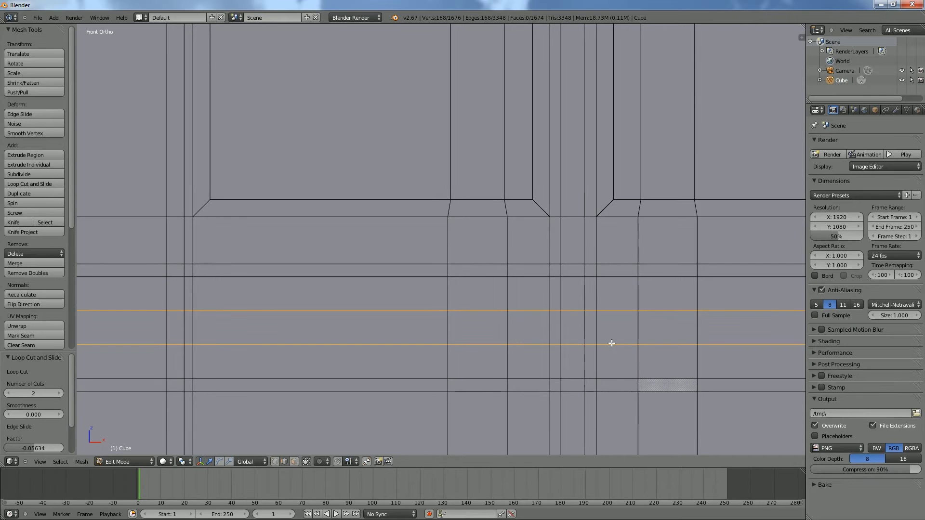
{"action": "key", "text": "s"}
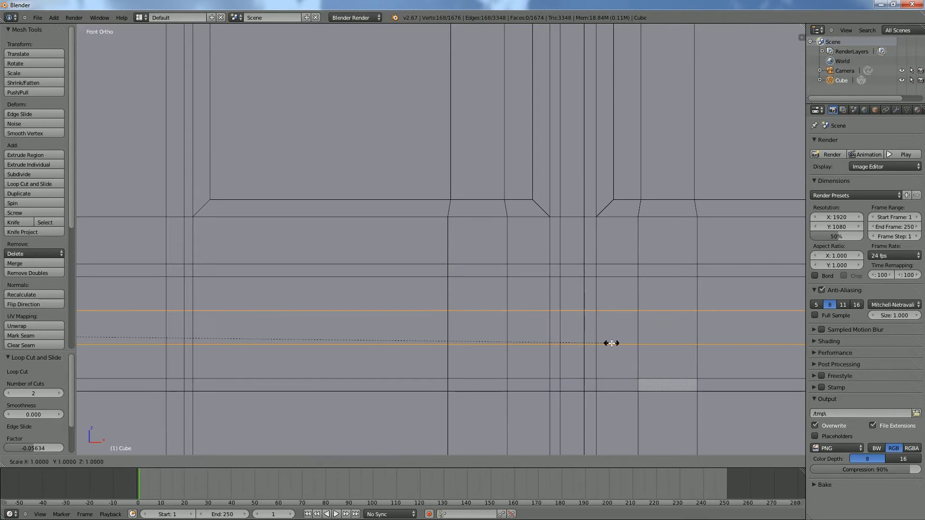
{"action": "key", "text": "z"}
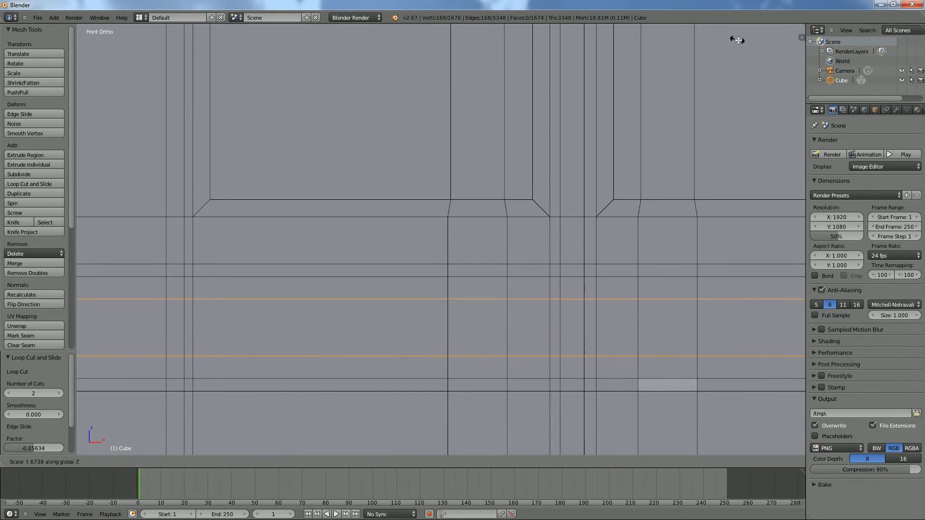
{"action": "left_click", "coordinate": [758, 207]}
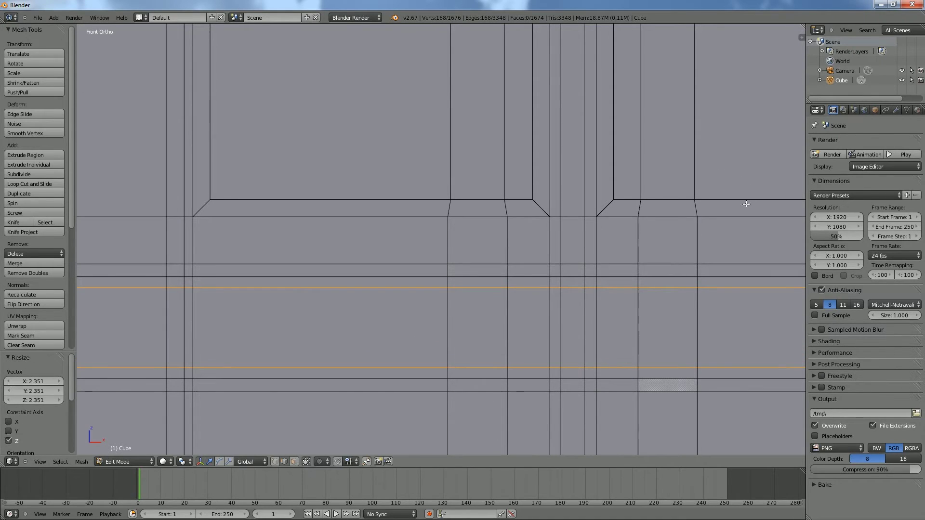
Select the four narrow faces where the two door strips cross the two thin horizontal bands.
{"action": "left_click", "coordinate": [295, 464]}
{"action": "left_click", "coordinate": [474, 283]}
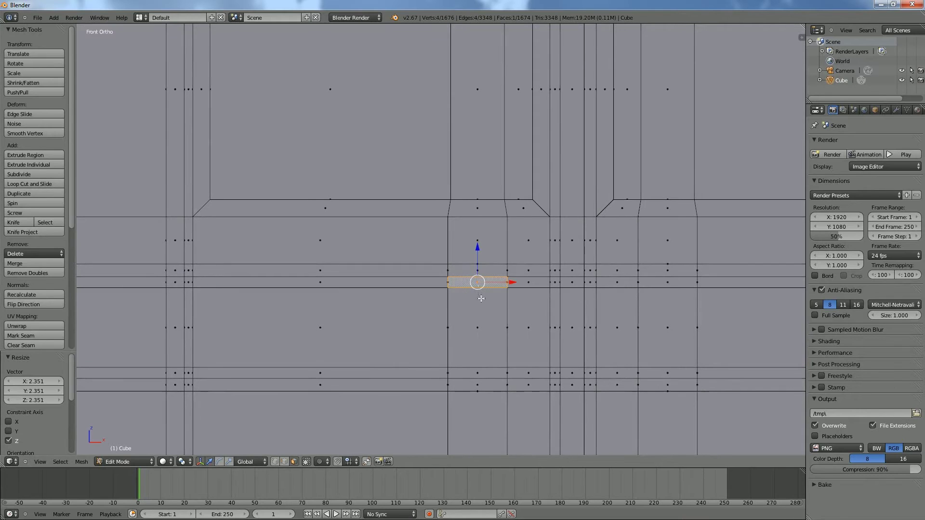
{"action": "left_click", "coordinate": [475, 374], "text": "shift"}
{"action": "left_click", "coordinate": [670, 374], "text": "shift"}
{"action": "left_click", "coordinate": [666, 281], "text": "shift"}
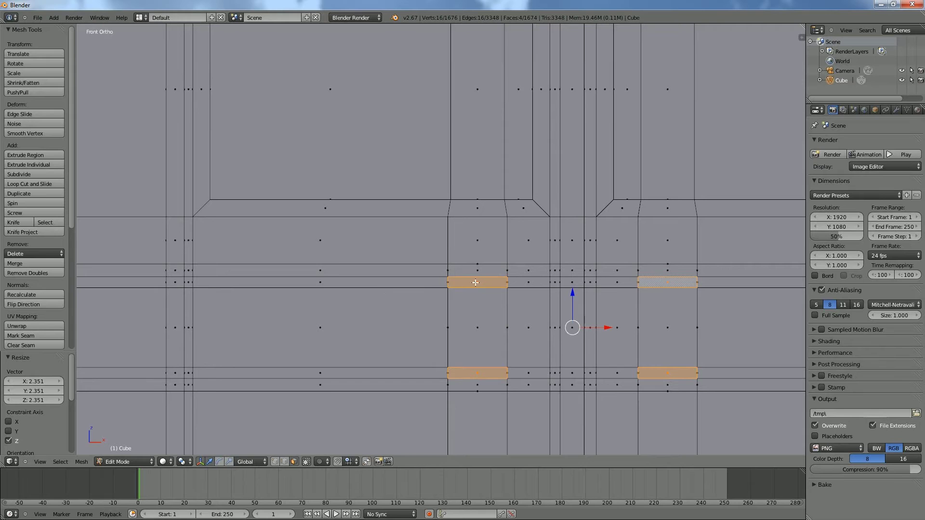
Add two vertical loop cuts inside the left door's handle strip and scale them closer together along X.
{"action": "key", "text": "ctrl+r"}
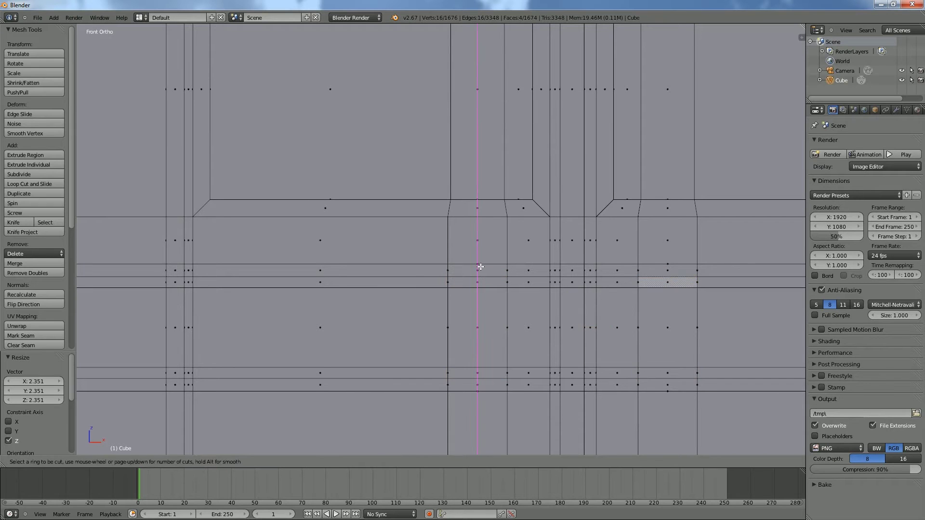
{"action": "scroll", "coordinate": [480, 266], "scroll_direction": "up", "scroll_amount": 1}
{"action": "left_click", "coordinate": [480, 267]}
{"action": "right_click", "coordinate": [480, 267]}
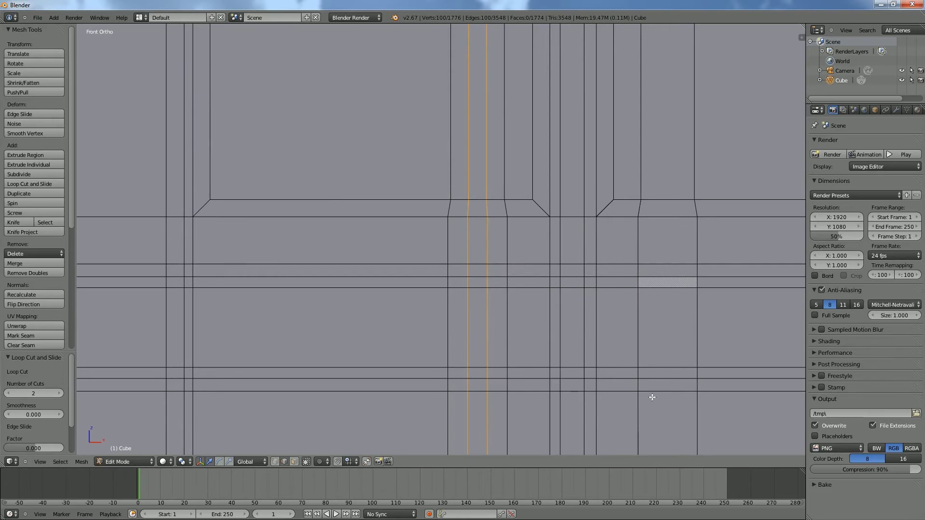
{"action": "key", "text": "s"}
{"action": "key", "text": "x"}
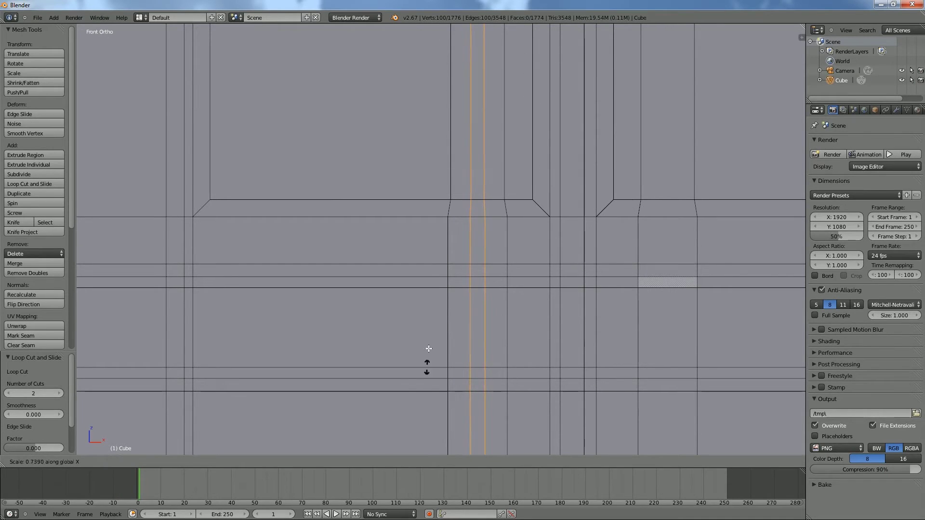
{"action": "left_click", "coordinate": [359, 135]}
Add two vertical loop cuts inside the right door's handle strip and scale them along X by about 0.64.
{"action": "key", "text": "ctrl+r"}
{"action": "scroll", "coordinate": [674, 290], "scroll_direction": "up", "scroll_amount": 1}
{"action": "left_click", "coordinate": [673, 289]}
{"action": "right_click", "coordinate": [673, 291]}
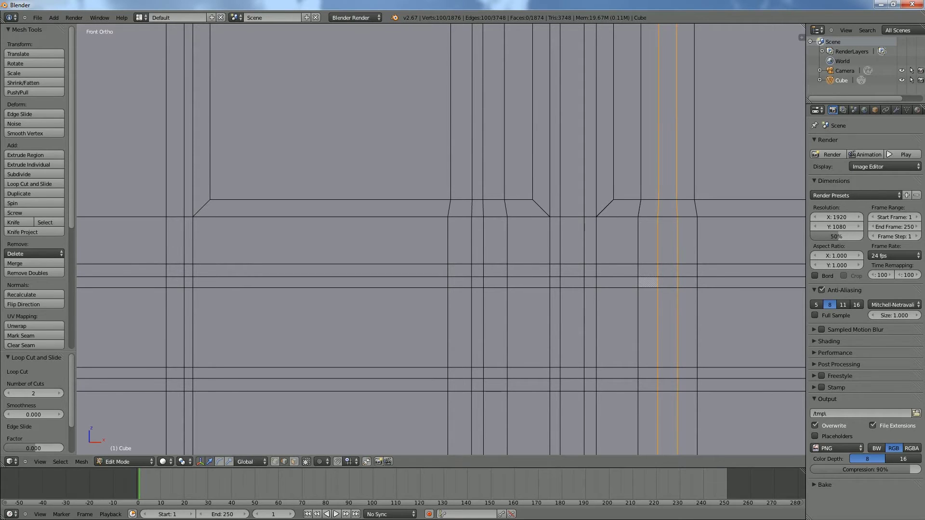
{"action": "key", "text": "s"}
{"action": "key", "text": "x"}
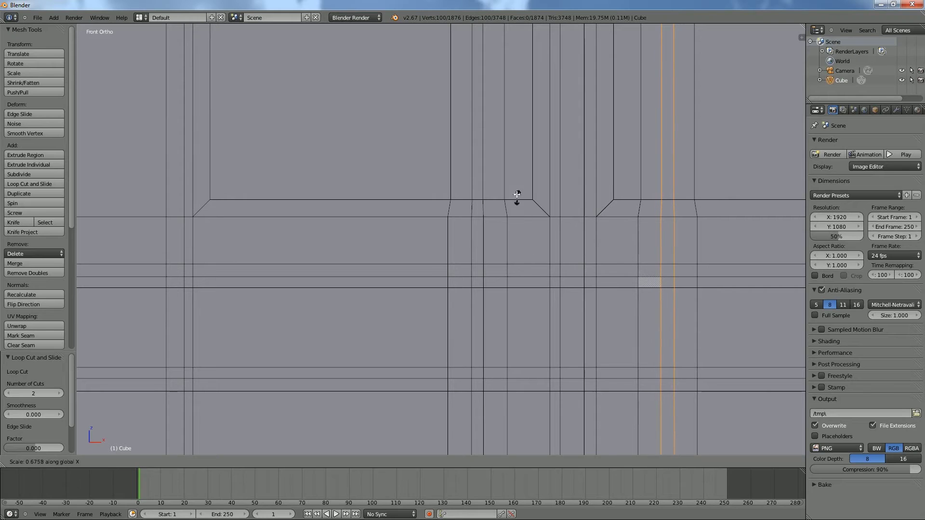
{"action": "left_click", "coordinate": [506, 159]}
Select the four small square faces on both door strips and extrude them outward about 0.008 units.
{"action": "left_click", "coordinate": [294, 461]}
{"action": "right_click", "coordinate": [477, 282]}
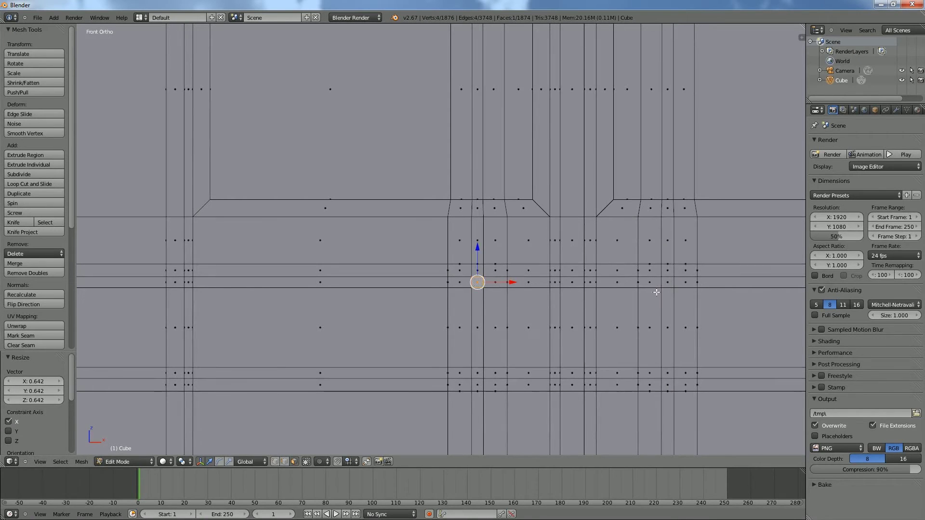
{"action": "right_click", "coordinate": [669, 284], "text": "shift"}
{"action": "right_click", "coordinate": [669, 374], "text": "shift"}
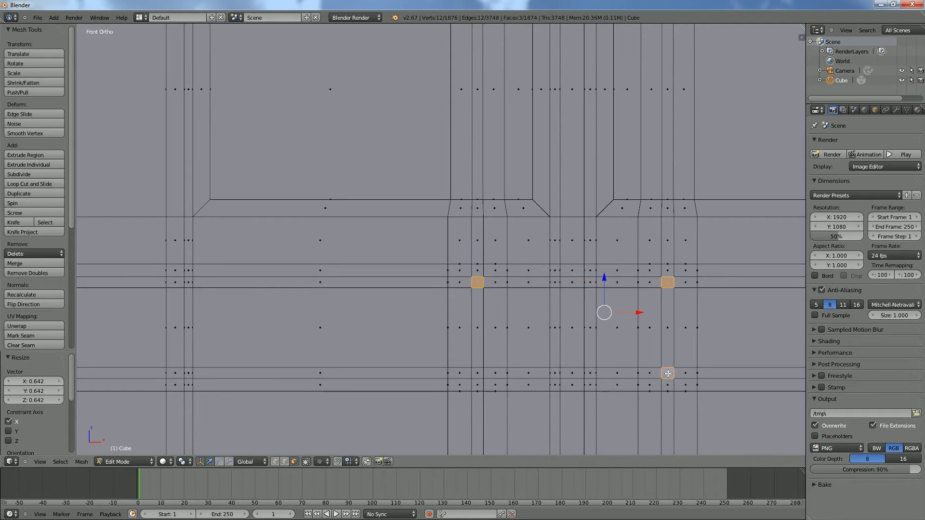
{"action": "right_click", "coordinate": [481, 374], "text": "shift"}
{"action": "key", "text": "KP_7"}
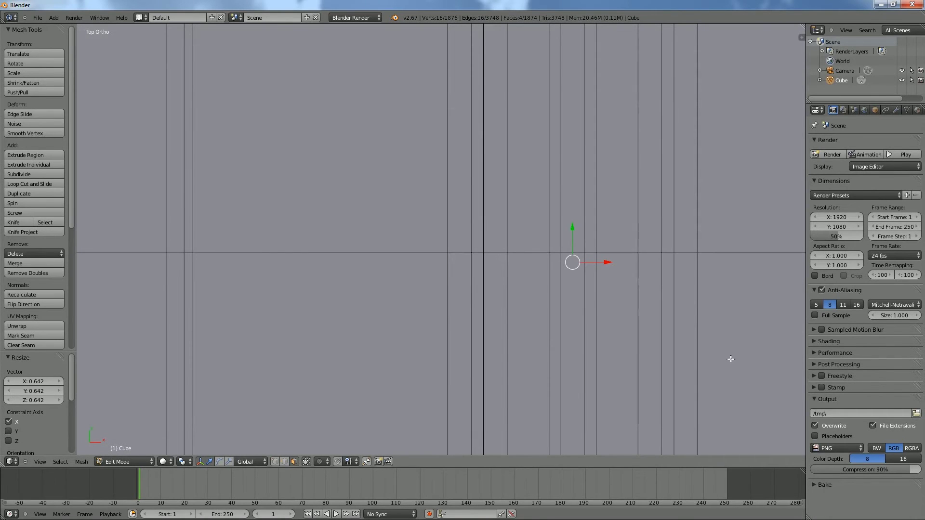
{"action": "key", "text": "z"}
{"action": "scroll", "coordinate": [702, 380], "scroll_direction": "up", "scroll_amount": 4}
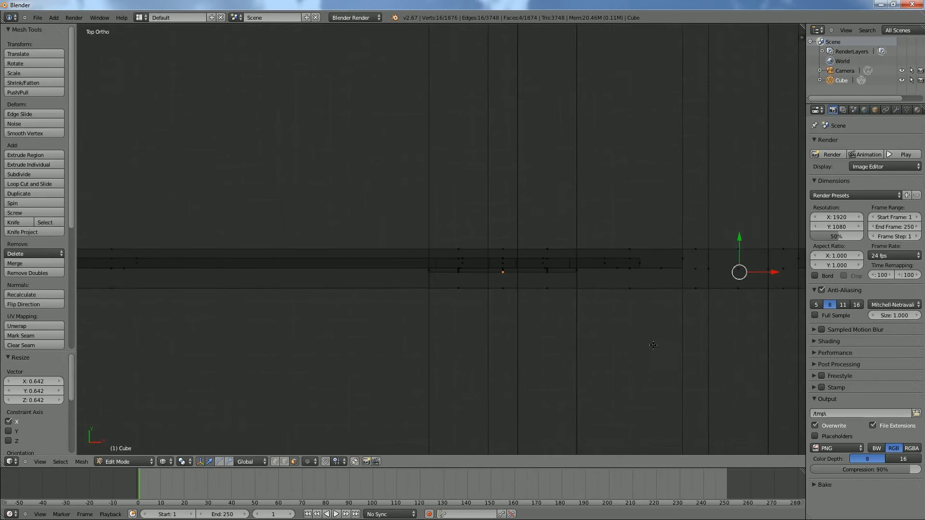
{"action": "middle_click_drag", "start_coordinate": [670, 358], "coordinate": [634, 330], "text": "shift"}
{"action": "key", "text": "e"}
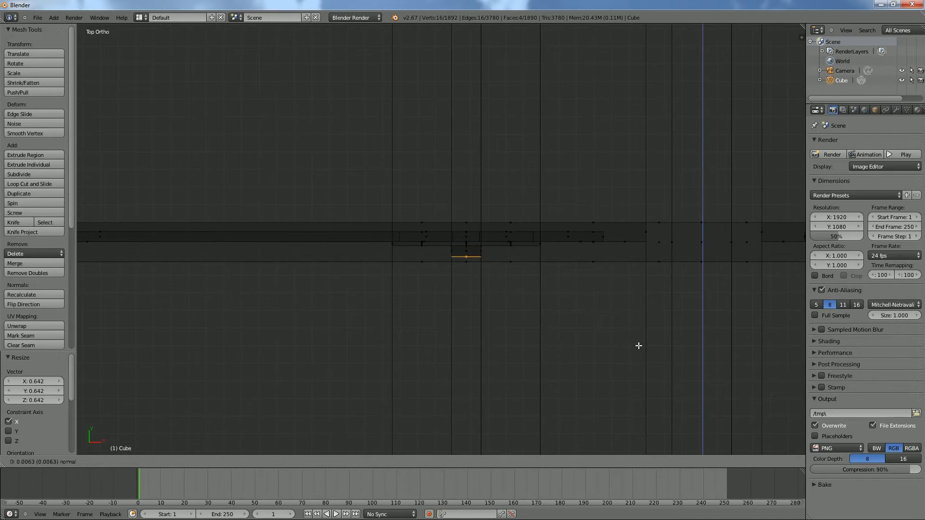
{"action": "left_click", "coordinate": [638, 347]}
Extrude the same four faces outward a second time by about 0.0066 units to lengthen the handle mounts.
{"action": "key", "text": "e"}
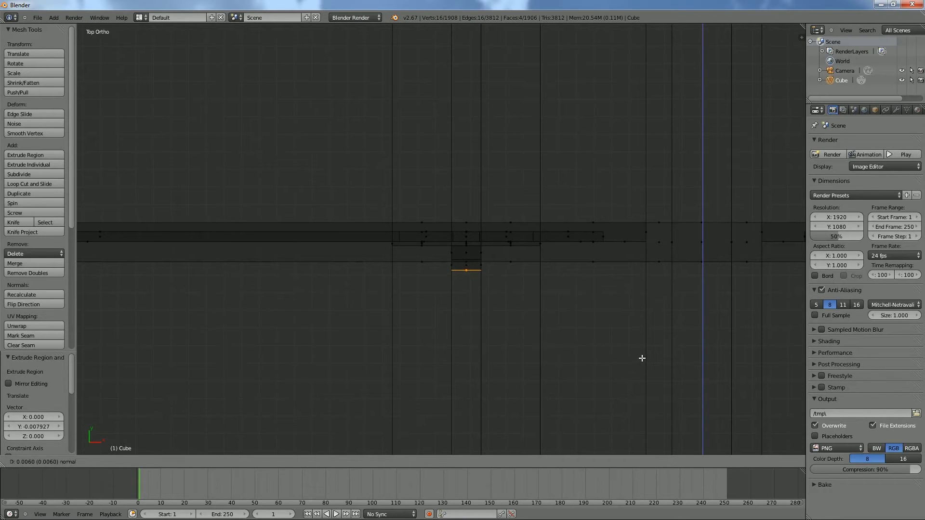
{"action": "left_click", "coordinate": [643, 359]}
{"action": "middle_click_drag", "start_coordinate": [584, 372], "coordinate": [581, 332]}
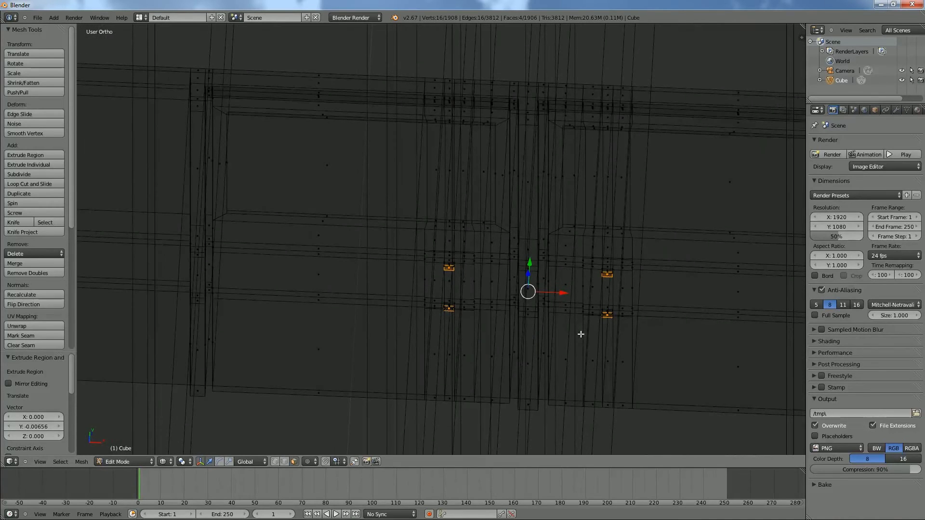
{"action": "key", "text": "z"}
{"action": "middle_click_drag", "start_coordinate": [582, 334], "coordinate": [453, 289]}
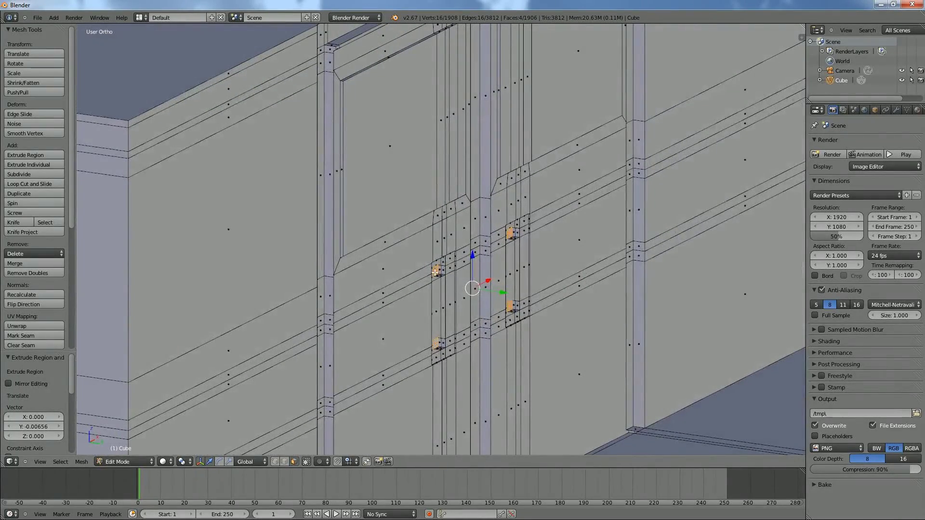
{"action": "middle_click_drag", "start_coordinate": [437, 345], "coordinate": [599, 360]}
Try to circle-select the building's upper part from the front in solid shading.
{"action": "scroll", "coordinate": [598, 359], "scroll_direction": "down", "scroll_amount": 4}
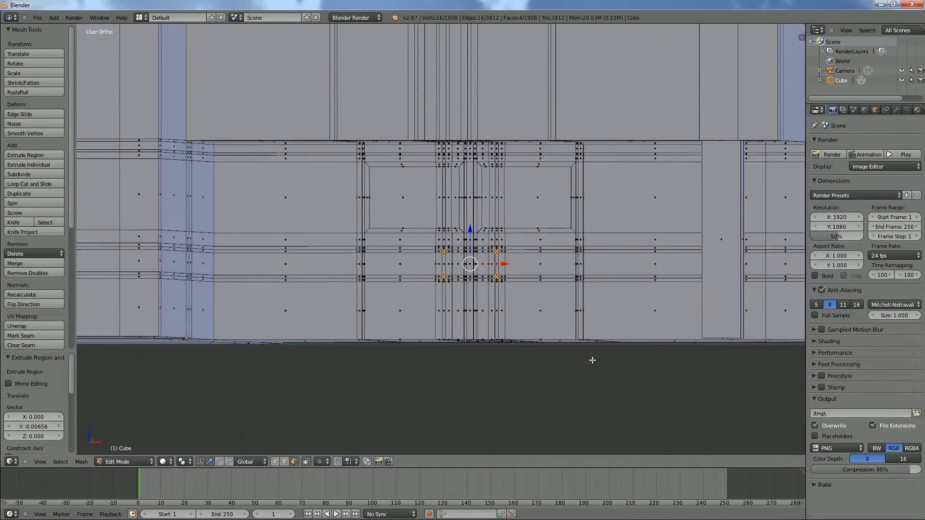
{"action": "scroll", "coordinate": [569, 332], "scroll_direction": "down", "scroll_amount": 4}
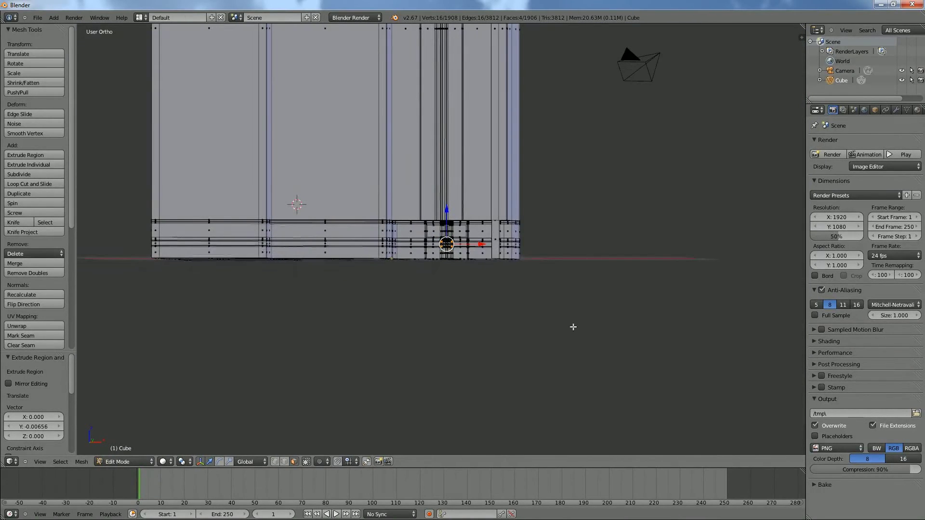
{"action": "key", "text": "KP_1"}
{"action": "scroll", "coordinate": [555, 291], "scroll_direction": "down", "scroll_amount": 4}
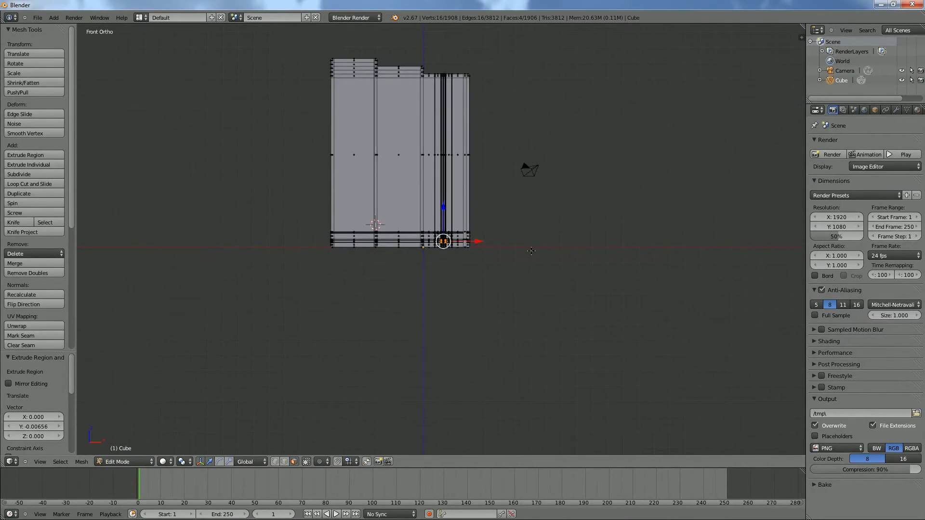
{"action": "middle_click_drag", "start_coordinate": [531, 251], "coordinate": [567, 308], "text": "shift"}
{"action": "key", "text": "c"}
{"action": "left_click_drag", "start_coordinate": [529, 136], "coordinate": [347, 124]}
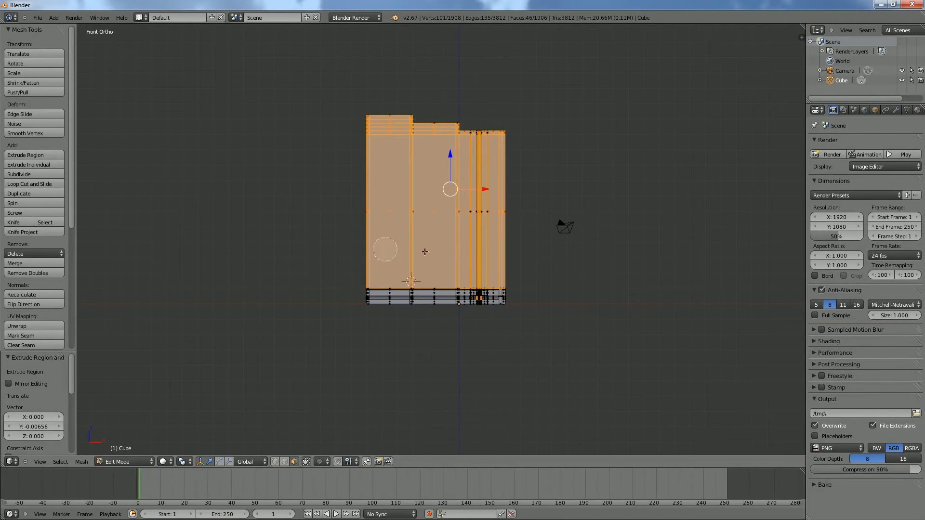
{"action": "right_click", "coordinate": [474, 246]}
{"action": "key", "text": "c"}
{"action": "right_click", "coordinate": [410, 210]}
Circle-select everything above the building's base through the mesh in wireframe and hide it.
{"action": "key", "text": "z"}
{"action": "key", "text": "c"}
{"action": "mouse_move", "coordinate": [512, 140]}
{"action": "left_mouse_down"}
{"action": "mouse_move", "coordinate": [405, 141]}
{"action": "mouse_move", "coordinate": [506, 138]}
{"action": "mouse_move", "coordinate": [353, 111]}
{"action": "mouse_move", "coordinate": [429, 118]}
{"action": "mouse_move", "coordinate": [400, 138]}
{"action": "mouse_move", "coordinate": [517, 158]}
{"action": "left_mouse_up"}
{"action": "left_click_drag", "start_coordinate": [326, 183], "coordinate": [525, 215]}
{"action": "right_click", "coordinate": [522, 212]}
{"action": "key", "text": "a"}
{"action": "key", "text": "c"}
{"action": "mouse_move", "coordinate": [490, 140]}
{"action": "left_mouse_down"}
{"action": "mouse_move", "coordinate": [378, 117]}
{"action": "mouse_move", "coordinate": [533, 140]}
{"action": "mouse_move", "coordinate": [392, 151]}
{"action": "mouse_move", "coordinate": [392, 206]}
{"action": "mouse_move", "coordinate": [518, 222]}
{"action": "left_mouse_up"}
{"action": "right_click", "coordinate": [520, 222]}
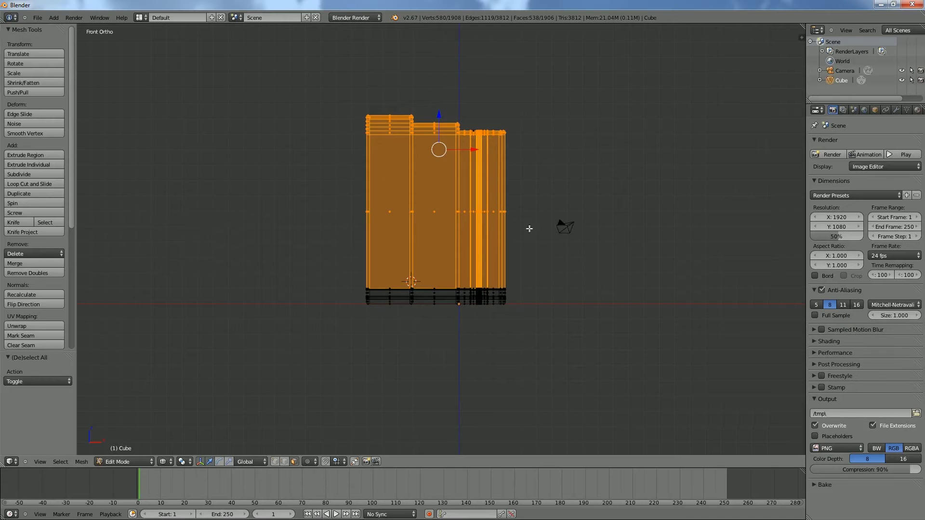
{"action": "key", "text": "h"}
Circle-select more faces near the front of the projecting door block from above and hide them.
{"action": "key", "text": "KP_7"}
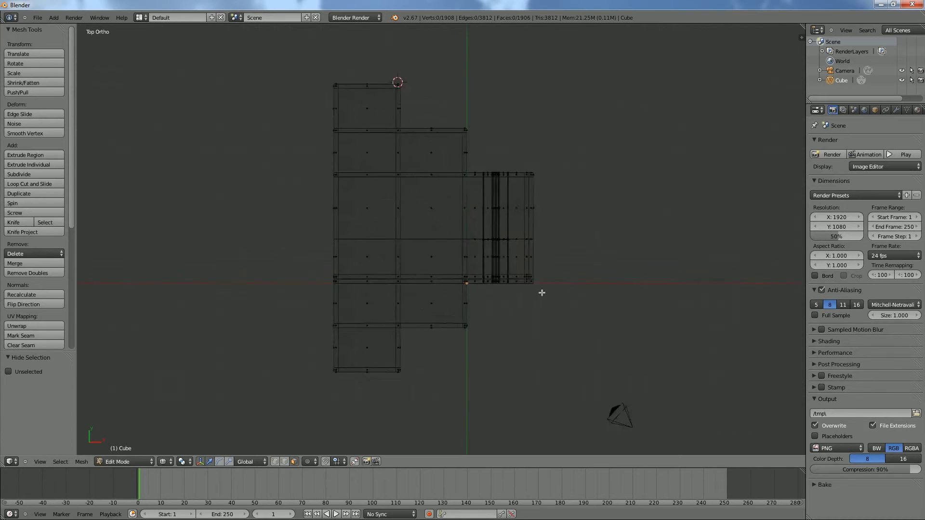
{"action": "scroll", "coordinate": [542, 292], "scroll_direction": "up", "scroll_amount": 3}
{"action": "key", "text": "c"}
{"action": "mouse_move", "coordinate": [616, 274]}
{"action": "left_mouse_down"}
{"action": "mouse_move", "coordinate": [496, 268]}
{"action": "mouse_move", "coordinate": [506, 310]}
{"action": "mouse_move", "coordinate": [594, 316]}
{"action": "mouse_move", "coordinate": [541, 295]}
{"action": "left_mouse_up"}
{"action": "key", "text": "Escape"}
{"action": "key", "text": "h"}
Delete the outer inward-facing face of each of the four handle mounts: the upper mounts' undersides and the lower mounts' tops.
{"action": "middle_click_drag", "start_coordinate": [594, 355], "coordinate": [596, 298]}
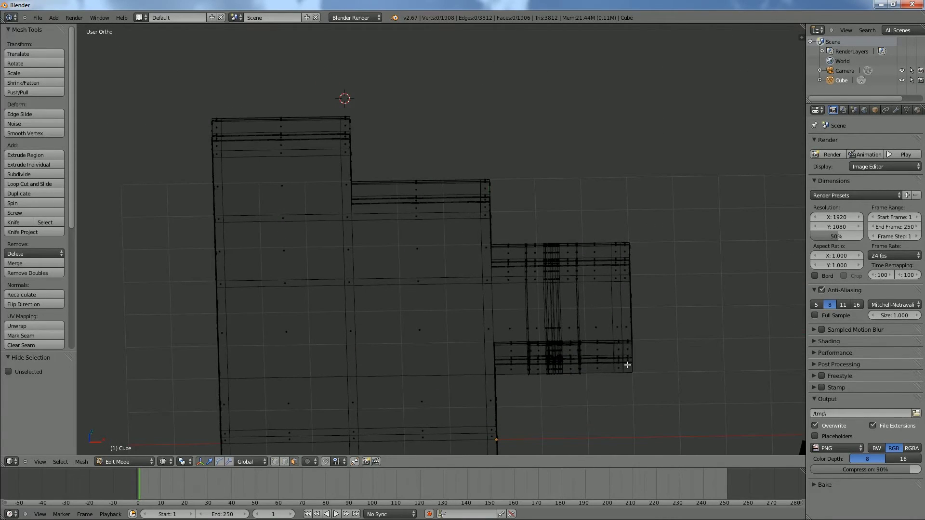
{"action": "key", "text": "z"}
{"action": "scroll", "coordinate": [645, 385], "scroll_direction": "up", "scroll_amount": 4}
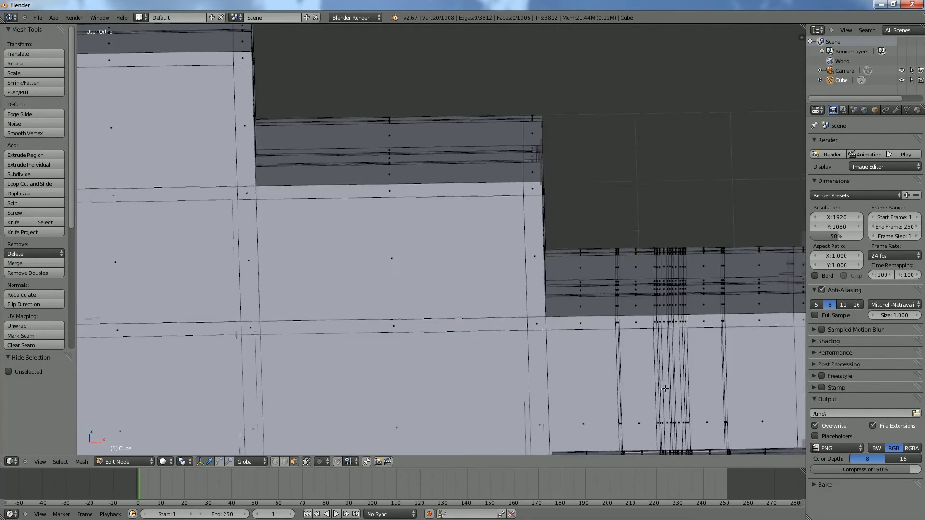
{"action": "middle_click_drag", "start_coordinate": [664, 388], "coordinate": [510, 177], "text": "shift"}
{"action": "scroll", "coordinate": [528, 271], "scroll_direction": "up", "scroll_amount": 6}
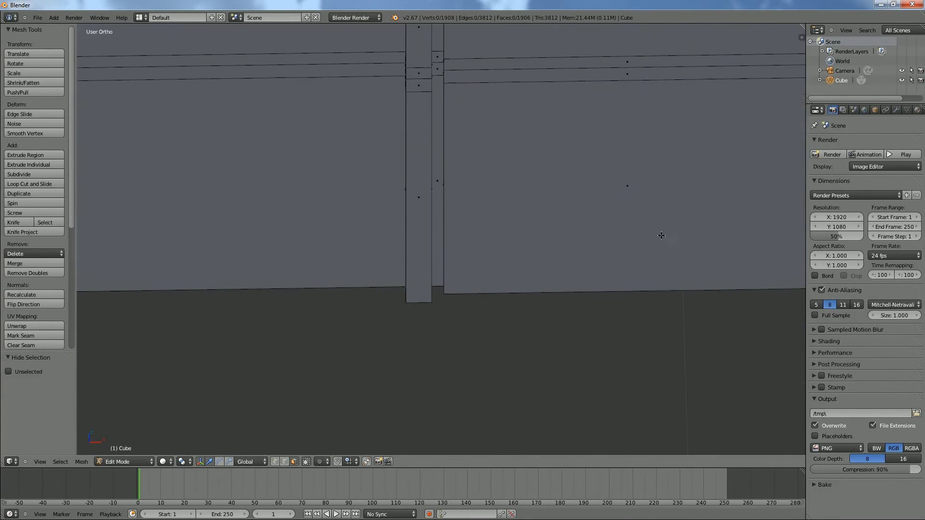
{"action": "right_click", "coordinate": [610, 198]}
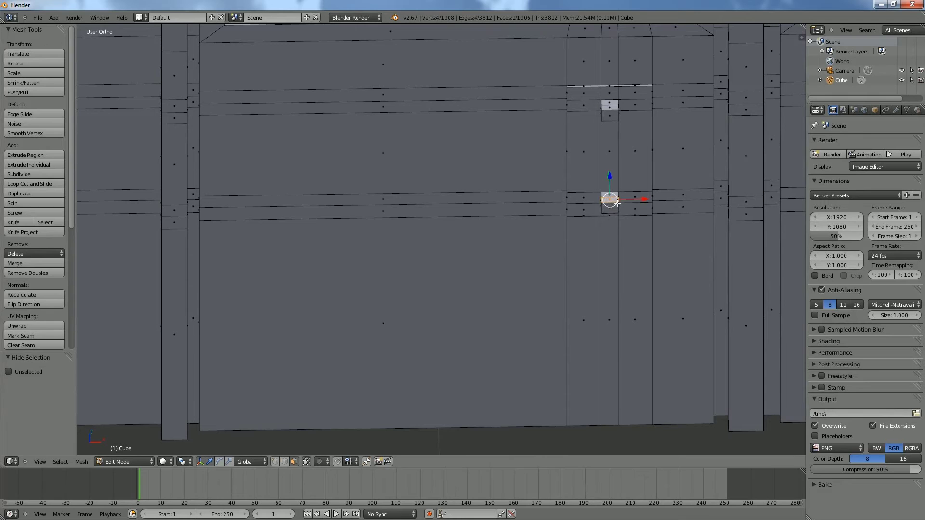
{"action": "key", "text": "KP_Decimal"}
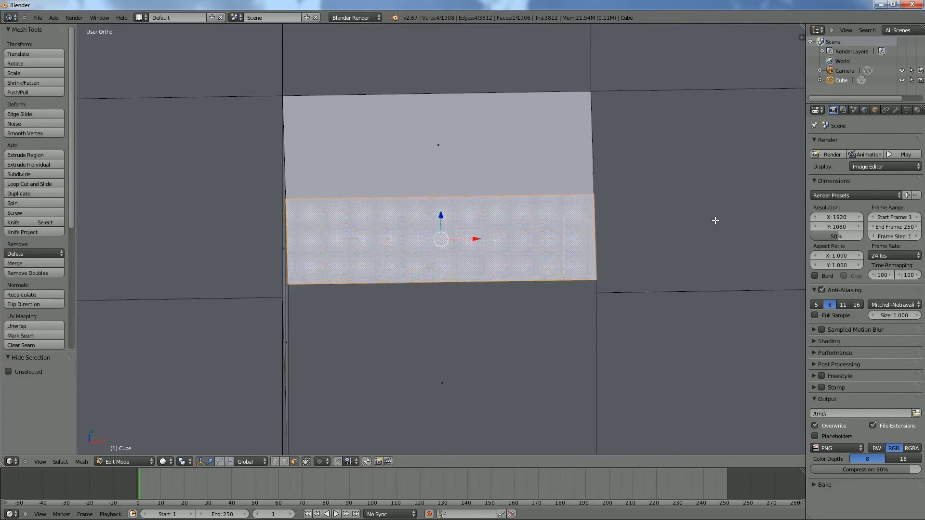
{"action": "scroll", "coordinate": [689, 212], "scroll_direction": "down", "scroll_amount": 5}
{"action": "scroll", "coordinate": [625, 264], "scroll_direction": "down", "scroll_amount": 3}
{"action": "middle_click_drag", "start_coordinate": [591, 305], "coordinate": [507, 230]}
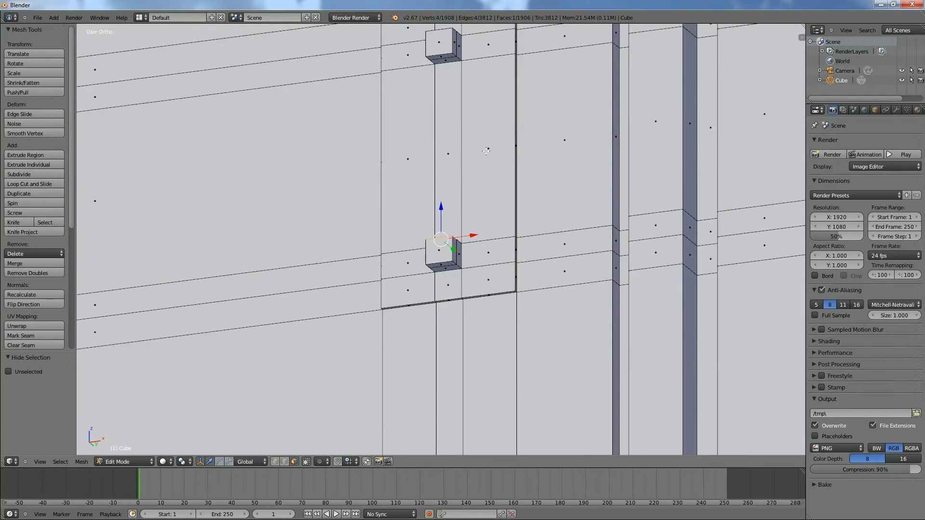
{"action": "right_click", "coordinate": [441, 56], "text": "shift"}
{"action": "middle_click_drag", "start_coordinate": [602, 141], "coordinate": [294, 237], "text": "shift"}
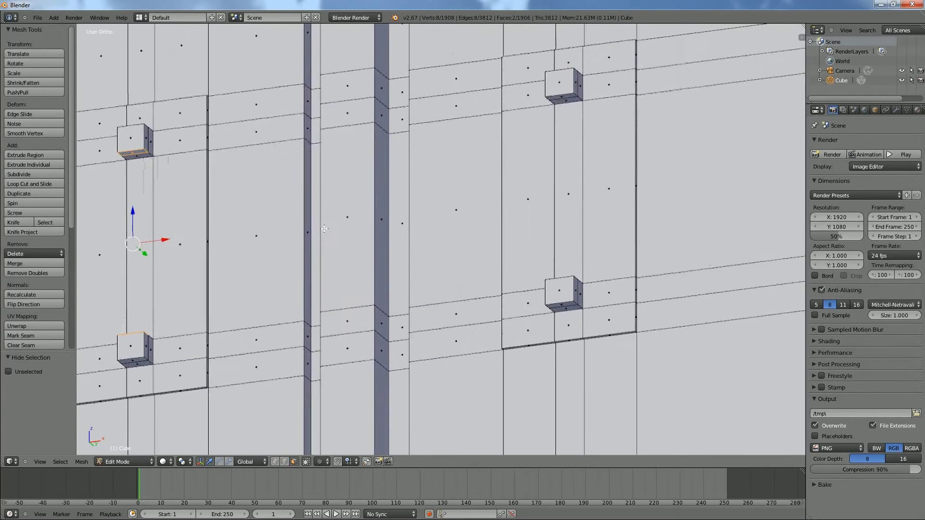
{"action": "right_click", "coordinate": [564, 97], "text": "shift"}
{"action": "middle_click_drag", "start_coordinate": [564, 102], "coordinate": [616, 289]}
{"action": "right_click", "coordinate": [581, 387], "text": "shift"}
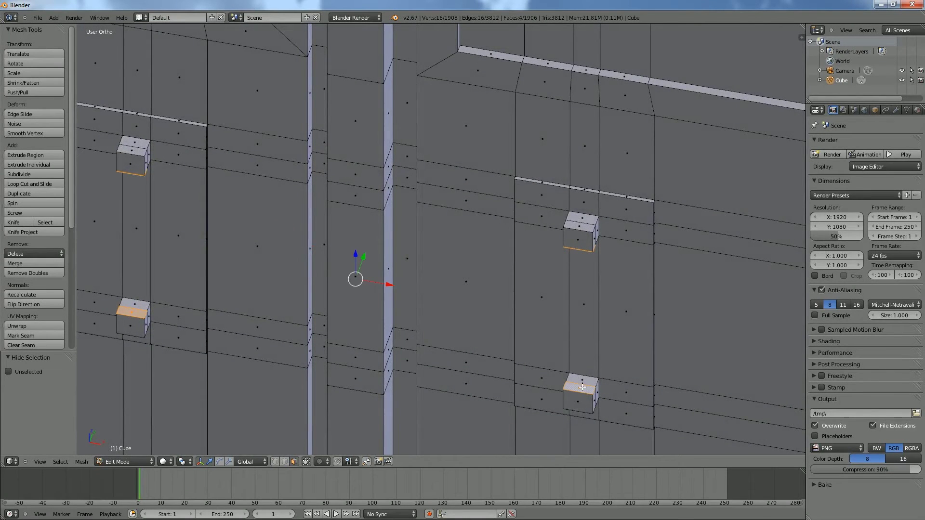
{"action": "key", "text": "x"}
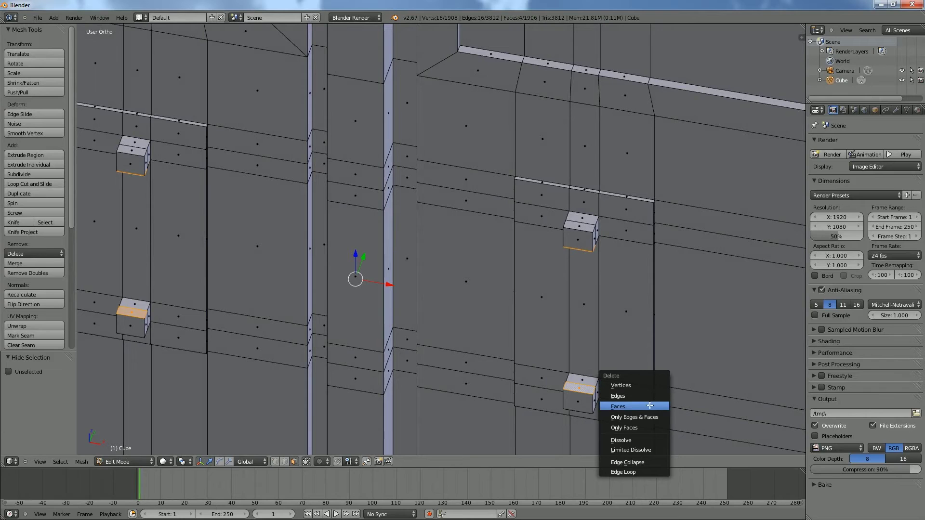
{"action": "left_click", "coordinate": [648, 407]}
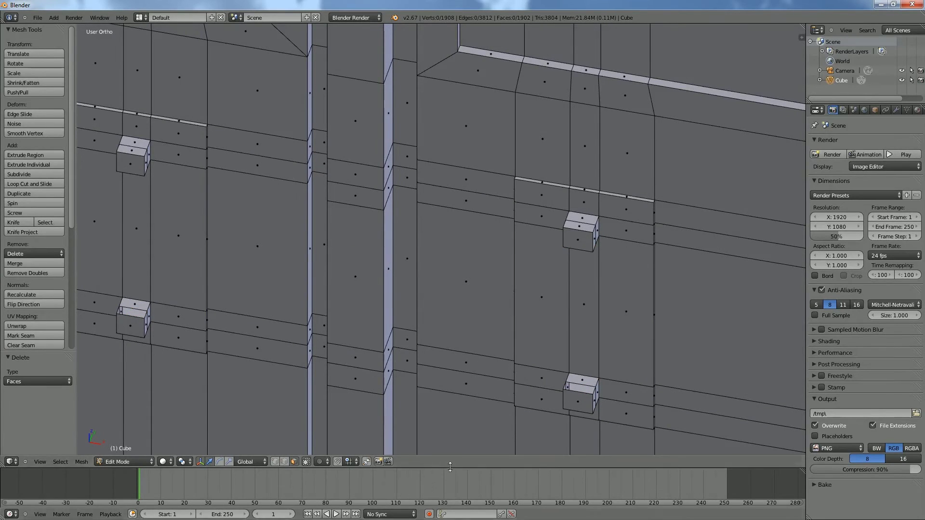
Select the open edge loops of the right door's upper and lower mounts and bridge them into a vertical handle bar.
{"action": "left_click", "coordinate": [284, 462]}
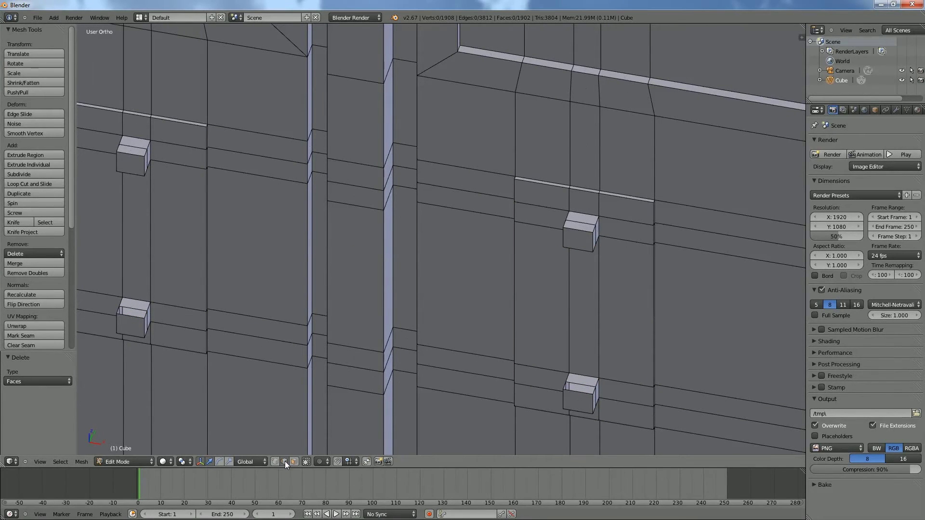
{"action": "right_click", "coordinate": [584, 393], "text": "alt"}
{"action": "middle_click_drag", "start_coordinate": [596, 372], "coordinate": [573, 193]}
{"action": "right_click", "coordinate": [555, 69], "text": "alt+shift"}
{"action": "key", "text": "space"}
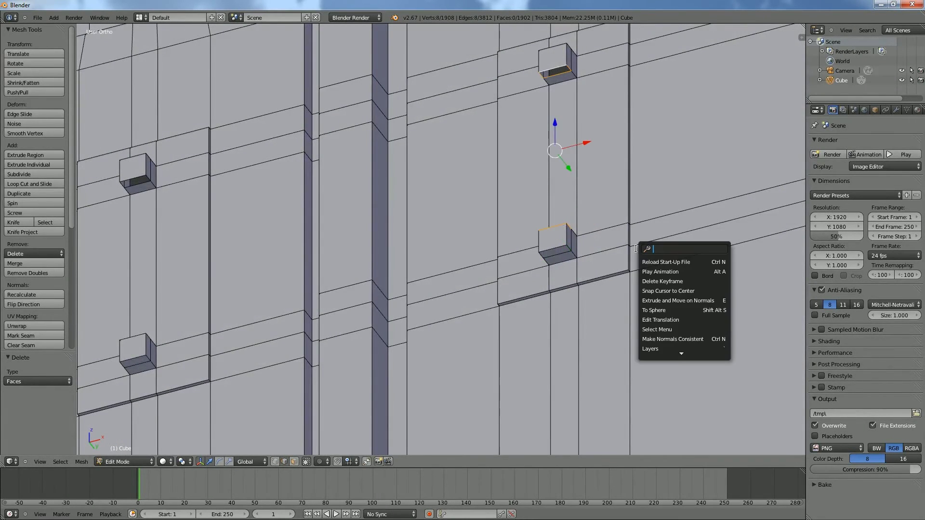
{"action": "type", "text": "edge"}
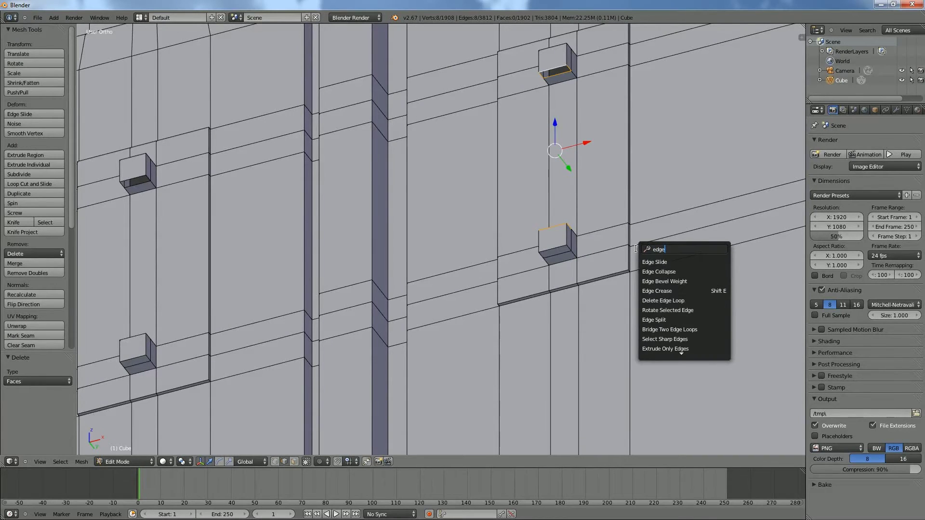
{"action": "left_click", "coordinate": [683, 330]}
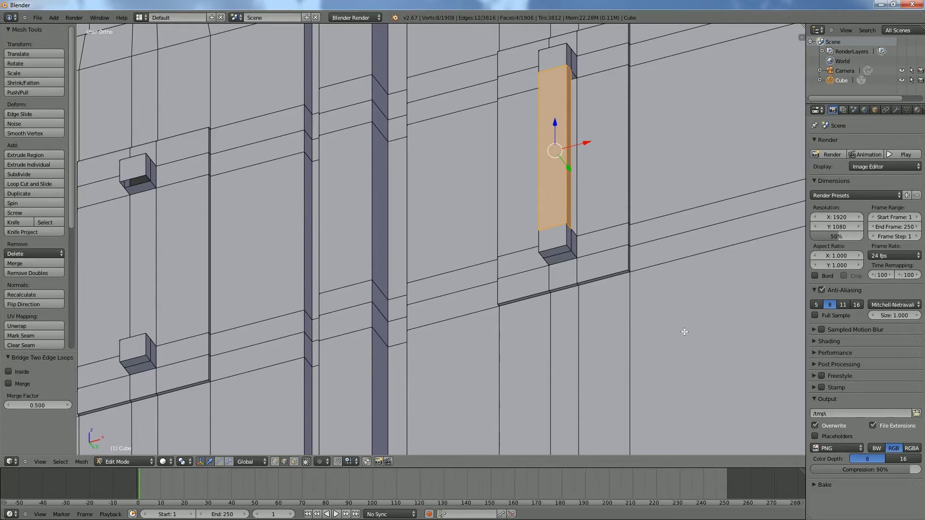
Select the open edge loops of the left door's upper and lower handle mounts and bridge them into a vertical handle bar.
{"action": "middle_click_drag", "start_coordinate": [594, 246], "coordinate": [589, 283]}
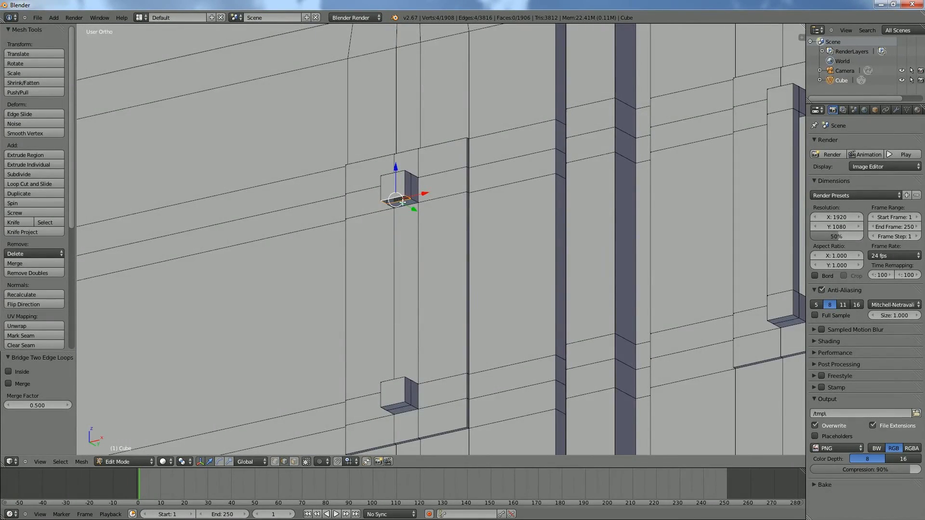
{"action": "middle_click_drag", "start_coordinate": [402, 203], "coordinate": [442, 305]}
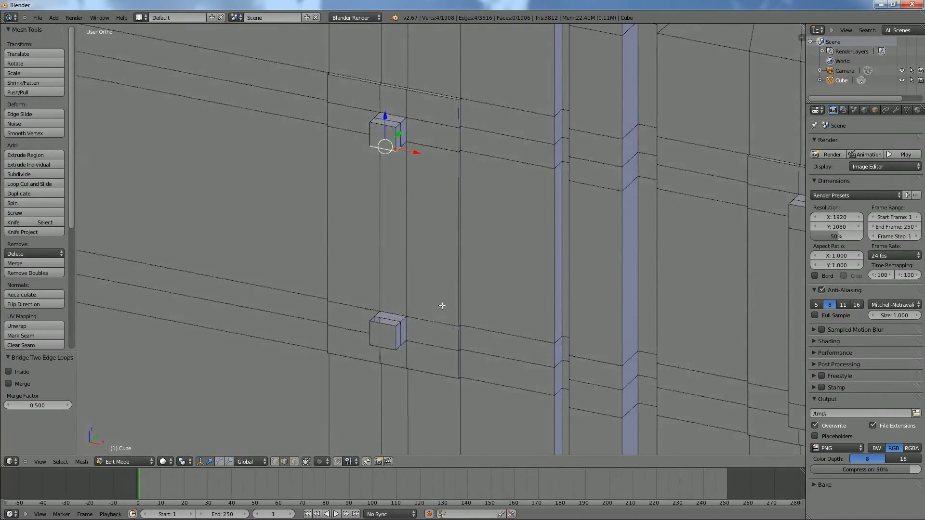
{"action": "right_click", "coordinate": [384, 322], "text": "alt+shift"}
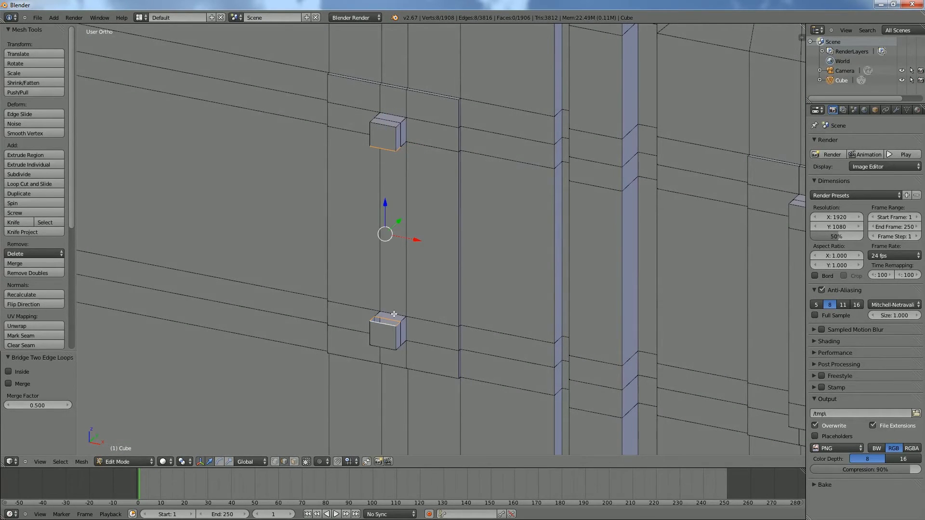
{"action": "key", "text": "space"}
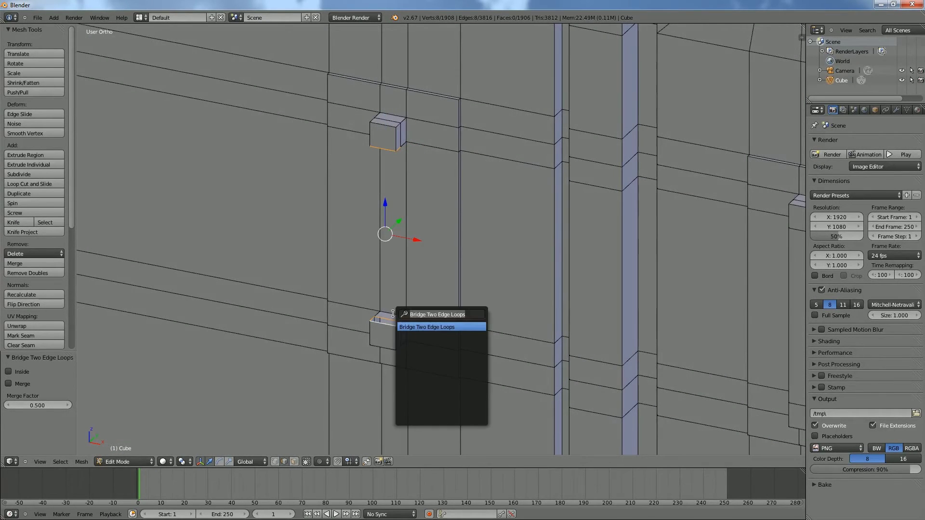
{"action": "left_click", "coordinate": [420, 327]}
Reveal all hidden parts of the building mesh and clear the selection.
{"action": "middle_click_drag", "start_coordinate": [445, 325], "coordinate": [463, 289]}
{"action": "scroll", "coordinate": [463, 289], "scroll_direction": "down", "scroll_amount": 4}
{"action": "scroll", "coordinate": [463, 289], "scroll_direction": "down", "scroll_amount": 8}
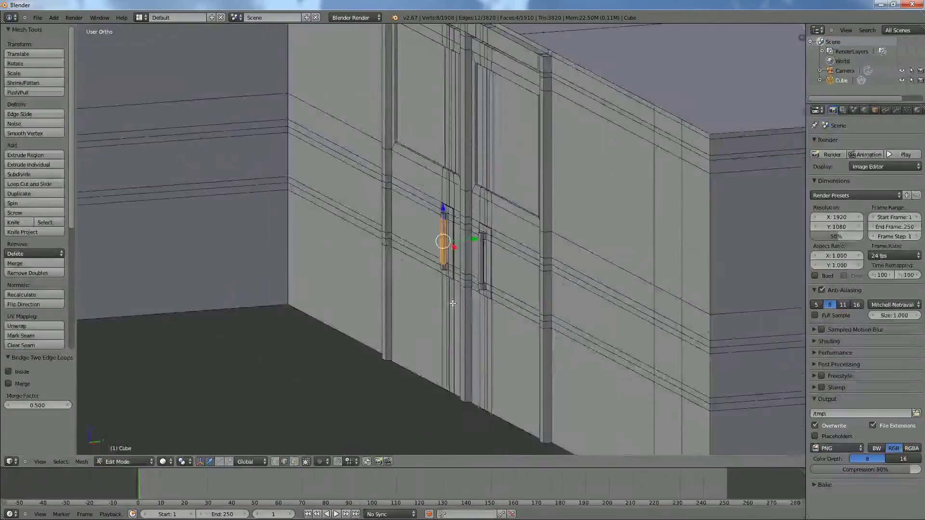
{"action": "scroll", "coordinate": [452, 303], "scroll_direction": "up", "scroll_amount": 2}
{"action": "middle_click_drag", "start_coordinate": [453, 304], "coordinate": [501, 293]}
{"action": "scroll", "coordinate": [501, 292], "scroll_direction": "down", "scroll_amount": 8}
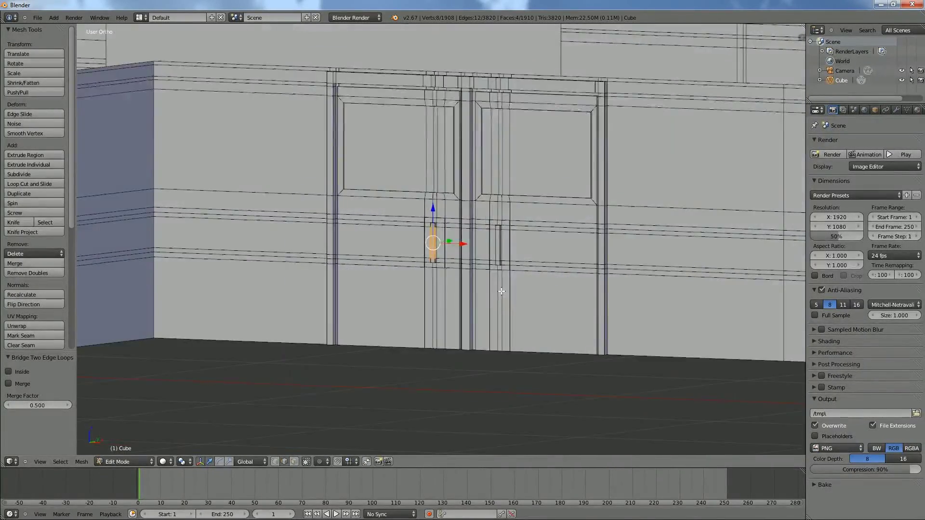
{"action": "scroll", "coordinate": [503, 290], "scroll_direction": "down", "scroll_amount": 5}
{"action": "key", "text": "alt+h"}
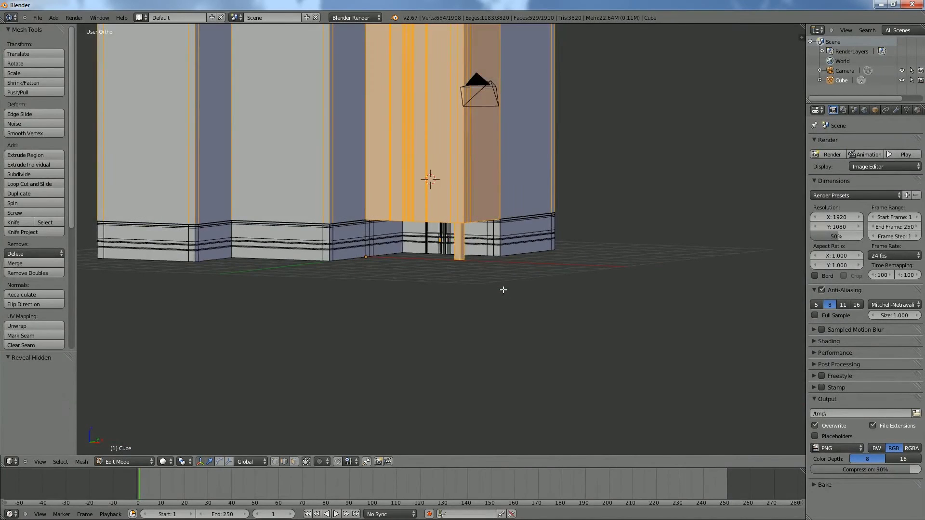
{"action": "scroll", "coordinate": [503, 289], "scroll_direction": "down", "scroll_amount": 4}
{"action": "key", "text": "a"}
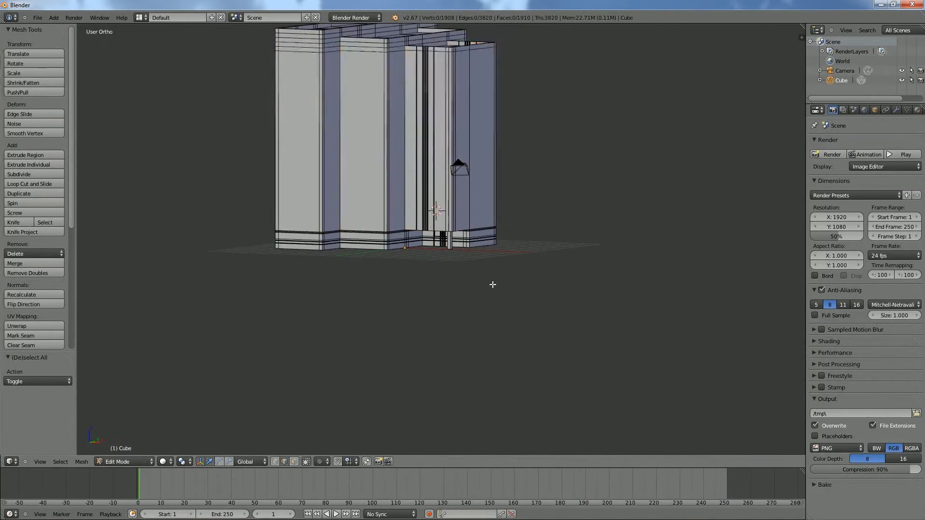
Leave Edit Mode and examine the whole building in perspective, from the entrance recess and its doors up to the stepped roofs.
{"action": "middle_click_drag", "start_coordinate": [482, 285], "coordinate": [482, 285]}
{"action": "key", "text": "KP_5"}
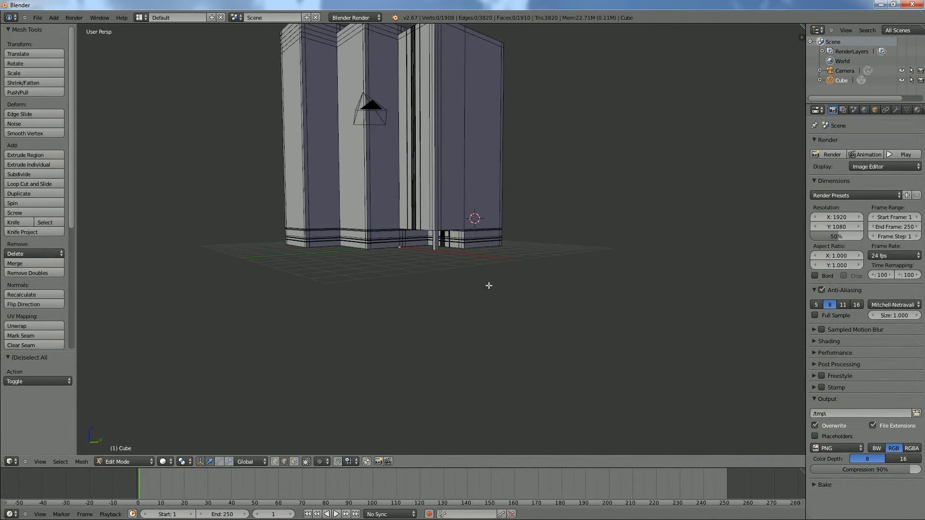
{"action": "scroll", "coordinate": [491, 282], "scroll_direction": "down", "scroll_amount": 5}
{"action": "key", "text": "Tab"}
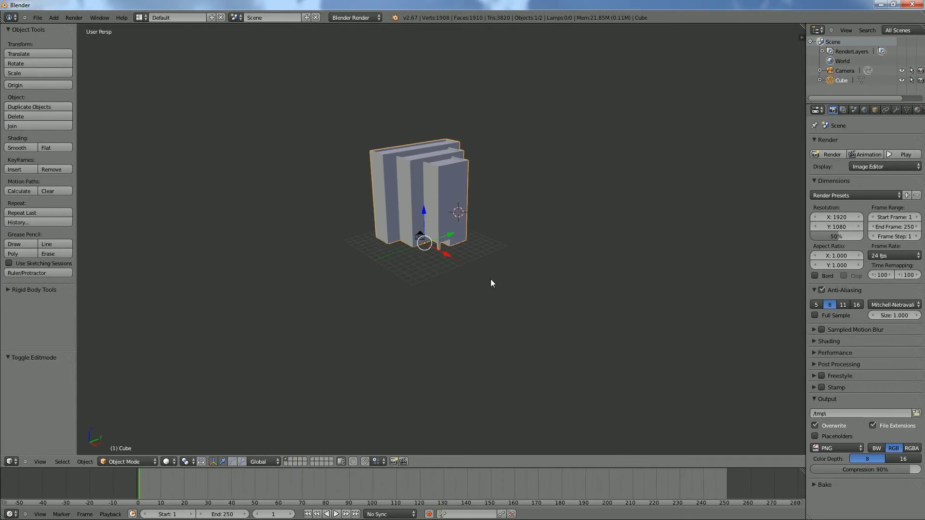
{"action": "scroll", "coordinate": [494, 275], "scroll_direction": "up", "scroll_amount": 3}
{"action": "scroll", "coordinate": [499, 282], "scroll_direction": "up", "scroll_amount": 1}
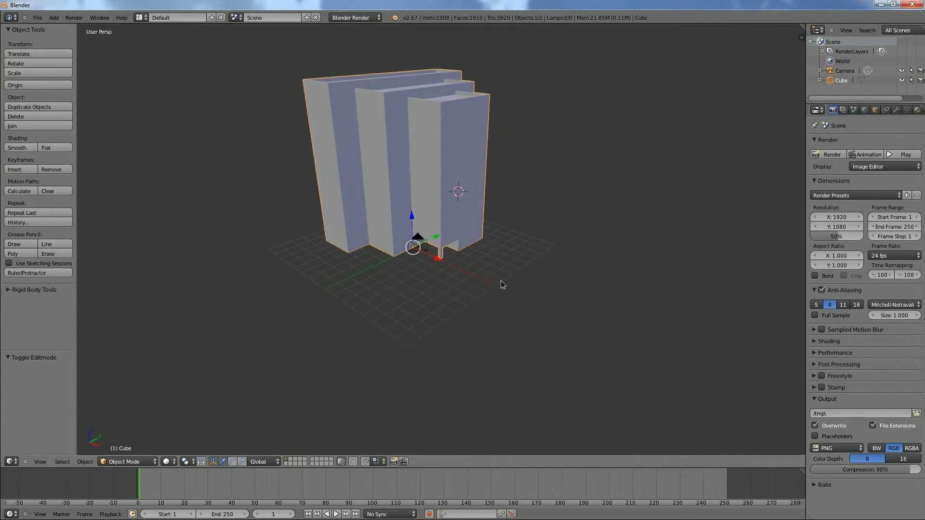
{"action": "scroll", "coordinate": [474, 256], "scroll_direction": "up", "scroll_amount": 3}
{"action": "middle_click_drag", "start_coordinate": [474, 257], "coordinate": [499, 235]}
{"action": "scroll", "coordinate": [501, 231], "scroll_direction": "up", "scroll_amount": 5}
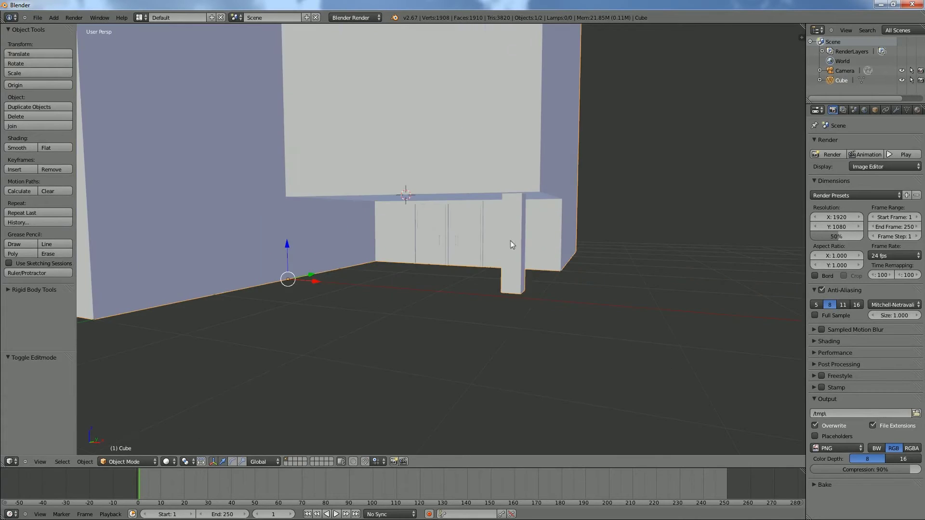
{"action": "scroll", "coordinate": [506, 237], "scroll_direction": "down", "scroll_amount": 10}
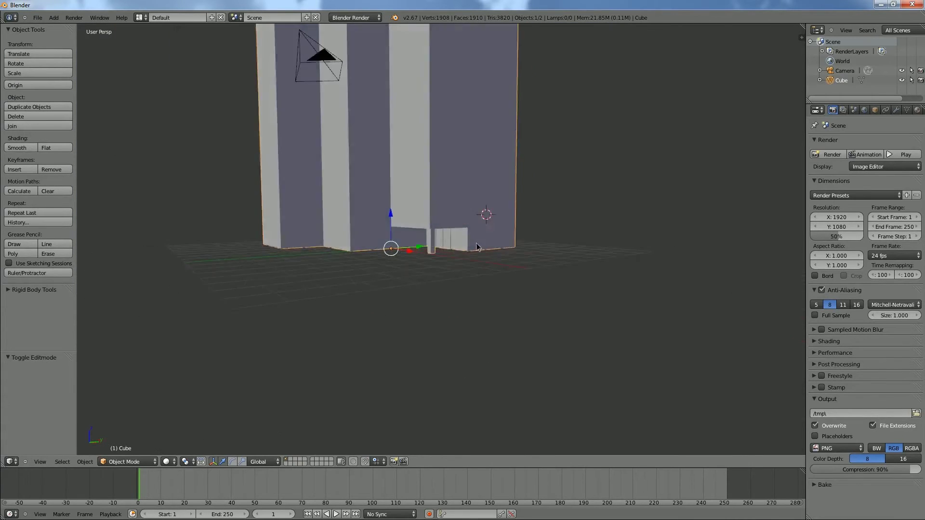
{"action": "middle_click_drag", "start_coordinate": [464, 250], "coordinate": [424, 227]}
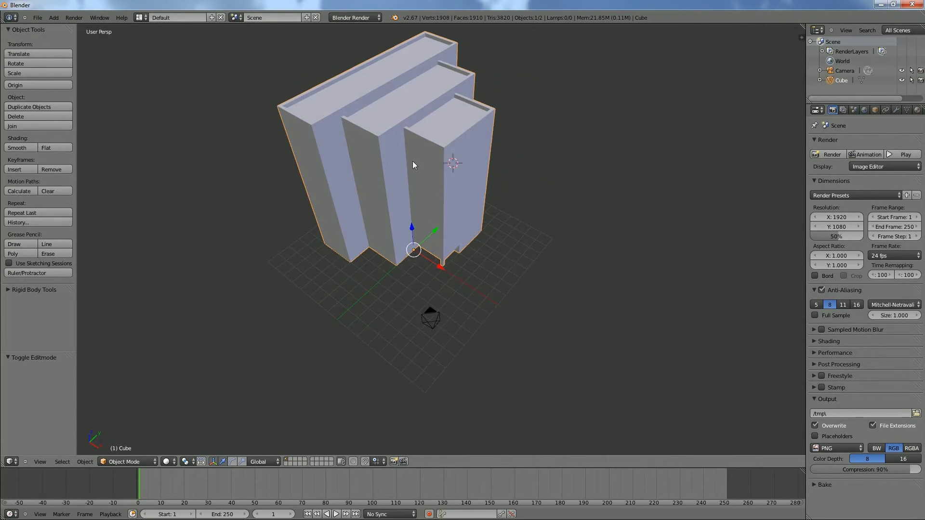
{"action": "middle_click_drag", "start_coordinate": [412, 161], "coordinate": [559, 276]}
In Edit Mode and right orthographic view, add 30 evenly spaced horizontal loop cuts around the walls between the base and top bands, without sliding them.
{"action": "key", "text": "KP_3"}
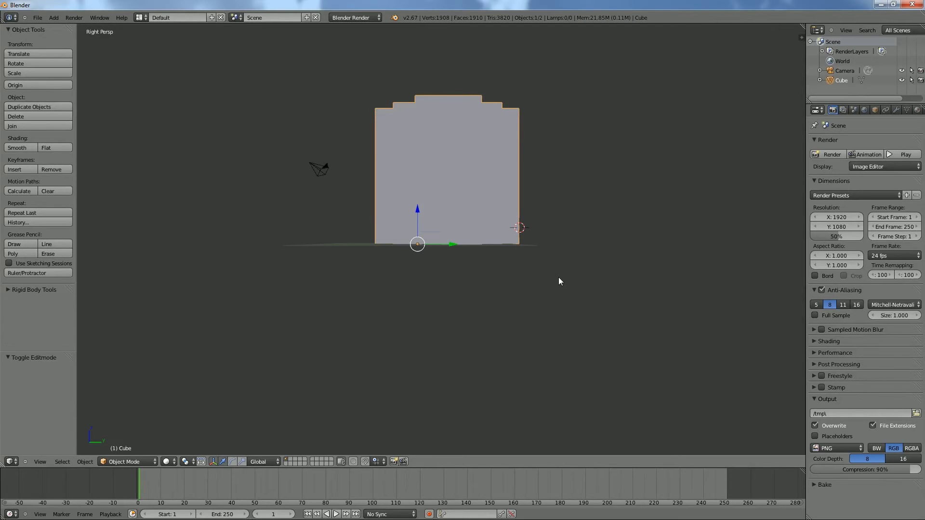
{"action": "key", "text": "KP_5"}
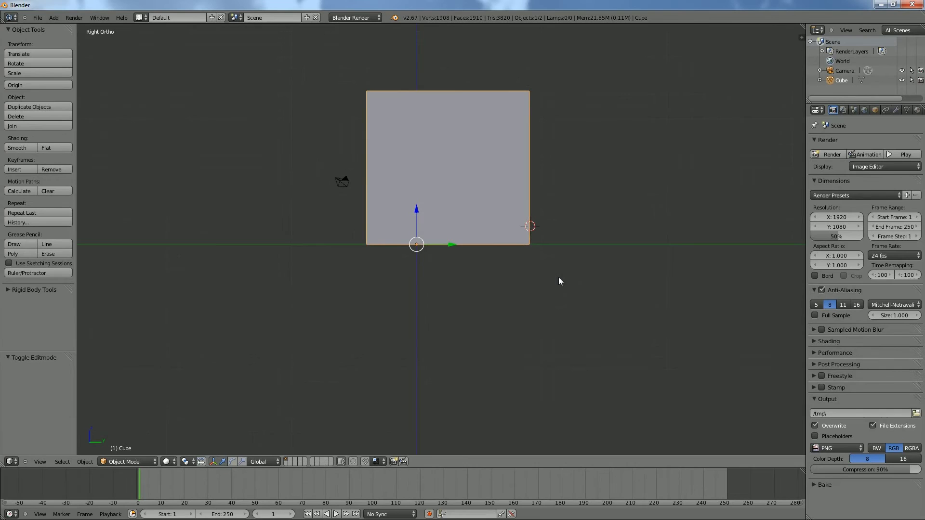
{"action": "key", "text": "Tab"}
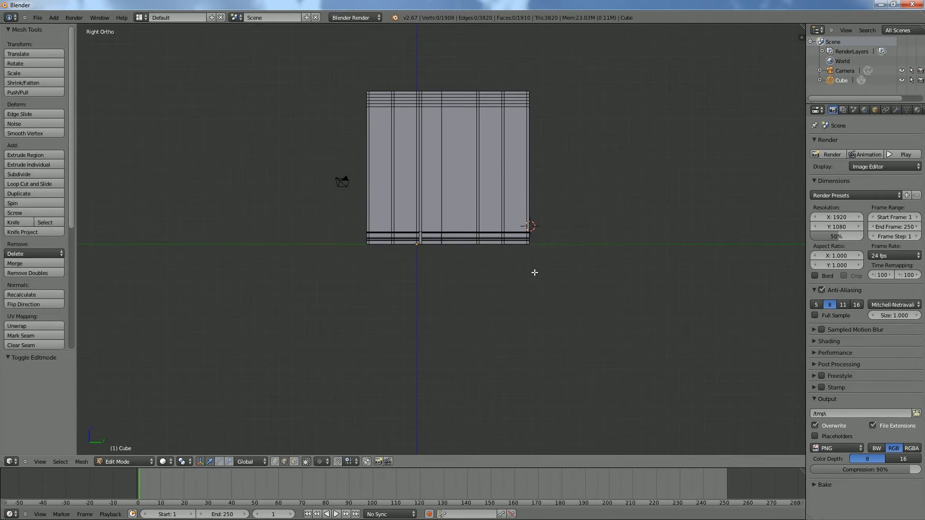
{"action": "scroll", "coordinate": [494, 275], "scroll_direction": "up", "scroll_amount": 3}
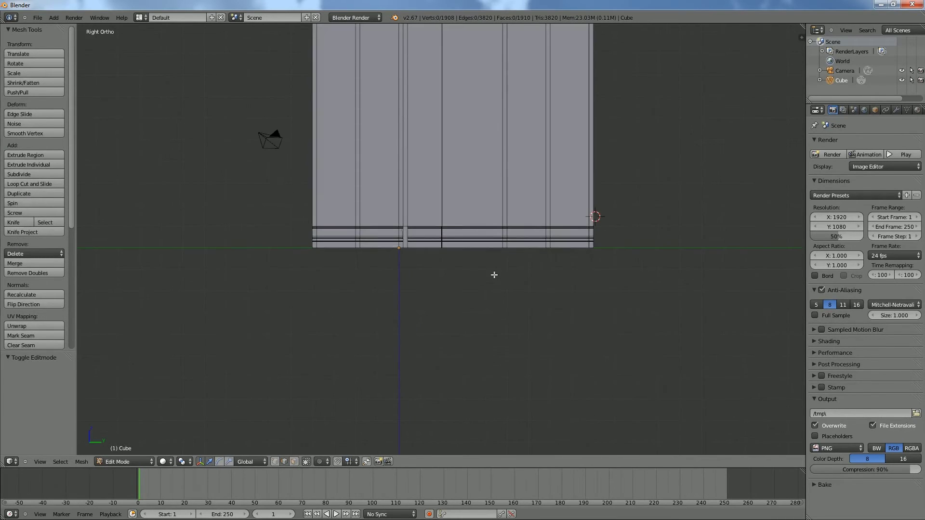
{"action": "middle_click_drag", "start_coordinate": [539, 263], "coordinate": [545, 347], "text": "shift"}
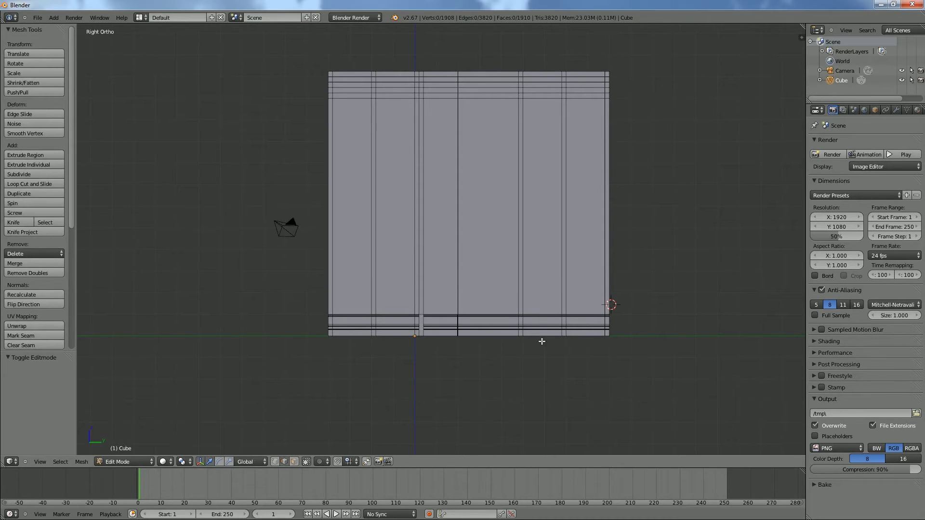
{"action": "key", "text": "ctrl+r"}
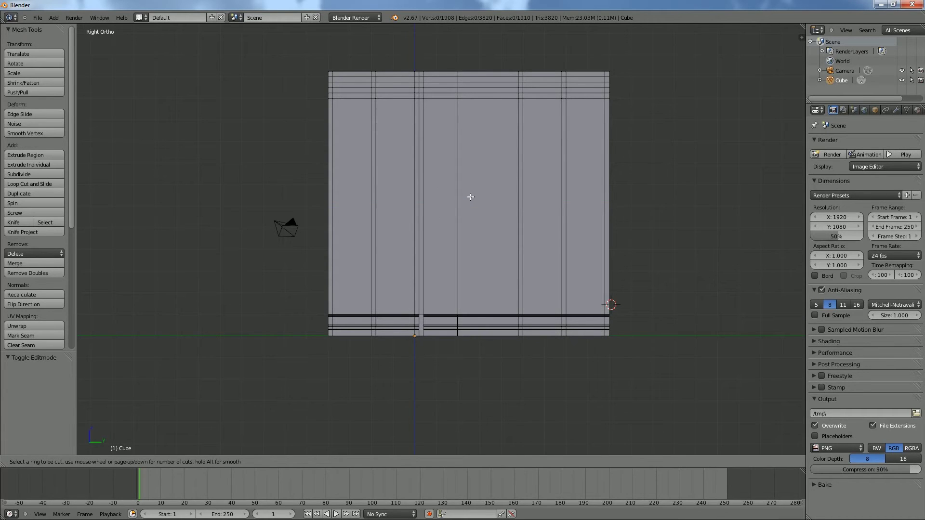
{"action": "scroll", "coordinate": [450, 198], "scroll_direction": "up", "scroll_amount": 4}
{"action": "scroll", "coordinate": [450, 198], "scroll_direction": "up", "scroll_amount": 2}
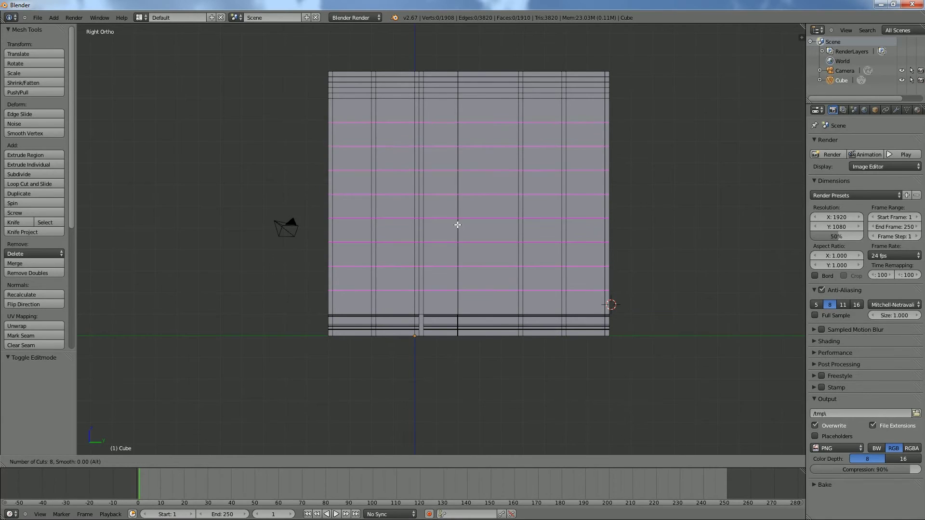
{"action": "scroll", "coordinate": [458, 225], "scroll_direction": "up", "scroll_amount": 3}
{"action": "scroll", "coordinate": [462, 224], "scroll_direction": "up", "scroll_amount": 11}
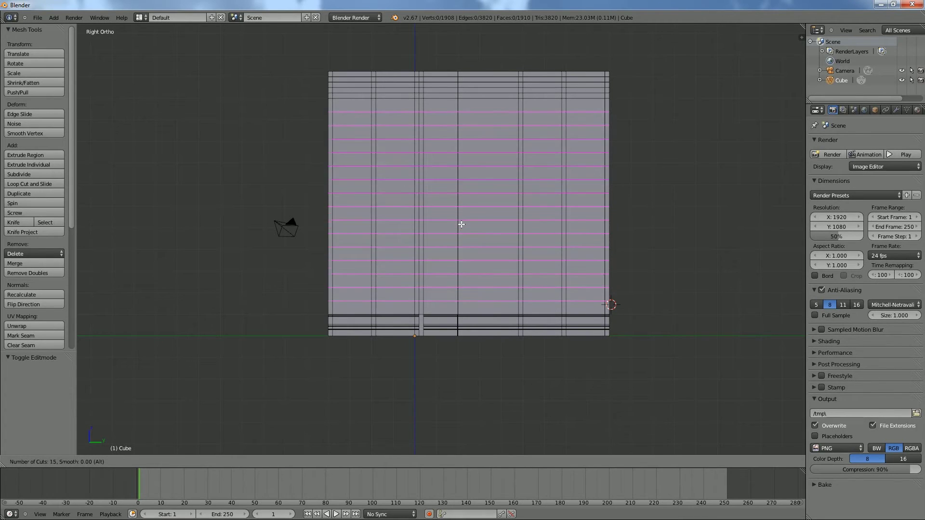
{"action": "scroll", "coordinate": [464, 222], "scroll_direction": "up", "scroll_amount": 1}
{"action": "scroll", "coordinate": [465, 222], "scroll_direction": "up", "scroll_amount": 6}
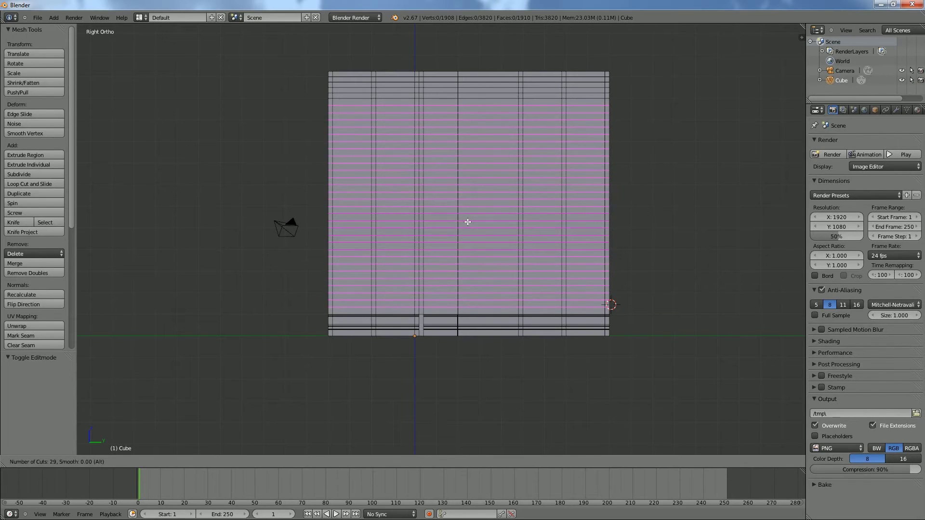
{"action": "scroll", "coordinate": [468, 222], "scroll_direction": "up", "scroll_amount": 1}
{"action": "left_click", "coordinate": [468, 221]}
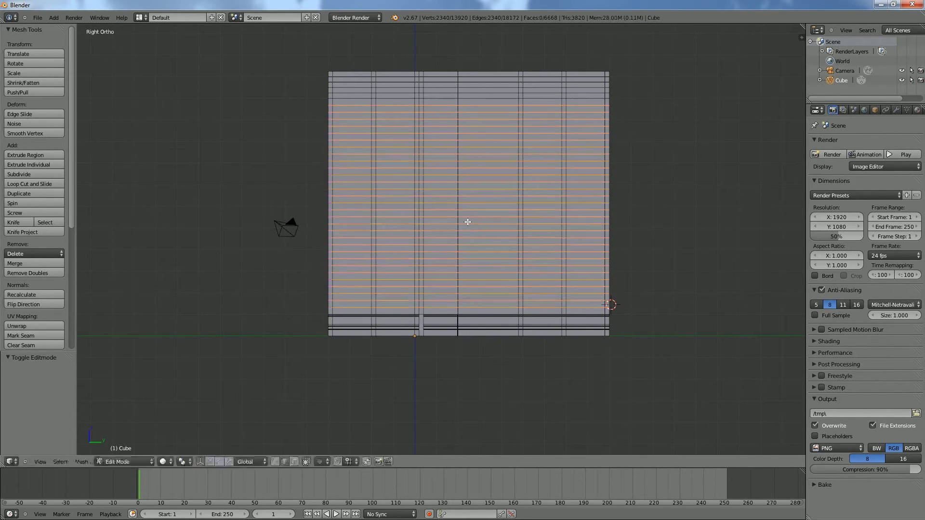
{"action": "right_click", "coordinate": [523, 251]}
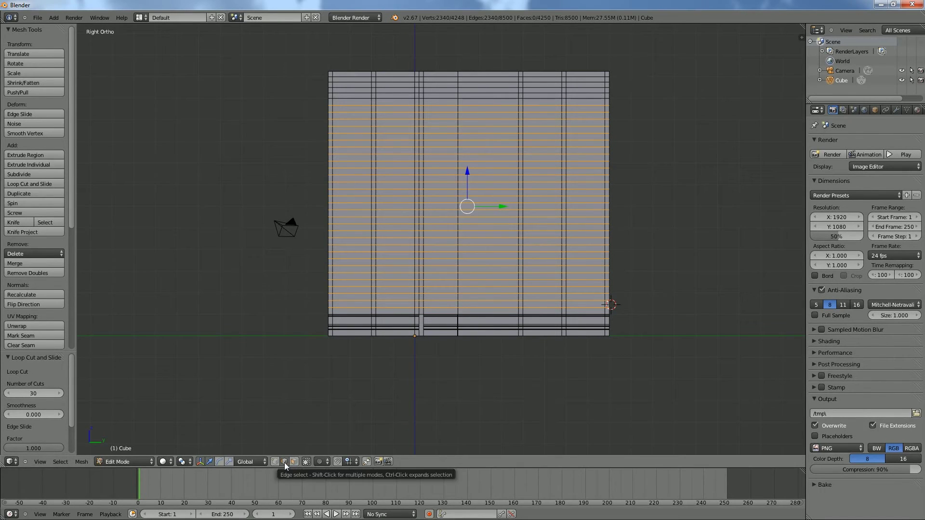
In edge select mode, select every third new horizontal edge loop around the building, ten loops starting with the second from the bottom.
{"action": "right_click", "coordinate": [345, 301], "text": "alt"}
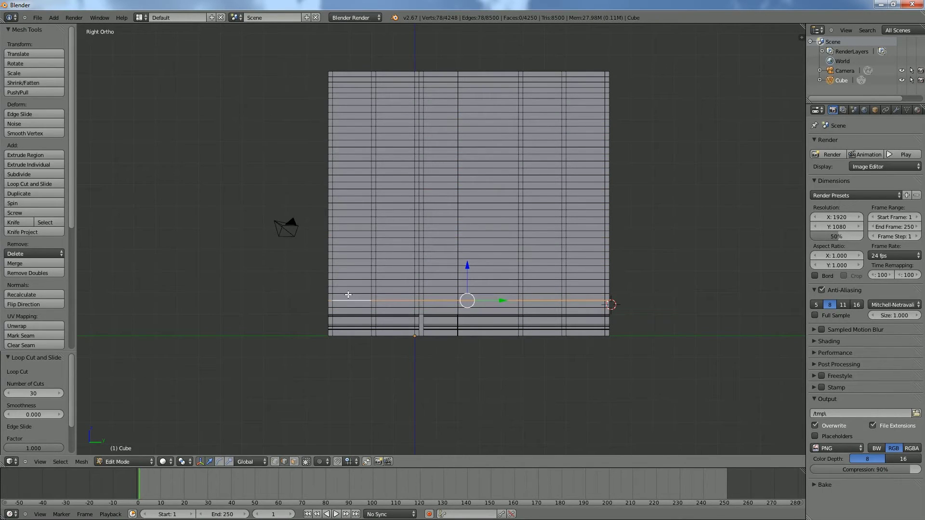
{"action": "right_click", "coordinate": [348, 280], "text": "alt"}
{"action": "right_click", "coordinate": [349, 300], "text": "alt+shift"}
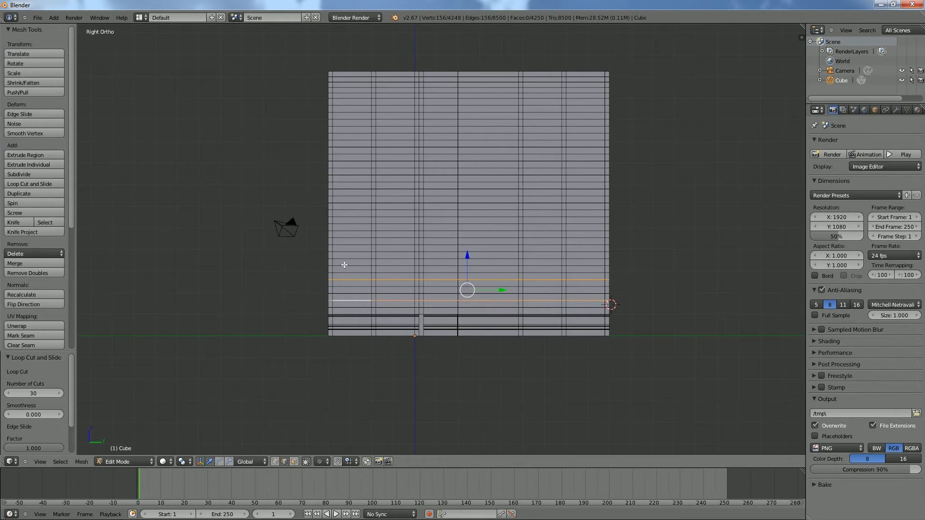
{"action": "right_click", "coordinate": [347, 258], "text": "alt+shift"}
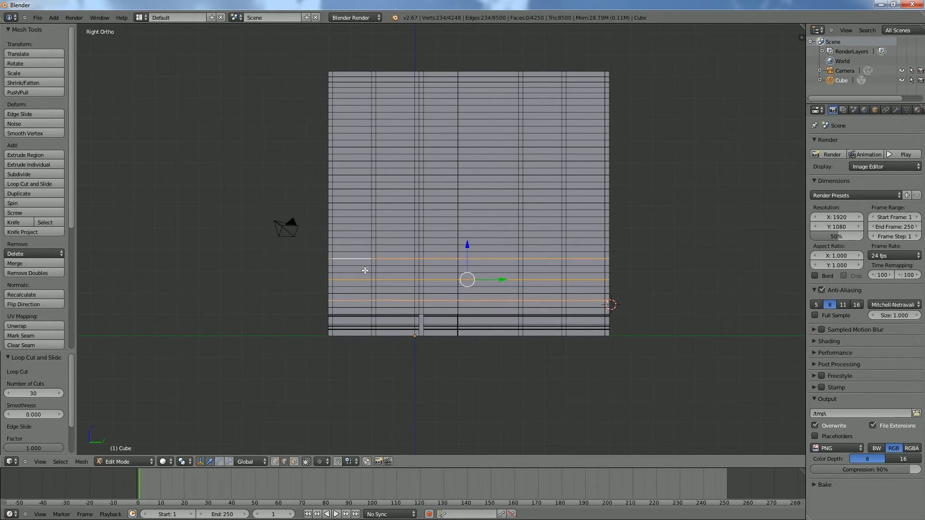
{"action": "right_click", "coordinate": [343, 238], "text": "alt+shift"}
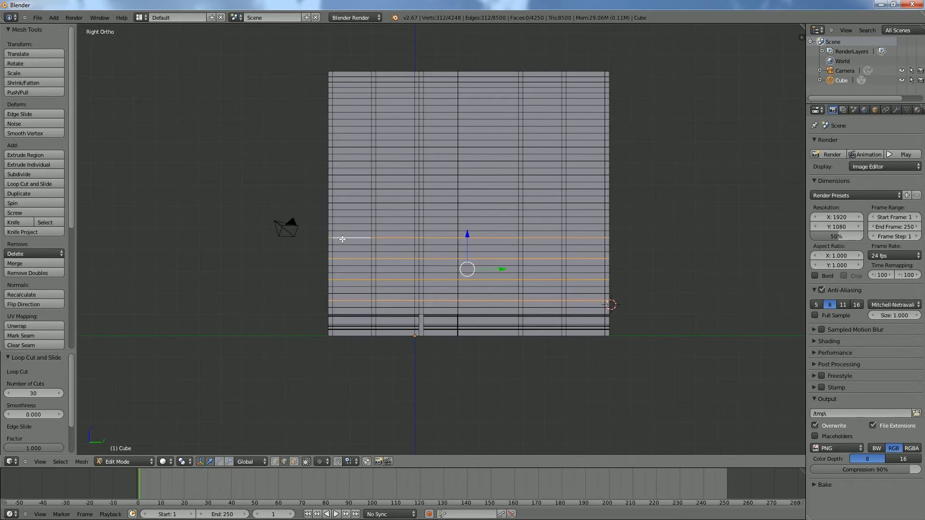
{"action": "right_click", "coordinate": [346, 218], "text": "alt+shift"}
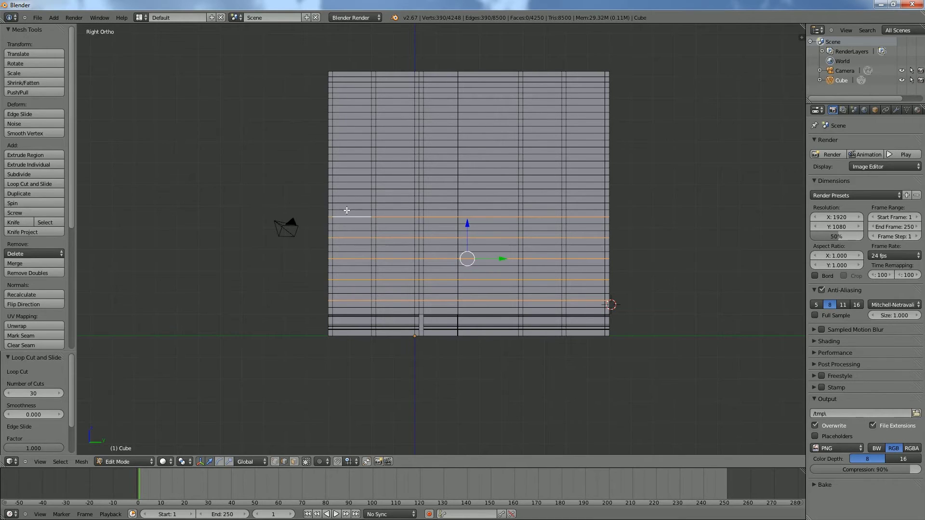
{"action": "right_click", "coordinate": [348, 196], "text": "alt+shift"}
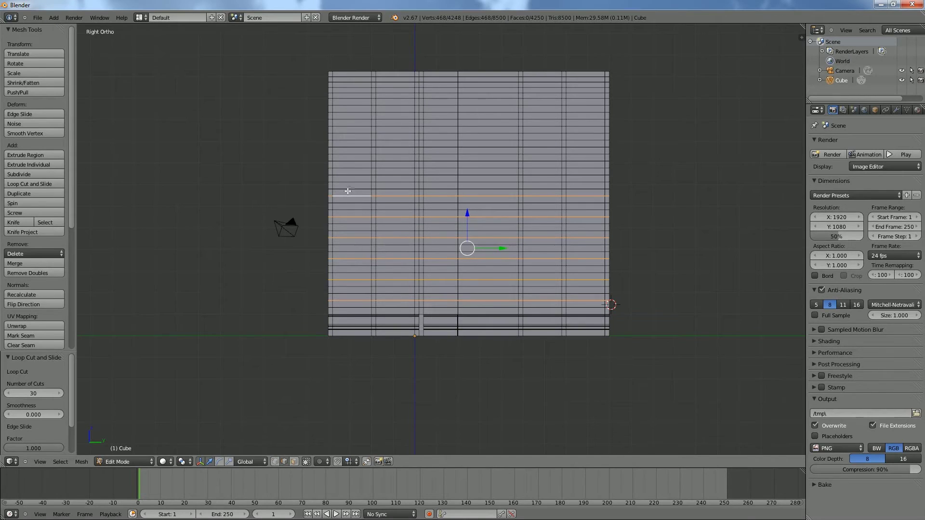
{"action": "right_click", "coordinate": [349, 175], "text": "alt+shift"}
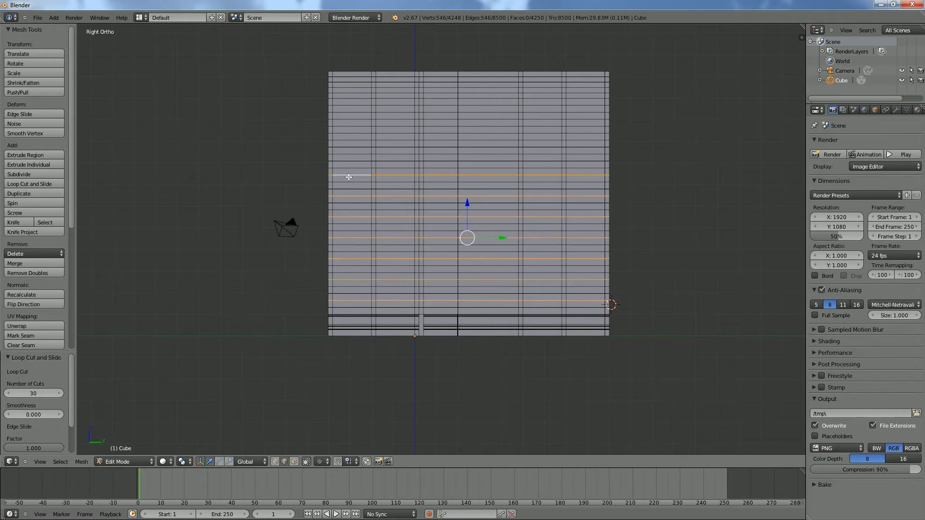
{"action": "right_click", "coordinate": [350, 155], "text": "alt+shift"}
{"action": "right_click", "coordinate": [352, 133], "text": "alt+shift"}
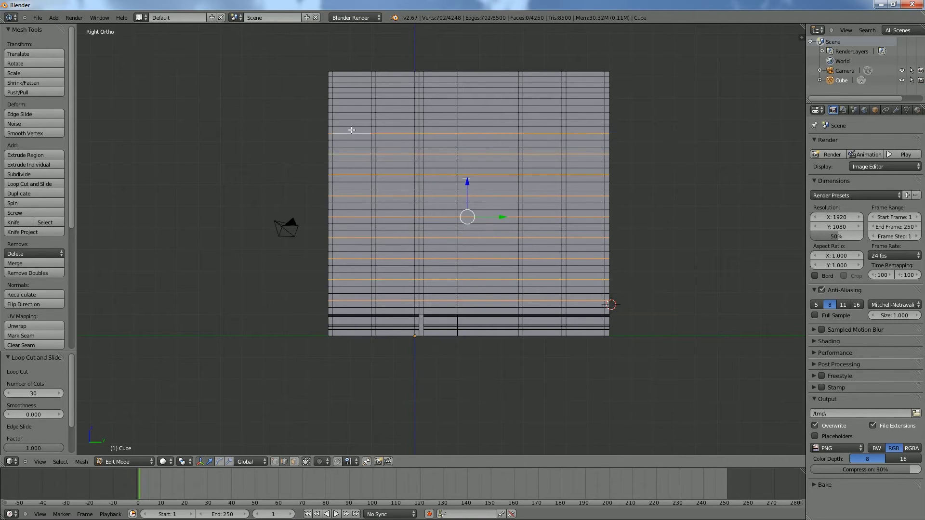
{"action": "right_click", "coordinate": [351, 113], "text": "alt+shift"}
{"action": "middle_click_drag", "start_coordinate": [357, 145], "coordinate": [370, 163]}
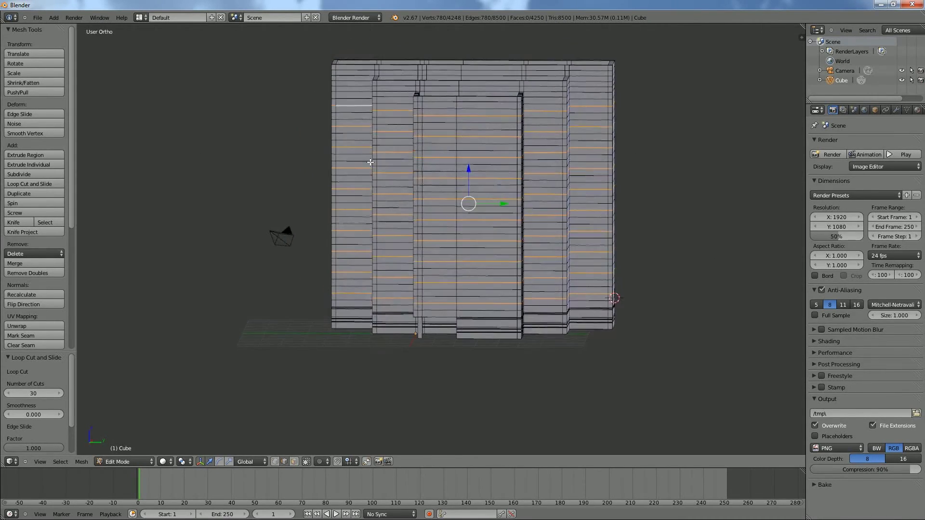
{"action": "key", "text": "KP_3"}
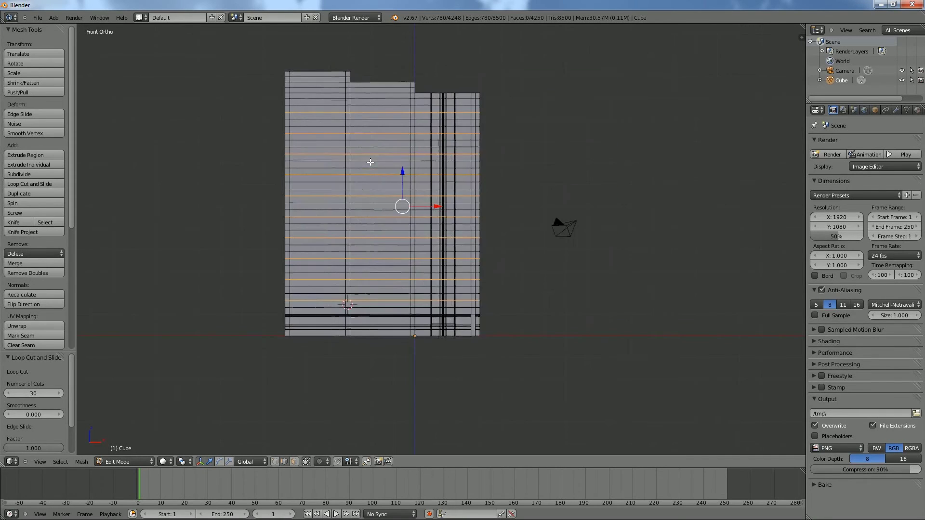
Delete the ten selected horizontal edge loops with the Edge Loop option and clear the remaining selection.
{"action": "key", "text": "x"}
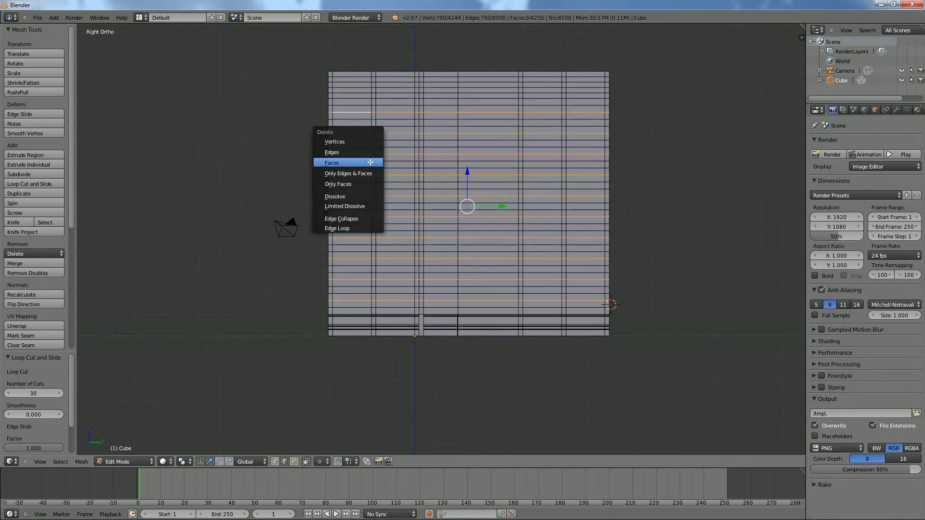
{"action": "left_click", "coordinate": [355, 229]}
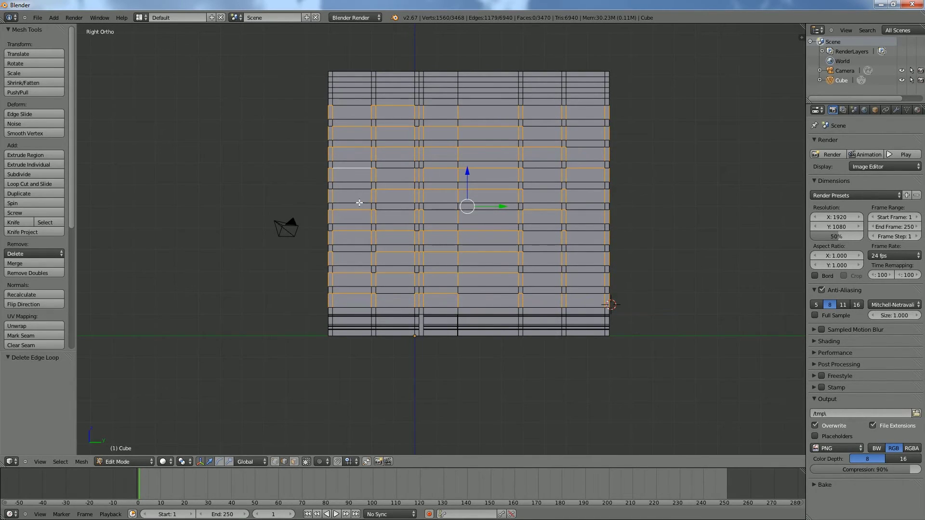
{"action": "key", "text": "a"}
{"action": "middle_click_drag", "start_coordinate": [361, 202], "coordinate": [471, 178]}
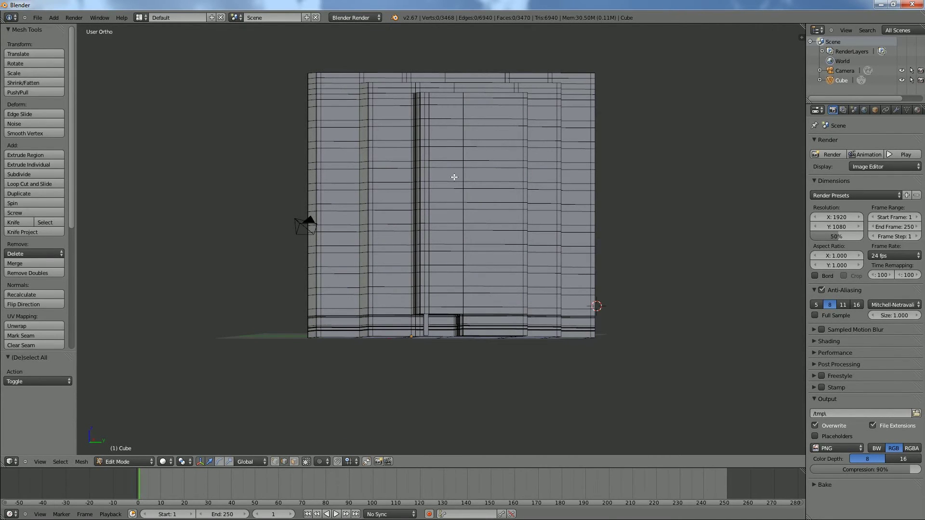
{"action": "key", "text": "KP_3"}
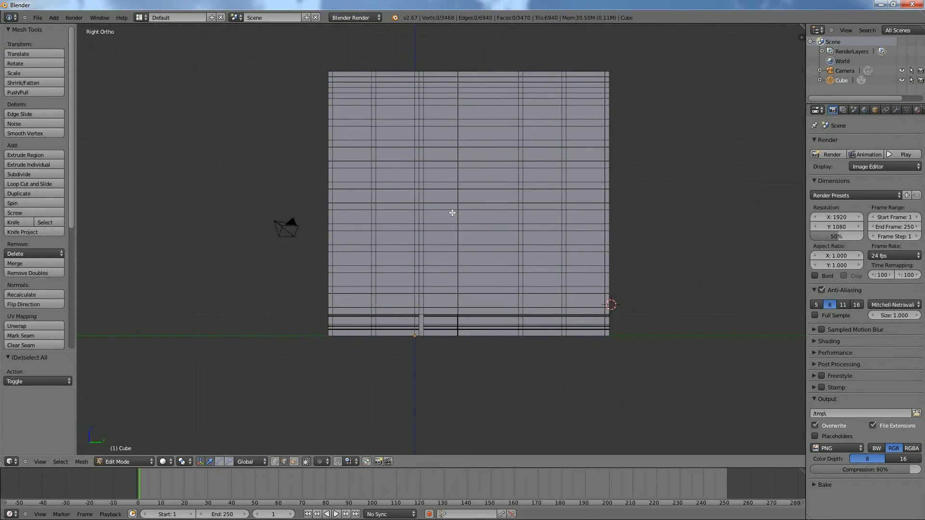
{"action": "scroll", "coordinate": [455, 222], "scroll_direction": "up", "scroll_amount": 1}
{"action": "middle_click_drag", "start_coordinate": [440, 306], "coordinate": [463, 318]}
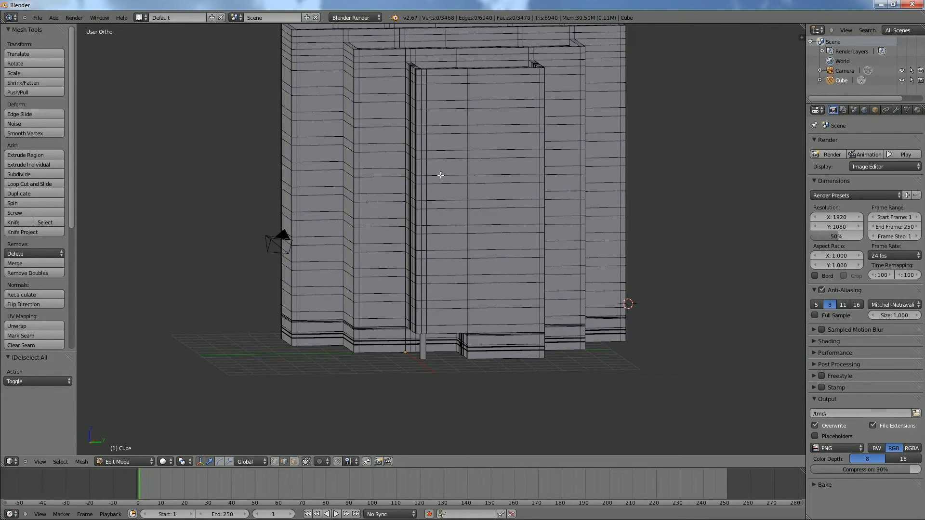
In face select mode and right orthographic view, select the tall window-band faces in all ten rows of the three wall columns on the camera side.
{"action": "left_click", "coordinate": [295, 462]}
{"action": "key", "text": "KP_3"}
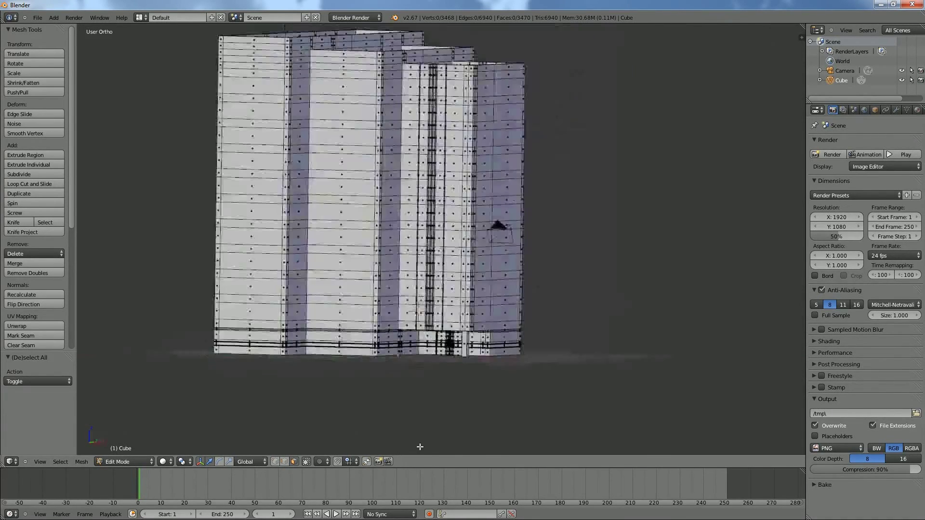
{"action": "middle_click_drag", "start_coordinate": [421, 310], "coordinate": [428, 336]}
{"action": "right_click", "coordinate": [439, 320]}
{"action": "key", "text": "KP_3"}
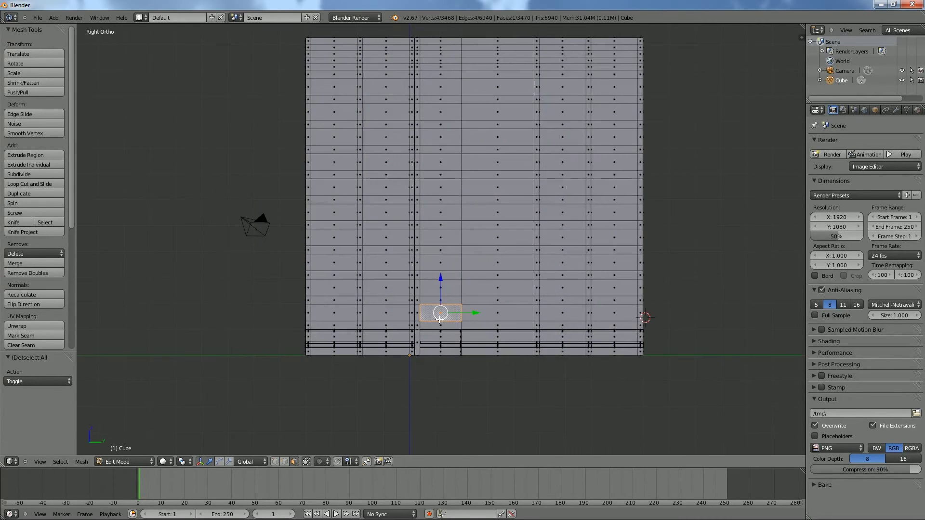
{"action": "right_click", "coordinate": [385, 314], "text": "shift"}
{"action": "right_click", "coordinate": [335, 313], "text": "shift"}
{"action": "right_click", "coordinate": [332, 287], "text": "shift"}
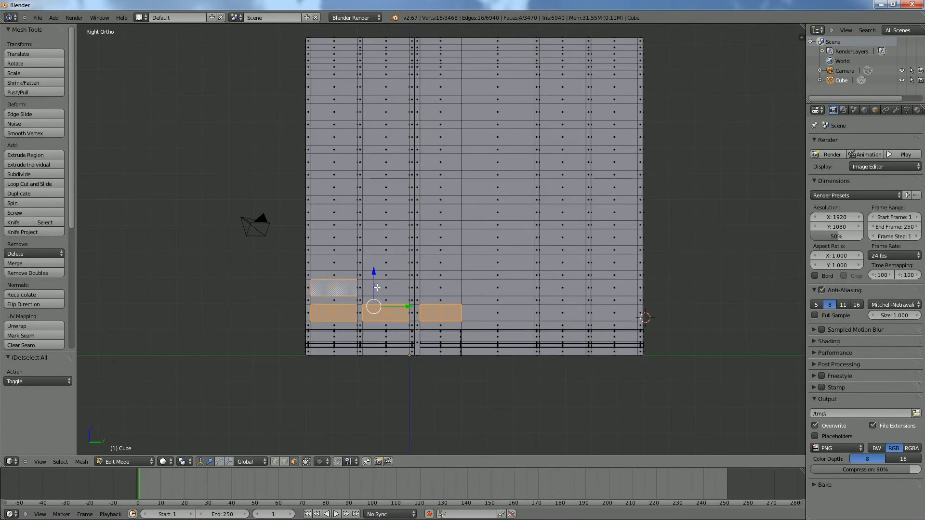
{"action": "right_click", "coordinate": [385, 288], "text": "shift"}
{"action": "right_click", "coordinate": [441, 289], "text": "shift"}
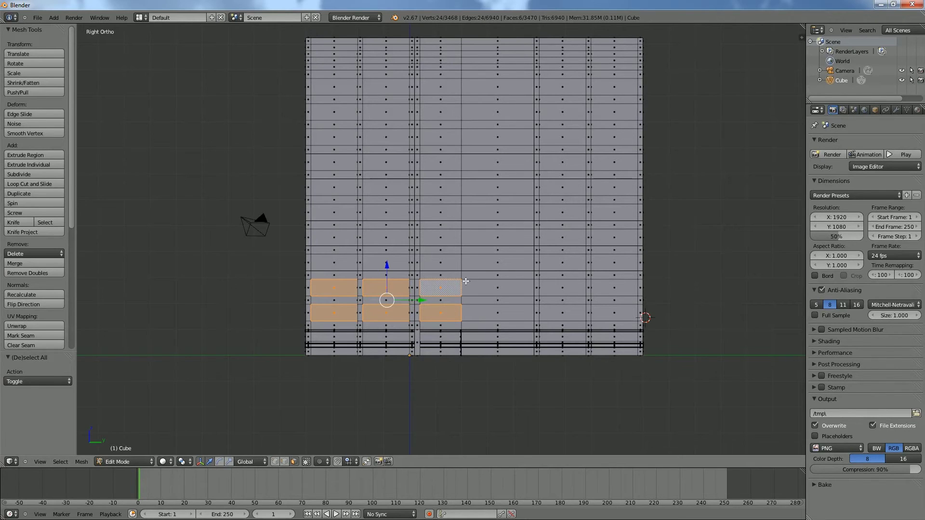
{"action": "right_click", "coordinate": [440, 263], "text": "shift"}
{"action": "right_click", "coordinate": [386, 263], "text": "shift"}
{"action": "right_click", "coordinate": [332, 261], "text": "shift"}
{"action": "right_click", "coordinate": [332, 238], "text": "shift"}
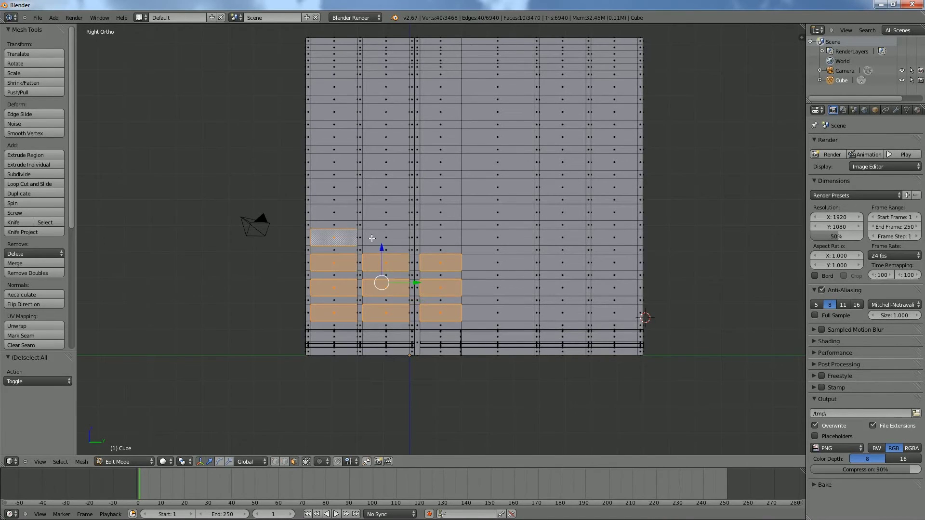
{"action": "right_click", "coordinate": [384, 238], "text": "shift"}
{"action": "right_click", "coordinate": [437, 238], "text": "shift"}
{"action": "right_click", "coordinate": [438, 213], "text": "shift"}
{"action": "right_click", "coordinate": [372, 215], "text": "shift"}
{"action": "right_click", "coordinate": [333, 213], "text": "shift"}
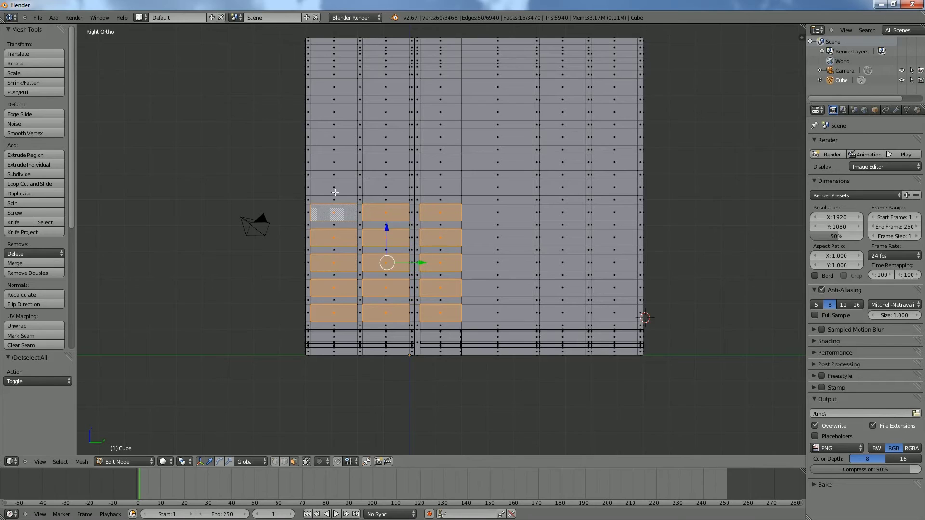
{"action": "right_click", "coordinate": [332, 188], "text": "shift"}
{"action": "right_click", "coordinate": [385, 188], "text": "shift"}
{"action": "right_click", "coordinate": [438, 187], "text": "shift"}
{"action": "right_click", "coordinate": [433, 161], "text": "shift"}
{"action": "right_click", "coordinate": [385, 161], "text": "shift"}
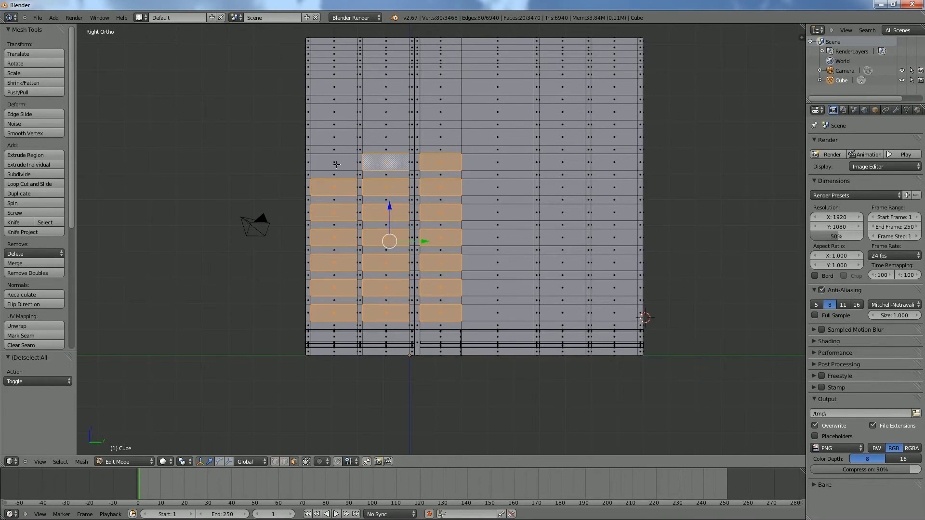
{"action": "right_click", "coordinate": [334, 162], "text": "shift"}
{"action": "right_click", "coordinate": [334, 137], "text": "shift"}
{"action": "right_click", "coordinate": [386, 137], "text": "shift"}
{"action": "right_click", "coordinate": [440, 137], "text": "shift"}
{"action": "right_click", "coordinate": [442, 112], "text": "shift"}
{"action": "right_click", "coordinate": [386, 112], "text": "shift"}
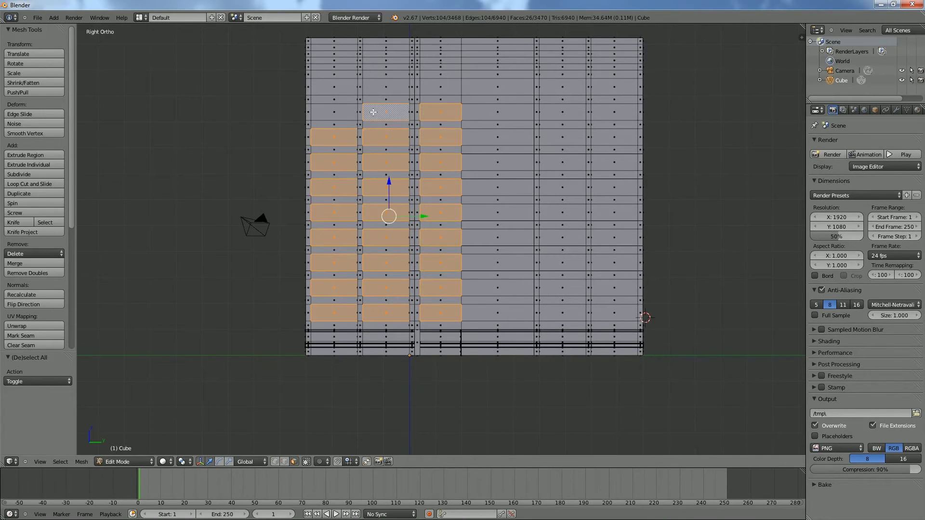
{"action": "right_click", "coordinate": [334, 112], "text": "shift"}
{"action": "right_click", "coordinate": [334, 87], "text": "shift"}
{"action": "right_click", "coordinate": [386, 86], "text": "shift"}
{"action": "right_click", "coordinate": [446, 88], "text": "shift"}
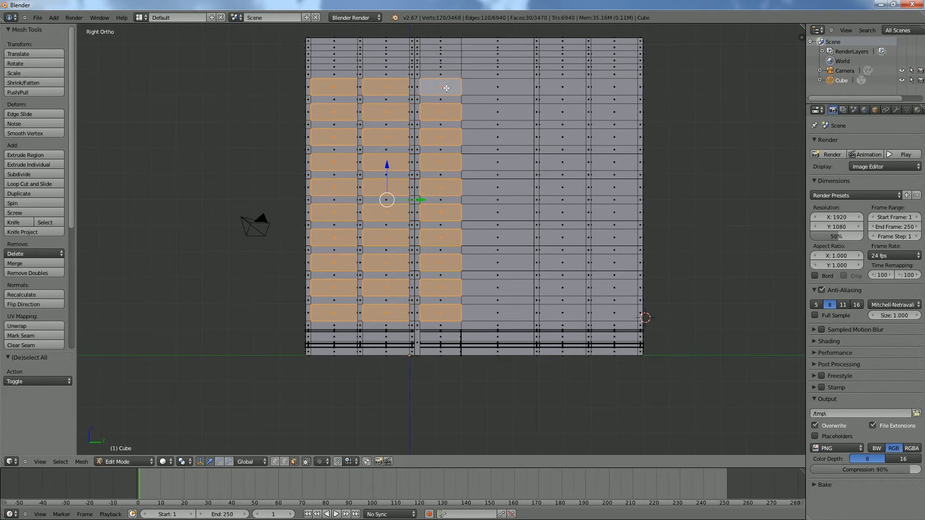
Add the matching tall faces in all ten rows of the two columns beyond the wide plain column to the selection.
{"action": "right_click", "coordinate": [564, 88], "text": "shift"}
{"action": "right_click", "coordinate": [613, 86], "text": "shift"}
{"action": "right_click", "coordinate": [612, 112], "text": "shift"}
{"action": "right_click", "coordinate": [562, 112], "text": "shift"}
{"action": "right_click", "coordinate": [561, 137], "text": "shift"}
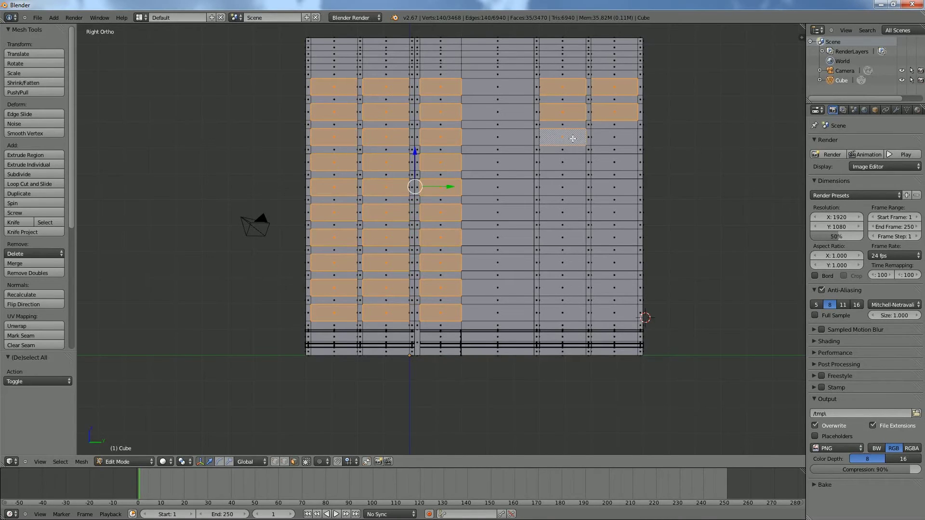
{"action": "right_click", "coordinate": [602, 138], "text": "shift"}
{"action": "right_click", "coordinate": [612, 162], "text": "shift"}
{"action": "right_click", "coordinate": [563, 163], "text": "shift"}
{"action": "right_click", "coordinate": [562, 188], "text": "shift"}
{"action": "right_click", "coordinate": [605, 191], "text": "shift"}
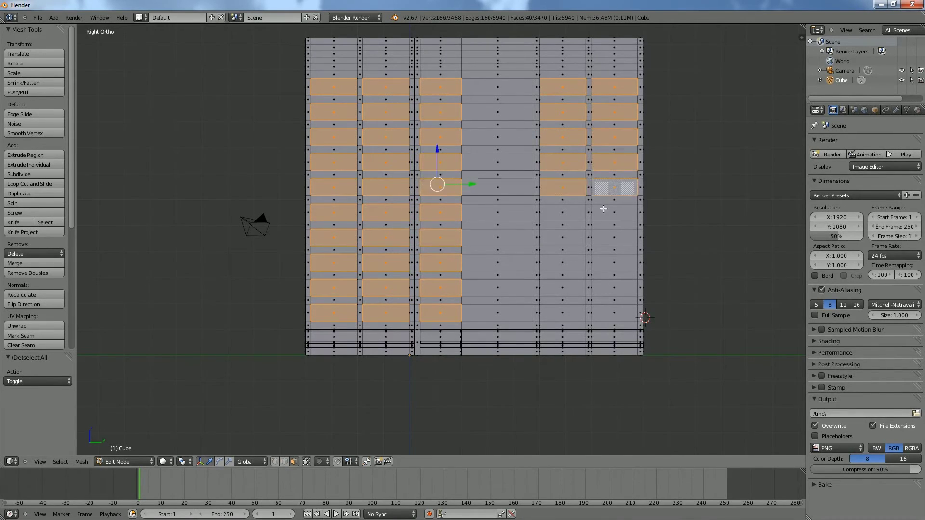
{"action": "right_click", "coordinate": [604, 211], "text": "shift"}
{"action": "right_click", "coordinate": [559, 209], "text": "shift"}
{"action": "right_click", "coordinate": [558, 239], "text": "shift"}
{"action": "right_click", "coordinate": [612, 236], "text": "shift"}
{"action": "right_click", "coordinate": [596, 264], "text": "shift"}
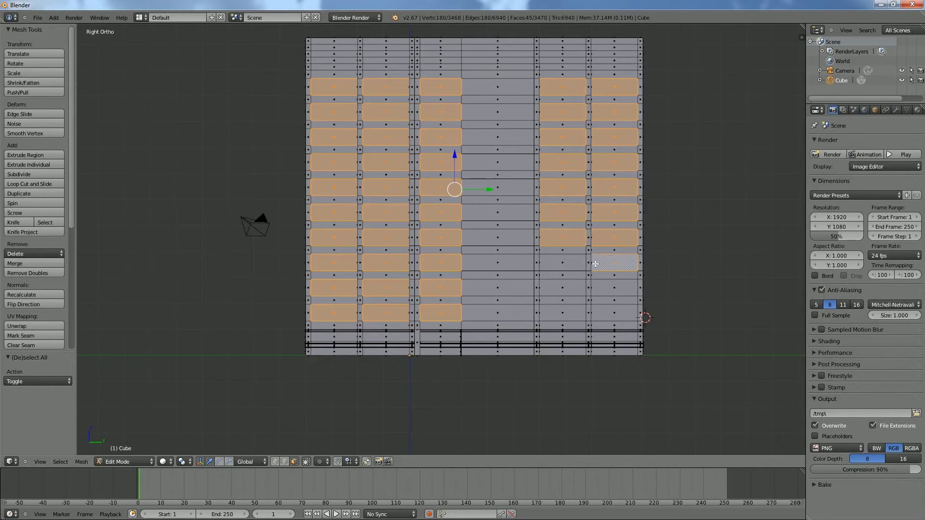
{"action": "right_click", "coordinate": [561, 262], "text": "shift"}
{"action": "right_click", "coordinate": [559, 289], "text": "shift"}
{"action": "right_click", "coordinate": [611, 288], "text": "shift"}
{"action": "right_click", "coordinate": [613, 313], "text": "shift"}
{"action": "right_click", "coordinate": [559, 312], "text": "shift"}
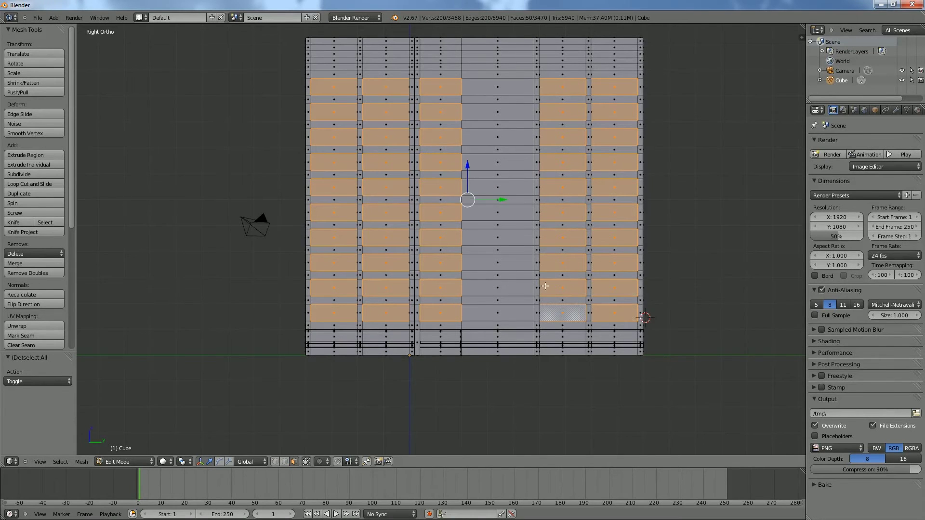
Add the two adjoining narrow faces above the windows in both outermost columns, and inset all selected faces by about 0.046.
{"action": "mouse_move", "coordinate": [353, 77]}
{"action": "middle_mouse_down"}
{"action": "mouse_move", "coordinate": [366, 85]}
{"action": "mouse_move", "coordinate": [351, 72]}
{"action": "middle_mouse_up"}
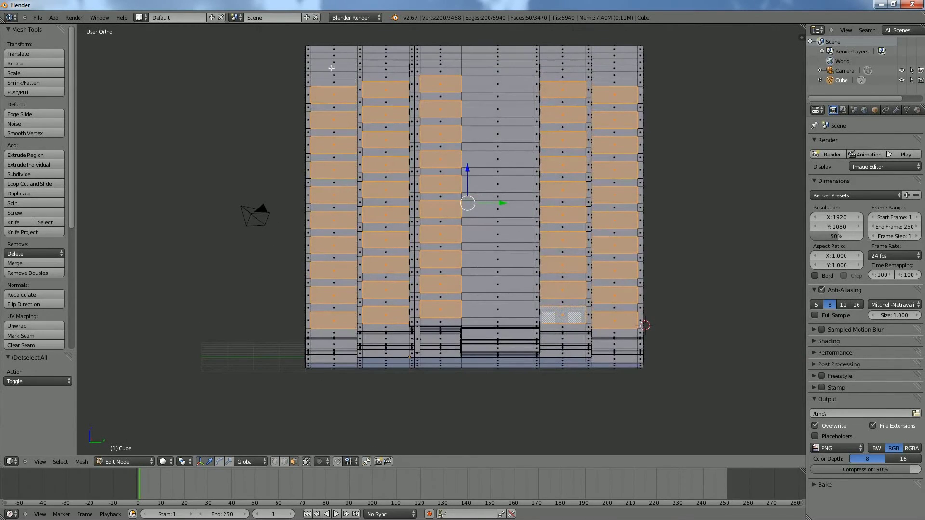
{"action": "right_click", "coordinate": [331, 68], "text": "shift"}
{"action": "right_click", "coordinate": [332, 61], "text": "shift"}
{"action": "middle_click_drag", "start_coordinate": [430, 82], "coordinate": [432, 85]}
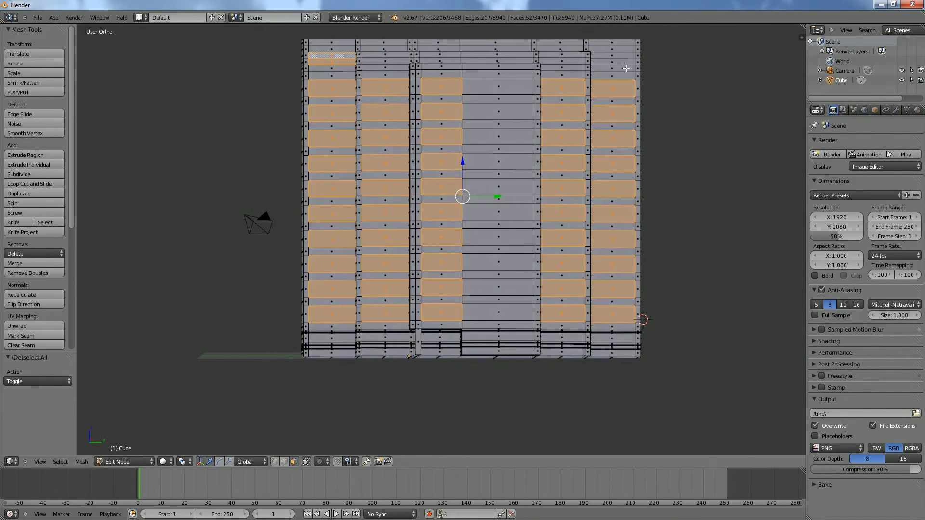
{"action": "key", "text": "KP_1"}
{"action": "key", "text": "KP_3"}
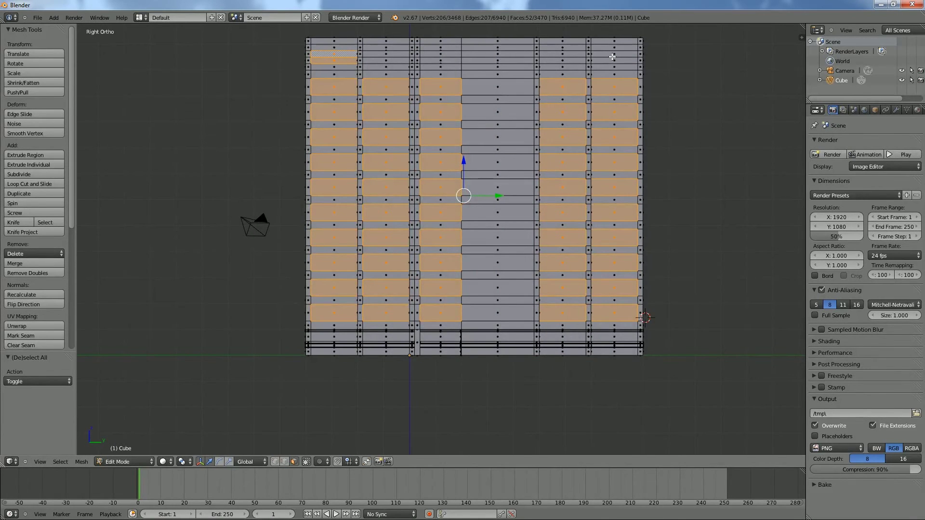
{"action": "right_click", "coordinate": [613, 55], "text": "shift"}
{"action": "right_click", "coordinate": [615, 61], "text": "shift"}
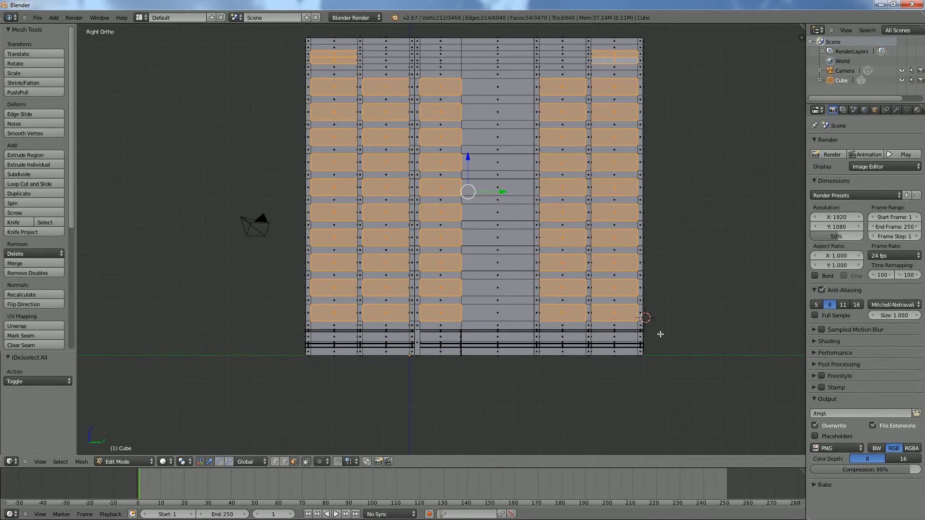
{"action": "key", "text": "i"}
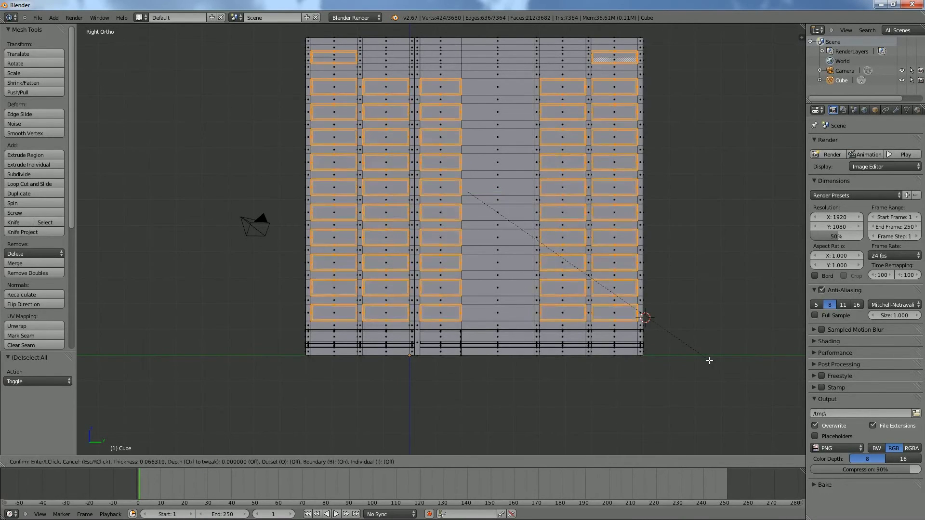
{"action": "left_click", "coordinate": [711, 360]}
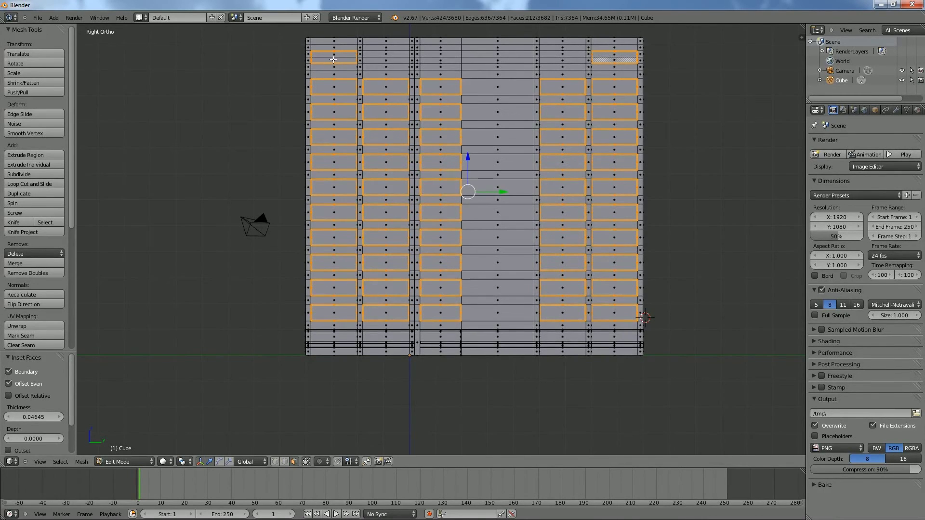
Select only the inner faces of the inset windows in the three camera-side columns, all ten rows plus the outermost column's narrow upper pair.
{"action": "right_click", "coordinate": [333, 59]}
{"action": "right_click", "coordinate": [329, 87], "text": "shift"}
{"action": "right_click", "coordinate": [387, 88], "text": "shift"}
{"action": "right_click", "coordinate": [440, 88], "text": "shift"}
{"action": "right_click", "coordinate": [440, 112], "text": "shift"}
{"action": "right_click", "coordinate": [387, 113], "text": "shift"}
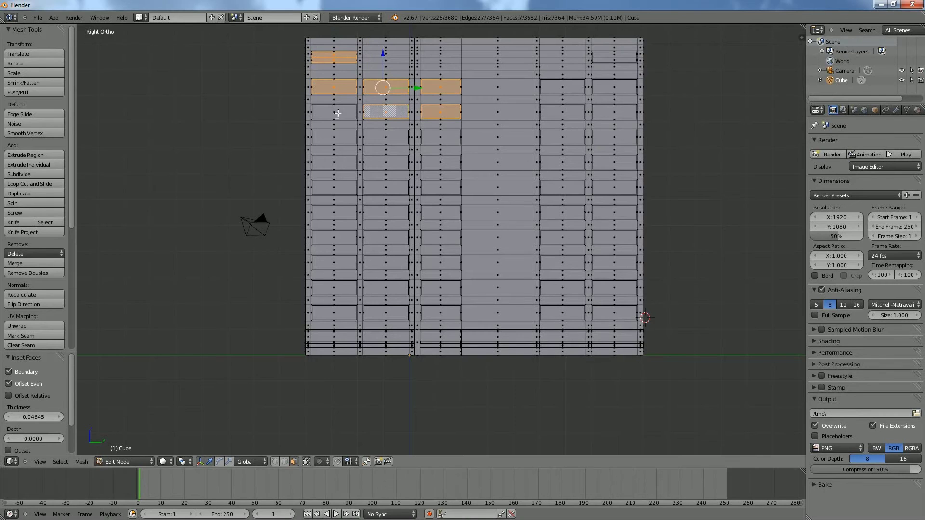
{"action": "right_click", "coordinate": [334, 113], "text": "shift"}
{"action": "right_click", "coordinate": [334, 138], "text": "shift"}
{"action": "right_click", "coordinate": [394, 140], "text": "shift"}
{"action": "right_click", "coordinate": [440, 138], "text": "shift"}
{"action": "right_click", "coordinate": [440, 162], "text": "shift"}
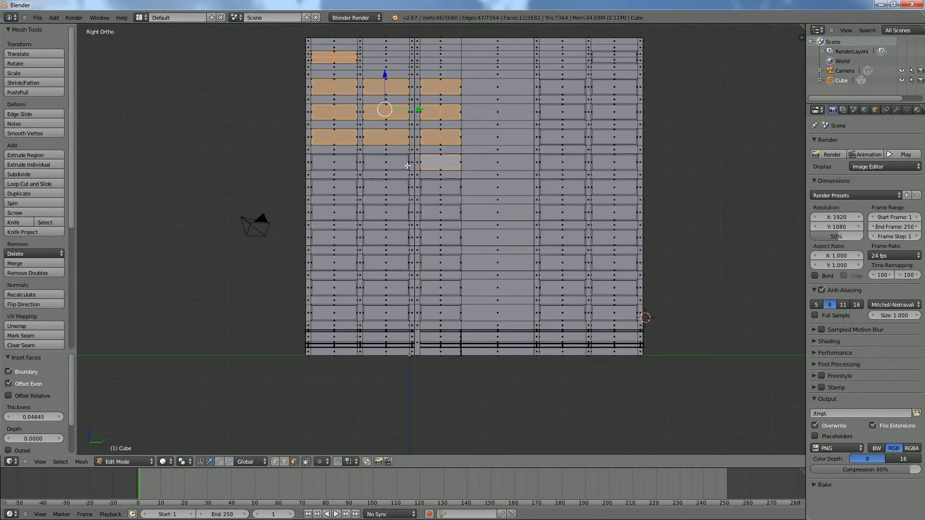
{"action": "right_click", "coordinate": [387, 162], "text": "shift"}
{"action": "right_click", "coordinate": [340, 164], "text": "shift"}
{"action": "right_click", "coordinate": [334, 187], "text": "shift"}
{"action": "right_click", "coordinate": [387, 187], "text": "shift"}
{"action": "right_click", "coordinate": [440, 187], "text": "shift"}
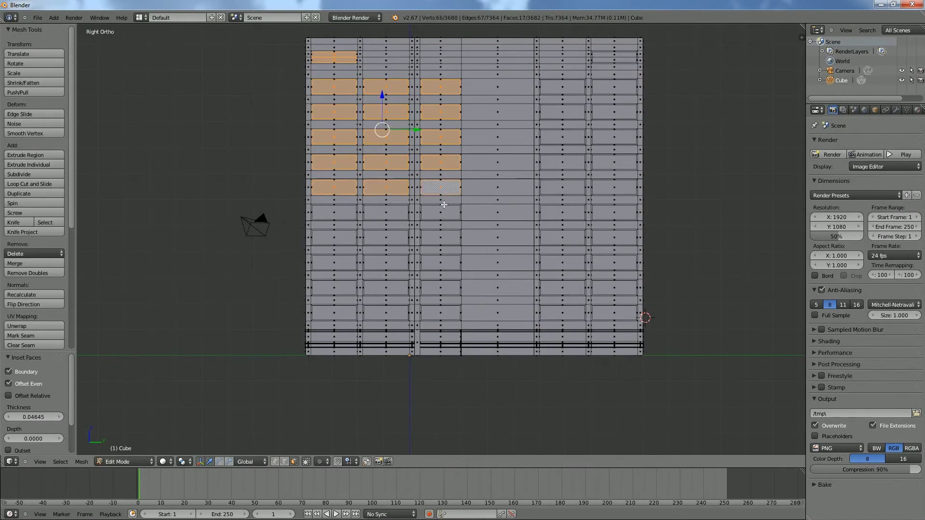
{"action": "right_click", "coordinate": [441, 212], "text": "shift"}
{"action": "right_click", "coordinate": [387, 212], "text": "shift"}
{"action": "right_click", "coordinate": [334, 212], "text": "shift"}
{"action": "right_click", "coordinate": [334, 237], "text": "shift"}
{"action": "right_click", "coordinate": [387, 237], "text": "shift"}
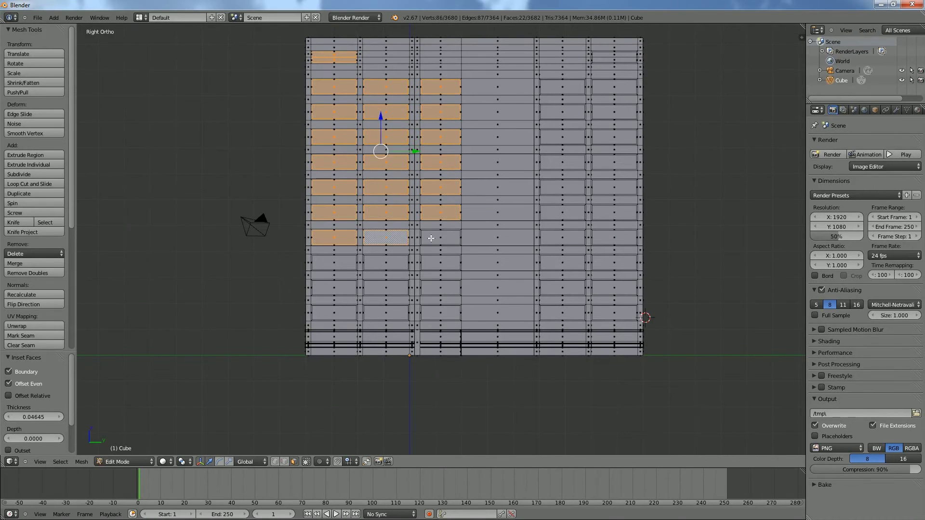
{"action": "right_click", "coordinate": [440, 237], "text": "shift"}
{"action": "right_click", "coordinate": [441, 262], "text": "shift"}
{"action": "right_click", "coordinate": [387, 263], "text": "shift"}
{"action": "right_click", "coordinate": [334, 263], "text": "shift"}
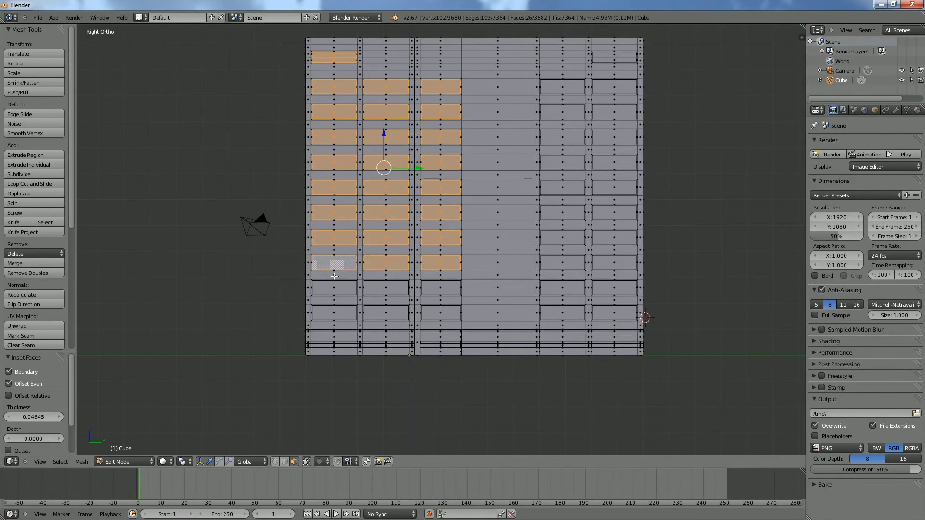
{"action": "right_click", "coordinate": [334, 288], "text": "shift"}
{"action": "right_click", "coordinate": [386, 288], "text": "shift"}
{"action": "right_click", "coordinate": [440, 289], "text": "shift"}
{"action": "right_click", "coordinate": [440, 313], "text": "shift"}
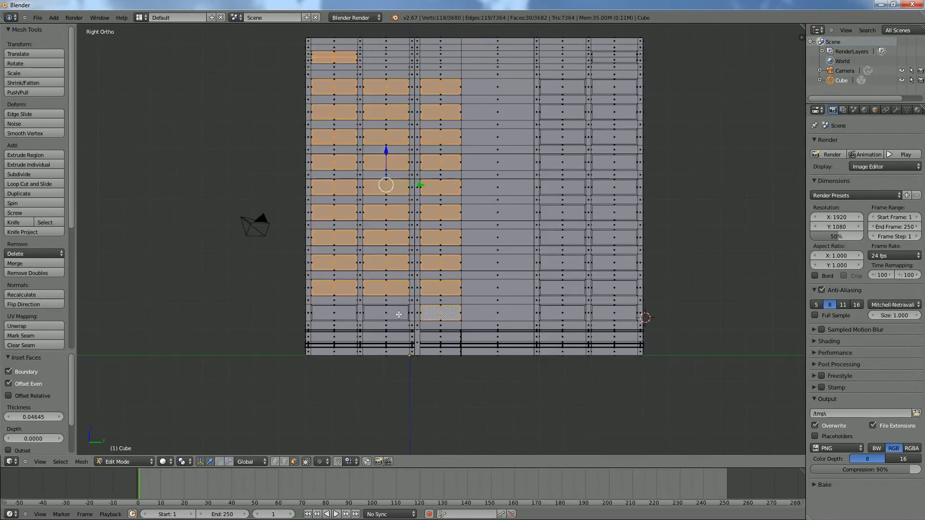
{"action": "right_click", "coordinate": [387, 314], "text": "shift"}
{"action": "right_click", "coordinate": [334, 313], "text": "shift"}
Add the inner window faces in all ten rows of the two columns beyond the wide plain column, plus the outermost column's narrow upper pair.
{"action": "right_click", "coordinate": [575, 315], "text": "shift"}
{"action": "right_click", "coordinate": [614, 313], "text": "shift"}
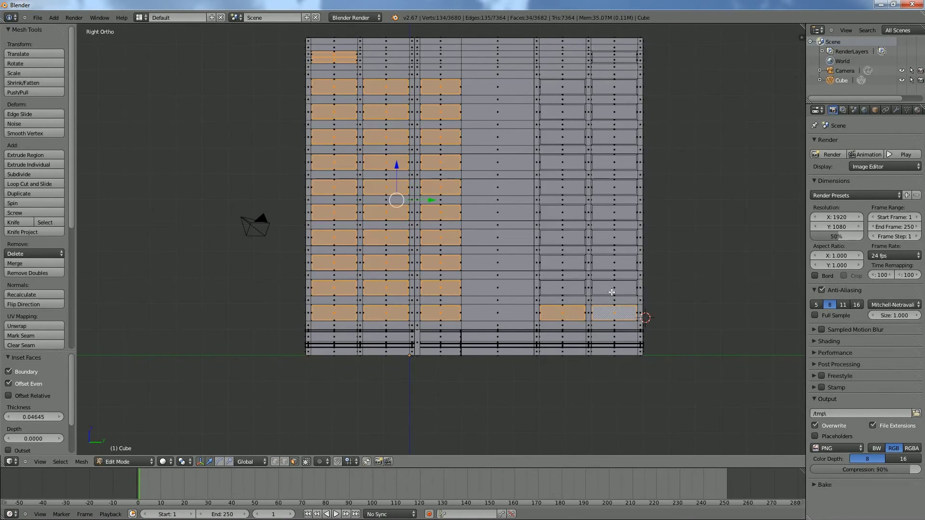
{"action": "right_click", "coordinate": [614, 289], "text": "shift"}
{"action": "right_click", "coordinate": [566, 288], "text": "shift"}
{"action": "right_click", "coordinate": [576, 264], "text": "shift"}
{"action": "right_click", "coordinate": [598, 265], "text": "shift"}
{"action": "right_click", "coordinate": [610, 243], "text": "shift"}
{"action": "right_click", "coordinate": [573, 239], "text": "shift"}
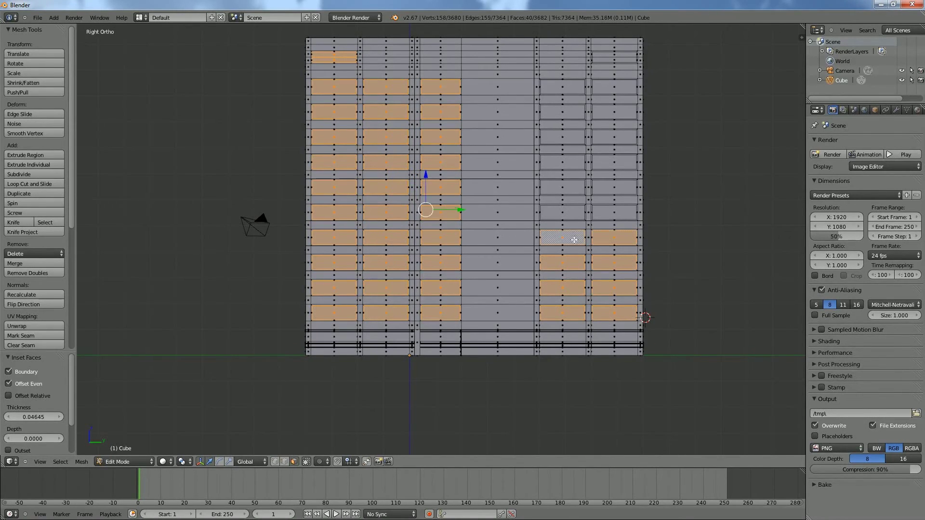
{"action": "right_click", "coordinate": [571, 216], "text": "shift"}
{"action": "right_click", "coordinate": [608, 215], "text": "shift"}
{"action": "right_click", "coordinate": [616, 190], "text": "shift"}
{"action": "right_click", "coordinate": [575, 190], "text": "shift"}
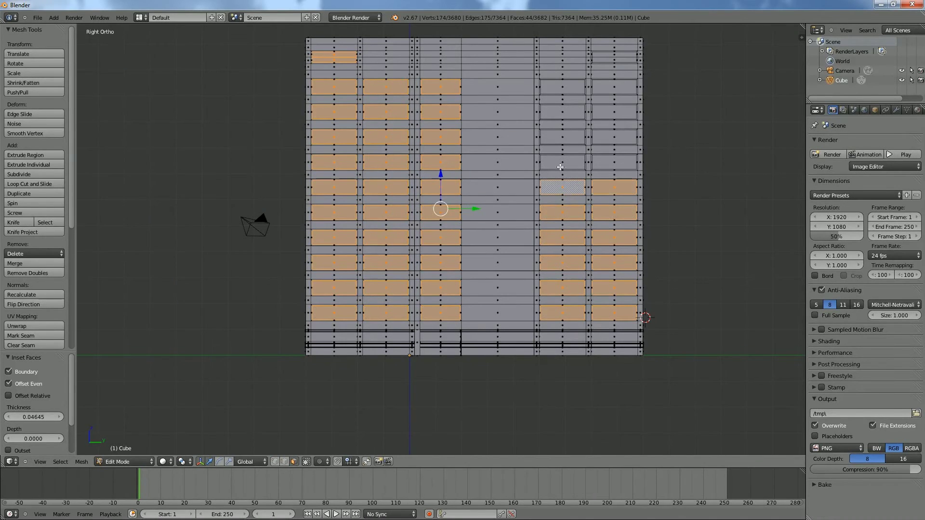
{"action": "right_click", "coordinate": [562, 166], "text": "shift"}
{"action": "right_click", "coordinate": [614, 156], "text": "shift"}
{"action": "right_click", "coordinate": [616, 139], "text": "shift"}
{"action": "right_click", "coordinate": [565, 136], "text": "shift"}
{"action": "right_click", "coordinate": [561, 112], "text": "shift"}
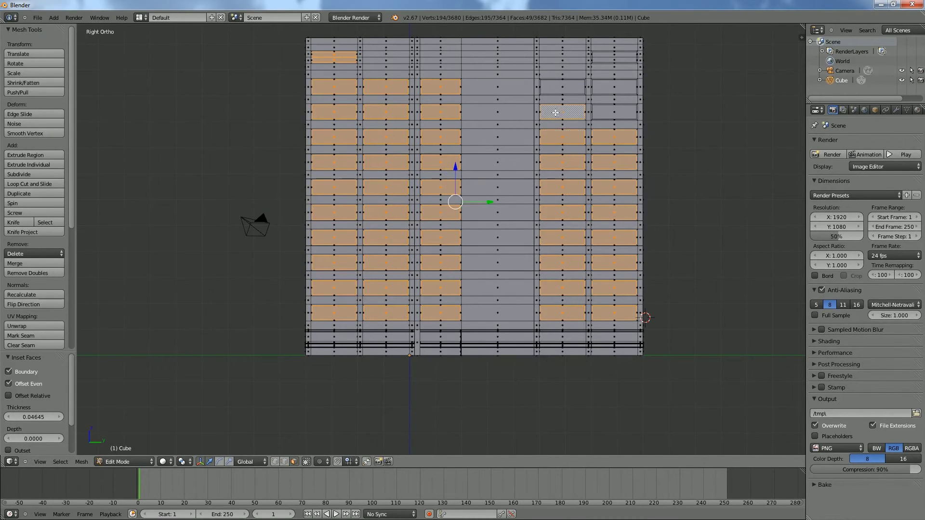
{"action": "right_click", "coordinate": [614, 110], "text": "shift"}
{"action": "right_click", "coordinate": [608, 89], "text": "shift"}
{"action": "right_click", "coordinate": [586, 90], "text": "shift"}
{"action": "right_click", "coordinate": [616, 59], "text": "shift"}
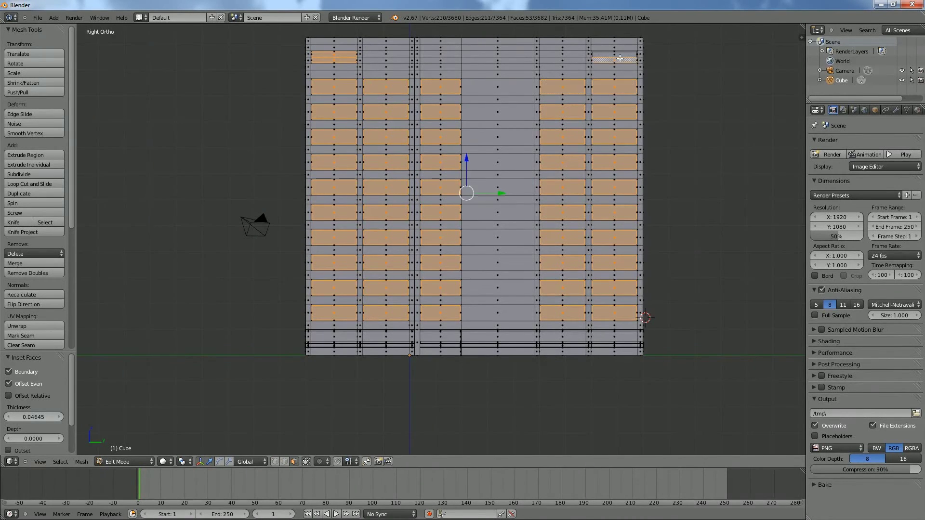
{"action": "right_click", "coordinate": [619, 59], "text": "shift"}
{"action": "right_click", "coordinate": [624, 55], "text": "shift"}
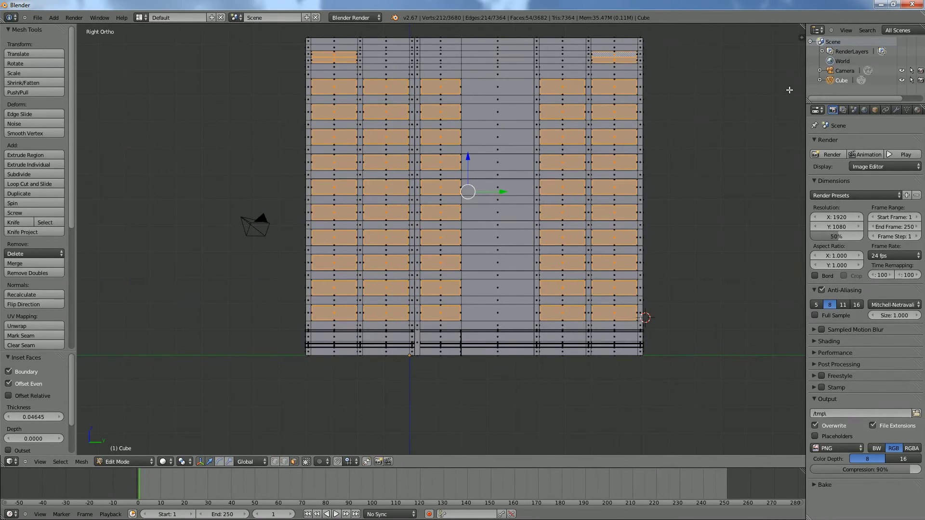
In wireframe top view, extrude the selected window faces inward by about 0.041, and check the recesses in solid shading.
{"action": "key", "text": "KP_7"}
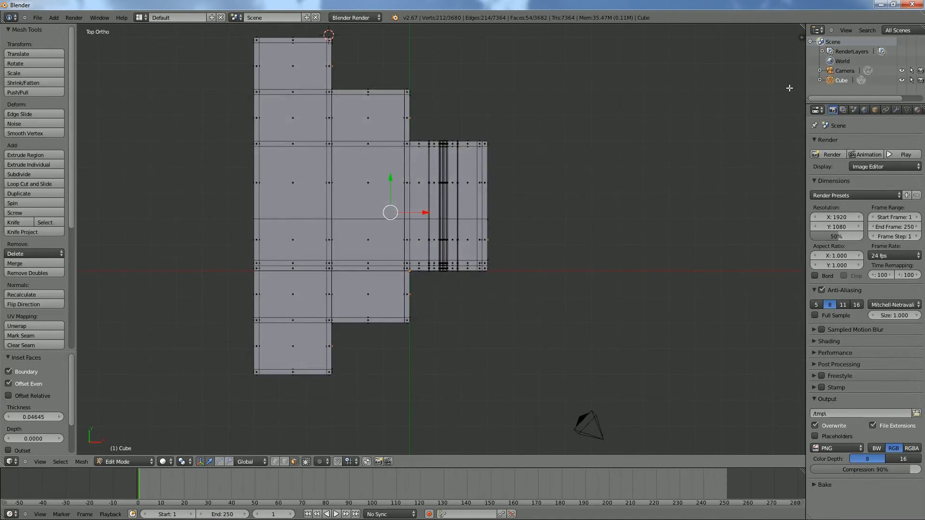
{"action": "key", "text": "z"}
{"action": "scroll", "coordinate": [487, 240], "scroll_direction": "up", "scroll_amount": 3}
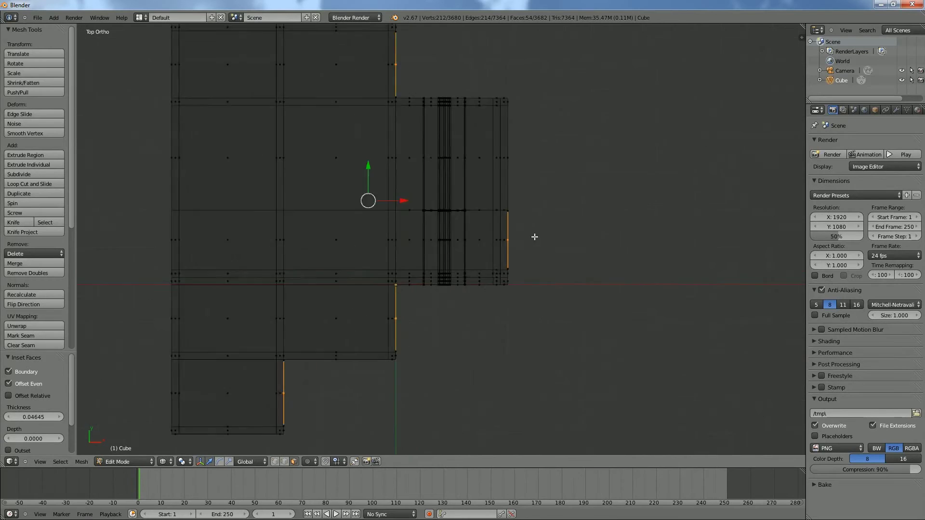
{"action": "scroll", "coordinate": [549, 268], "scroll_direction": "up", "scroll_amount": 4}
{"action": "middle_click_drag", "start_coordinate": [590, 277], "coordinate": [596, 187], "text": "shift"}
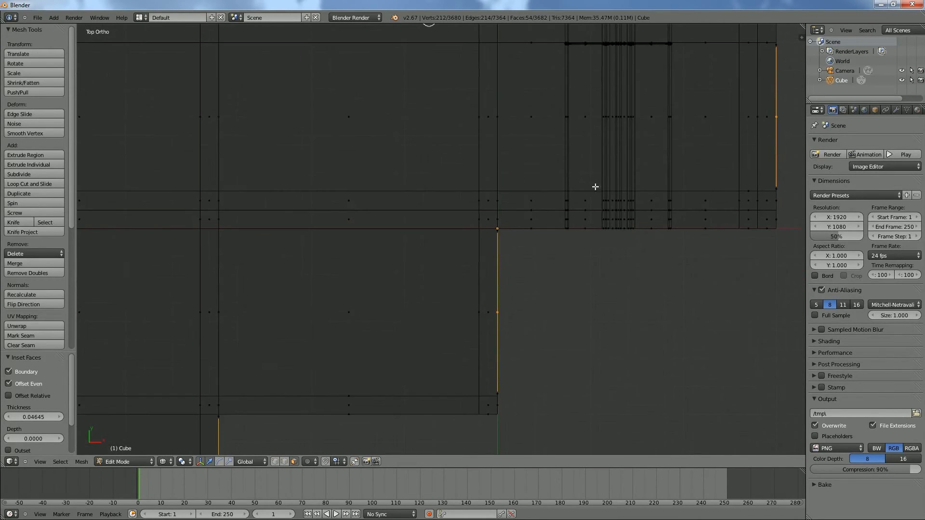
{"action": "key", "text": "e"}
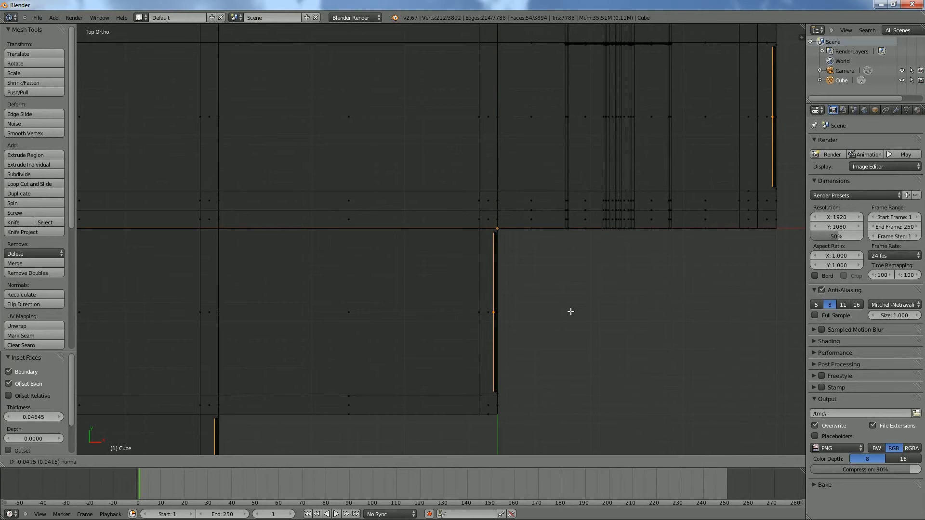
{"action": "left_click", "coordinate": [571, 311]}
{"action": "scroll", "coordinate": [571, 311], "scroll_direction": "down", "scroll_amount": 6}
{"action": "middle_click_drag", "start_coordinate": [571, 312], "coordinate": [506, 258]}
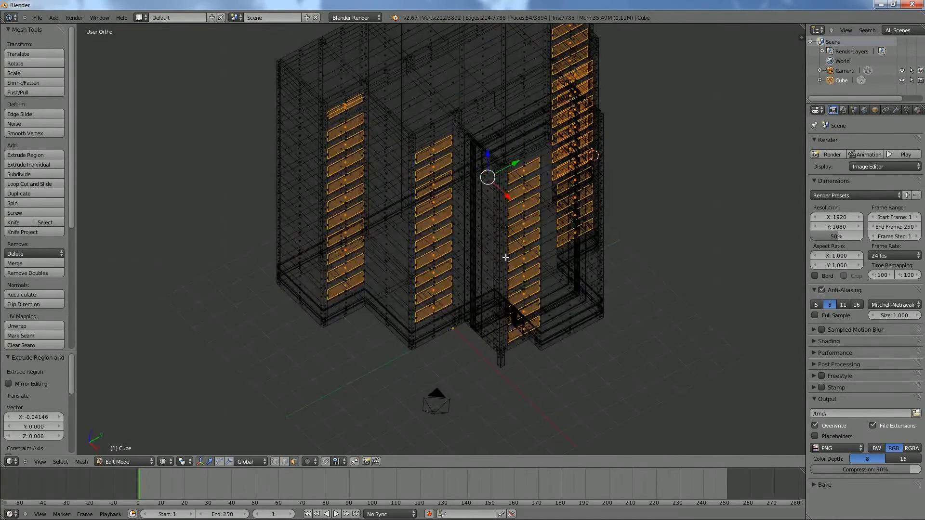
{"action": "key", "text": "Tab"}
{"action": "key", "text": "z"}
{"action": "middle_click_drag", "start_coordinate": [654, 309], "coordinate": [632, 265]}
{"action": "middle_click_drag", "start_coordinate": [420, 252], "coordinate": [541, 252]}
{"action": "key", "text": "Tab"}
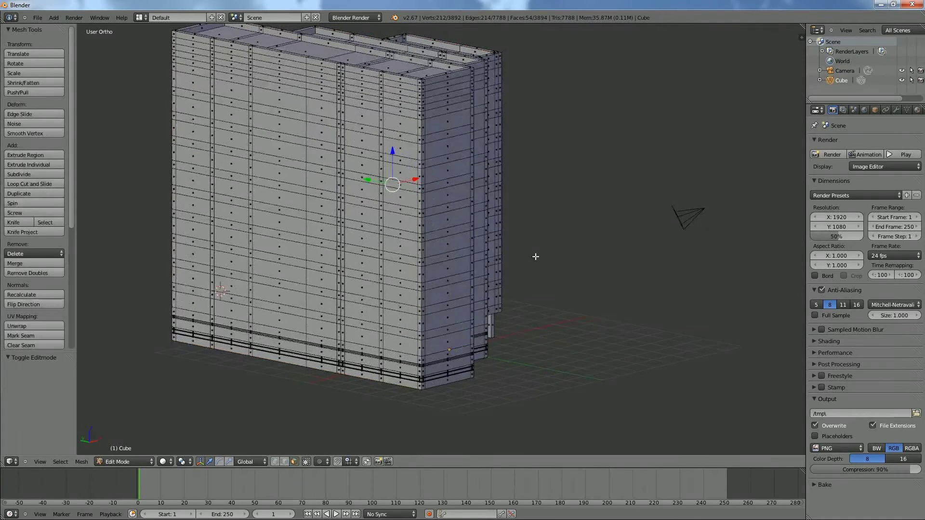
On the building's opposite side, select the tall window-band faces in all ten rows of the two outermost camera-side columns, plus the outermost narrow upper pair.
{"action": "key", "text": "KP_7"}
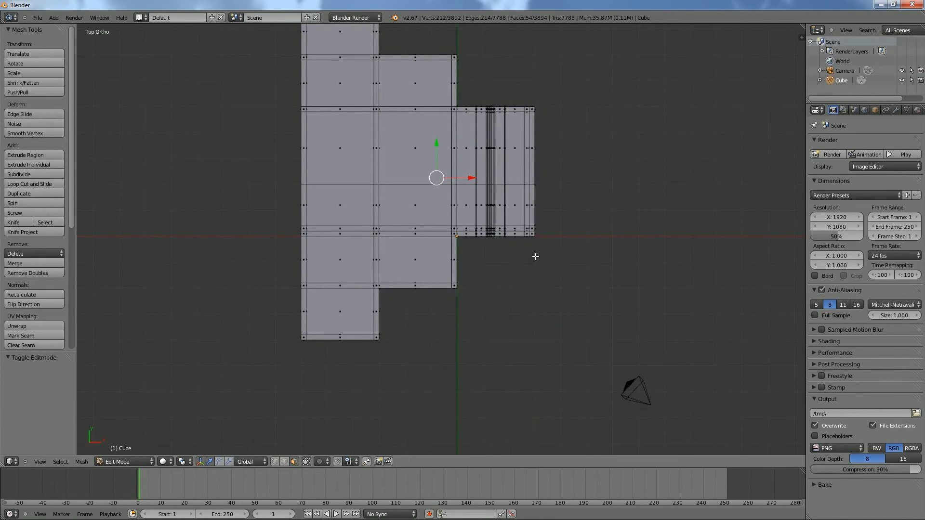
{"action": "key", "text": "KP_3"}
{"action": "key", "text": "KP_1"}
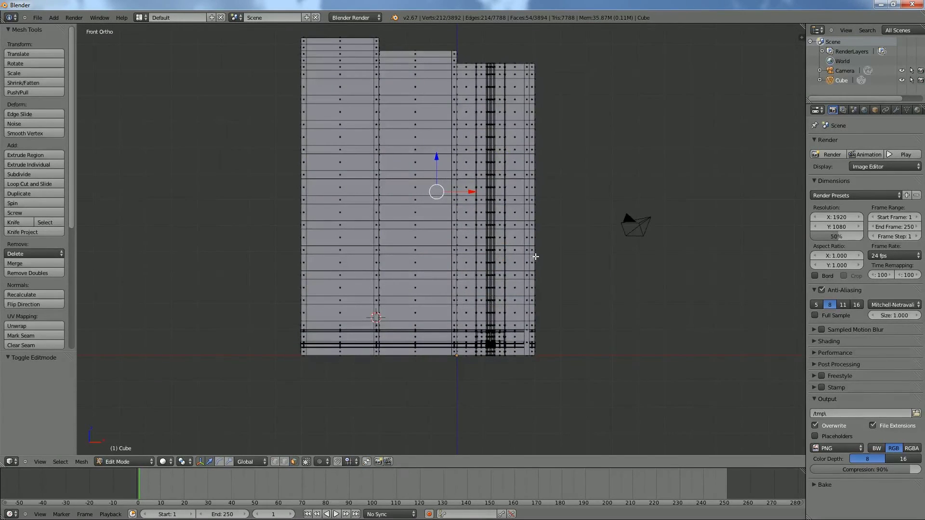
{"action": "key", "text": "KP_4"}
{"action": "key", "text": "KP_4"}
{"action": "key", "text": "KP_4"}
{"action": "key", "text": "KP_4"}
{"action": "key", "text": "KP_4"}
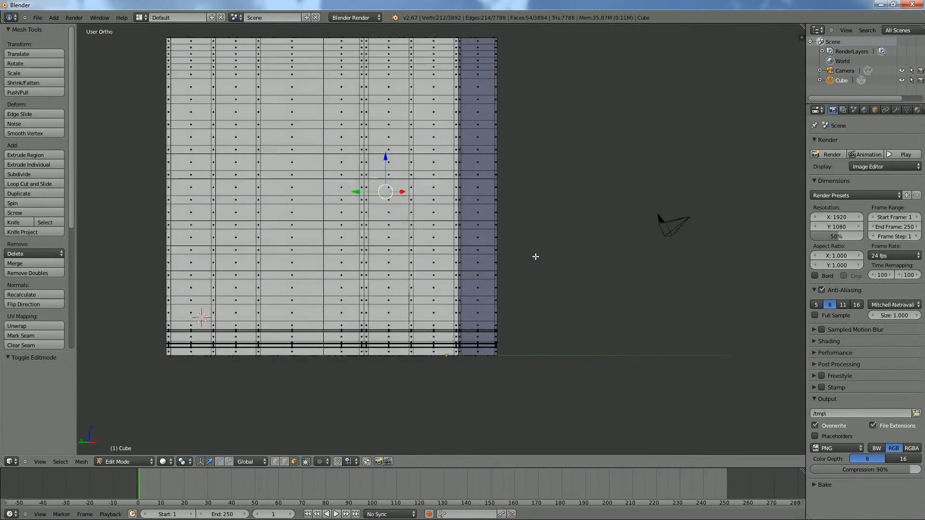
{"action": "key", "text": "KP_4"}
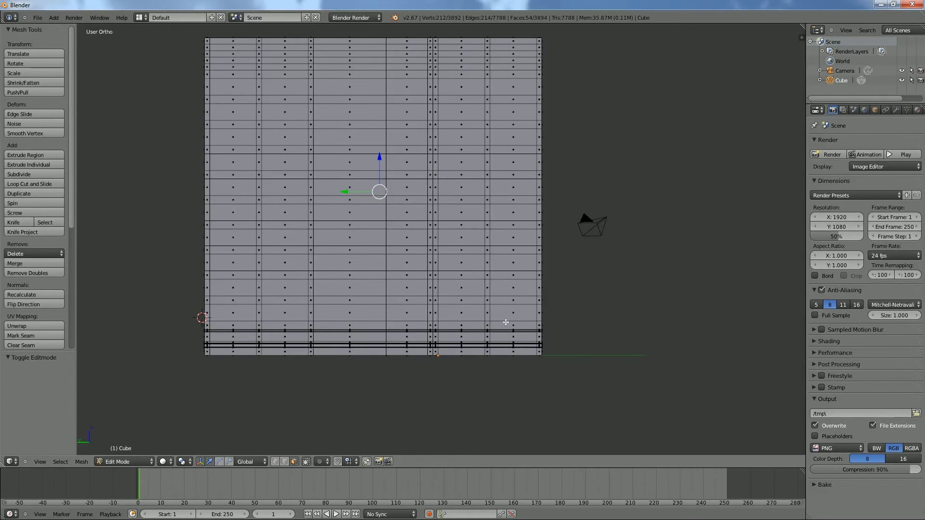
{"action": "right_click", "coordinate": [506, 323]}
{"action": "right_click", "coordinate": [464, 310], "text": "shift"}
{"action": "right_click", "coordinate": [461, 285], "text": "shift"}
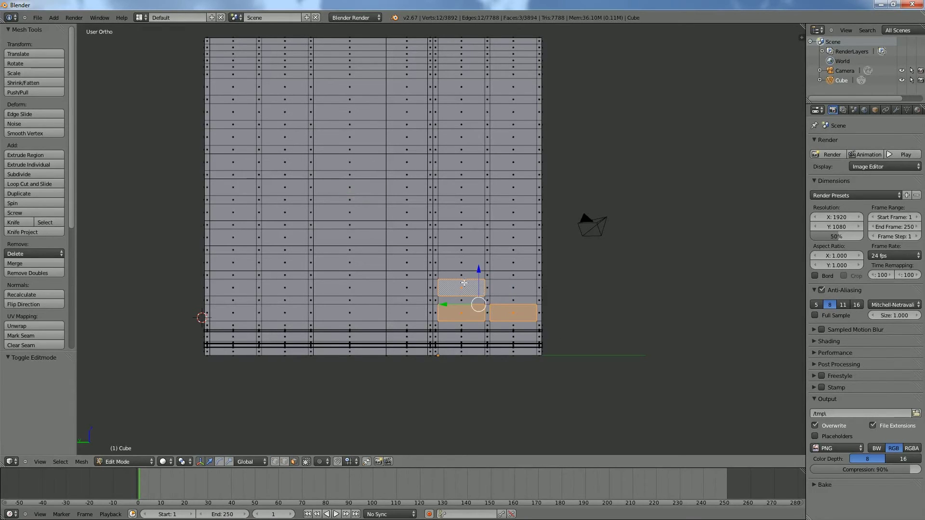
{"action": "right_click", "coordinate": [500, 291], "text": "shift"}
{"action": "right_click", "coordinate": [505, 262], "text": "shift"}
{"action": "right_click", "coordinate": [458, 261], "text": "shift"}
{"action": "right_click", "coordinate": [462, 235], "text": "shift"}
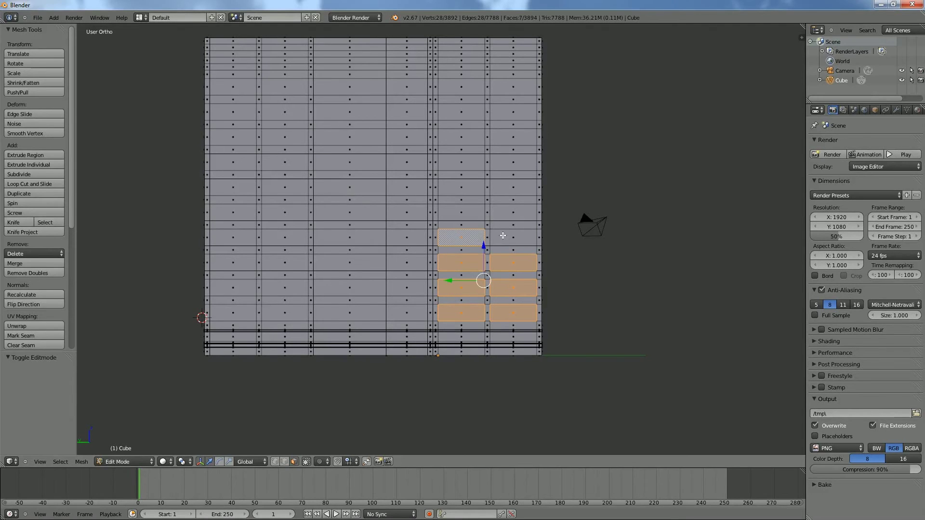
{"action": "right_click", "coordinate": [508, 235], "text": "shift"}
{"action": "right_click", "coordinate": [509, 216], "text": "shift"}
{"action": "right_click", "coordinate": [459, 212], "text": "shift"}
{"action": "right_click", "coordinate": [458, 184], "text": "shift"}
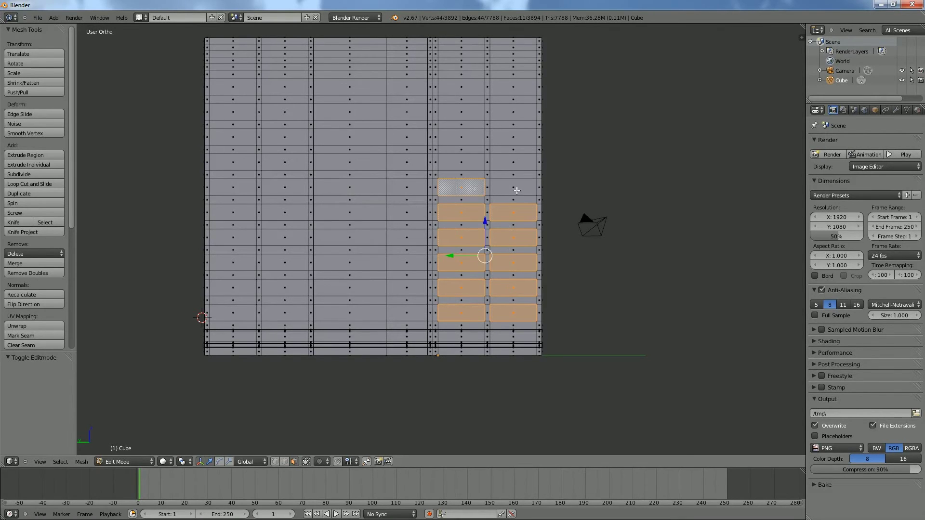
{"action": "right_click", "coordinate": [517, 190], "text": "shift"}
{"action": "right_click", "coordinate": [518, 162], "text": "shift"}
{"action": "right_click", "coordinate": [462, 163], "text": "shift"}
{"action": "right_click", "coordinate": [465, 140], "text": "shift"}
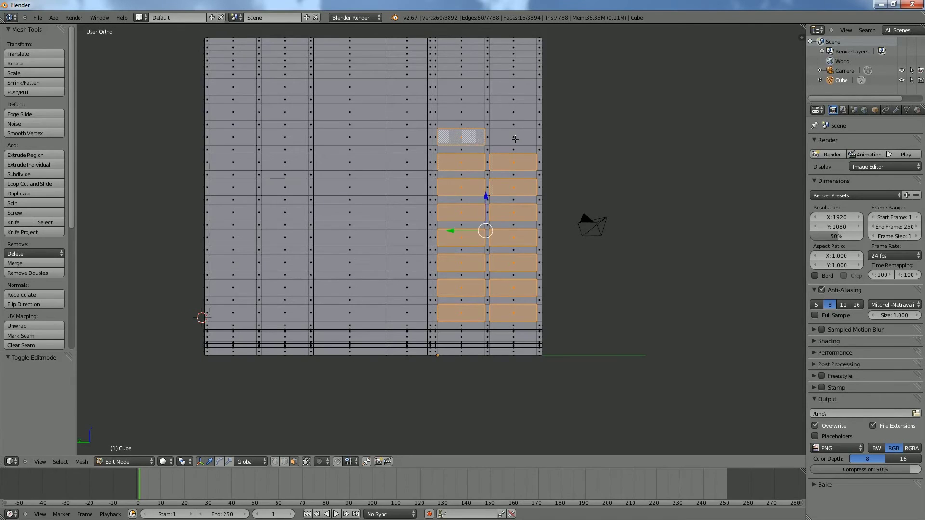
{"action": "right_click", "coordinate": [515, 138], "text": "shift"}
{"action": "right_click", "coordinate": [513, 110], "text": "shift"}
{"action": "right_click", "coordinate": [468, 113], "text": "shift"}
{"action": "right_click", "coordinate": [460, 90], "text": "shift"}
{"action": "right_click", "coordinate": [512, 89], "text": "shift"}
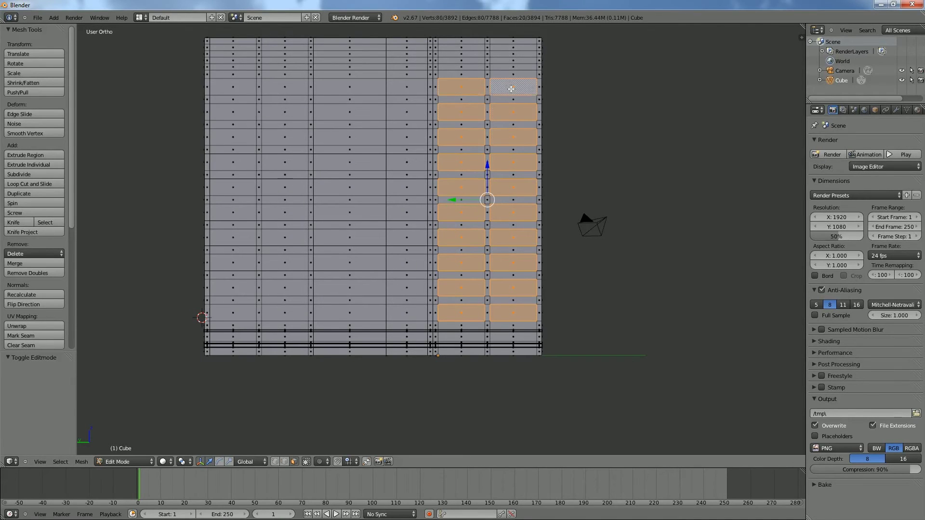
{"action": "right_click", "coordinate": [515, 59], "text": "shift"}
{"action": "right_click", "coordinate": [517, 52], "text": "shift"}
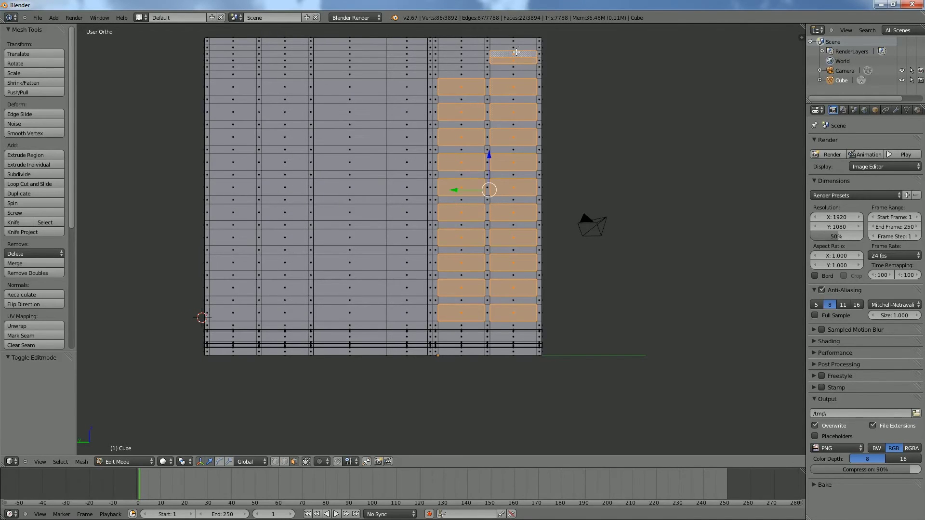
Add the tall window-band faces in all ten rows of the column bordering the wide plain column on the camera side.
{"action": "right_click", "coordinate": [407, 312], "text": "shift"}
{"action": "right_click", "coordinate": [406, 287], "text": "shift"}
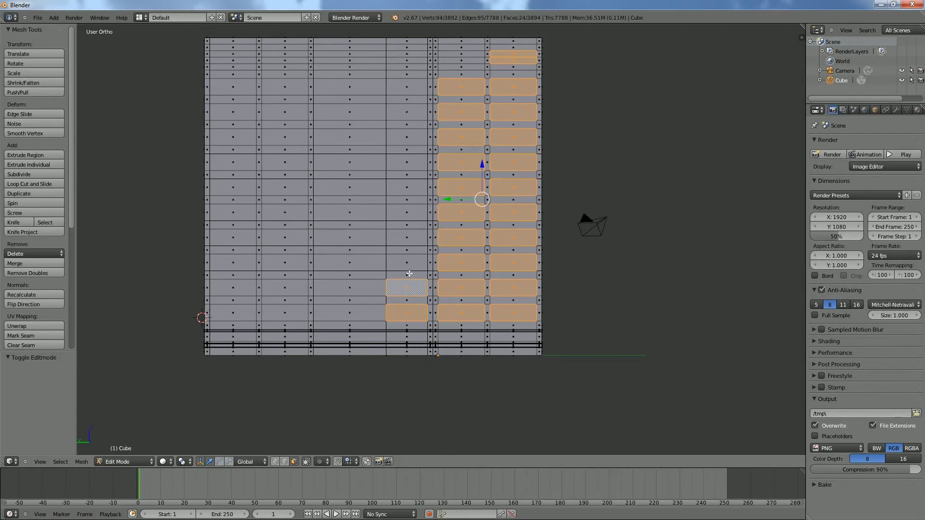
{"action": "right_click", "coordinate": [410, 263], "text": "shift"}
{"action": "right_click", "coordinate": [408, 237], "text": "shift"}
{"action": "right_click", "coordinate": [408, 212], "text": "shift"}
{"action": "right_click", "coordinate": [406, 189], "text": "shift"}
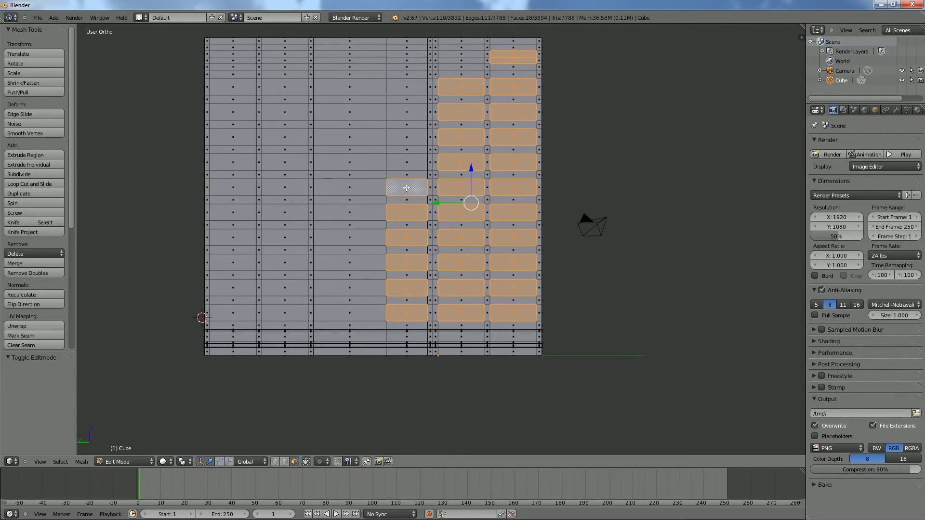
{"action": "right_click", "coordinate": [410, 163], "text": "shift"}
{"action": "right_click", "coordinate": [408, 137], "text": "shift"}
{"action": "right_click", "coordinate": [408, 112], "text": "shift"}
{"action": "right_click", "coordinate": [408, 86], "text": "shift"}
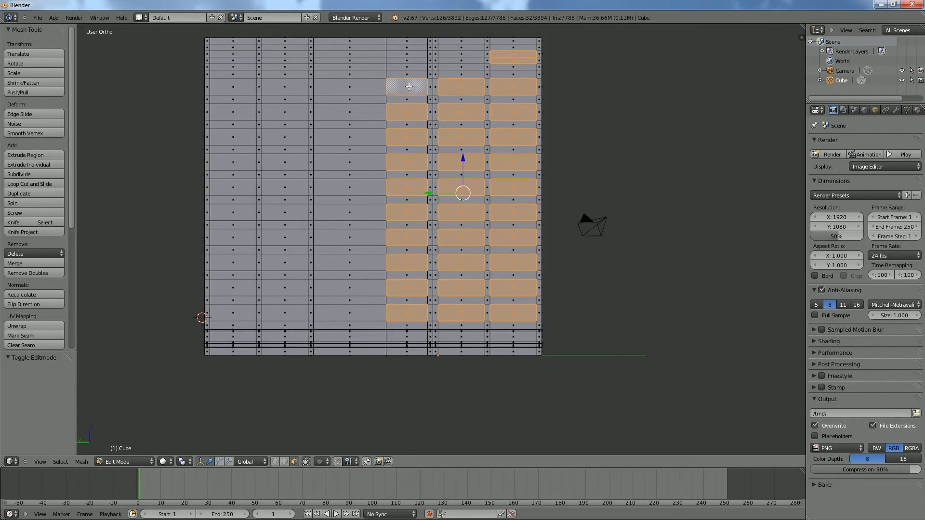
Add the ten tall rows in the two columns beyond the plain column and the far outermost narrow upper pair, and inset all selected faces by about 0.047.
{"action": "right_click", "coordinate": [285, 91], "text": "shift"}
{"action": "right_click", "coordinate": [236, 87], "text": "shift"}
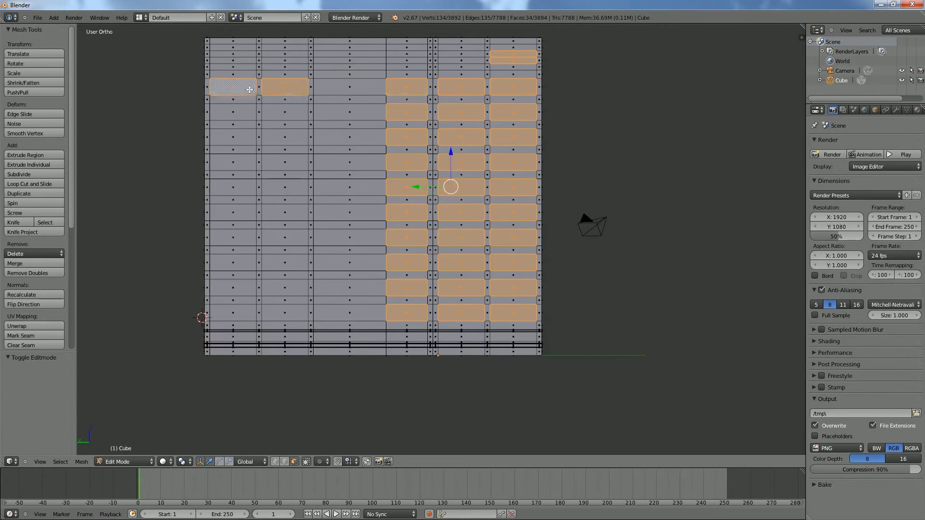
{"action": "right_click", "coordinate": [282, 112], "text": "shift"}
{"action": "right_click", "coordinate": [246, 114], "text": "shift"}
{"action": "right_click", "coordinate": [292, 137], "text": "shift"}
{"action": "right_click", "coordinate": [241, 138], "text": "shift"}
{"action": "right_click", "coordinate": [285, 163], "text": "shift"}
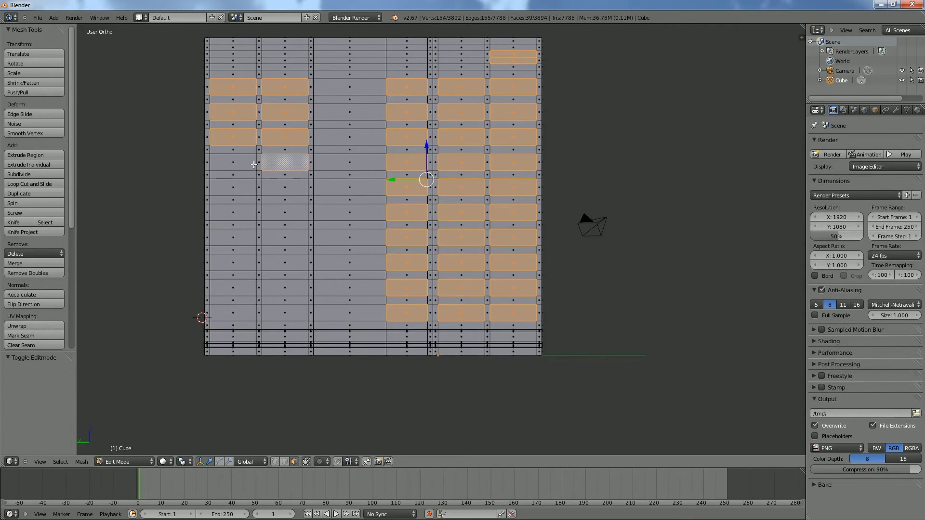
{"action": "right_click", "coordinate": [239, 165], "text": "shift"}
{"action": "right_click", "coordinate": [285, 192], "text": "shift"}
{"action": "right_click", "coordinate": [242, 194], "text": "shift"}
{"action": "right_click", "coordinate": [281, 219], "text": "shift"}
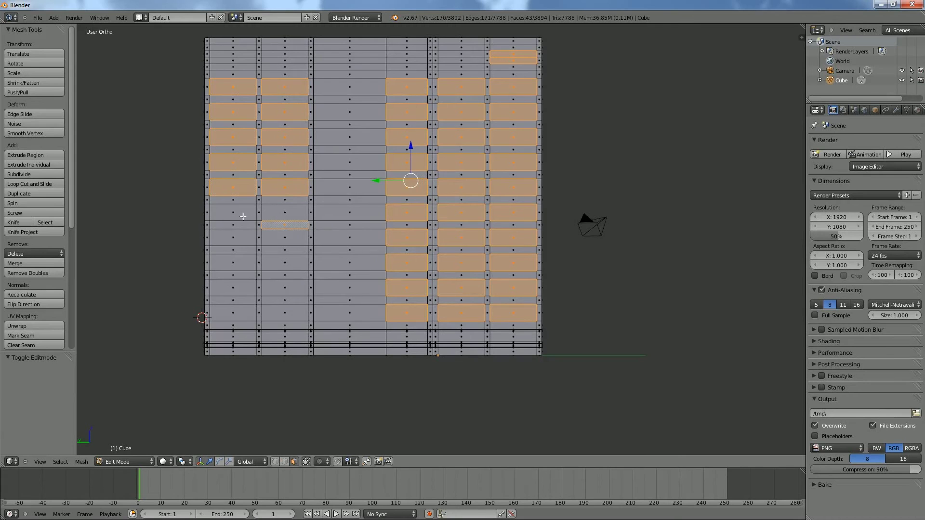
{"action": "right_click", "coordinate": [239, 215], "text": "shift"}
{"action": "right_click", "coordinate": [282, 239], "text": "shift"}
{"action": "right_click", "coordinate": [240, 240], "text": "shift"}
{"action": "right_click", "coordinate": [284, 267], "text": "shift"}
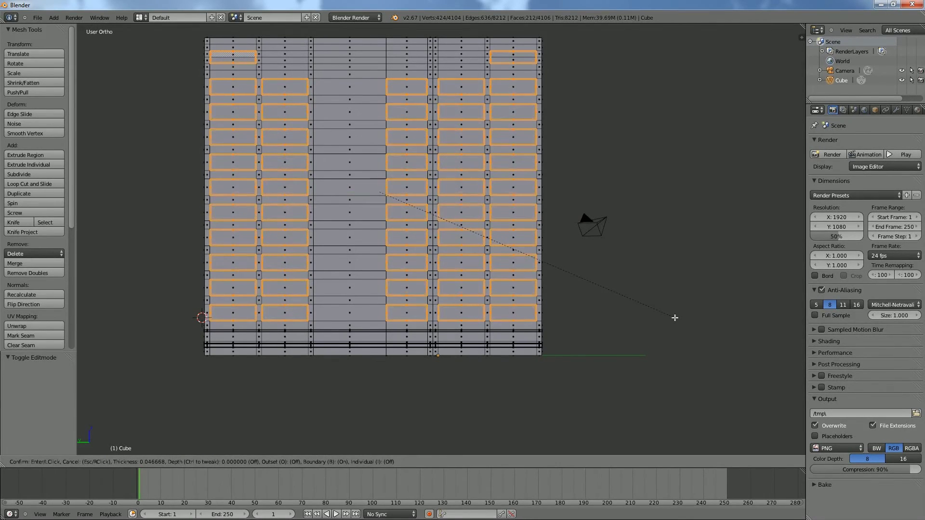
{"action": "left_click", "coordinate": [675, 317]}
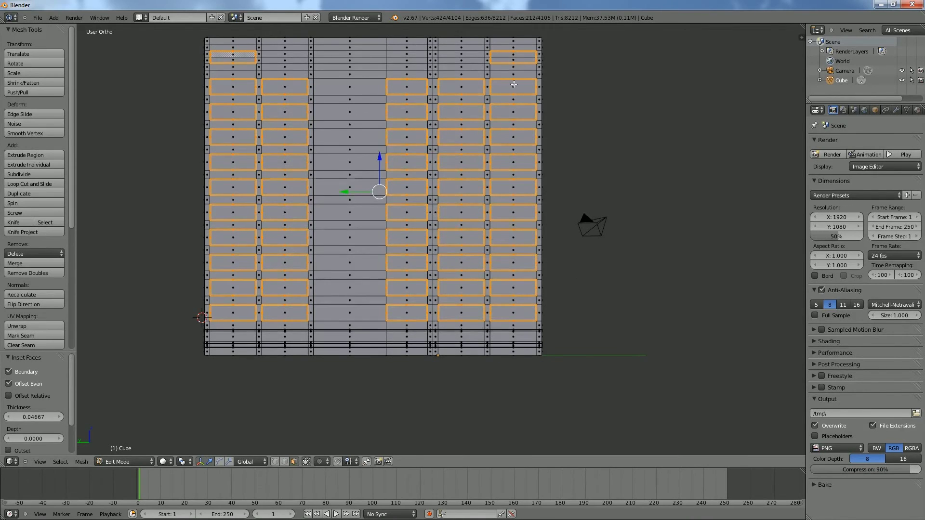
Select the inner window faces of the narrow upper pair and the top four rows in the three camera-side columns.
{"action": "right_click", "coordinate": [514, 62]}
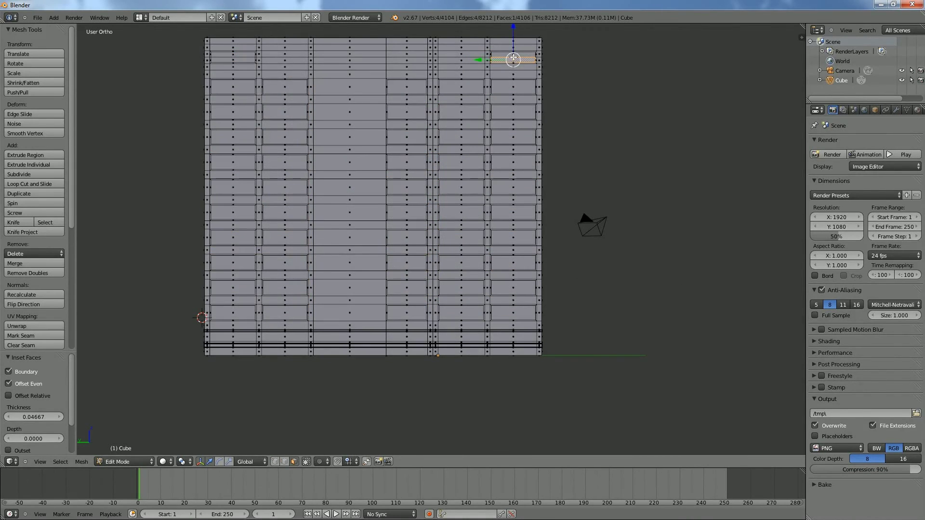
{"action": "right_click", "coordinate": [512, 87], "text": "shift"}
{"action": "right_click", "coordinate": [461, 87], "text": "shift"}
{"action": "right_click", "coordinate": [407, 87], "text": "shift"}
{"action": "right_click", "coordinate": [407, 112], "text": "shift"}
{"action": "right_click", "coordinate": [462, 112], "text": "shift"}
{"action": "right_click", "coordinate": [510, 113], "text": "shift"}
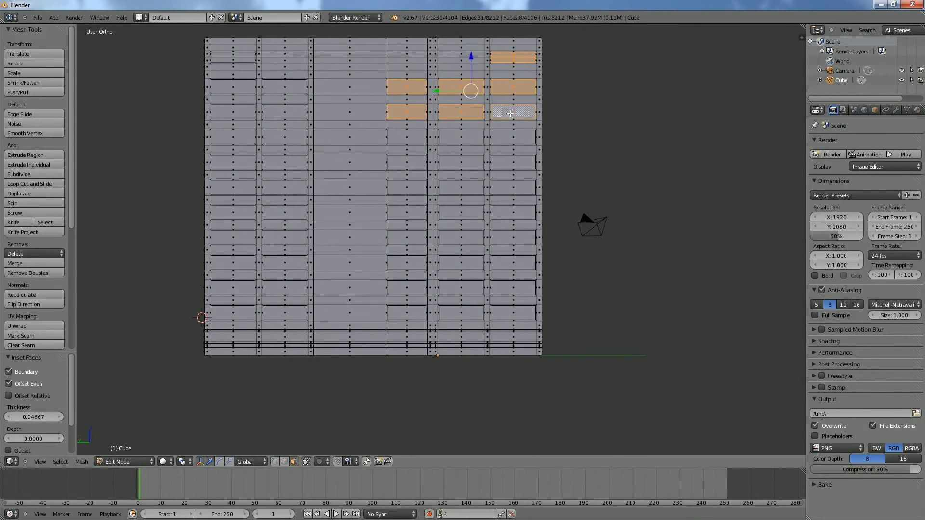
{"action": "right_click", "coordinate": [514, 136], "text": "shift"}
{"action": "right_click", "coordinate": [461, 137], "text": "shift"}
{"action": "right_click", "coordinate": [407, 137], "text": "shift"}
{"action": "right_click", "coordinate": [513, 162], "text": "shift"}
Add the inner window faces of rows five to seven in the three camera-side columns to the selection.
{"action": "right_click", "coordinate": [513, 187], "text": "shift"}
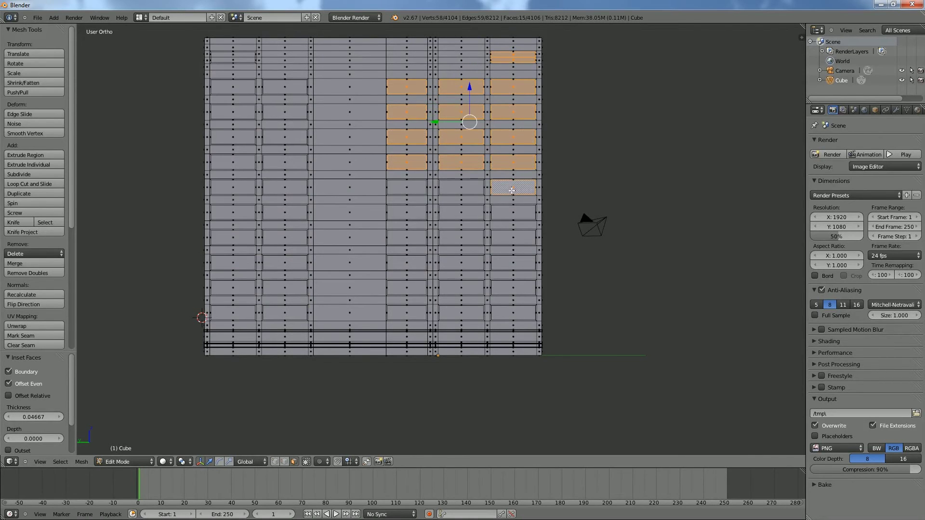
{"action": "right_click", "coordinate": [461, 187], "text": "shift"}
{"action": "right_click", "coordinate": [407, 187], "text": "shift"}
{"action": "right_click", "coordinate": [407, 213], "text": "shift"}
{"action": "right_click", "coordinate": [462, 212], "text": "shift"}
{"action": "right_click", "coordinate": [513, 215], "text": "shift"}
{"action": "right_click", "coordinate": [513, 237], "text": "shift"}
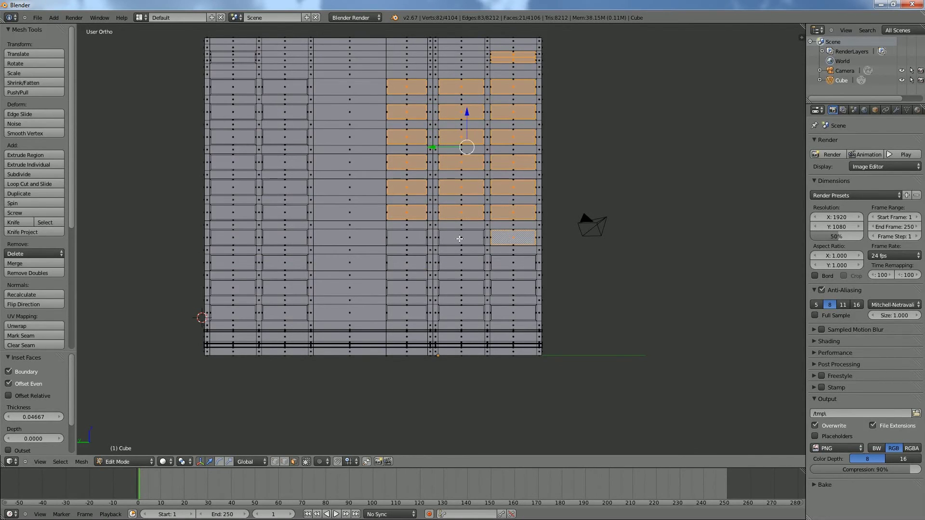
{"action": "right_click", "coordinate": [462, 237], "text": "shift"}
{"action": "right_click", "coordinate": [407, 238], "text": "shift"}
Add the inner window faces of the bottom three rows in the three camera-side columns.
{"action": "right_click", "coordinate": [406, 262], "text": "shift"}
{"action": "right_click", "coordinate": [461, 262], "text": "shift"}
{"action": "right_click", "coordinate": [514, 263], "text": "shift"}
{"action": "right_click", "coordinate": [512, 288], "text": "shift"}
{"action": "right_click", "coordinate": [461, 288], "text": "shift"}
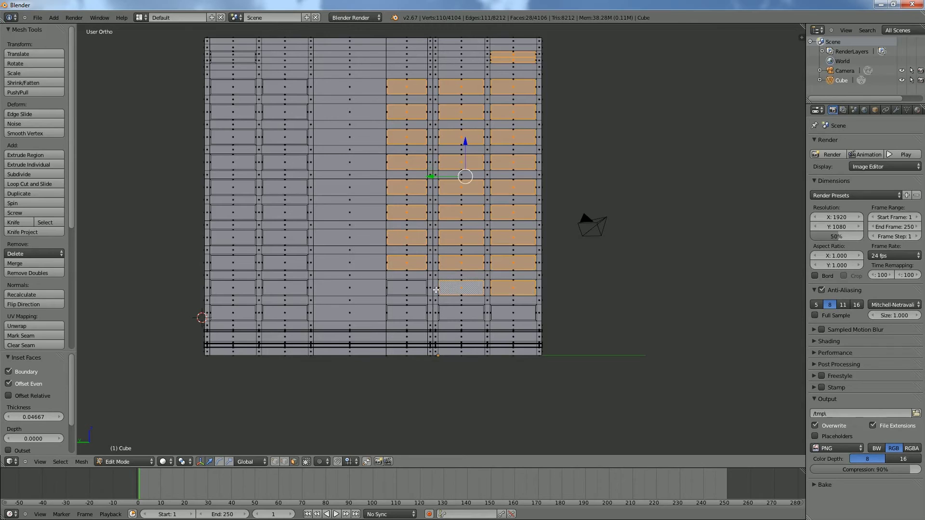
{"action": "right_click", "coordinate": [406, 287], "text": "shift"}
{"action": "right_click", "coordinate": [407, 313], "text": "shift"}
{"action": "right_click", "coordinate": [461, 313], "text": "shift"}
{"action": "right_click", "coordinate": [519, 313], "text": "shift"}
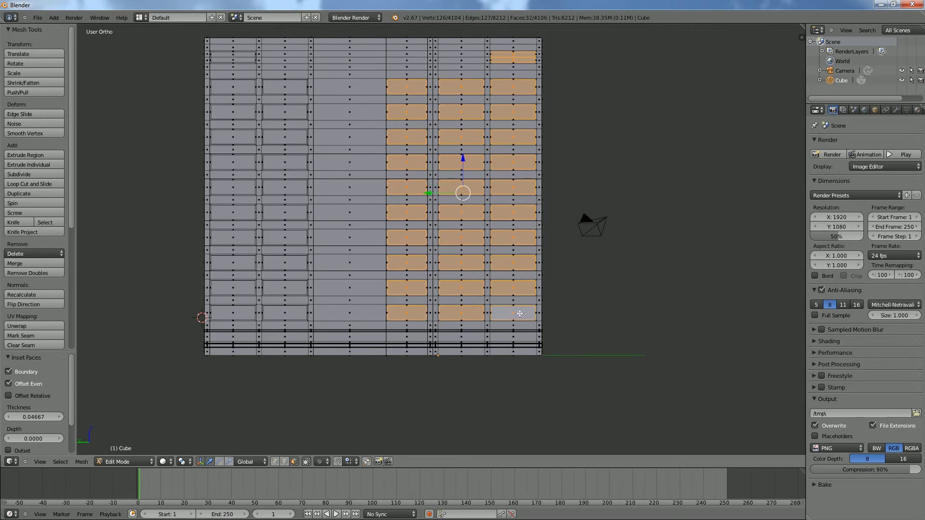
Add the inner window faces of the bottom five rows in the two columns beyond the wide plain column.
{"action": "right_click", "coordinate": [285, 313], "text": "shift"}
{"action": "right_click", "coordinate": [233, 313], "text": "shift"}
{"action": "right_click", "coordinate": [233, 288], "text": "shift"}
{"action": "right_click", "coordinate": [285, 288], "text": "shift"}
{"action": "right_click", "coordinate": [285, 262], "text": "shift"}
{"action": "right_click", "coordinate": [235, 264], "text": "shift"}
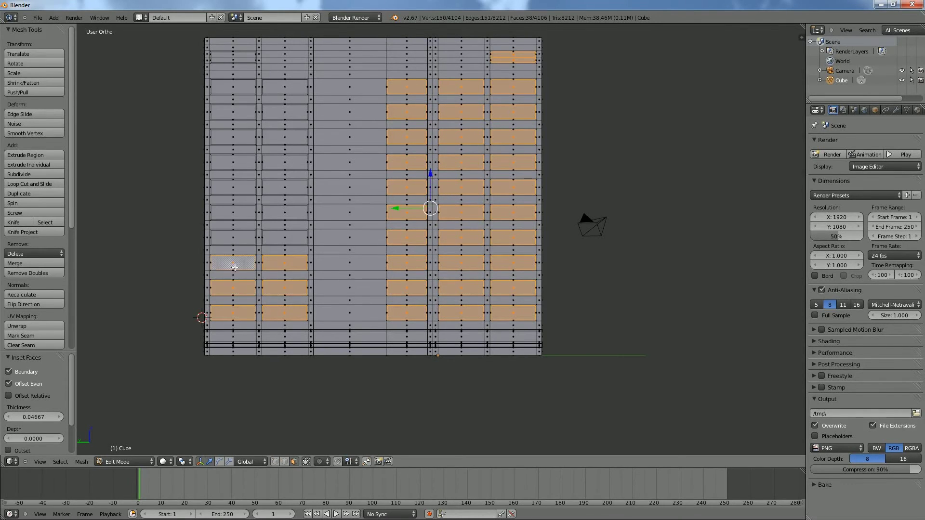
{"action": "right_click", "coordinate": [234, 241], "text": "shift"}
{"action": "right_click", "coordinate": [273, 239], "text": "shift"}
{"action": "right_click", "coordinate": [282, 217], "text": "shift"}
{"action": "right_click", "coordinate": [233, 215], "text": "shift"}
Add the upper five rows of inner window faces in the two far columns, plus the far narrow upper pair.
{"action": "right_click", "coordinate": [251, 192], "text": "shift"}
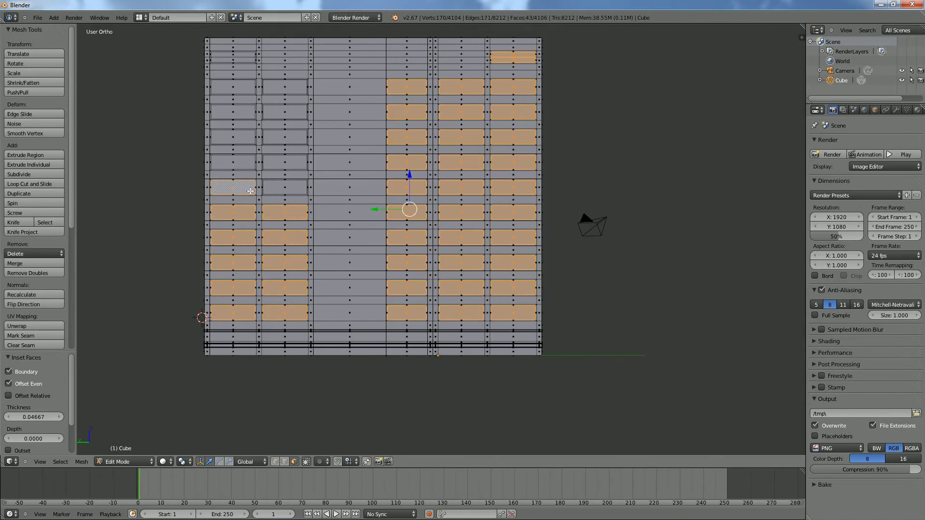
{"action": "right_click", "coordinate": [285, 187], "text": "shift"}
{"action": "right_click", "coordinate": [284, 164], "text": "shift"}
{"action": "right_click", "coordinate": [234, 163], "text": "shift"}
{"action": "right_click", "coordinate": [233, 137], "text": "shift"}
{"action": "right_click", "coordinate": [285, 137], "text": "shift"}
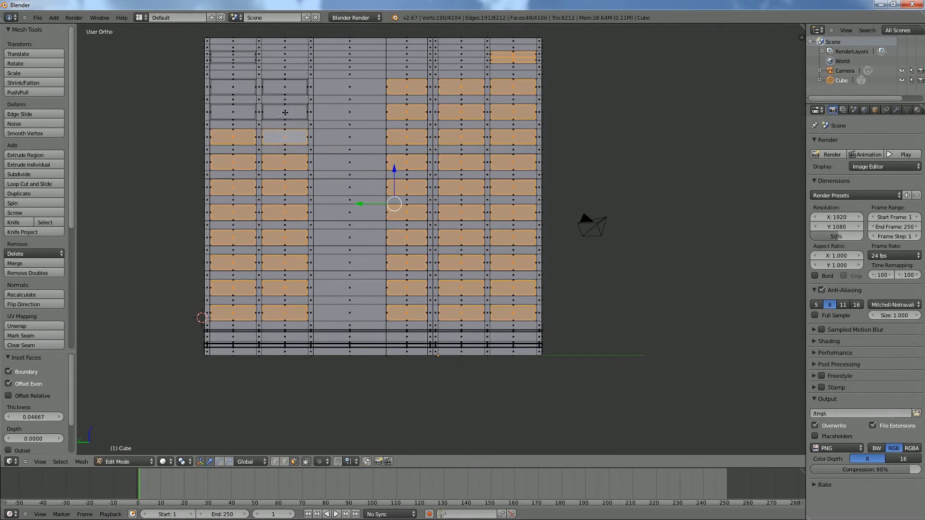
{"action": "right_click", "coordinate": [285, 112], "text": "shift"}
{"action": "right_click", "coordinate": [242, 112], "text": "shift"}
{"action": "right_click", "coordinate": [243, 91], "text": "shift"}
{"action": "right_click", "coordinate": [296, 88], "text": "shift"}
{"action": "right_click", "coordinate": [228, 59], "text": "shift"}
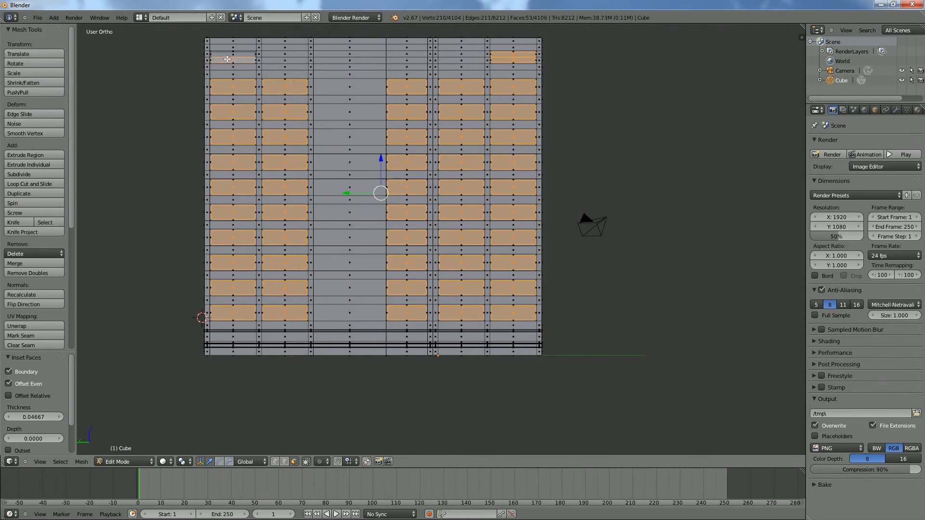
{"action": "right_click", "coordinate": [231, 55], "text": "shift"}
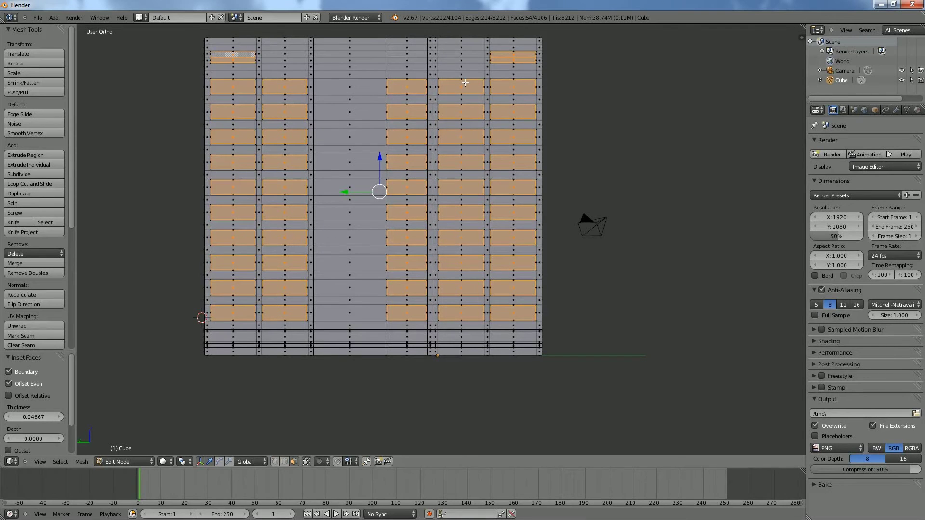
In wireframe top view, extrude the selected window faces inward by about 0.044.
{"action": "key", "text": "KP_7"}
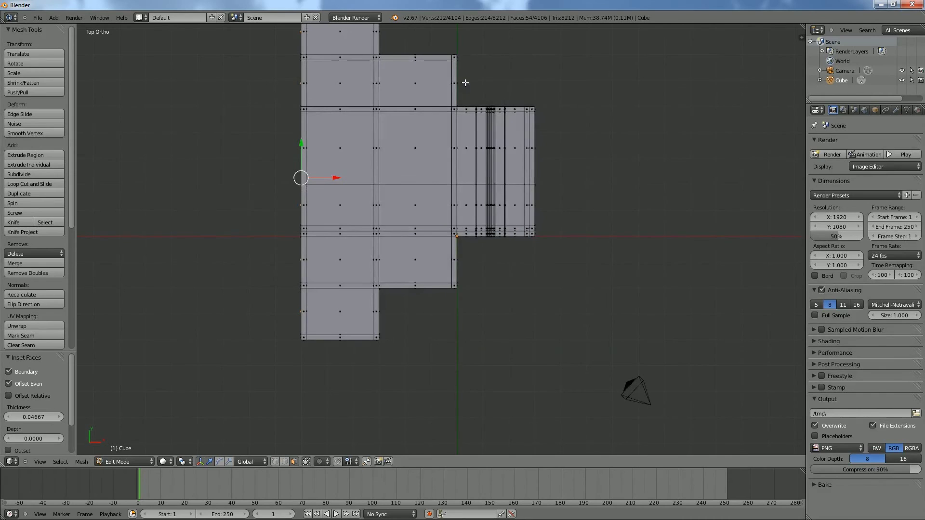
{"action": "key", "text": "z"}
{"action": "scroll", "coordinate": [403, 240], "scroll_direction": "up", "scroll_amount": 3}
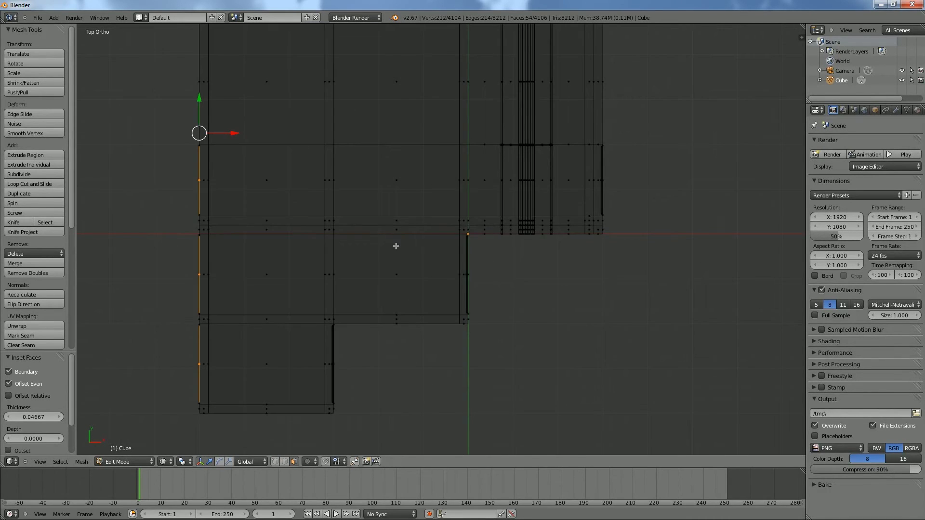
{"action": "middle_click_drag", "start_coordinate": [403, 239], "coordinate": [539, 185], "text": "shift"}
{"action": "scroll", "coordinate": [407, 259], "scroll_direction": "up", "scroll_amount": 3}
{"action": "middle_click_drag", "start_coordinate": [407, 259], "coordinate": [462, 223], "text": "shift"}
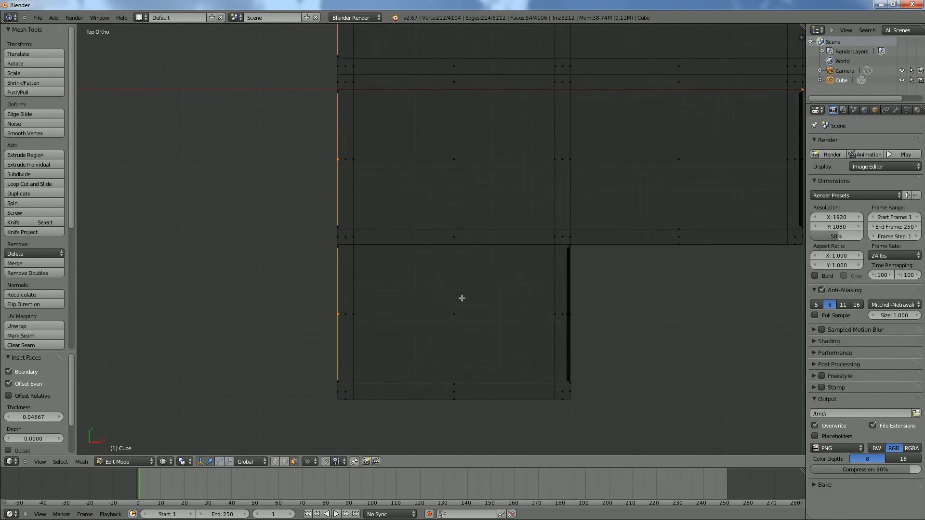
{"action": "key", "text": "e"}
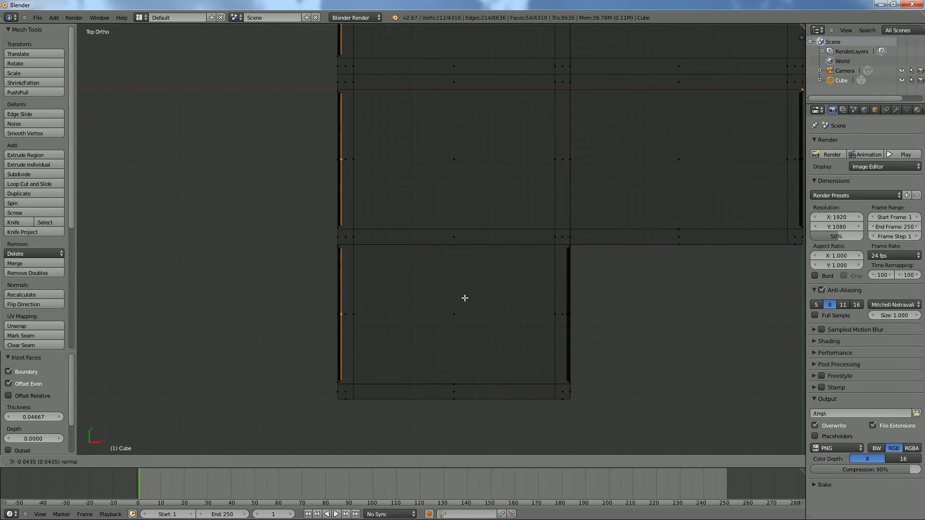
{"action": "left_click", "coordinate": [465, 298]}
Inspect the recessed windows and the whole building from several sides in solid shading in Object Mode.
{"action": "mouse_move", "coordinate": [434, 296]}
{"action": "middle_mouse_down"}
{"action": "mouse_move", "coordinate": [443, 268]}
{"action": "mouse_move", "coordinate": [460, 265]}
{"action": "mouse_move", "coordinate": [443, 241]}
{"action": "mouse_move", "coordinate": [536, 244]}
{"action": "mouse_move", "coordinate": [256, 231]}
{"action": "mouse_move", "coordinate": [200, 246]}
{"action": "middle_mouse_up"}
{"action": "key", "text": "z"}
{"action": "scroll", "coordinate": [460, 265], "scroll_direction": "down", "scroll_amount": 7}
{"action": "key", "text": "Tab"}
{"action": "scroll", "coordinate": [366, 183], "scroll_direction": "down", "scroll_amount": 3}
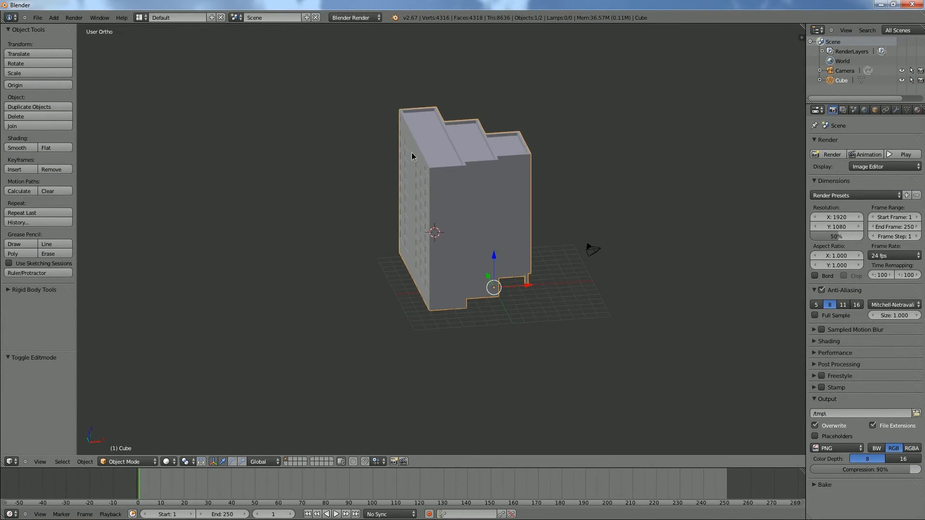
{"action": "middle_click_drag", "start_coordinate": [412, 141], "coordinate": [424, 234], "text": "shift"}
{"action": "scroll", "coordinate": [425, 234], "scroll_direction": "up", "scroll_amount": 1}
{"action": "scroll", "coordinate": [422, 203], "scroll_direction": "up", "scroll_amount": 2}
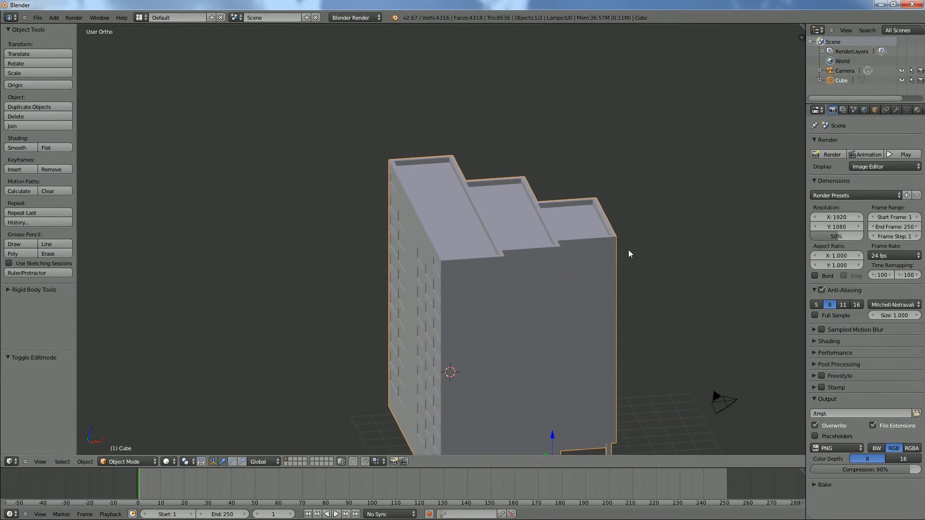
{"action": "middle_click_drag", "start_coordinate": [629, 250], "coordinate": [580, 243]}
{"action": "scroll", "coordinate": [581, 242], "scroll_direction": "down", "scroll_amount": 4}
{"action": "scroll", "coordinate": [580, 243], "scroll_direction": "up", "scroll_amount": 2}
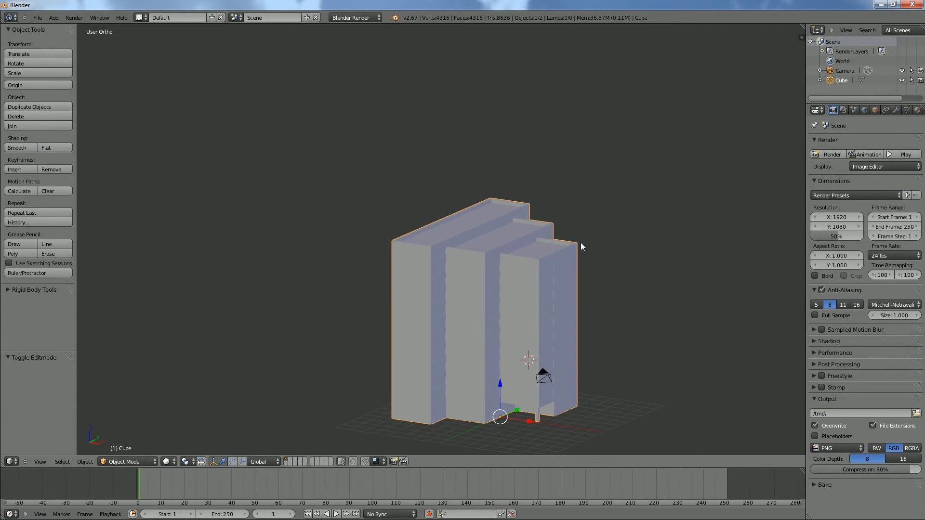
{"action": "scroll", "coordinate": [588, 251], "scroll_direction": "up", "scroll_amount": 2}
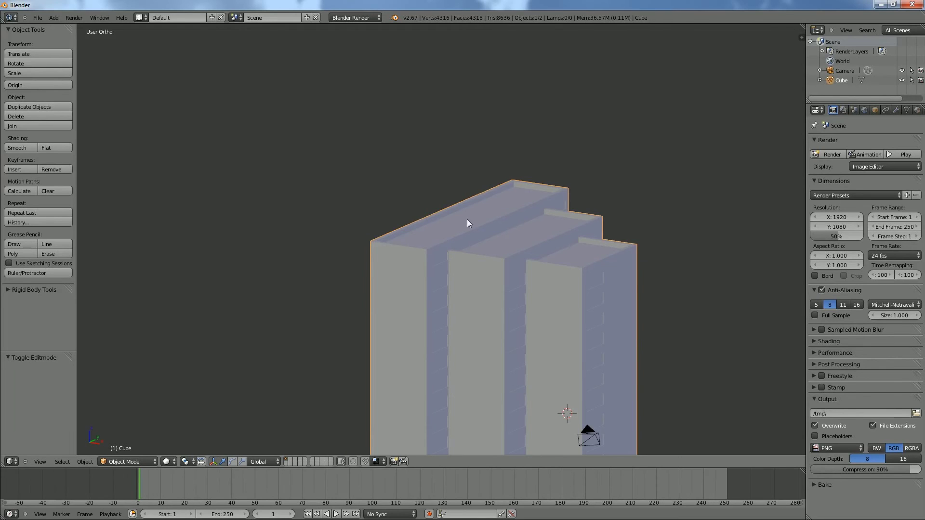
{"action": "key", "text": "Tab"}
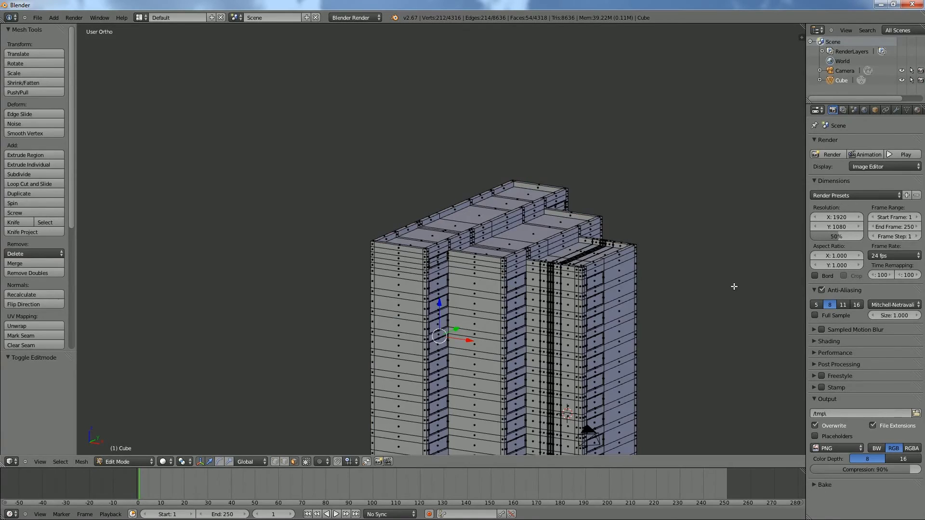
{"action": "key", "text": "Tab"}
Add a new cube and move it about 11.67 along X to stand clear of the building on the camera side.
{"action": "middle_click_drag", "start_coordinate": [719, 378], "coordinate": [652, 305]}
{"action": "key", "text": "shift+a"}
{"action": "mouse_move", "coordinate": [650, 301]}
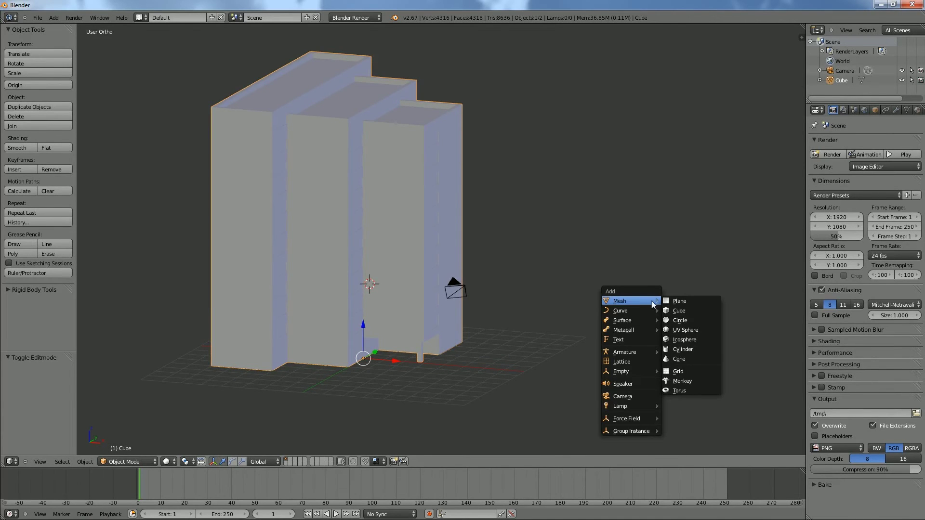
{"action": "left_click", "coordinate": [679, 311]}
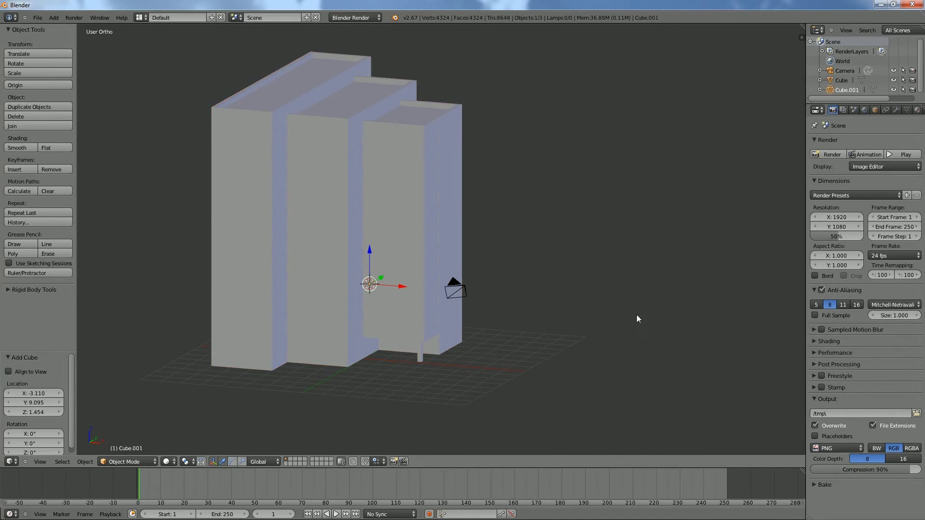
{"action": "left_click_drag", "start_coordinate": [402, 288], "coordinate": [641, 328]}
{"action": "middle_click_drag", "start_coordinate": [641, 327], "coordinate": [665, 322]}
In front view, lower the new cube along Z until its base rests on the ground line.
{"action": "key", "text": "KP_3"}
{"action": "key", "text": "KP_1"}
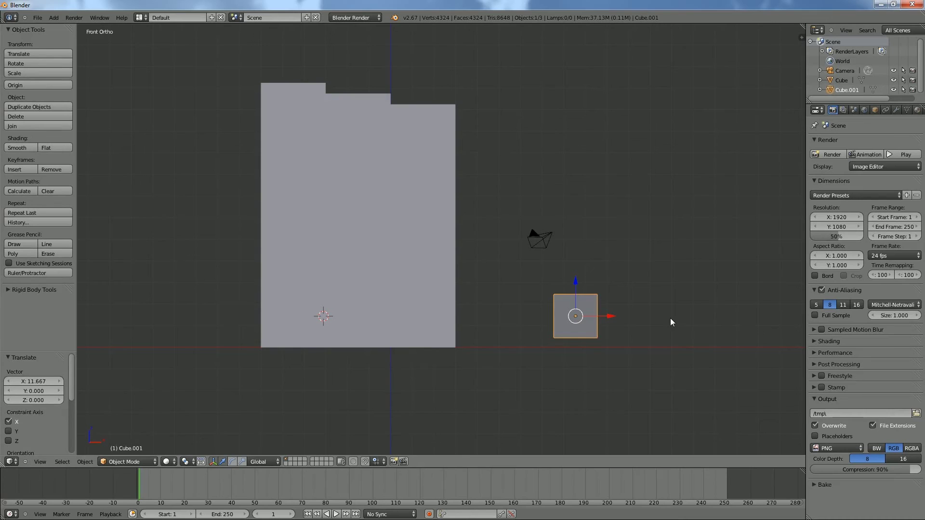
{"action": "left_click_drag", "start_coordinate": [576, 286], "coordinate": [576, 295]}
Flatten the cube in Edit Mode by moving its top face -1 along Z, plus about -0.245 more.
{"action": "middle_click_drag", "start_coordinate": [701, 323], "coordinate": [614, 353]}
{"action": "key", "text": "Tab"}
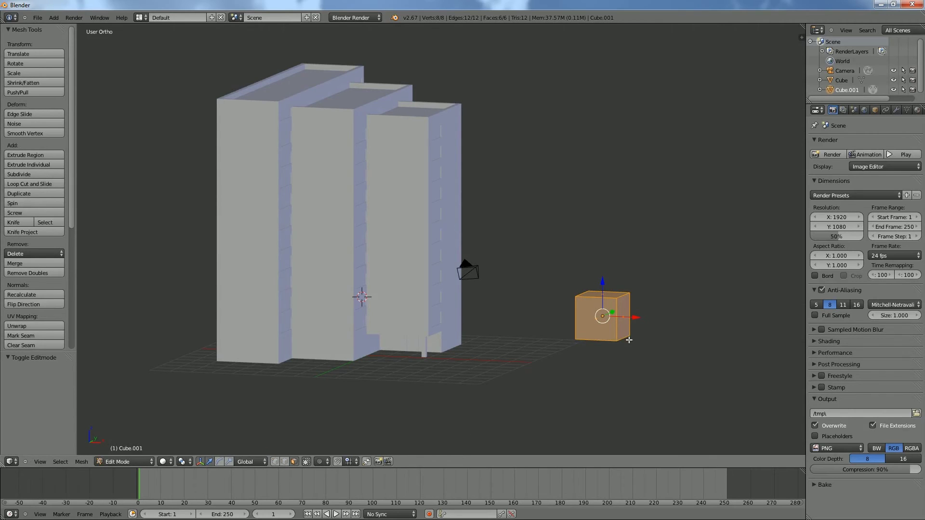
{"action": "right_click", "coordinate": [597, 301]}
{"action": "key", "text": "KP_1"}
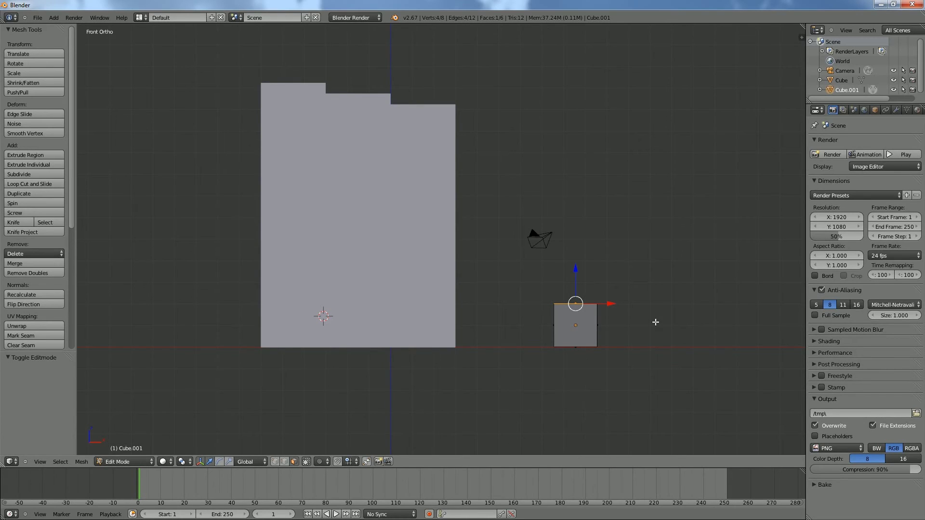
{"action": "key", "text": "g"}
{"action": "key", "text": "z"}
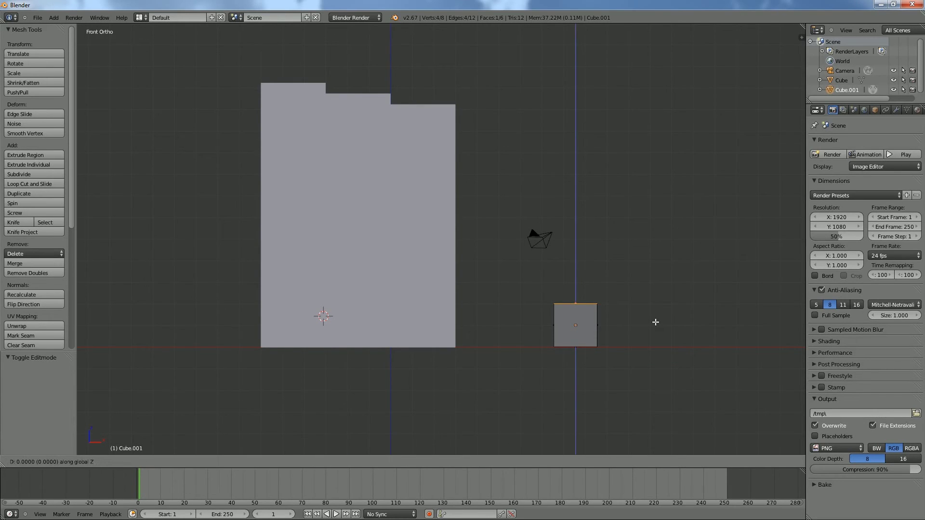
{"action": "type", "text": "-1"}
{"action": "key", "text": "Return"}
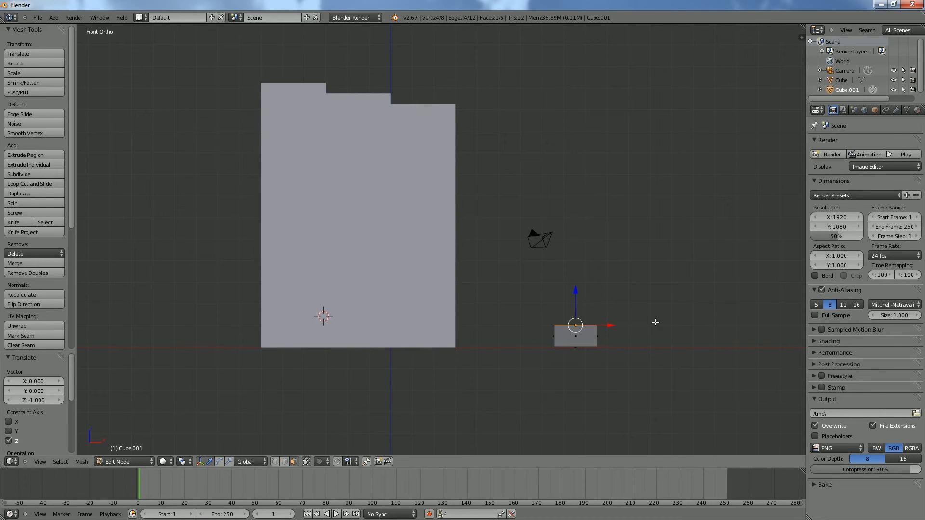
{"action": "left_click_drag", "start_coordinate": [577, 289], "coordinate": [576, 295]}
Narrow the block by moving its outer side face about -1.448 along X in front view.
{"action": "middle_click_drag", "start_coordinate": [576, 294], "coordinate": [634, 341]}
{"action": "right_click", "coordinate": [617, 339]}
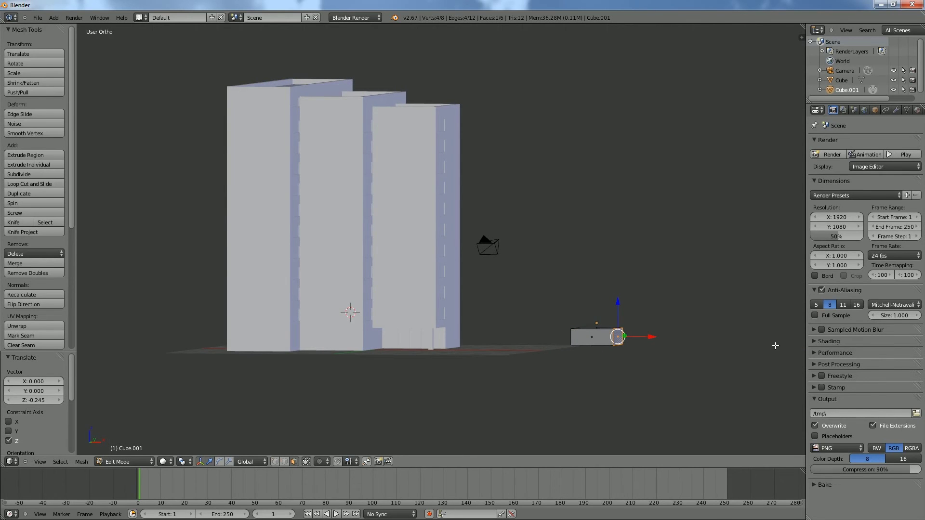
{"action": "key", "text": "KP_1"}
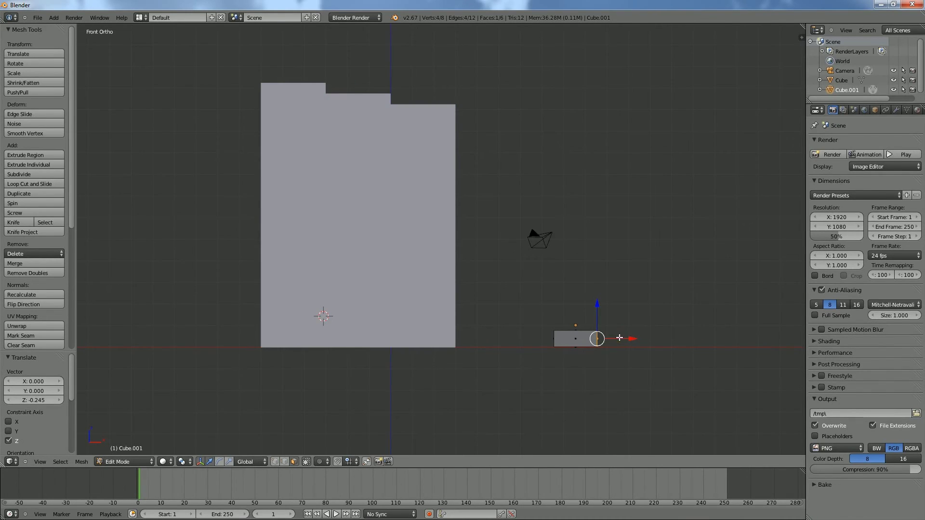
{"action": "left_click_drag", "start_coordinate": [633, 339], "coordinate": [599, 343]}
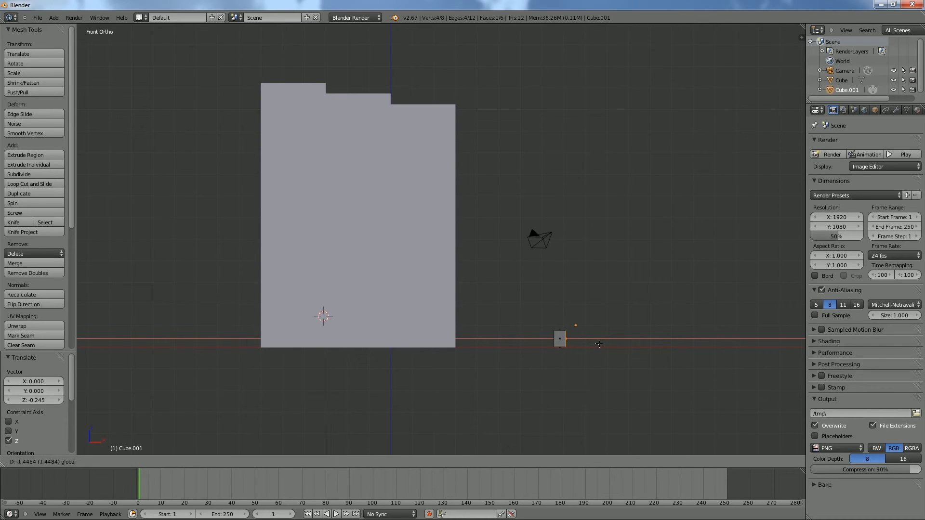
{"action": "left_click_drag", "start_coordinate": [599, 344], "coordinate": [599, 343]}
Shorten the block by moving its far end face about -1.493 along Y in right view, and examine it in front view.
{"action": "middle_click_drag", "start_coordinate": [599, 344], "coordinate": [455, 344]}
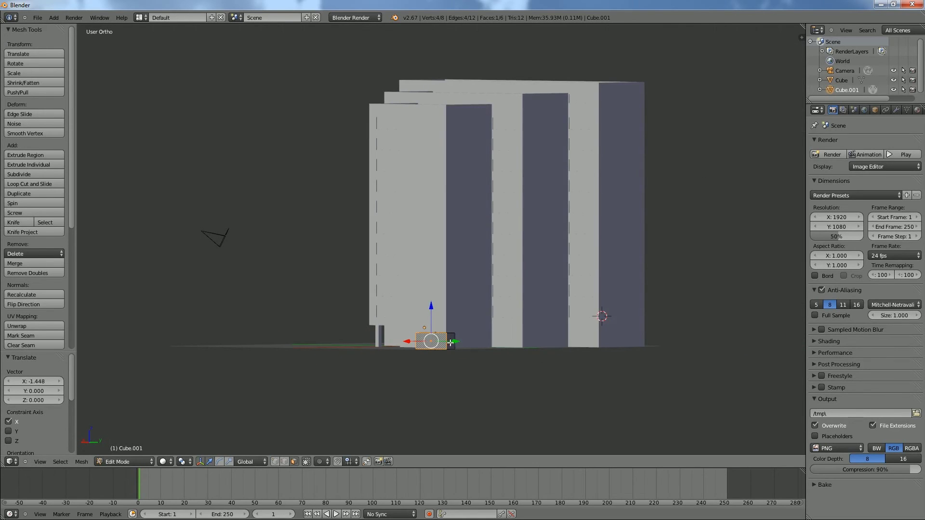
{"action": "right_click", "coordinate": [450, 341]}
{"action": "key", "text": "KP_3"}
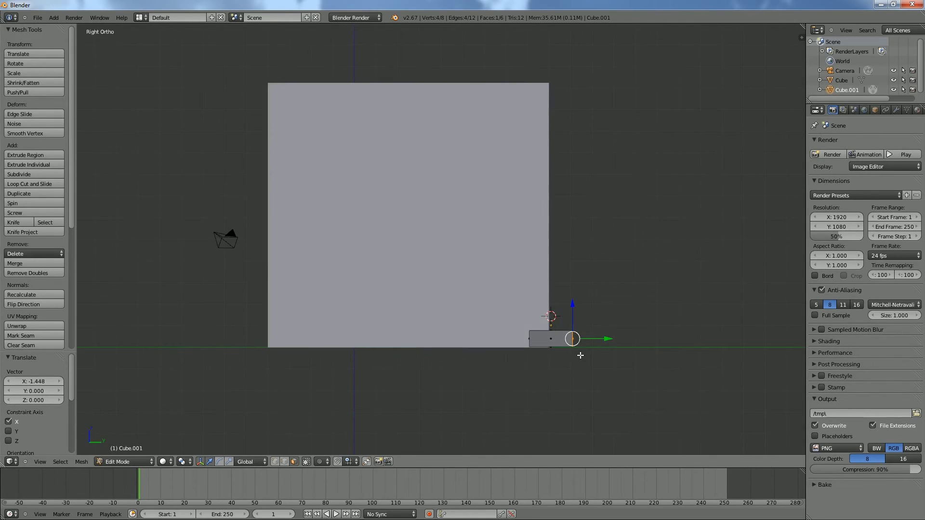
{"action": "left_click_drag", "start_coordinate": [602, 339], "coordinate": [569, 342]}
{"action": "middle_click_drag", "start_coordinate": [569, 342], "coordinate": [672, 347]}
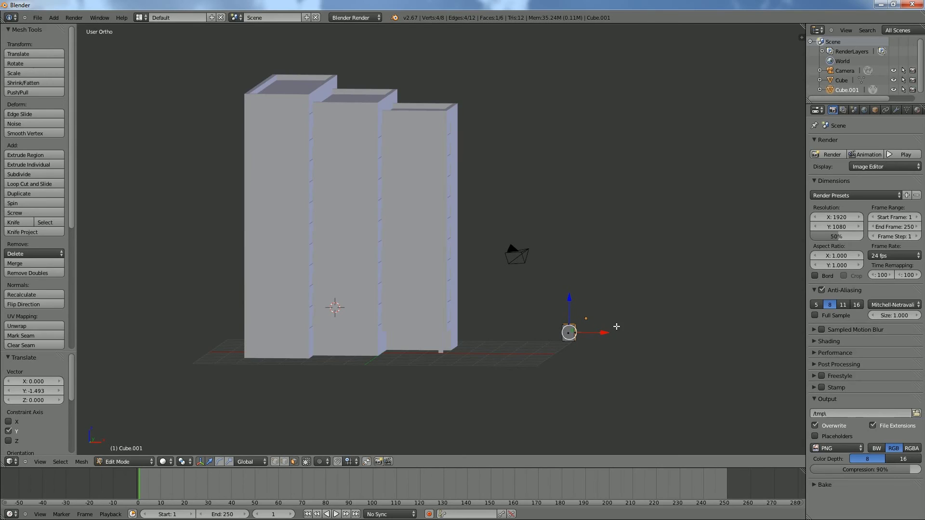
{"action": "key", "text": "KP_1"}
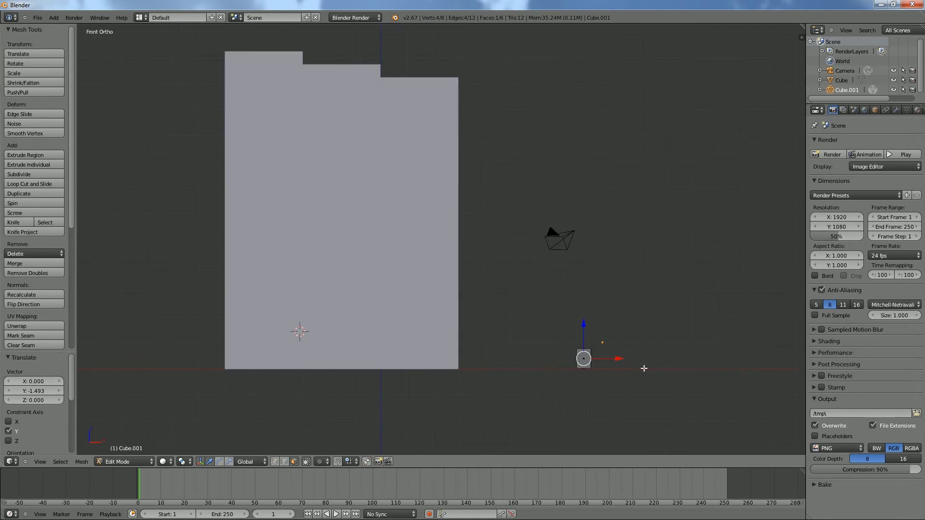
{"action": "scroll", "coordinate": [644, 368], "scroll_direction": "up", "scroll_amount": 2}
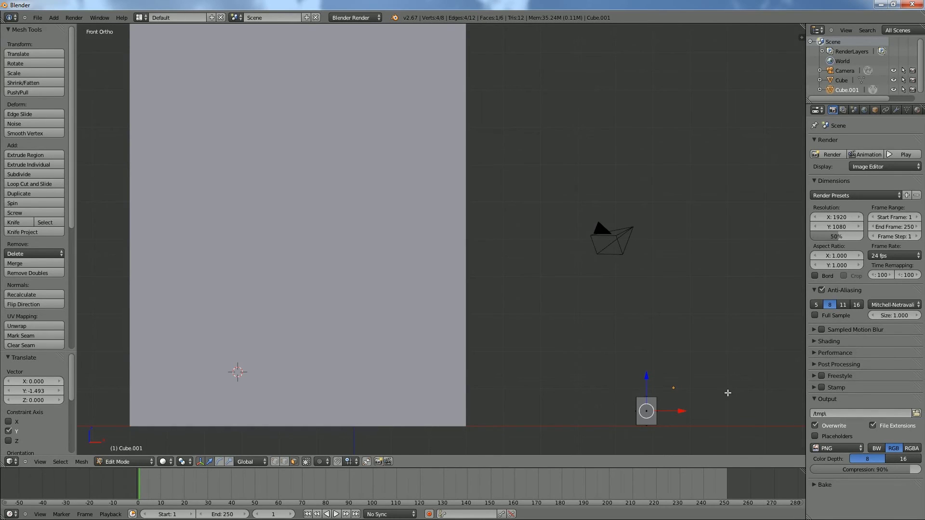
Add two vertical loop cuts around the block and scale them about 2.816 along X toward its side edges.
{"action": "scroll", "coordinate": [694, 400], "scroll_direction": "up", "scroll_amount": 8}
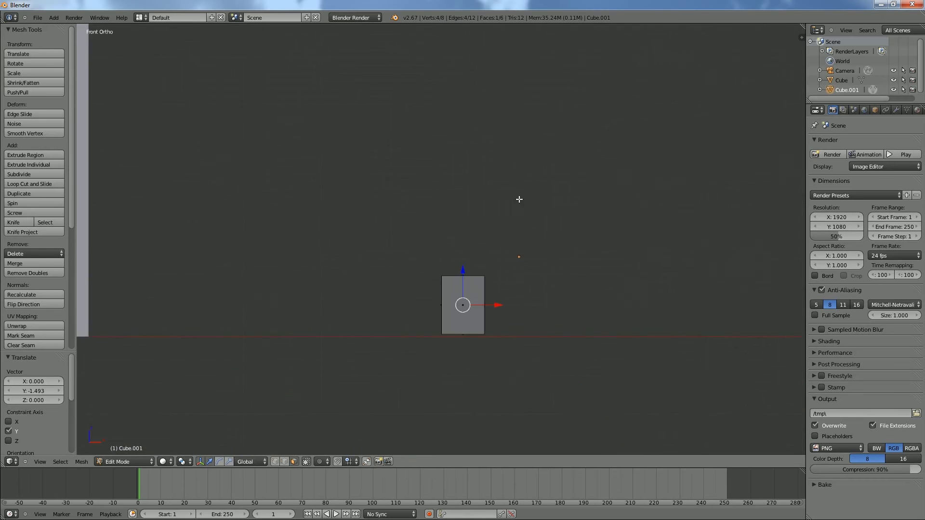
{"action": "middle_click_drag", "start_coordinate": [677, 348], "coordinate": [624, 294], "text": "shift"}
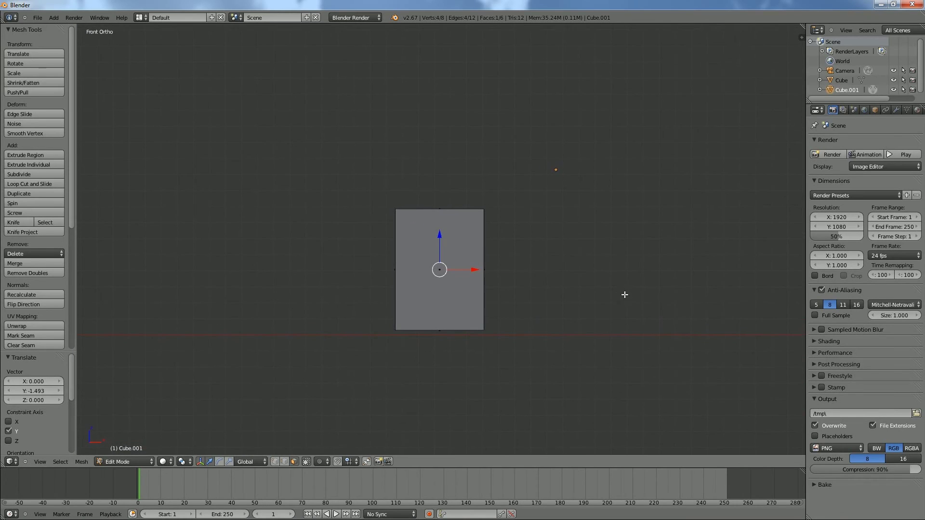
{"action": "key", "text": "ctrl+r"}
{"action": "scroll", "coordinate": [445, 214], "scroll_direction": "up", "scroll_amount": 1}
{"action": "left_click", "coordinate": [446, 214]}
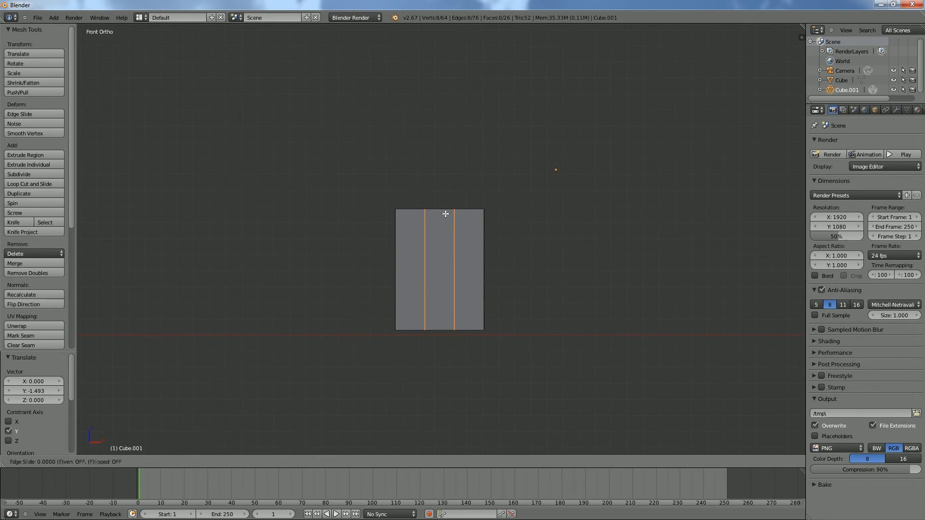
{"action": "left_click", "coordinate": [462, 233]}
{"action": "key", "text": "s"}
{"action": "key", "text": "x"}
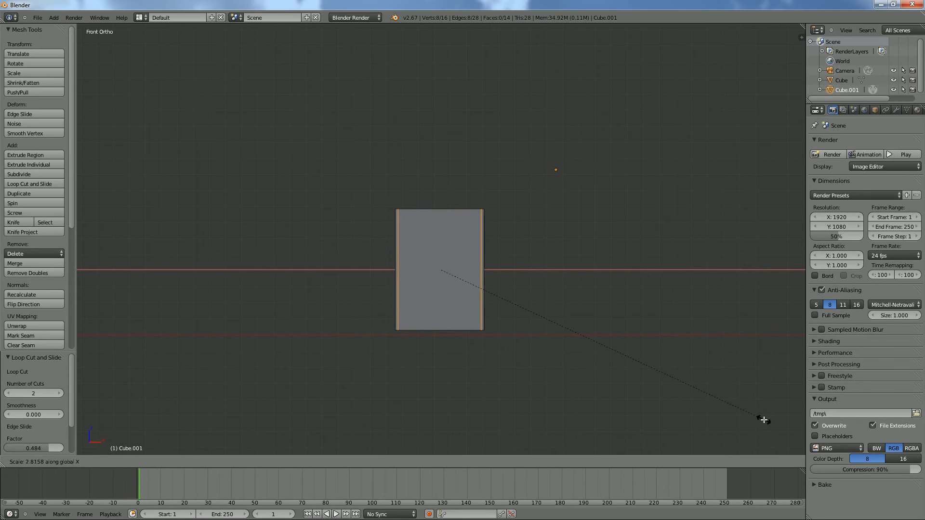
{"action": "left_click", "coordinate": [764, 419]}
Add one horizontal loop cut and slide it up close to the block's top edge, with a factor of about 0.952.
{"action": "key", "text": "ctrl+r"}
{"action": "left_click", "coordinate": [479, 256]}
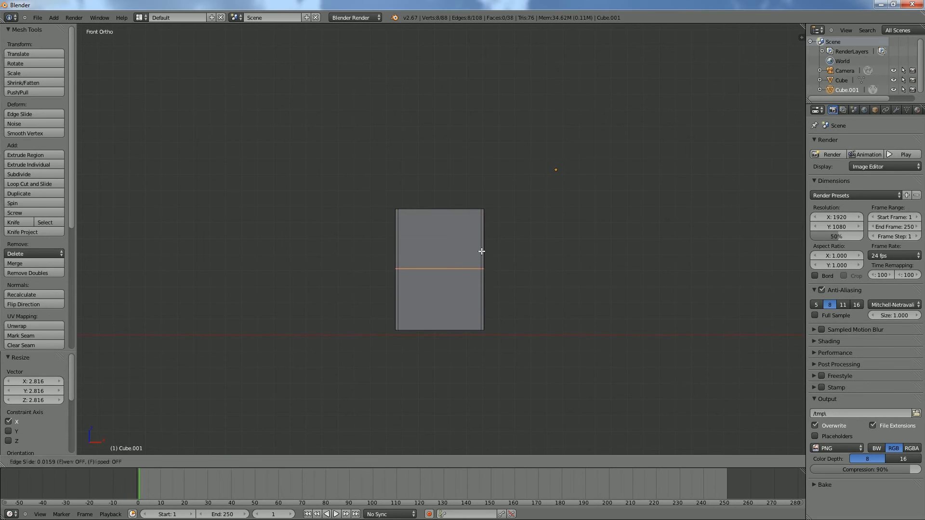
{"action": "left_click", "coordinate": [490, 199]}
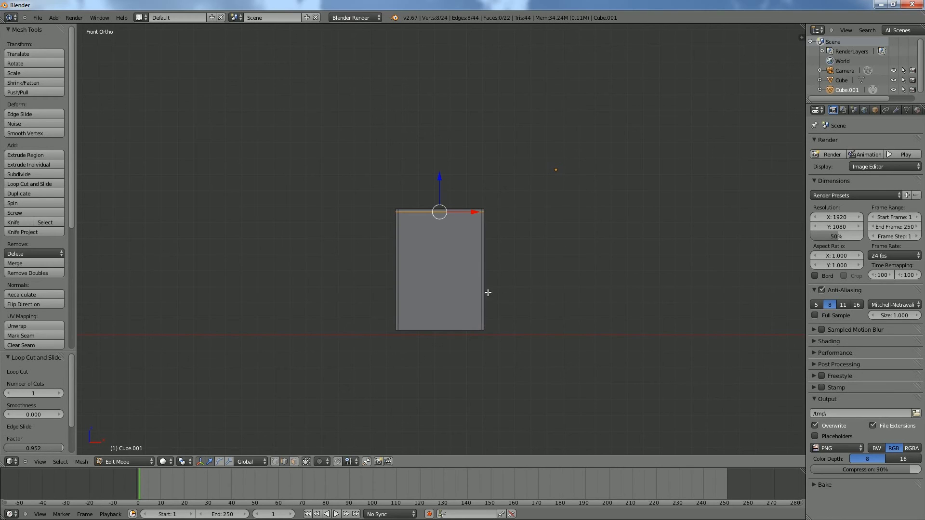
Add two more vertical loop cuts between the existing ones and spread them about 2.829 along X.
{"action": "key", "text": "ctrl+r"}
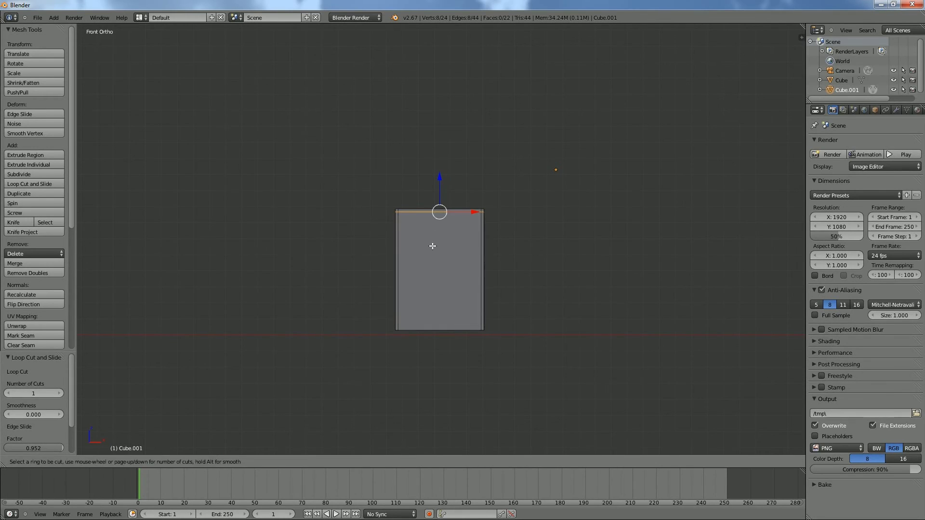
{"action": "scroll", "coordinate": [439, 212], "scroll_direction": "up", "scroll_amount": 1}
{"action": "left_click", "coordinate": [439, 213]}
{"action": "left_click", "coordinate": [439, 213]}
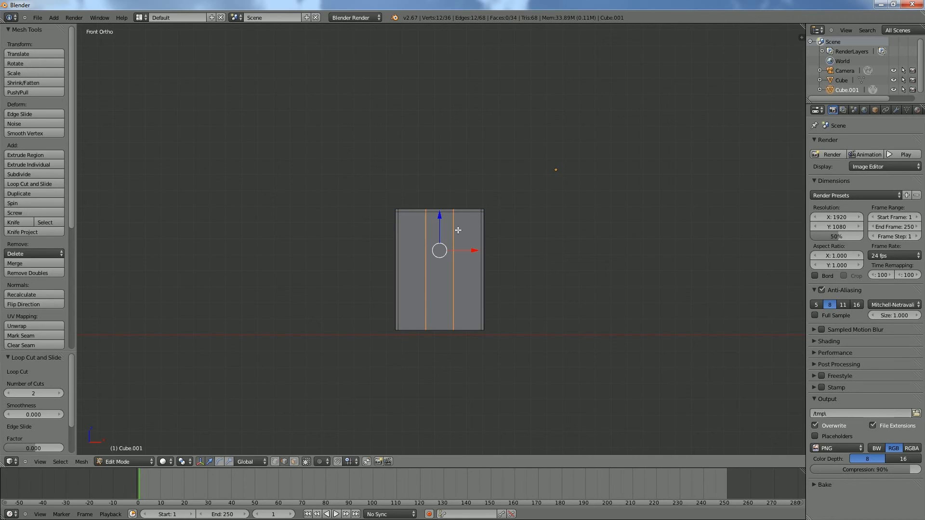
{"action": "key", "text": "s"}
{"action": "key", "text": "x"}
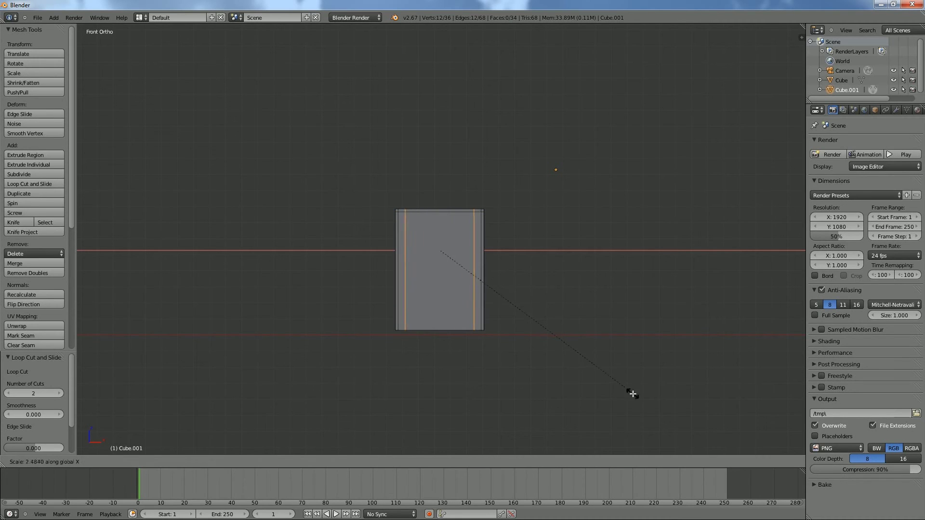
{"action": "left_click", "coordinate": [656, 410]}
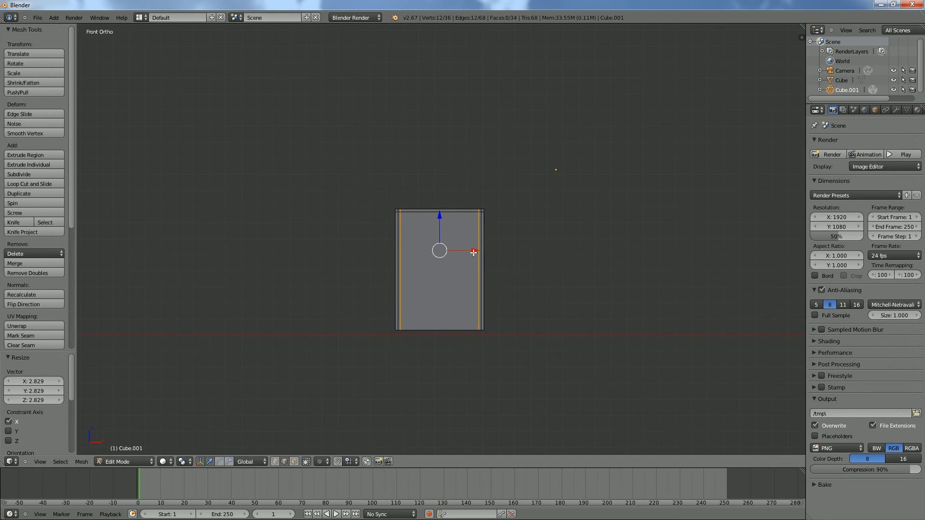
{"action": "key", "text": "s"}
{"action": "key", "text": "x"}
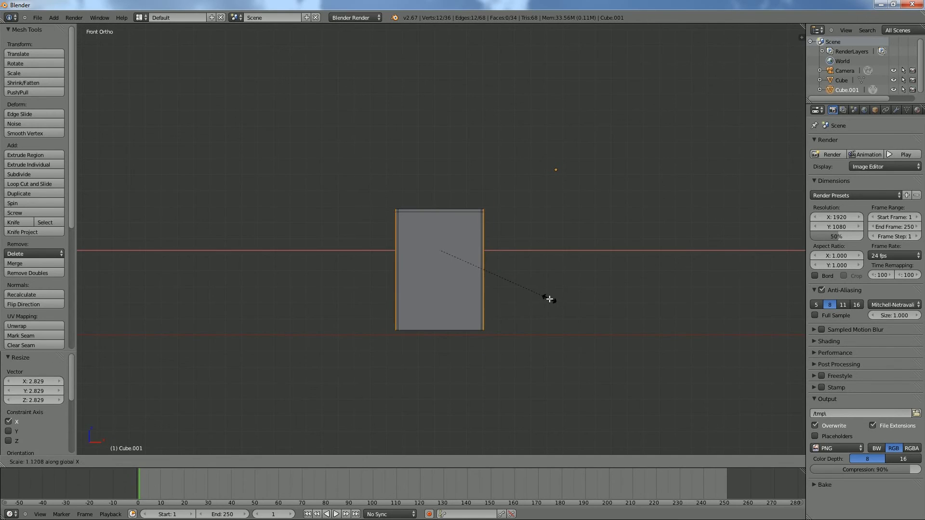
{"action": "right_click", "coordinate": [550, 299]}
Scale the two inner vertical loops by about 0.934 along X to widen the side frame strips.
{"action": "key", "text": "s"}
{"action": "key", "text": "x"}
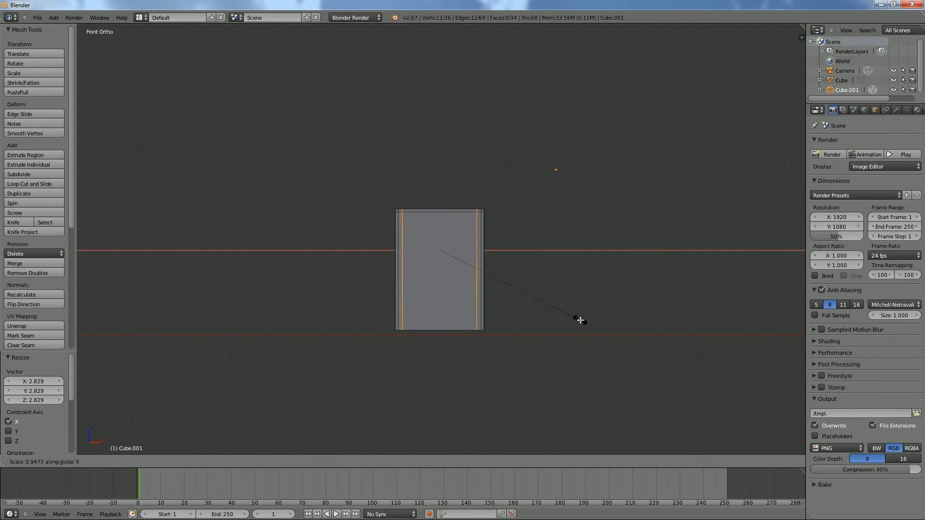
{"action": "left_click", "coordinate": [580, 320]}
Add a second horizontal loop cut beneath the upper one, sliding it upward by a factor of about 0.911.
{"action": "key", "text": "ctrl+r"}
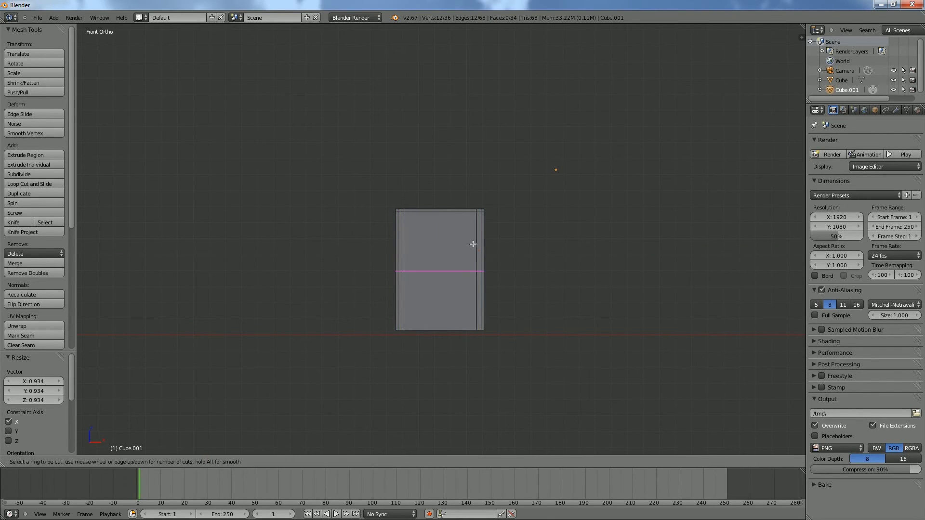
{"action": "left_click", "coordinate": [481, 245]}
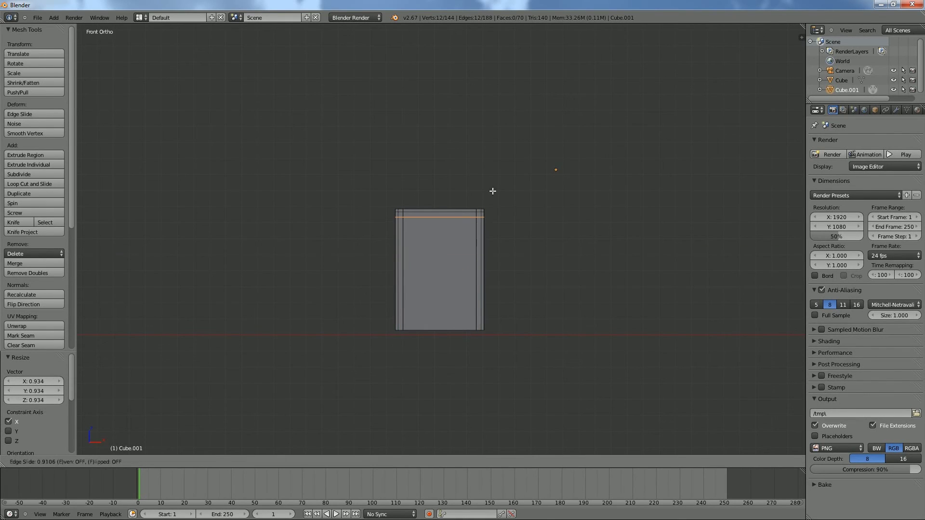
{"action": "left_click", "coordinate": [492, 191]}
Select the five front faces forming the door frame's sides, top strip and corners, and extrude them outward about 0.012 along Y in top view.
{"action": "scroll", "coordinate": [537, 302], "scroll_direction": "up", "scroll_amount": 2}
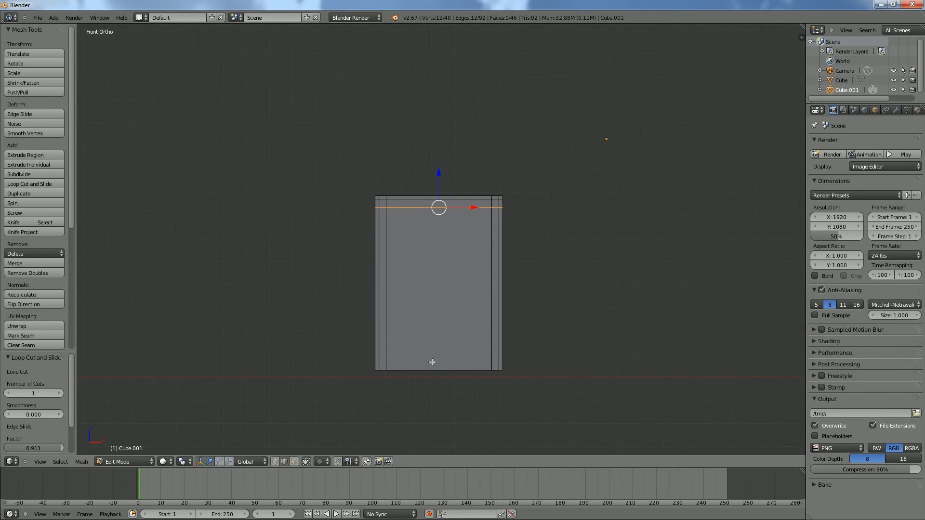
{"action": "left_click", "coordinate": [294, 462]}
{"action": "right_click", "coordinate": [381, 316]}
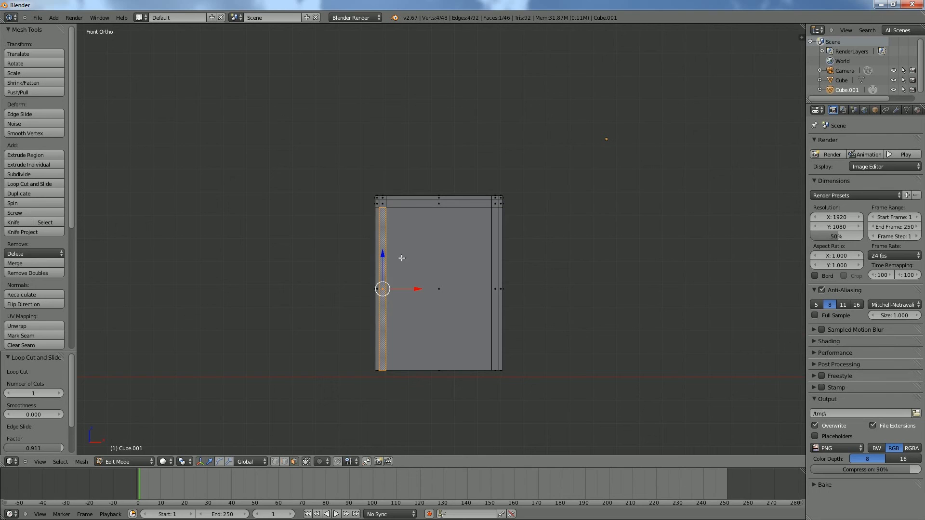
{"action": "right_click", "coordinate": [437, 205], "text": "shift"}
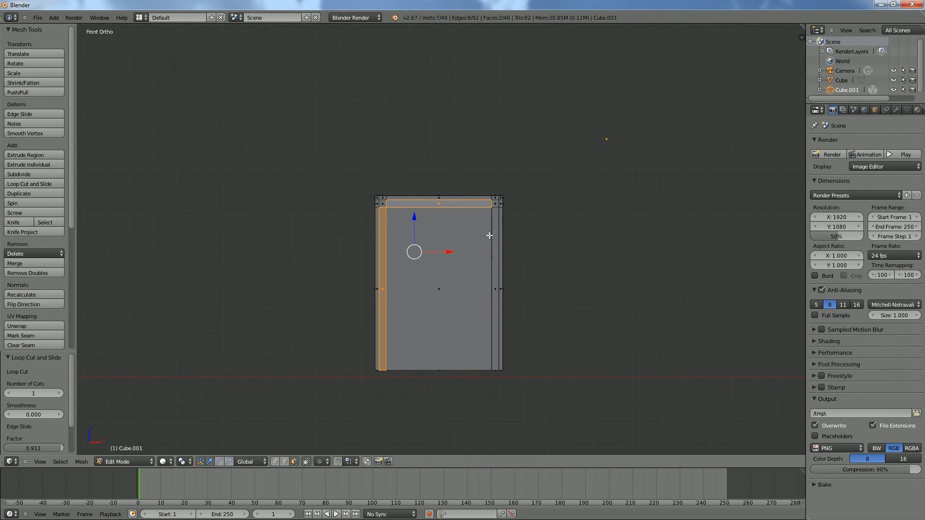
{"action": "right_click", "coordinate": [496, 243], "text": "shift"}
{"action": "right_click", "coordinate": [380, 203], "text": "shift"}
{"action": "right_click", "coordinate": [495, 205], "text": "shift"}
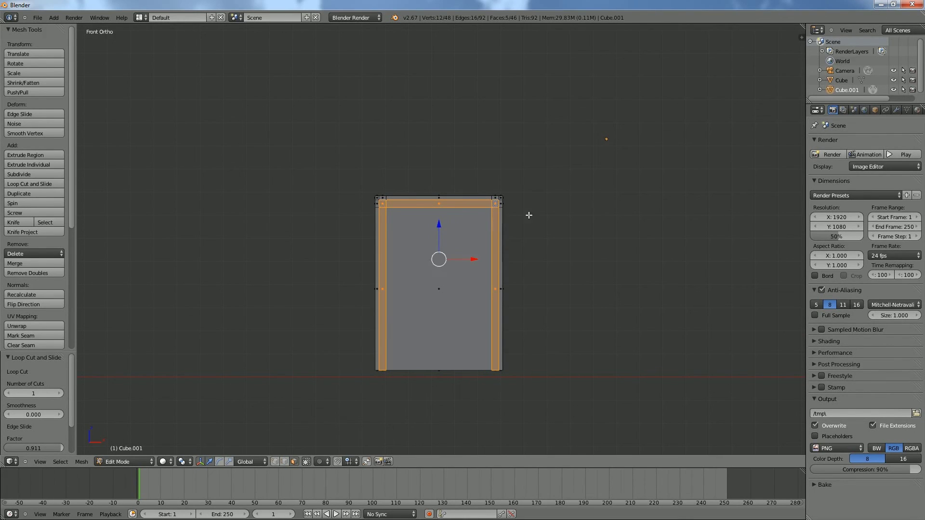
{"action": "key", "text": "KP_7"}
{"action": "scroll", "coordinate": [569, 273], "scroll_direction": "down", "scroll_amount": 12}
{"action": "middle_click_drag", "start_coordinate": [471, 118], "coordinate": [475, 224], "text": "shift"}
{"action": "scroll", "coordinate": [476, 224], "scroll_direction": "up", "scroll_amount": 5}
{"action": "scroll", "coordinate": [534, 248], "scroll_direction": "up", "scroll_amount": 10}
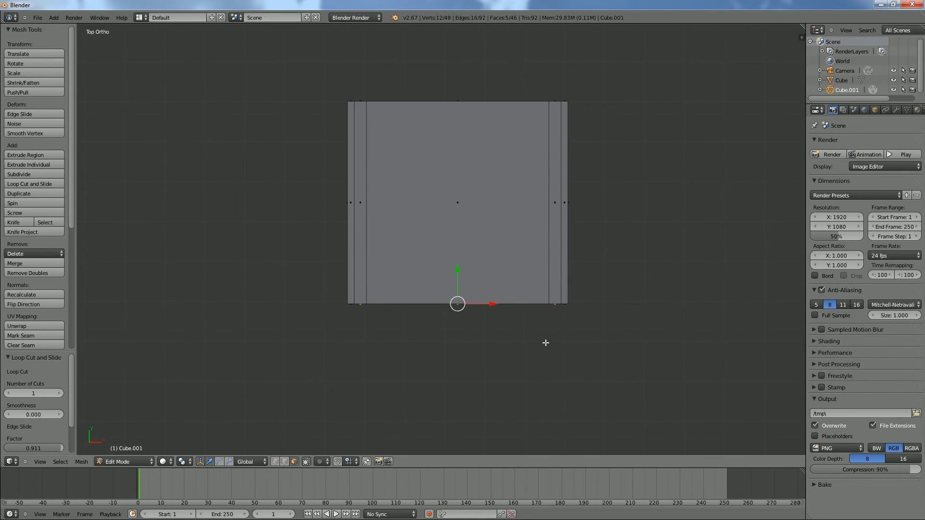
{"action": "key", "text": "e"}
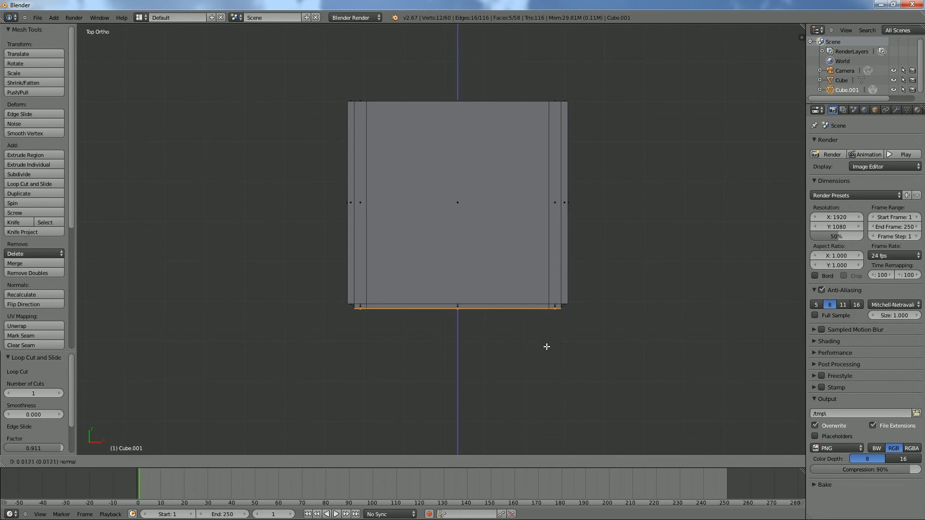
{"action": "left_click", "coordinate": [547, 347]}
{"action": "mouse_move", "coordinate": [547, 345]}
{"action": "middle_mouse_down"}
{"action": "mouse_move", "coordinate": [547, 353]}
{"action": "mouse_move", "coordinate": [548, 346]}
{"action": "middle_mouse_up"}
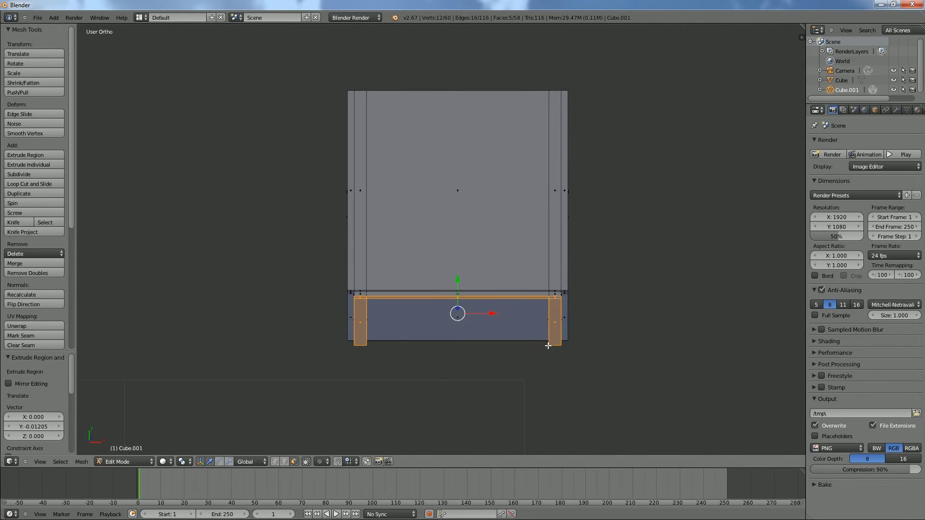
{"action": "middle_click_drag", "start_coordinate": [574, 375], "coordinate": [566, 314]}
In front view, add two vertical loop cuts inside the frame and scale them about 2.888 along X, close to its inner edges.
{"action": "key", "text": "KP_1"}
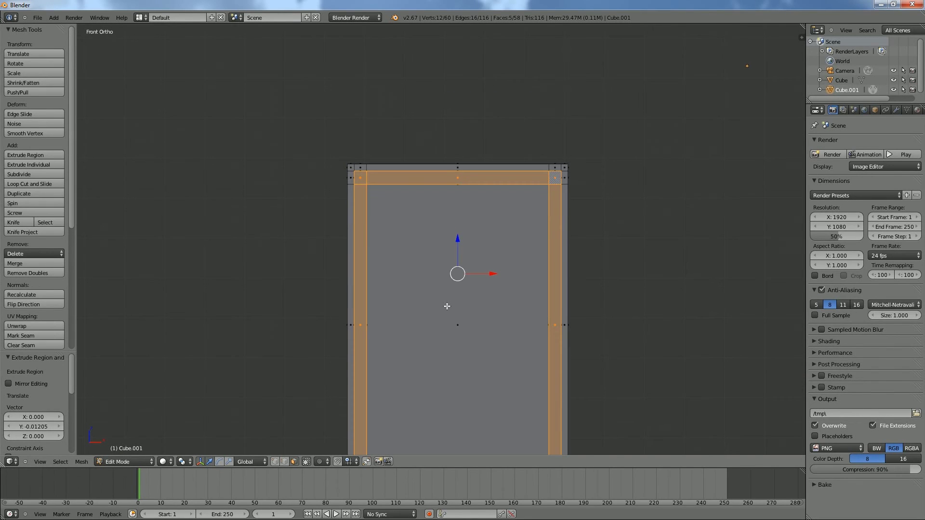
{"action": "key", "text": "ctrl+r"}
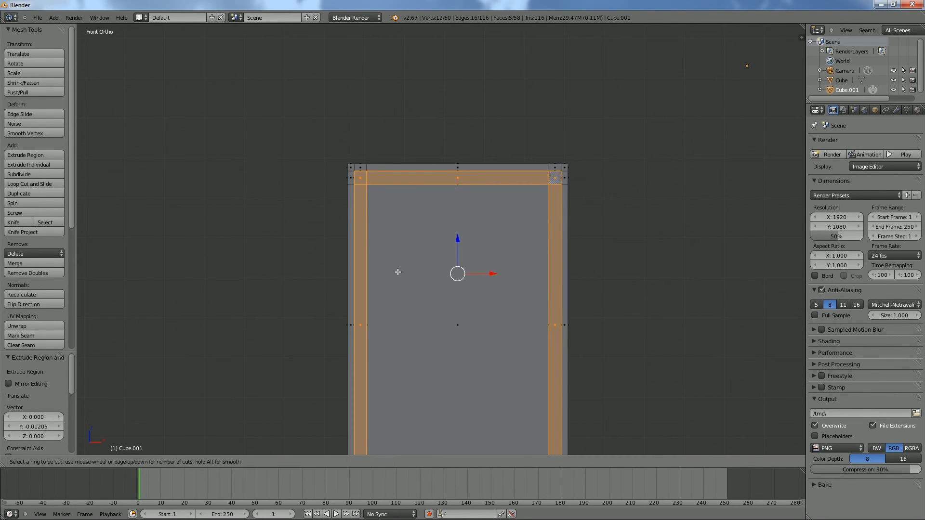
{"action": "scroll", "coordinate": [387, 165], "scroll_direction": "up", "scroll_amount": 1}
{"action": "left_click", "coordinate": [387, 166]}
{"action": "left_click", "coordinate": [387, 165]}
{"action": "key", "text": "s"}
{"action": "key", "text": "x"}
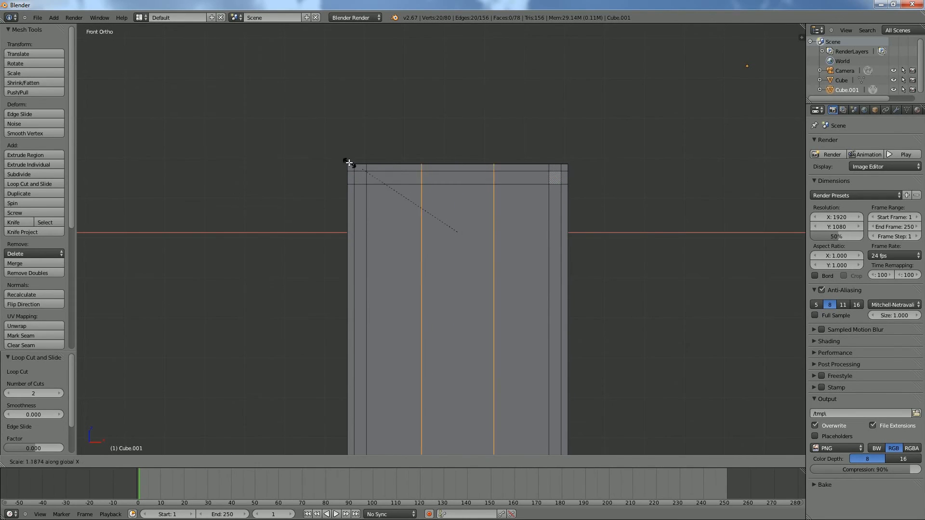
{"action": "left_click", "coordinate": [242, 51]}
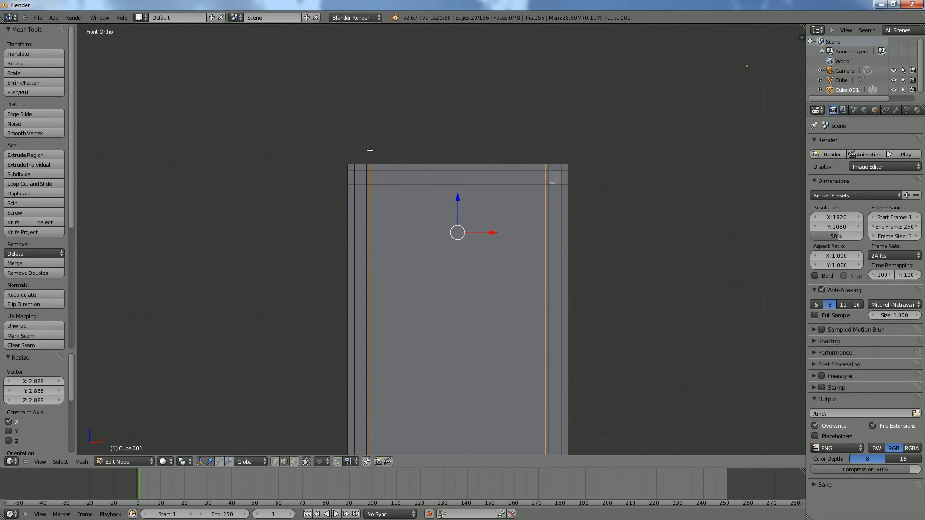
Add a horizontal loop cut and slide it up just below the frame's top strip, with a factor of about 0.98.
{"action": "key", "text": "ctrl+r"}
{"action": "left_click", "coordinate": [553, 289]}
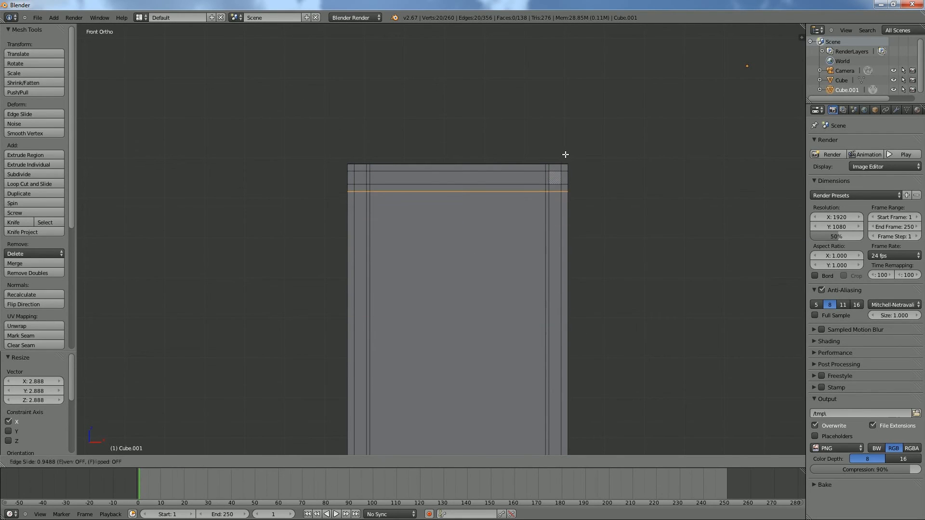
{"action": "left_click", "coordinate": [570, 150]}
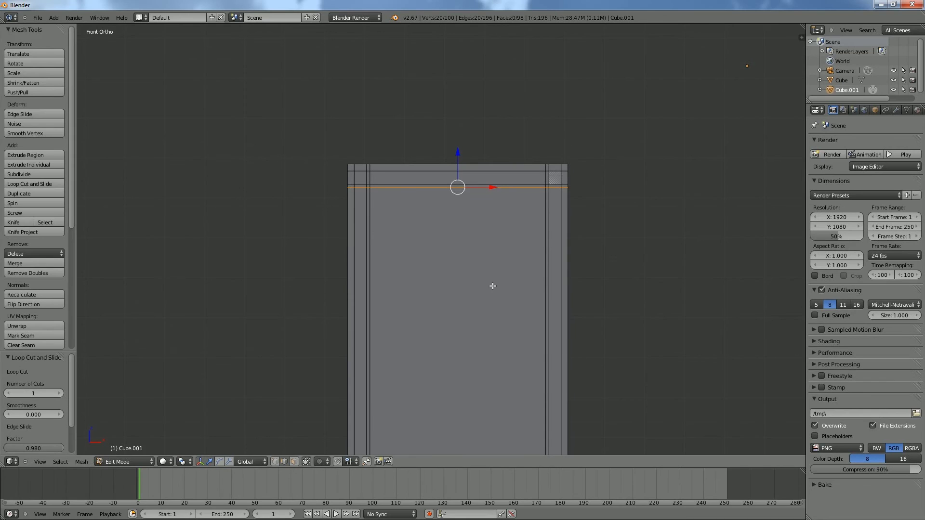
Extrude the large inner panel face outward about 0.007 along Y in wireframe top view, and check it in solid front view.
{"action": "right_click", "coordinate": [420, 406]}
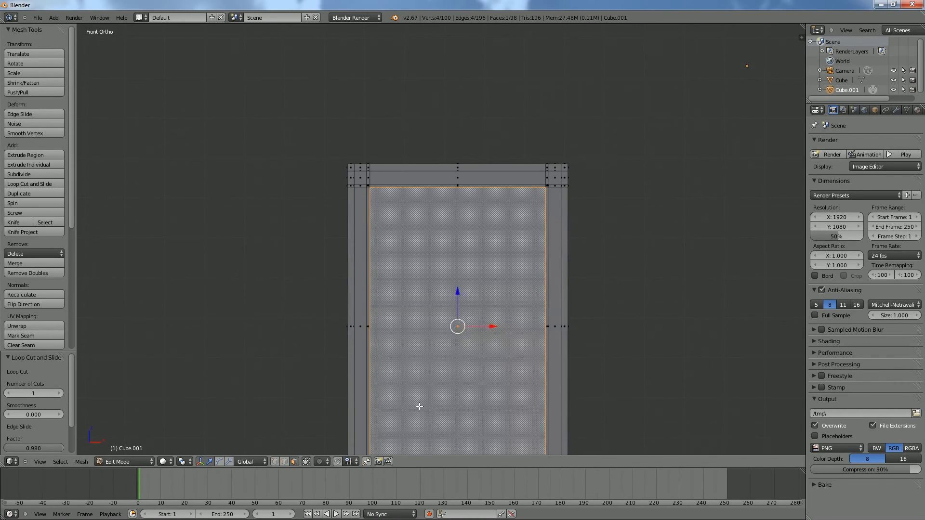
{"action": "key", "text": "KP_7"}
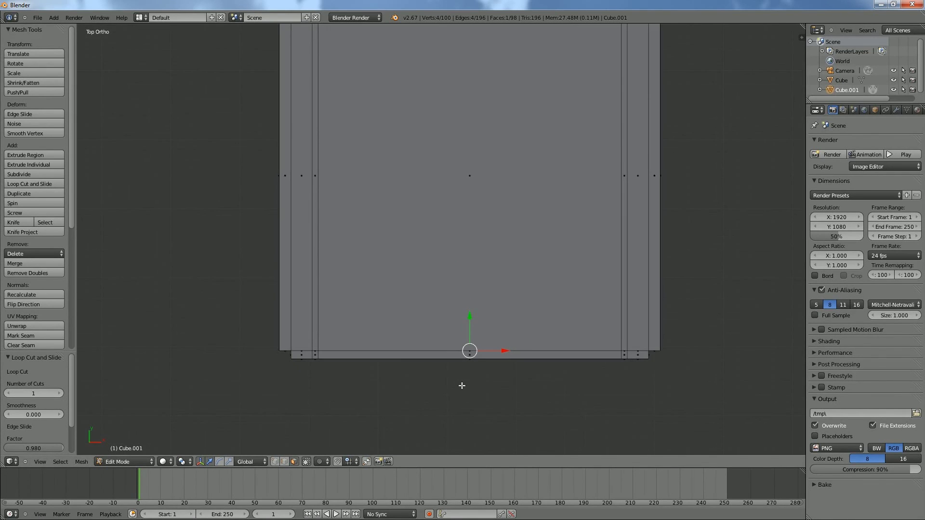
{"action": "key", "text": "z"}
{"action": "scroll", "coordinate": [464, 384], "scroll_direction": "up", "scroll_amount": 2}
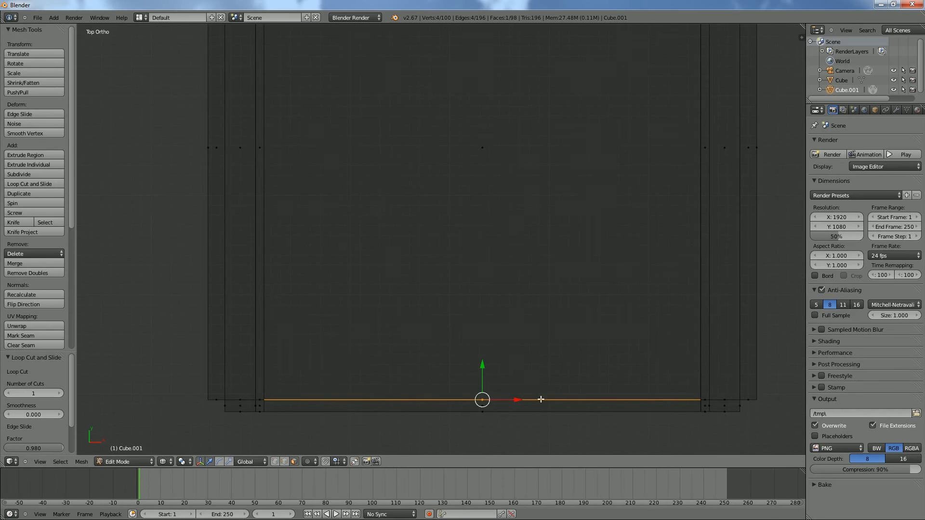
{"action": "key", "text": "e"}
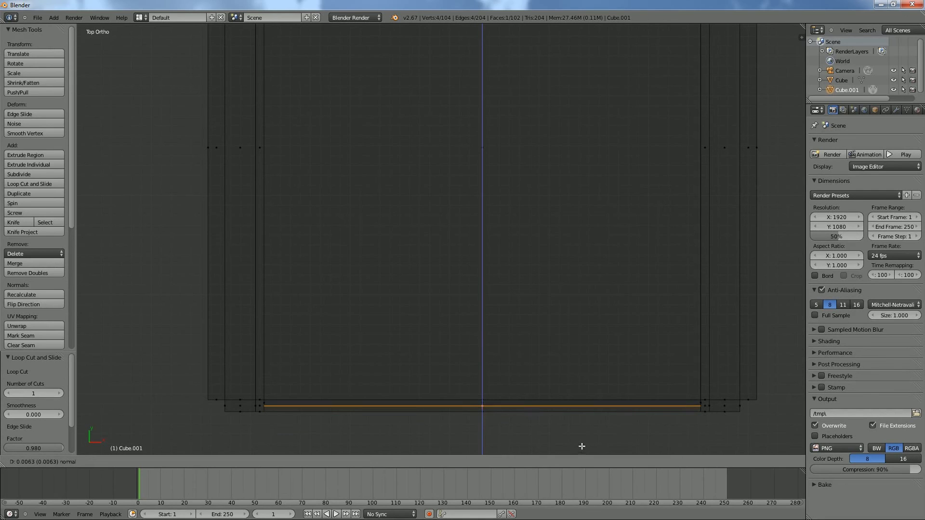
{"action": "left_click", "coordinate": [583, 446]}
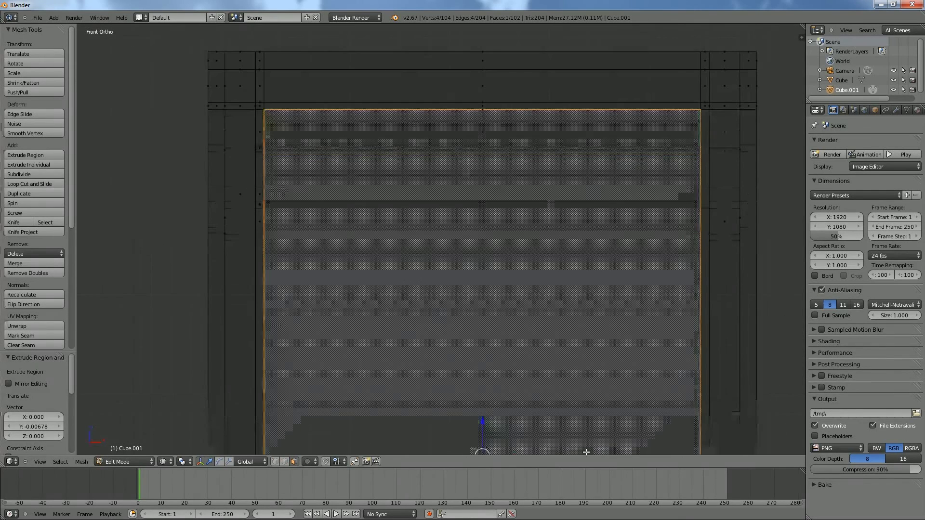
{"action": "scroll", "coordinate": [526, 371], "scroll_direction": "down", "scroll_amount": 5}
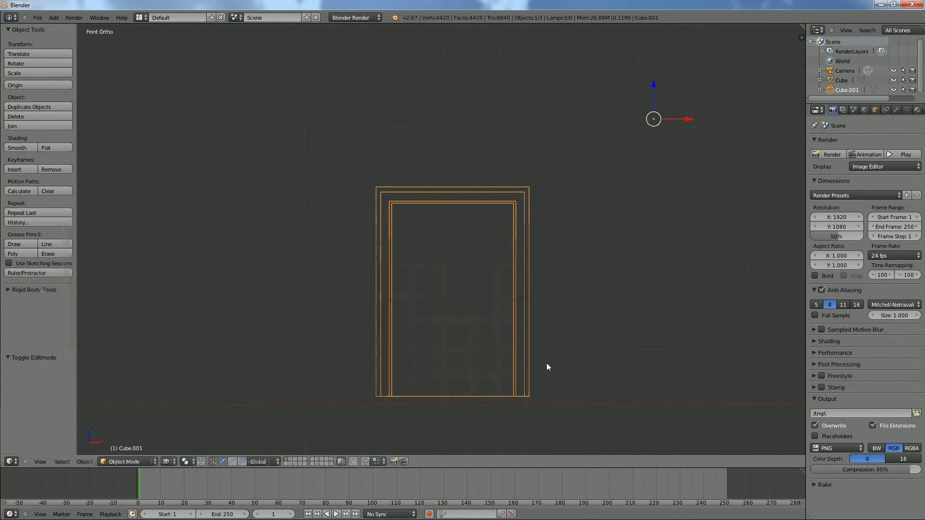
{"action": "key", "text": "Tab"}
{"action": "scroll", "coordinate": [546, 363], "scroll_direction": "up", "scroll_amount": 3}
{"action": "scroll", "coordinate": [546, 363], "scroll_direction": "down", "scroll_amount": 1}
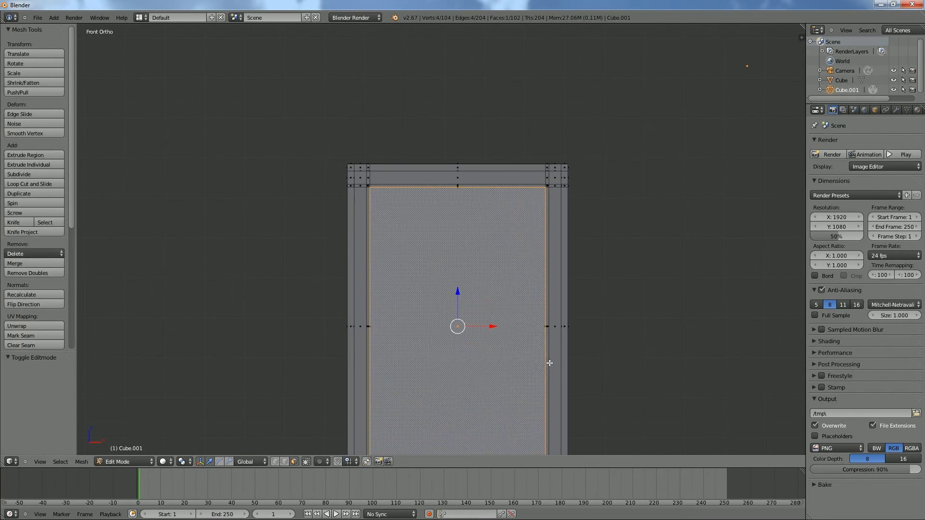
{"action": "middle_click_drag", "start_coordinate": [582, 367], "coordinate": [562, 333], "text": "shift"}
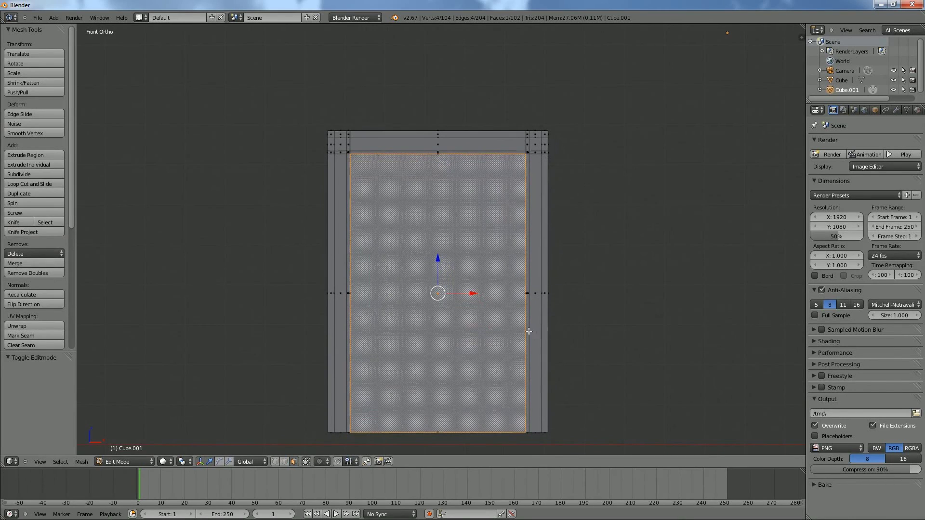
Add two horizontal loop cuts across the door panel, scale them to 0.71 along Z, and move them up about 0.016.
{"action": "key", "text": "ctrl+r"}
{"action": "scroll", "coordinate": [520, 289], "scroll_direction": "up", "scroll_amount": 1}
{"action": "left_click", "coordinate": [520, 289]}
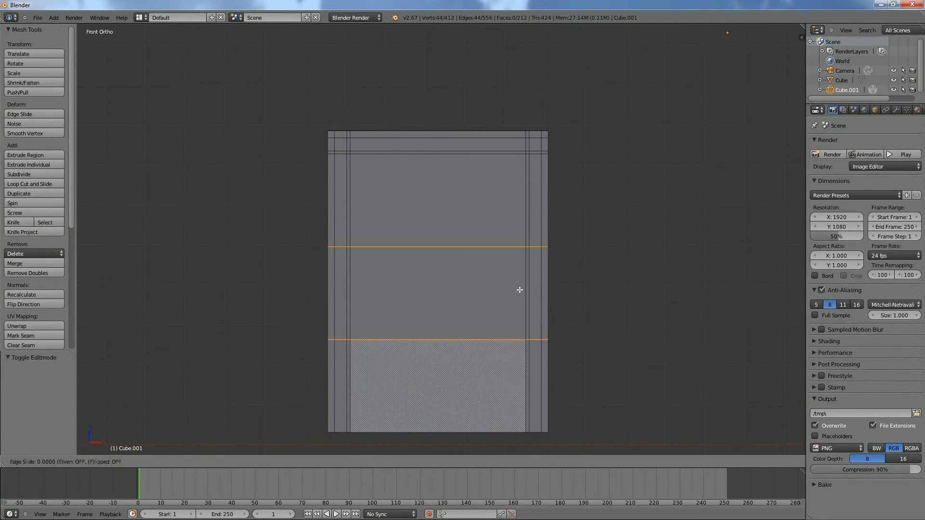
{"action": "right_click", "coordinate": [520, 290]}
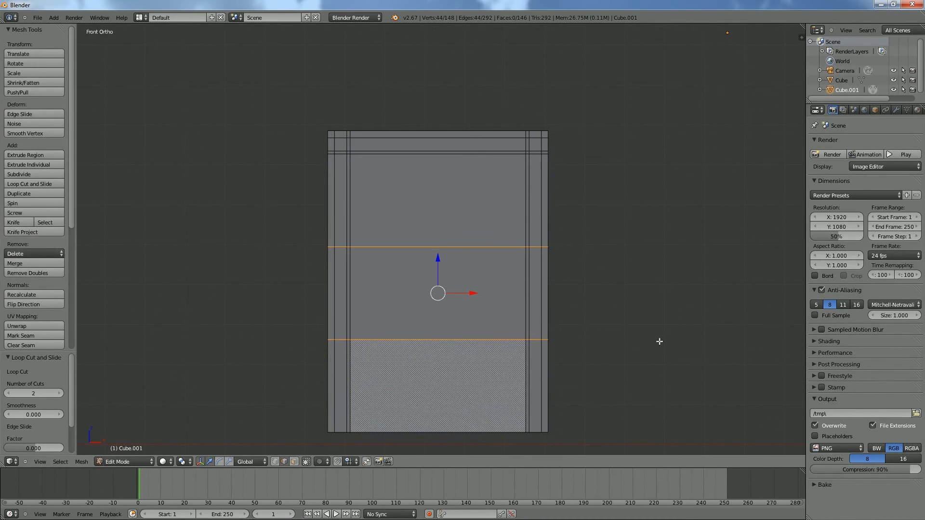
{"action": "key", "text": "s"}
{"action": "key", "text": "z"}
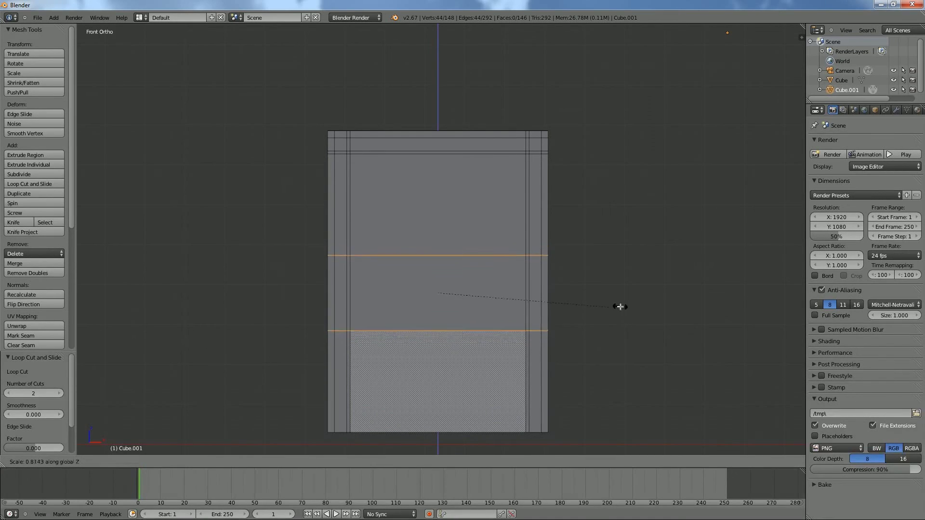
{"action": "left_click", "coordinate": [599, 288]}
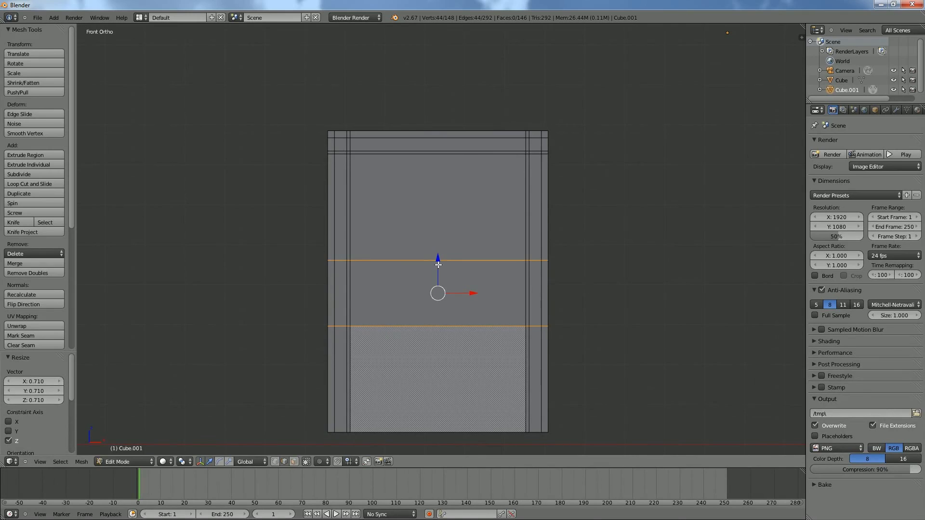
{"action": "left_click_drag", "start_coordinate": [435, 260], "coordinate": [437, 253]}
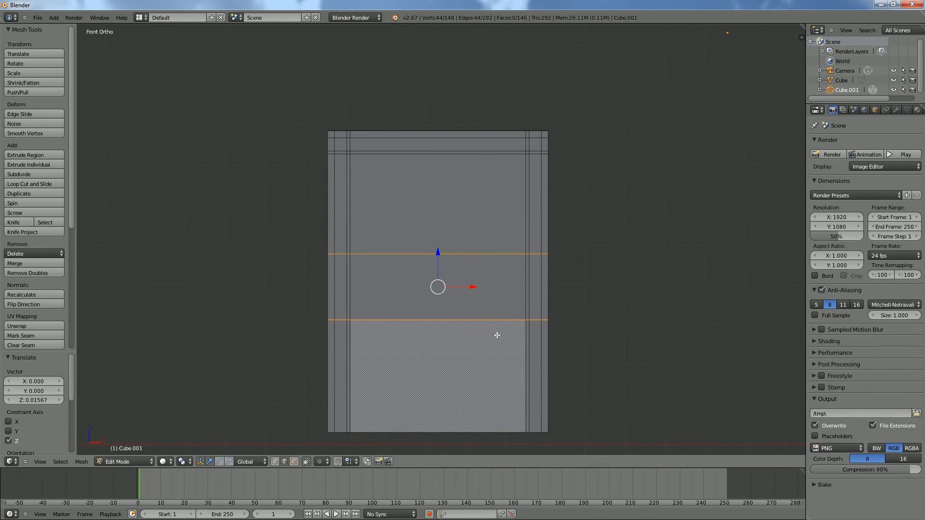
Add two vertical loop cuts through the panel, scale them to about 0.392 along X, and move them about 0.147 along X towards the frame.
{"action": "key", "text": "ctrl+r"}
{"action": "scroll", "coordinate": [438, 143], "scroll_direction": "up", "scroll_amount": 1}
{"action": "left_click", "coordinate": [438, 142]}
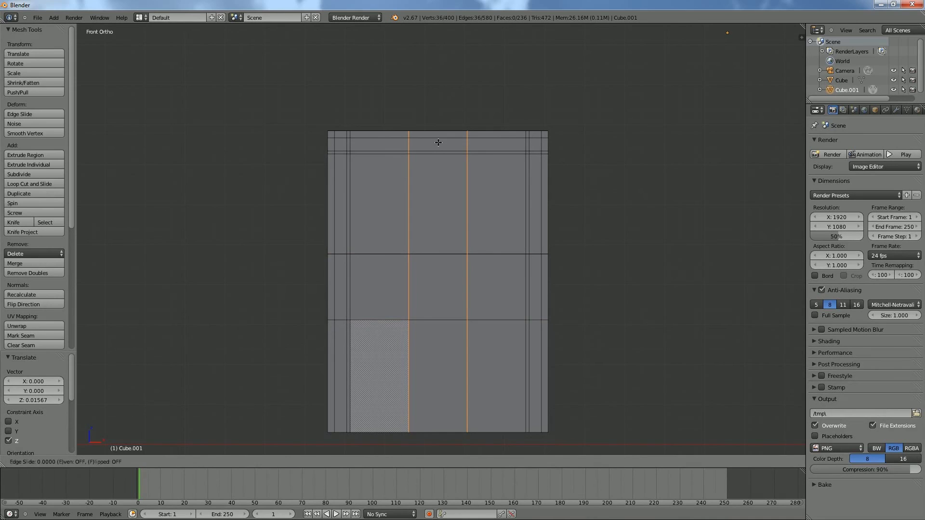
{"action": "right_click", "coordinate": [438, 143]}
{"action": "key", "text": "s"}
{"action": "key", "text": "x"}
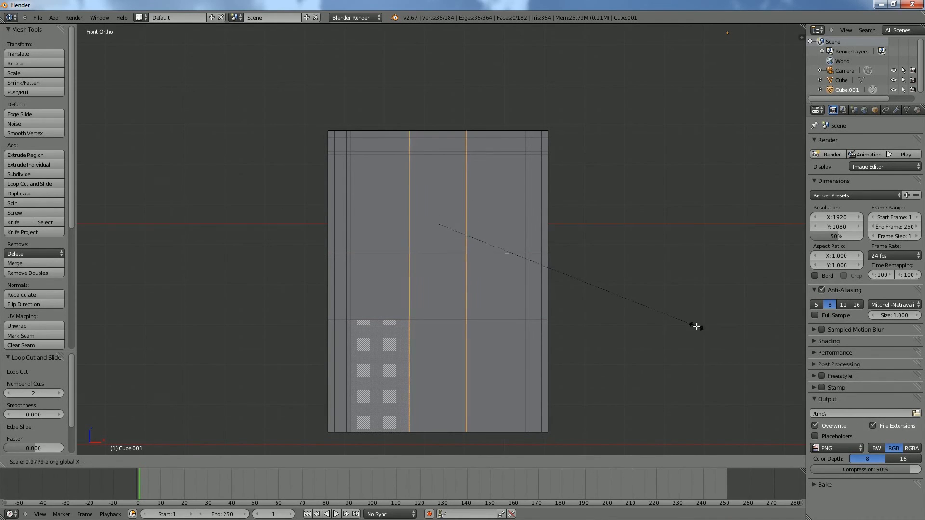
{"action": "left_click", "coordinate": [543, 266]}
{"action": "key", "text": "g"}
{"action": "key", "text": "x"}
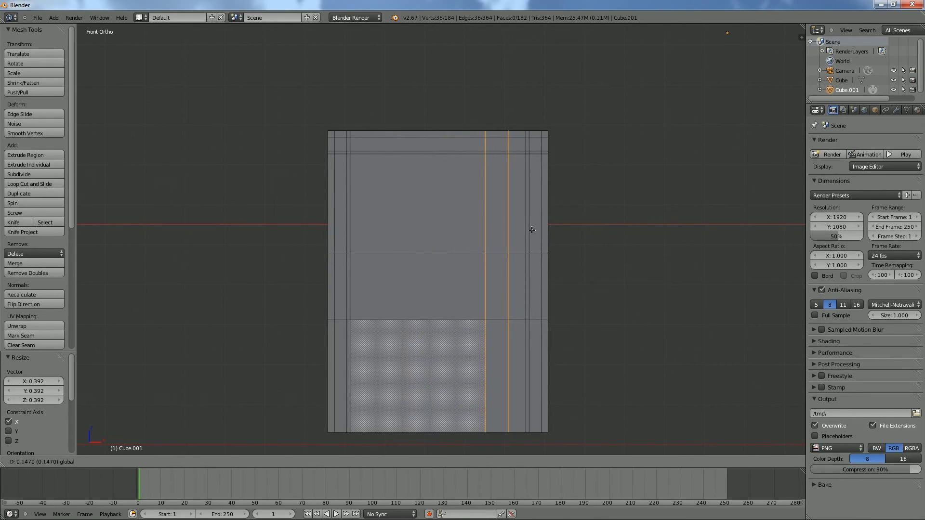
{"action": "left_click", "coordinate": [531, 230]}
Select the narrow front face enclosed by the new cuts and extrude it outward about 0.002 along Y in wireframe top view, forming a handle plate.
{"action": "scroll", "coordinate": [528, 310], "scroll_direction": "up", "scroll_amount": 1}
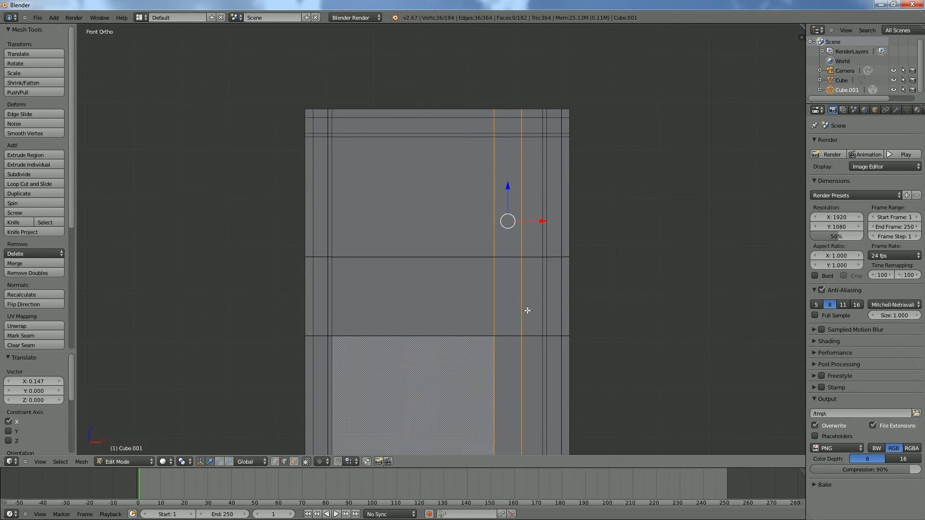
{"action": "left_click", "coordinate": [294, 461]}
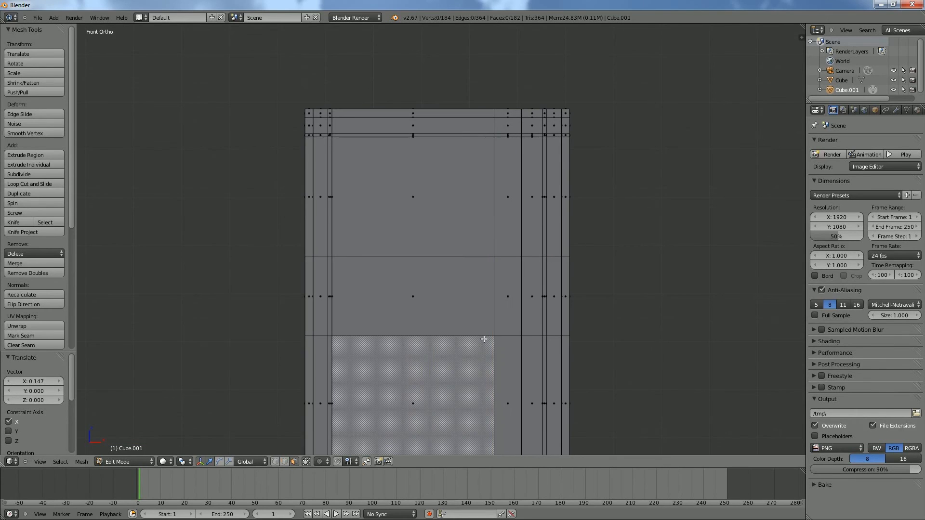
{"action": "right_click", "coordinate": [500, 309]}
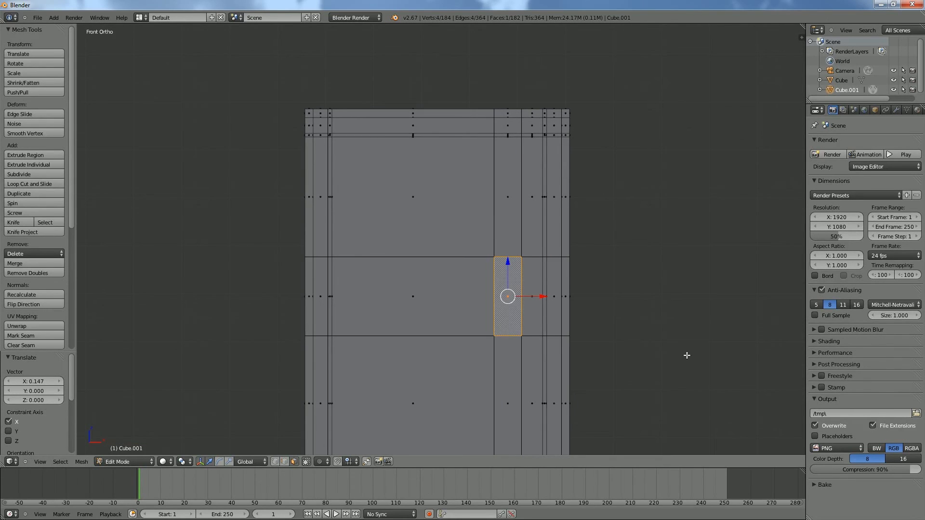
{"action": "key", "text": "KP_7"}
{"action": "scroll", "coordinate": [686, 355], "scroll_direction": "up", "scroll_amount": 3}
{"action": "key", "text": "z"}
{"action": "scroll", "coordinate": [625, 298], "scroll_direction": "up", "scroll_amount": 2}
{"action": "middle_click_drag", "start_coordinate": [692, 354], "coordinate": [608, 267], "text": "shift"}
{"action": "key", "text": "e"}
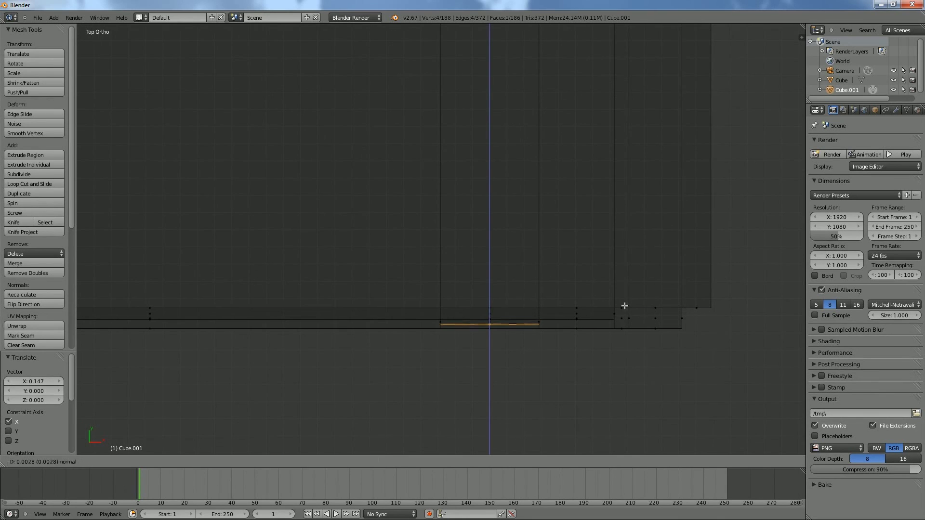
{"action": "left_click", "coordinate": [625, 306]}
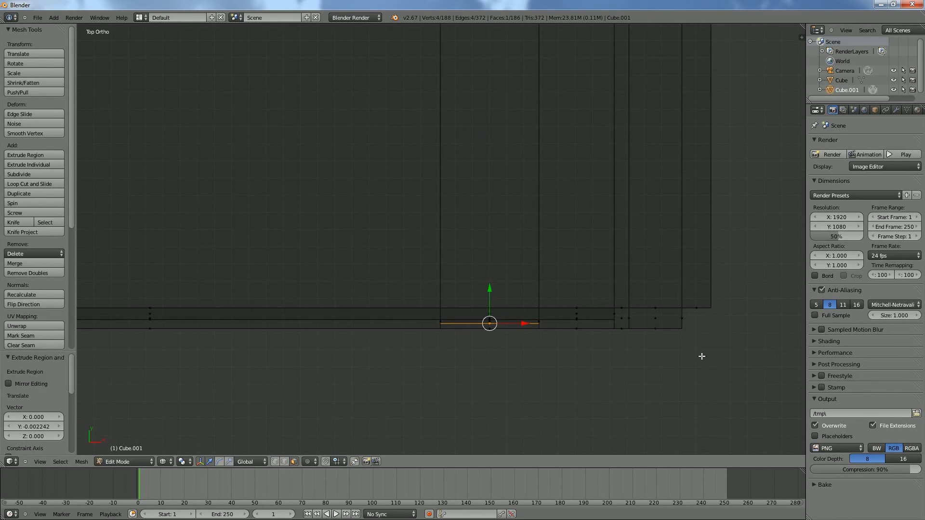
In solid front view, add two horizontal loop cuts through the handle plate and scale them about 2.615 along Z, close to its ends.
{"action": "key", "text": "KP_1"}
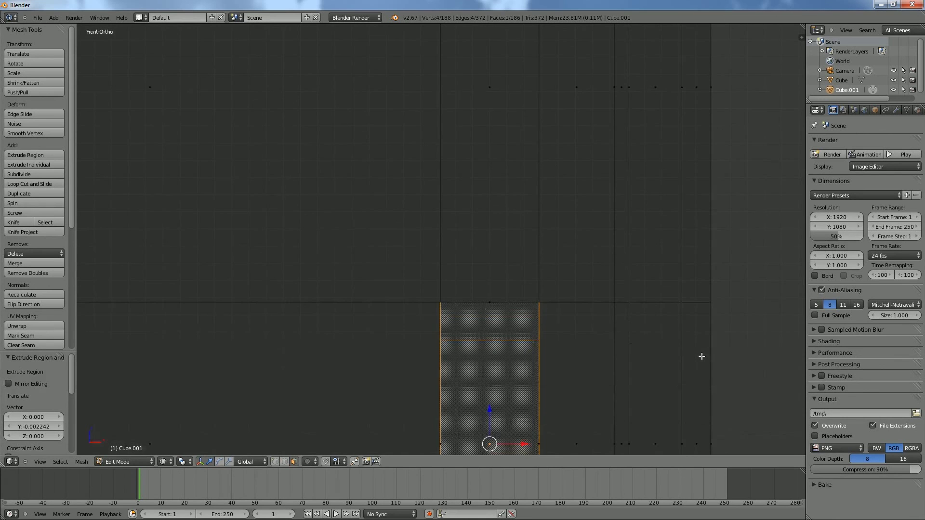
{"action": "key", "text": "Tab"}
{"action": "key", "text": "Tab"}
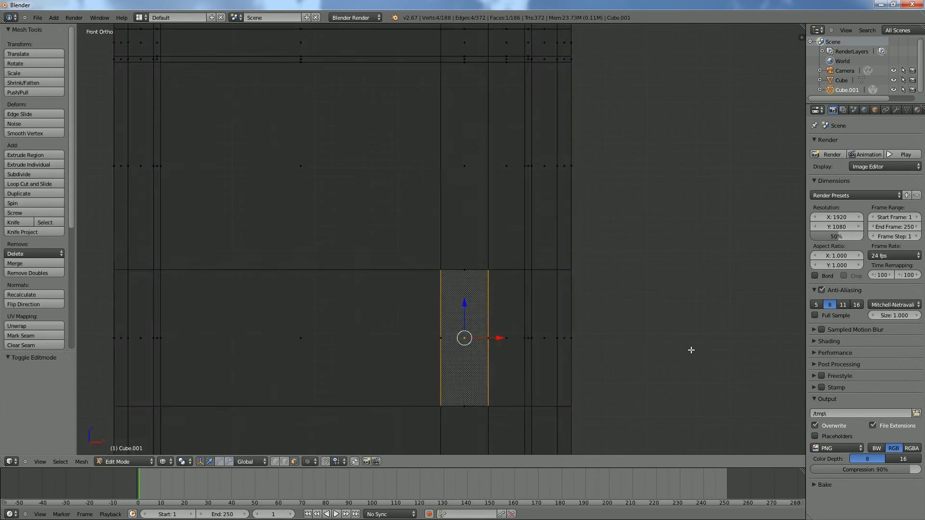
{"action": "key", "text": "z"}
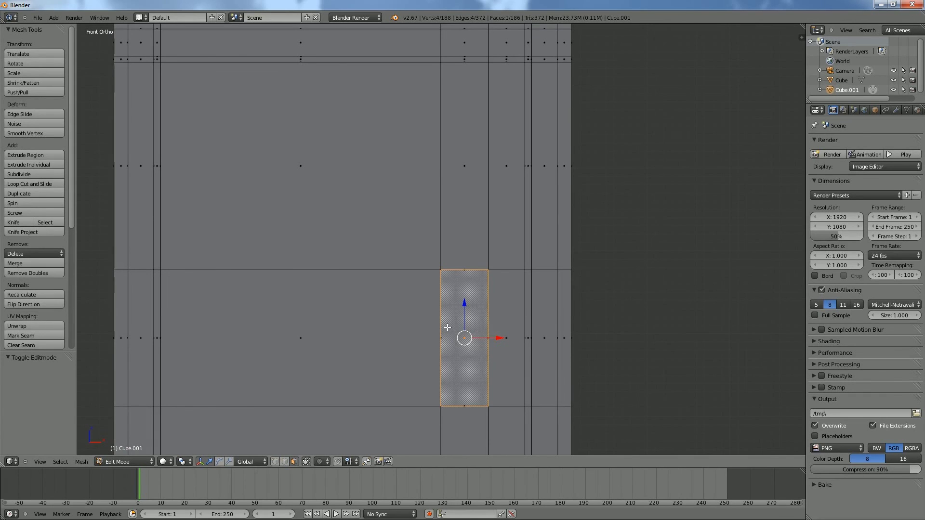
{"action": "key", "text": "ctrl+r"}
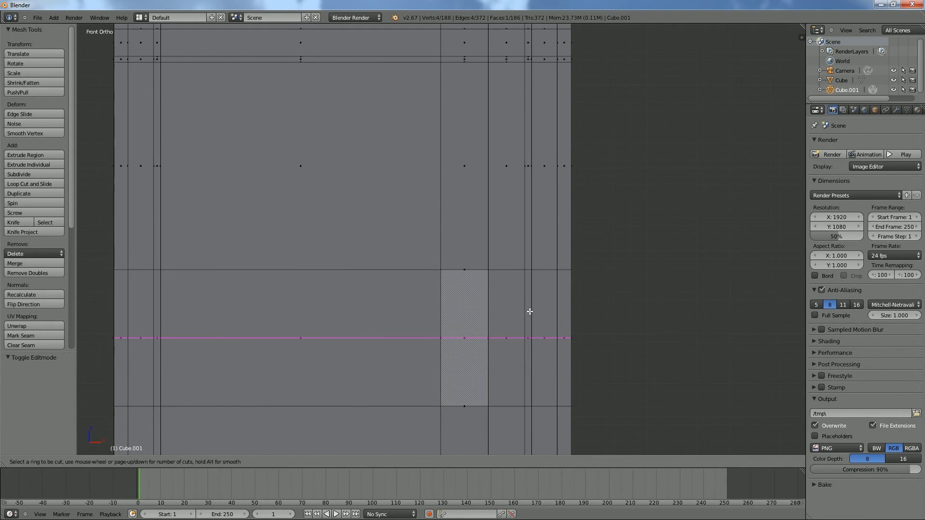
{"action": "scroll", "coordinate": [530, 312], "scroll_direction": "up", "scroll_amount": 1}
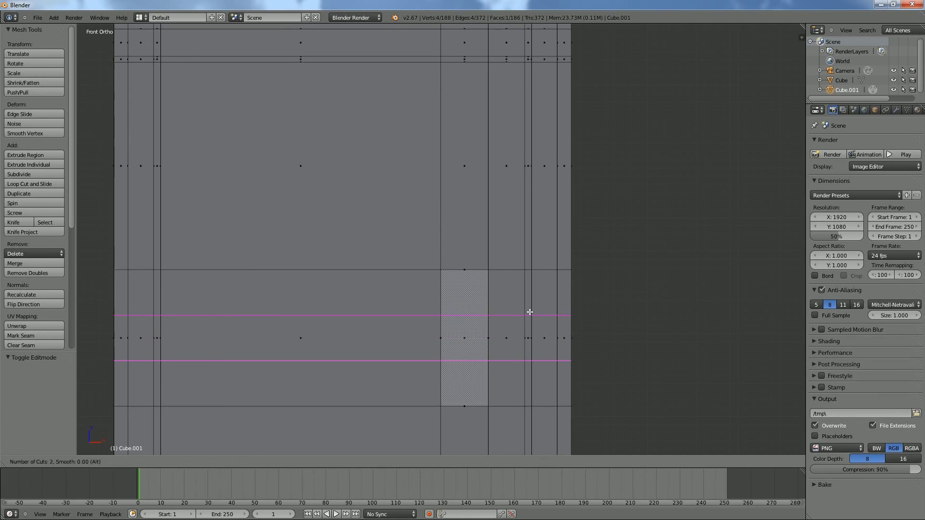
{"action": "left_click", "coordinate": [533, 315]}
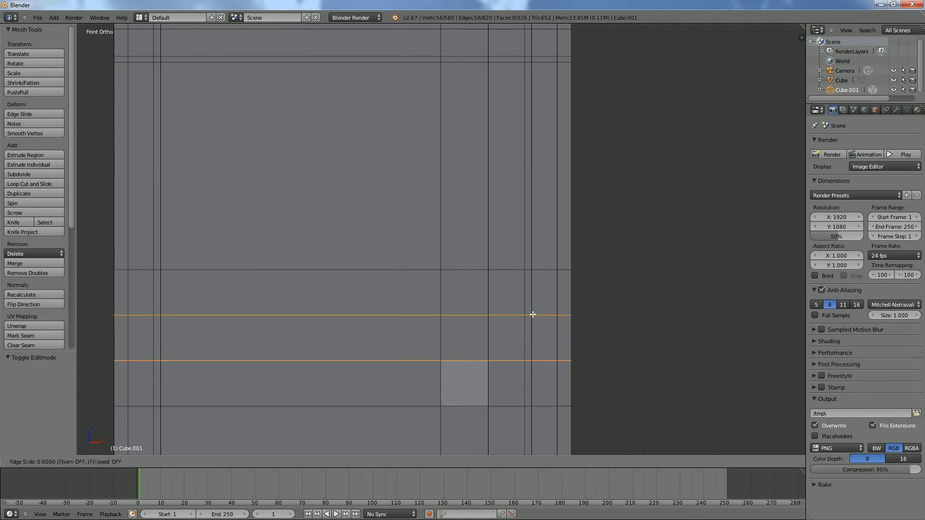
{"action": "right_click", "coordinate": [615, 321]}
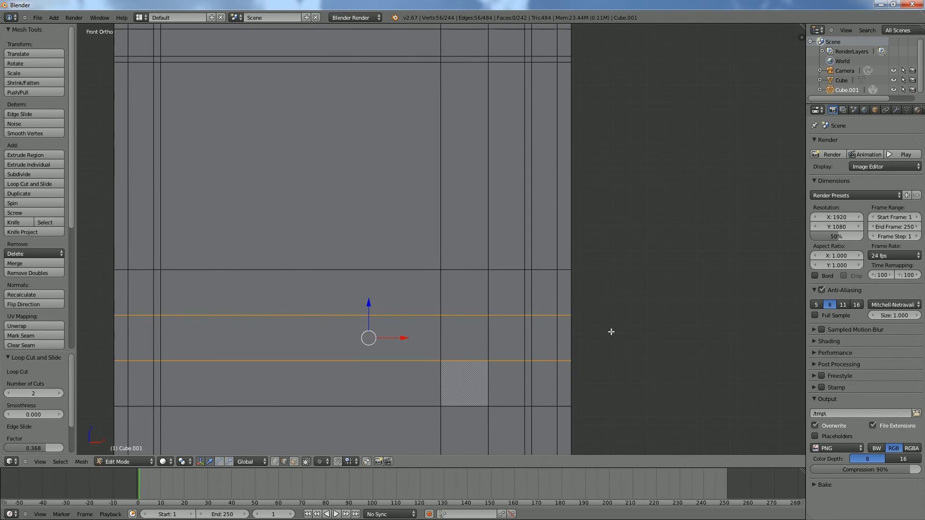
{"action": "key", "text": "s"}
{"action": "key", "text": "z"}
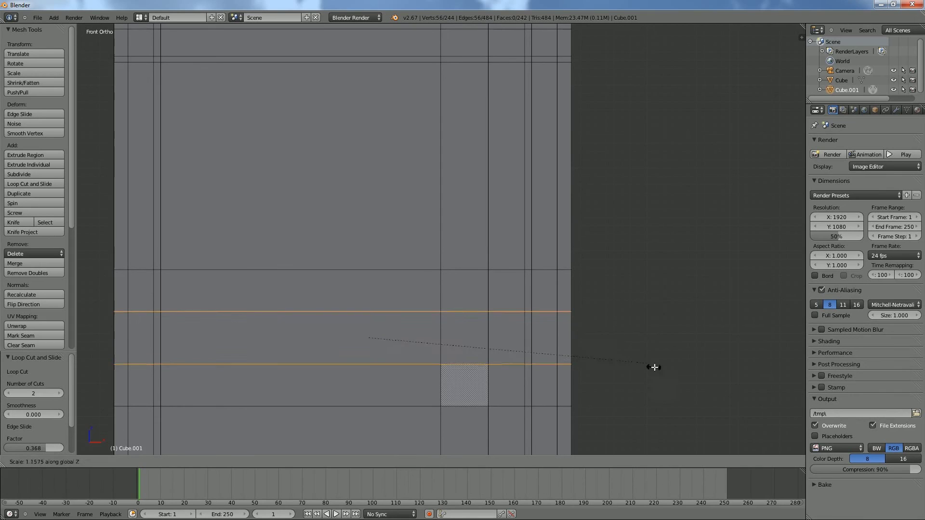
{"action": "left_click", "coordinate": [215, 181]}
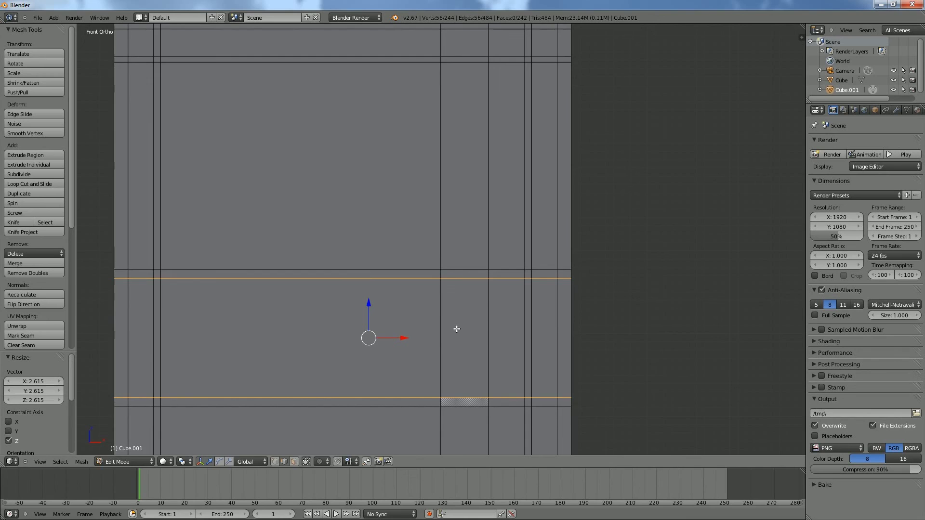
Add two more horizontal loop cuts between the previous pair and scale them about 2.538 along Z, just inside those cuts.
{"action": "key", "text": "ctrl+r"}
{"action": "scroll", "coordinate": [484, 328], "scroll_direction": "up", "scroll_amount": 1}
{"action": "left_click", "coordinate": [484, 328]}
{"action": "right_click", "coordinate": [484, 328]}
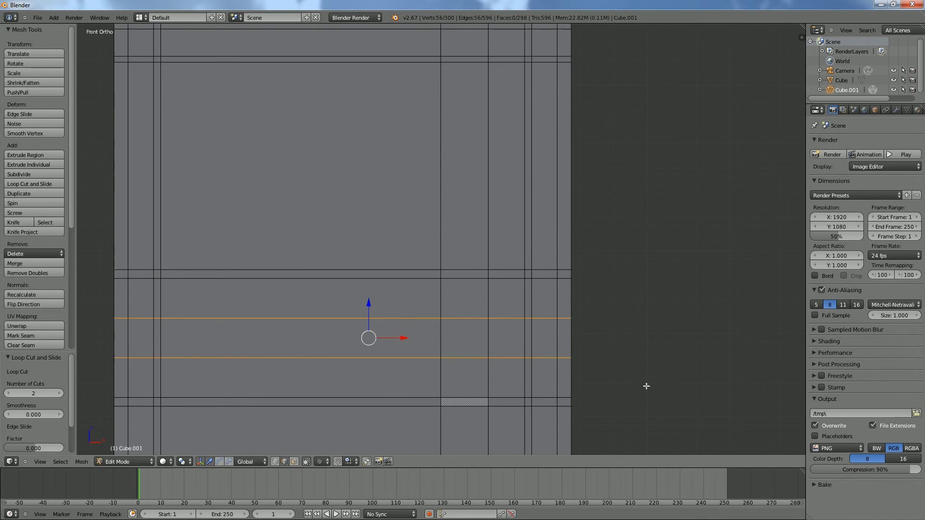
{"action": "key", "text": "s"}
{"action": "right_click", "coordinate": [680, 439]}
{"action": "key", "text": "s"}
{"action": "key", "text": "z"}
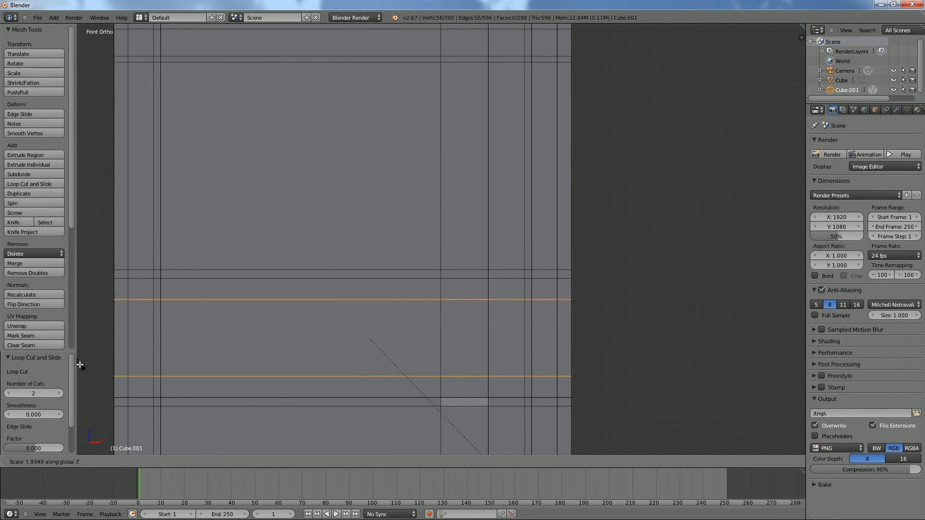
{"action": "left_click", "coordinate": [216, 78]}
Add two vertical loop cuts through the handle plate and scale them to about 0.627 along X around its centre.
{"action": "key", "text": "ctrl+r"}
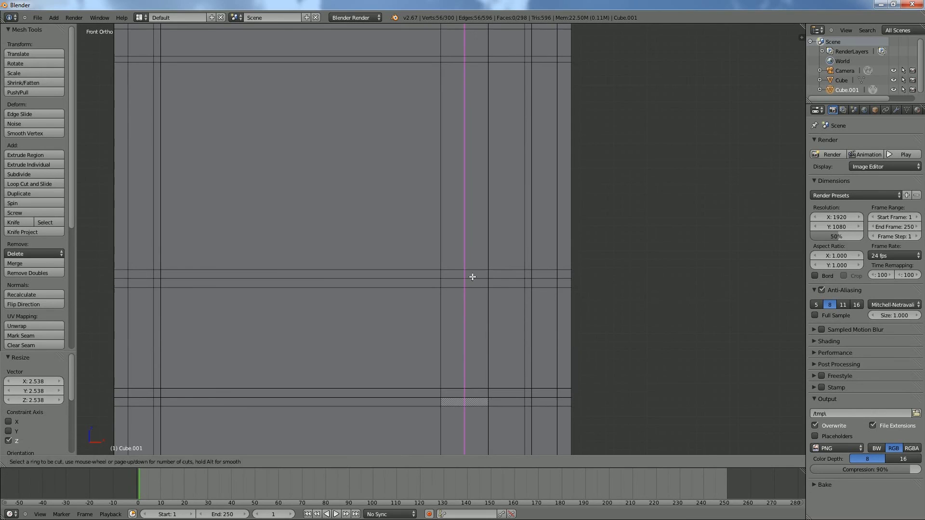
{"action": "scroll", "coordinate": [471, 272], "scroll_direction": "up", "scroll_amount": 1}
{"action": "left_click", "coordinate": [471, 272]}
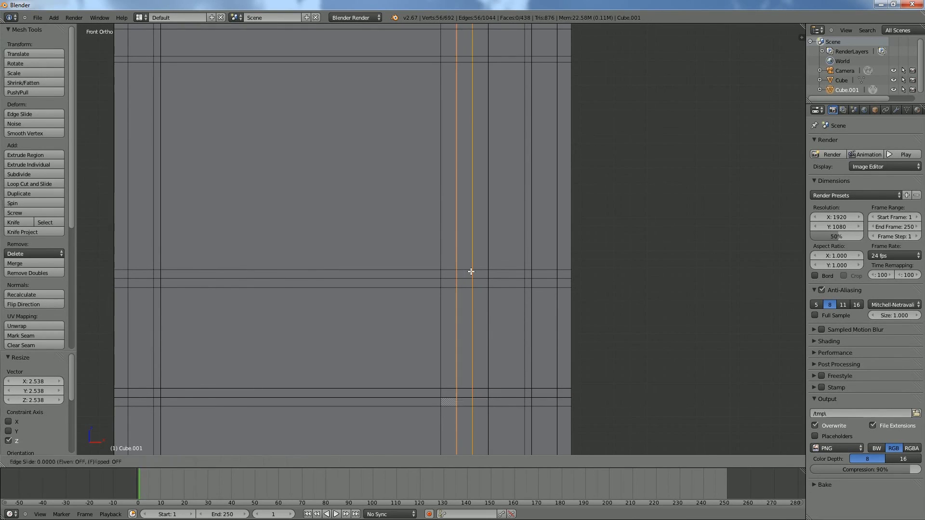
{"action": "key", "text": "s"}
{"action": "key", "text": "x"}
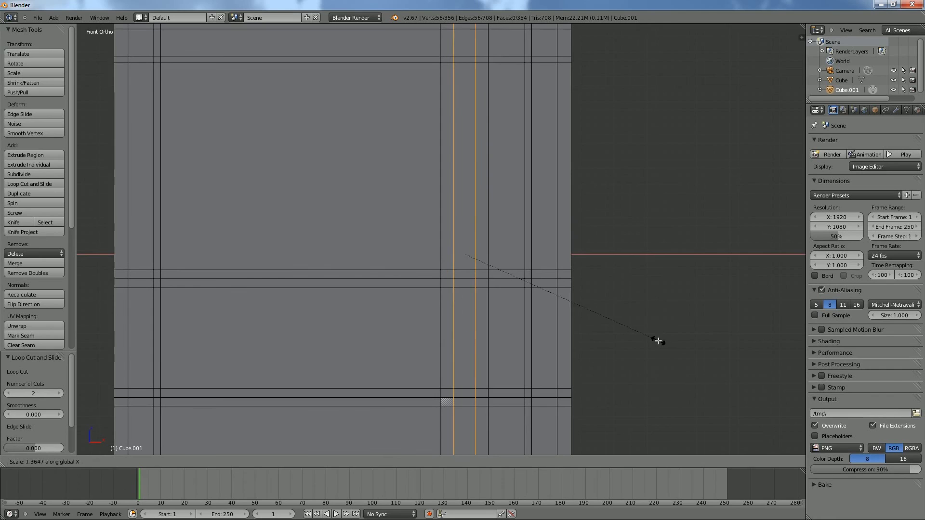
{"action": "left_click", "coordinate": [551, 298]}
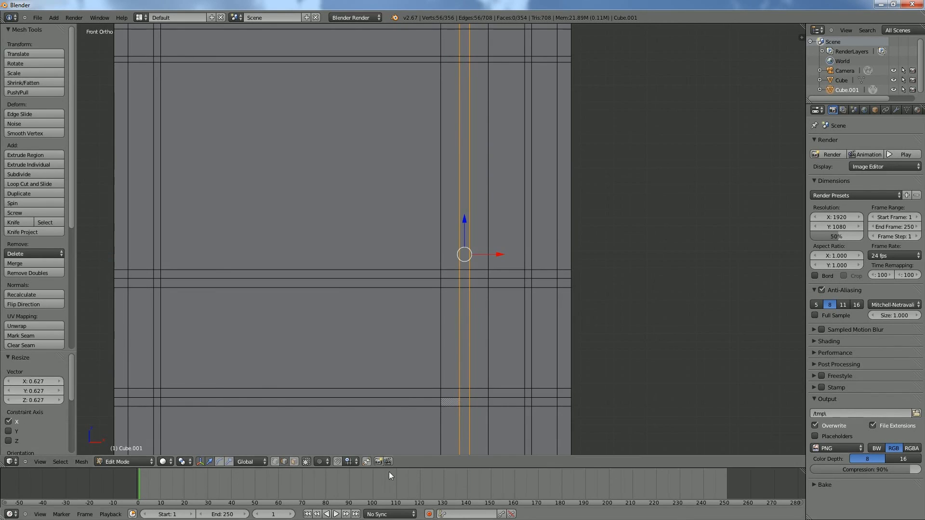
Select the small centre faces near the plate's upper and lower ends and extrude them outward twice, about 0.0045 and then 0.005 along Y.
{"action": "key", "text": "a"}
{"action": "right_click", "coordinate": [464, 282]}
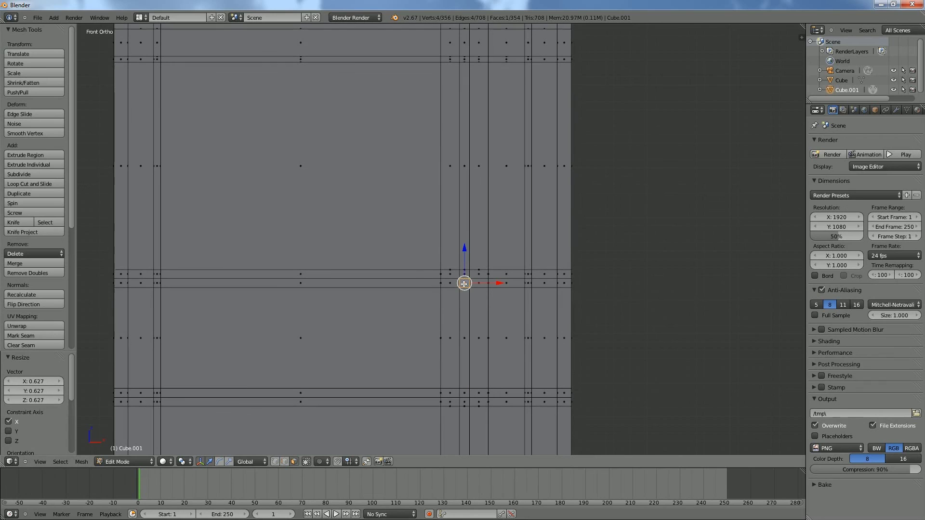
{"action": "right_click", "coordinate": [464, 393], "text": "shift"}
{"action": "key", "text": "KP_7"}
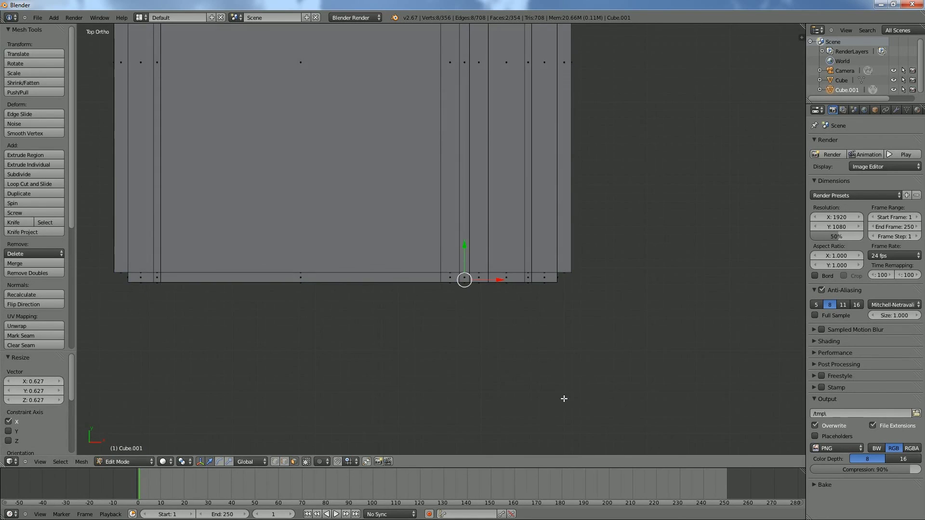
{"action": "key", "text": "z"}
{"action": "scroll", "coordinate": [574, 380], "scroll_direction": "up", "scroll_amount": 3}
{"action": "middle_click_drag", "start_coordinate": [636, 359], "coordinate": [605, 315], "text": "shift"}
{"action": "scroll", "coordinate": [576, 292], "scroll_direction": "up", "scroll_amount": 3}
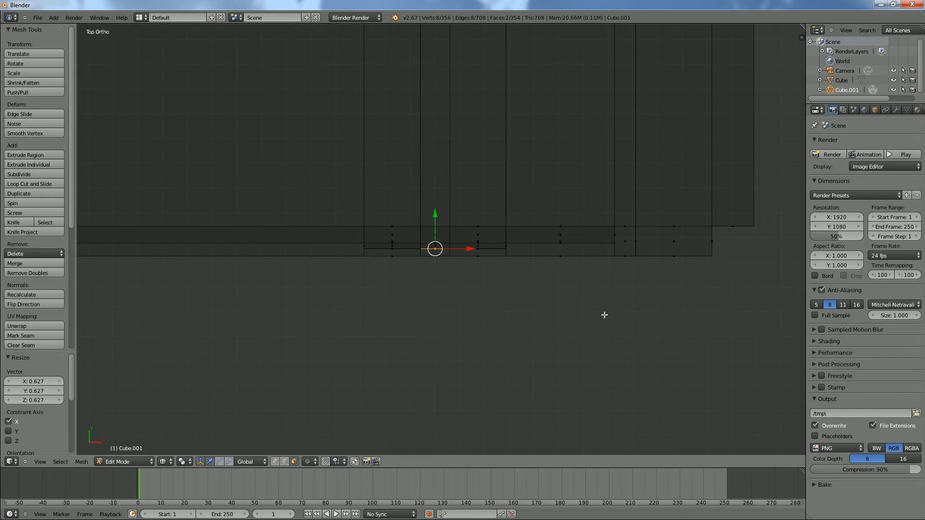
{"action": "key", "text": "e"}
{"action": "left_click", "coordinate": [586, 331]}
{"action": "key", "text": "e"}
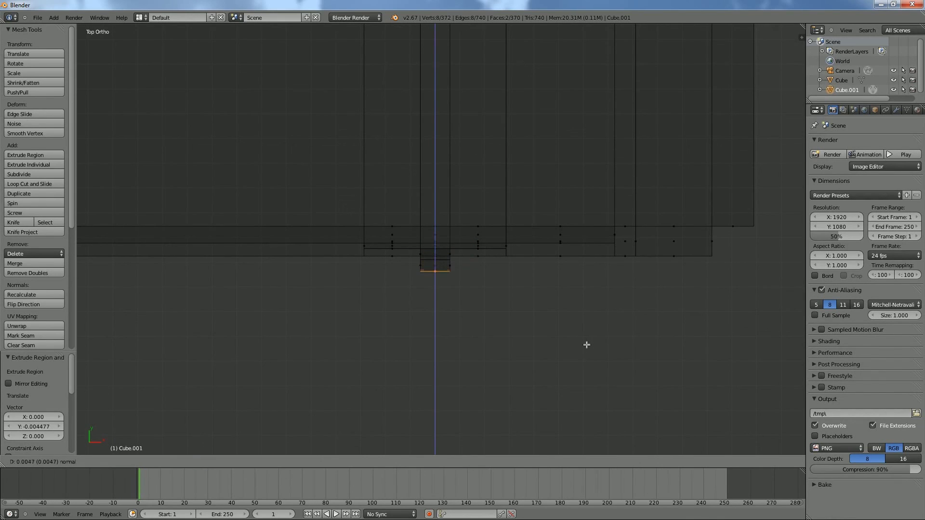
{"action": "left_click", "coordinate": [586, 346]}
Delete the two facing inner faces on the outer segments of the handle stubs, and switch to edge selection.
{"action": "middle_click_drag", "start_coordinate": [586, 342], "coordinate": [578, 309]}
{"action": "scroll", "coordinate": [578, 309], "scroll_direction": "down", "scroll_amount": 3}
{"action": "key", "text": "z"}
{"action": "right_click", "coordinate": [436, 391]}
{"action": "middle_click_drag", "start_coordinate": [436, 388], "coordinate": [484, 225]}
{"action": "right_click", "coordinate": [435, 302], "text": "shift"}
{"action": "key", "text": "x"}
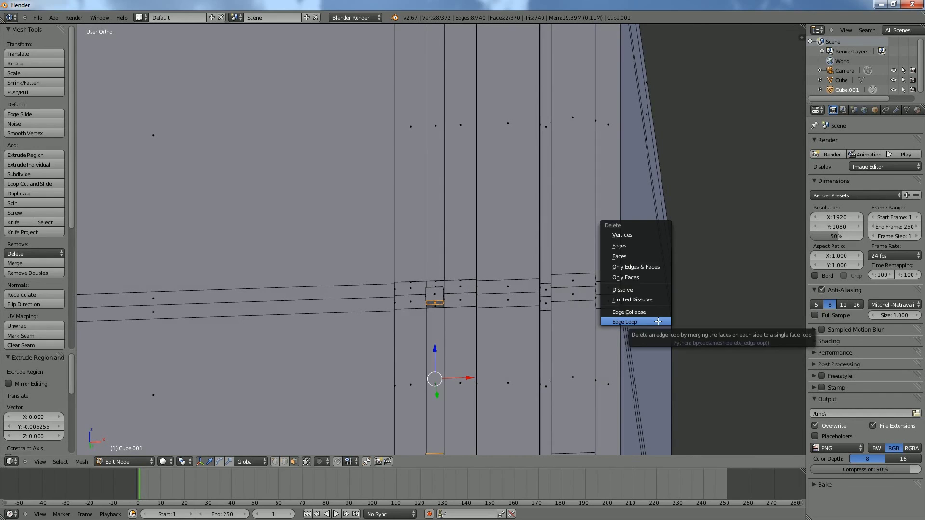
{"action": "left_click", "coordinate": [634, 258]}
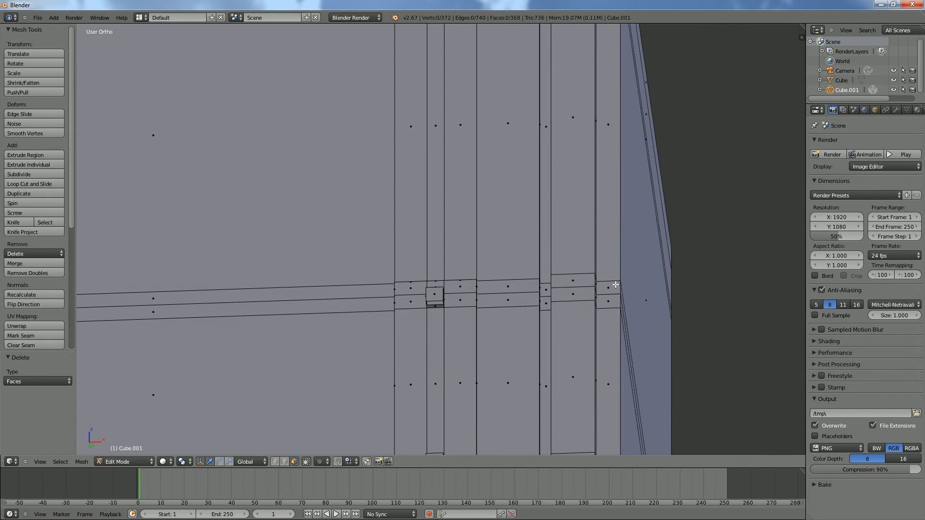
{"action": "left_click", "coordinate": [285, 461]}
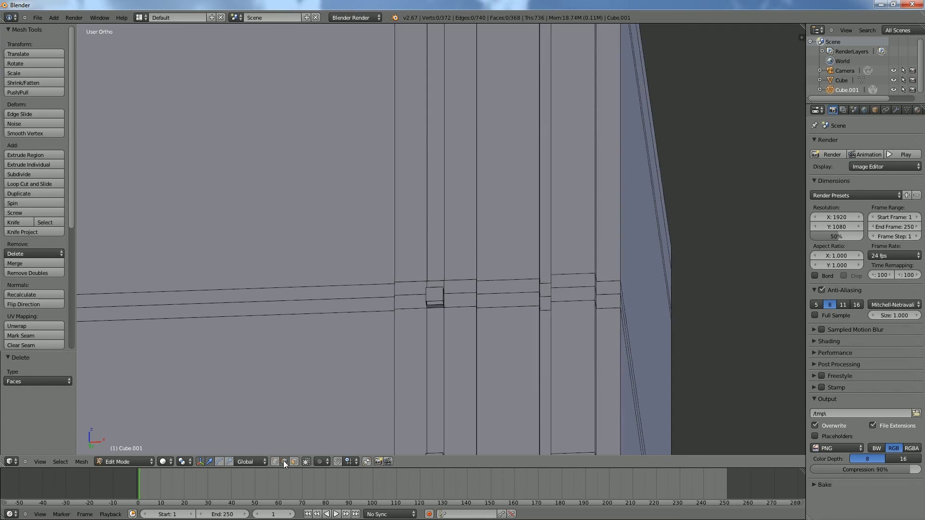
Select the open edge loops on both handle stubs and bridge them into a vertical grip bar.
{"action": "right_click", "coordinate": [433, 299], "text": "alt"}
{"action": "middle_click_drag", "start_coordinate": [492, 333], "coordinate": [484, 427]}
{"action": "right_click", "coordinate": [438, 378], "text": "alt+shift"}
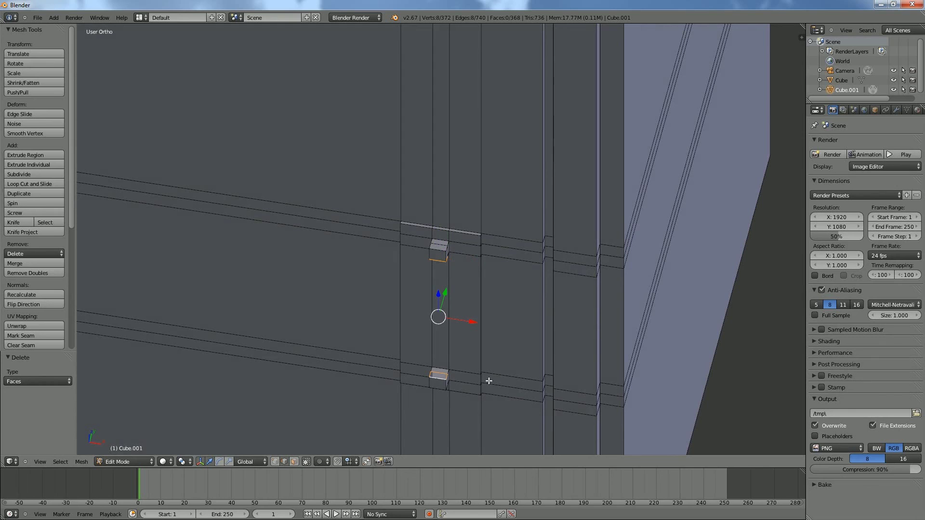
{"action": "key", "text": "space"}
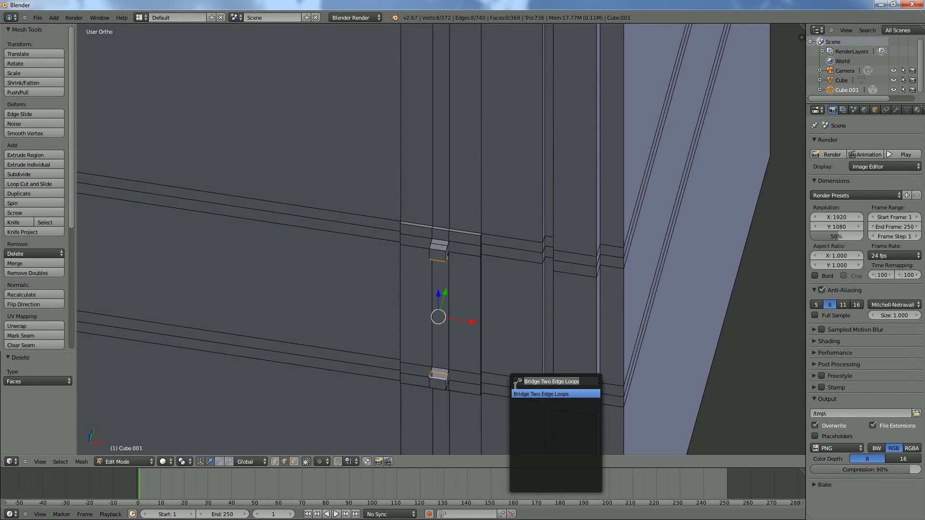
{"action": "left_click", "coordinate": [545, 394]}
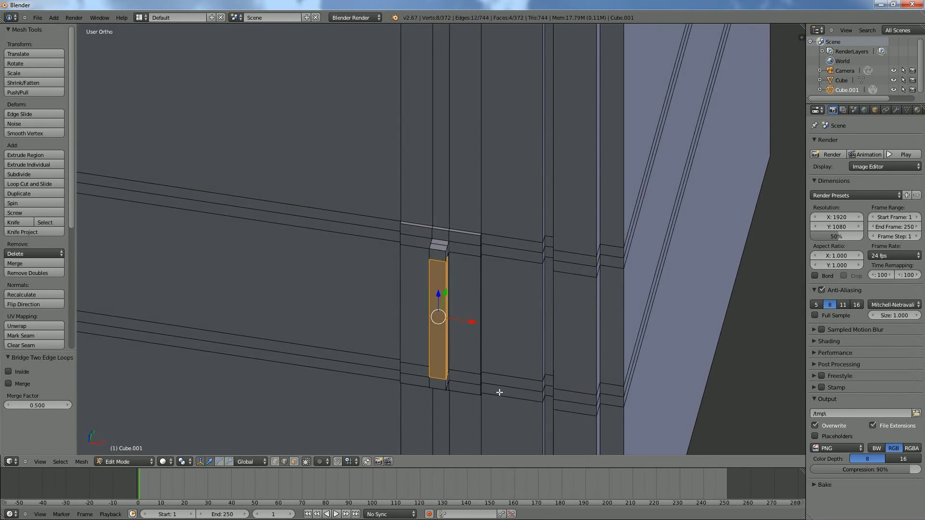
In object mode, show the scene as wireframe and move the door block above the tallest tower, about -12.779 along X and 12.03 along Z.
{"action": "scroll", "coordinate": [328, 378], "scroll_direction": "down", "scroll_amount": 8}
{"action": "scroll", "coordinate": [337, 374], "scroll_direction": "up", "scroll_amount": 3}
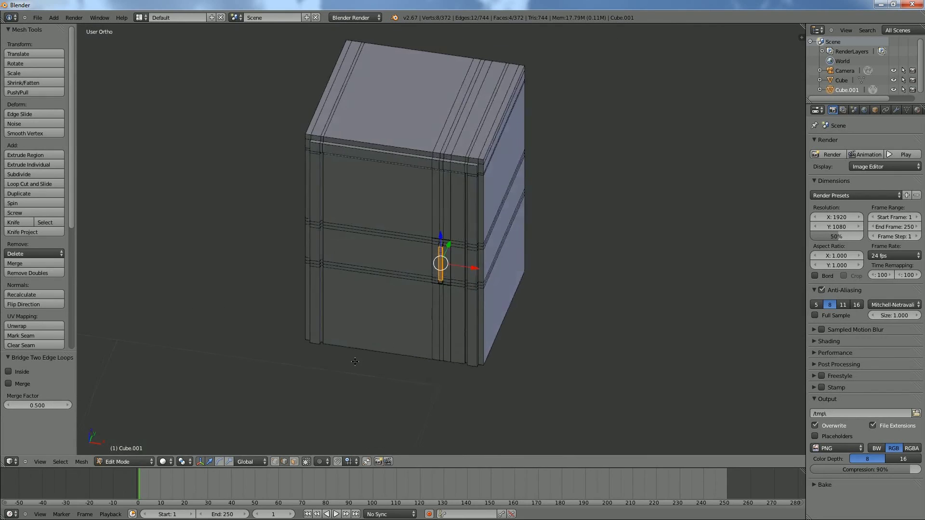
{"action": "scroll", "coordinate": [426, 361], "scroll_direction": "down", "scroll_amount": 3}
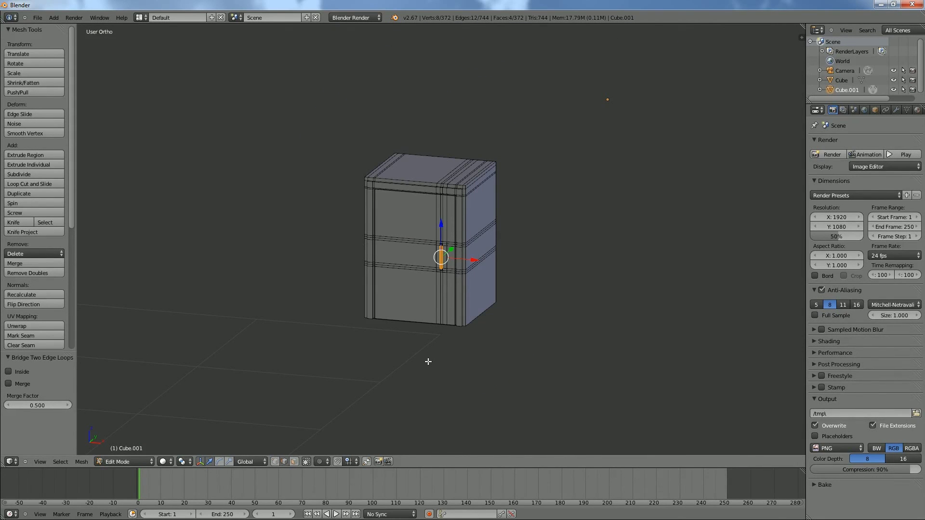
{"action": "key", "text": "Tab"}
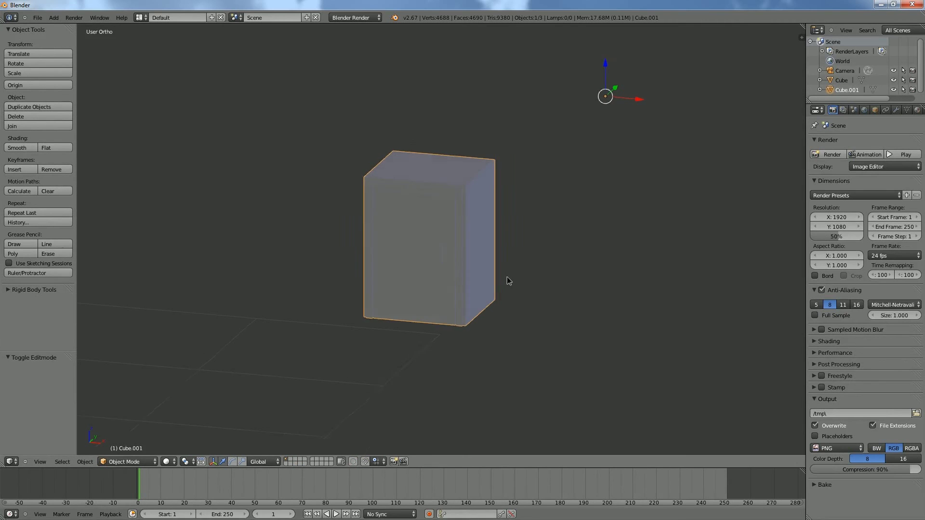
{"action": "key", "text": "KP_1"}
{"action": "scroll", "coordinate": [539, 289], "scroll_direction": "down", "scroll_amount": 4}
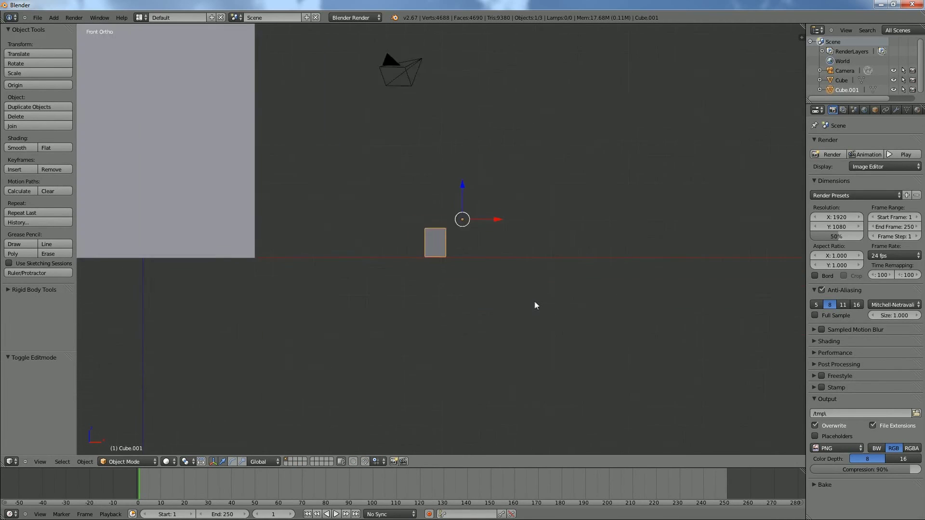
{"action": "scroll", "coordinate": [535, 305], "scroll_direction": "down", "scroll_amount": 4}
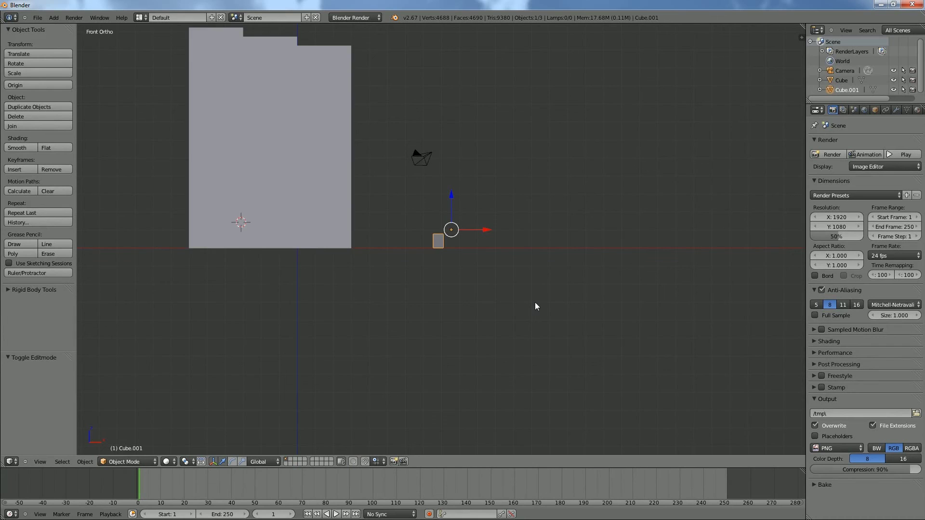
{"action": "key", "text": "z"}
{"action": "middle_click_drag", "start_coordinate": [419, 261], "coordinate": [628, 452], "text": "shift"}
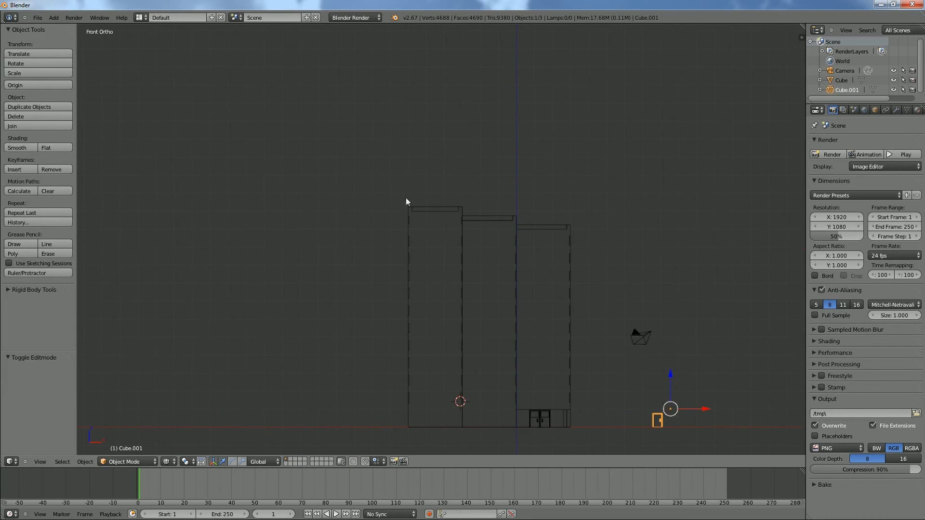
{"action": "key", "text": "g"}
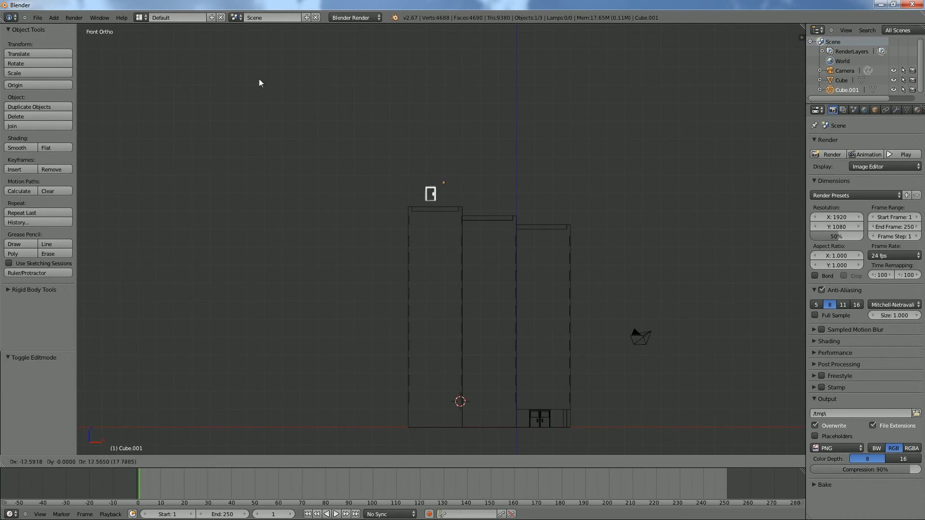
{"action": "left_click", "coordinate": [256, 88]}
Seat the door block on the tallest tower's recessed roof floor, moving it about -0.265 along X and -0.059 along Z.
{"action": "scroll", "coordinate": [417, 163], "scroll_direction": "up", "scroll_amount": 7}
{"action": "scroll", "coordinate": [498, 229], "scroll_direction": "up", "scroll_amount": 9}
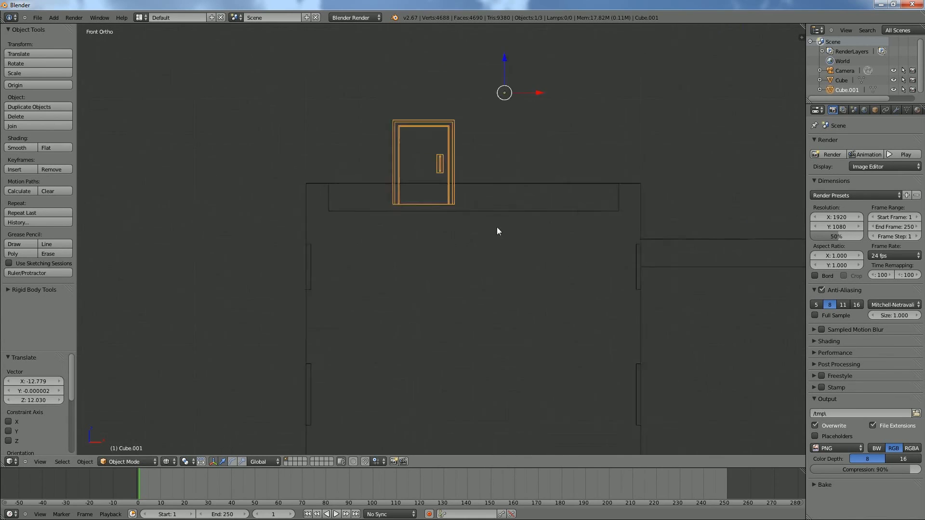
{"action": "middle_click_drag", "start_coordinate": [501, 204], "coordinate": [645, 344], "text": "shift"}
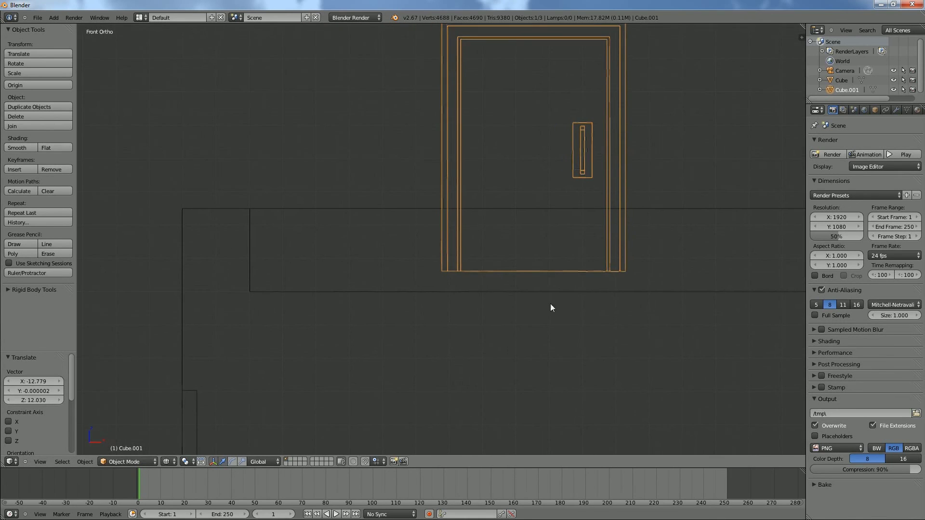
{"action": "key", "text": "g"}
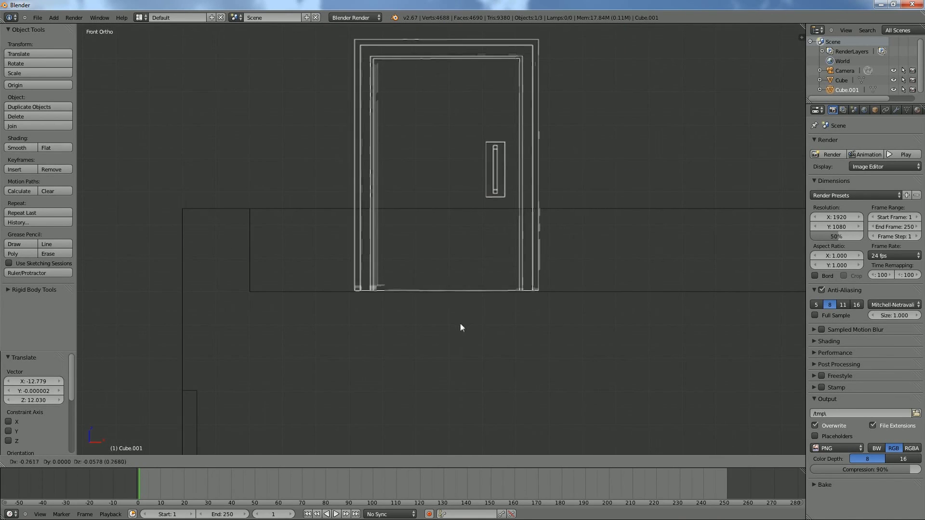
{"action": "left_click", "coordinate": [459, 324]}
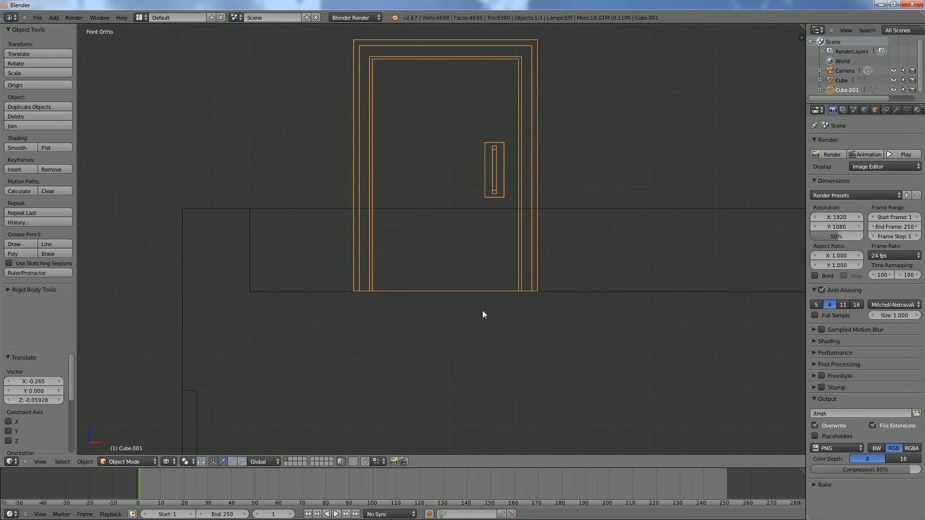
From the top view, position the door block within the tallest tower's roof outline, finishing with a shift of about 0.277 along X.
{"action": "key", "text": "KP_7"}
{"action": "scroll", "coordinate": [482, 314], "scroll_direction": "down", "scroll_amount": 8}
{"action": "mouse_move", "coordinate": [446, 209]}
{"action": "left_mouse_down"}
{"action": "mouse_move", "coordinate": [448, 201]}
{"action": "mouse_move", "coordinate": [449, 215]}
{"action": "left_mouse_up"}
{"action": "left_click_drag", "start_coordinate": [481, 246], "coordinate": [483, 249]}
{"action": "scroll", "coordinate": [531, 284], "scroll_direction": "up", "scroll_amount": 4}
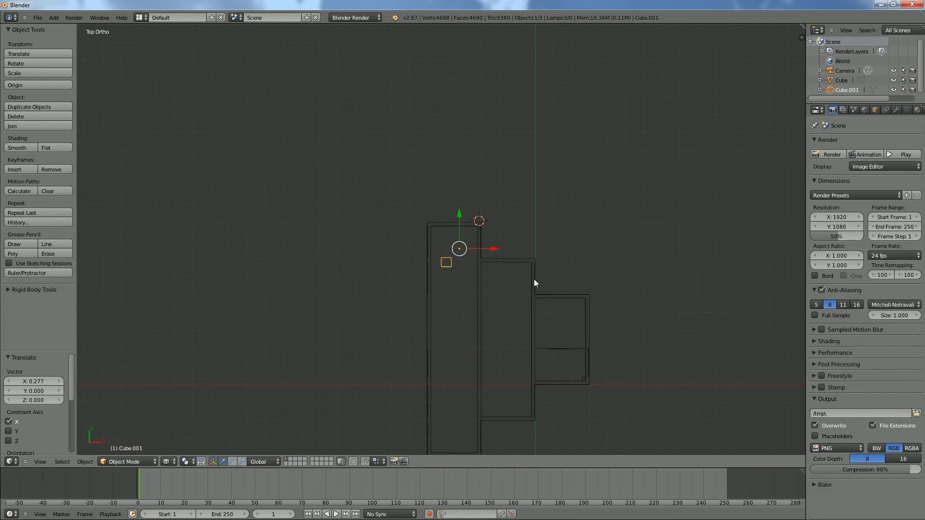
Duplicate the door block onto the middle tower, about 2.78 along X and -0.989 along Y, and move the copy -0.5 along Z.
{"action": "key", "text": "shift+d"}
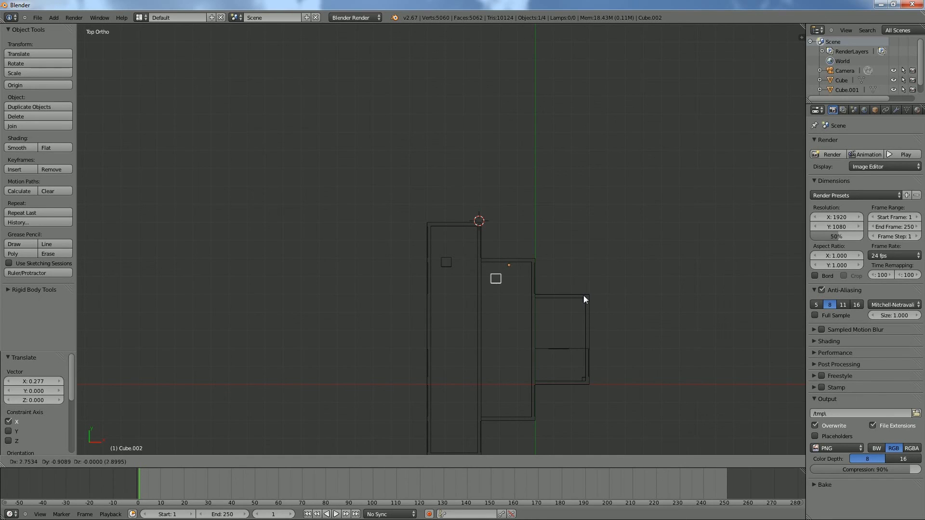
{"action": "left_click", "coordinate": [584, 297]}
{"action": "middle_click_drag", "start_coordinate": [584, 296], "coordinate": [536, 220]}
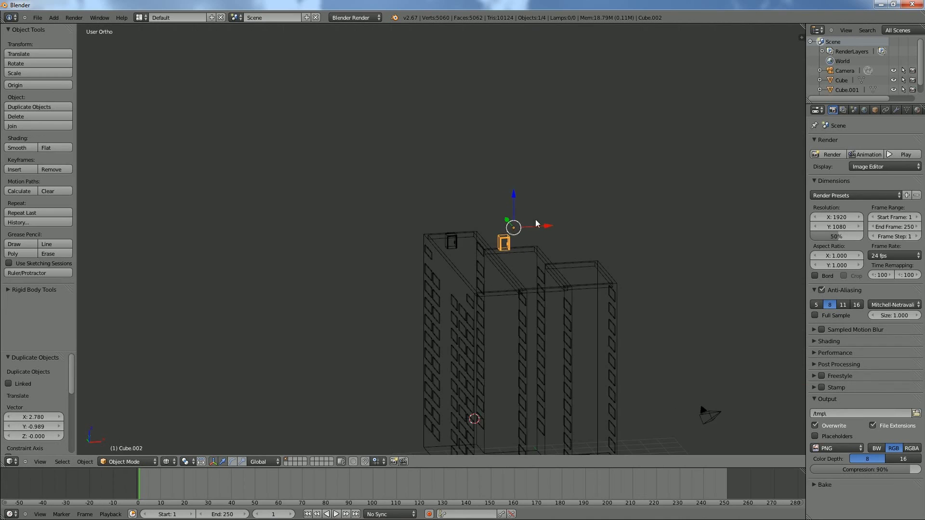
{"action": "middle_click_drag", "start_coordinate": [567, 284], "coordinate": [521, 246]}
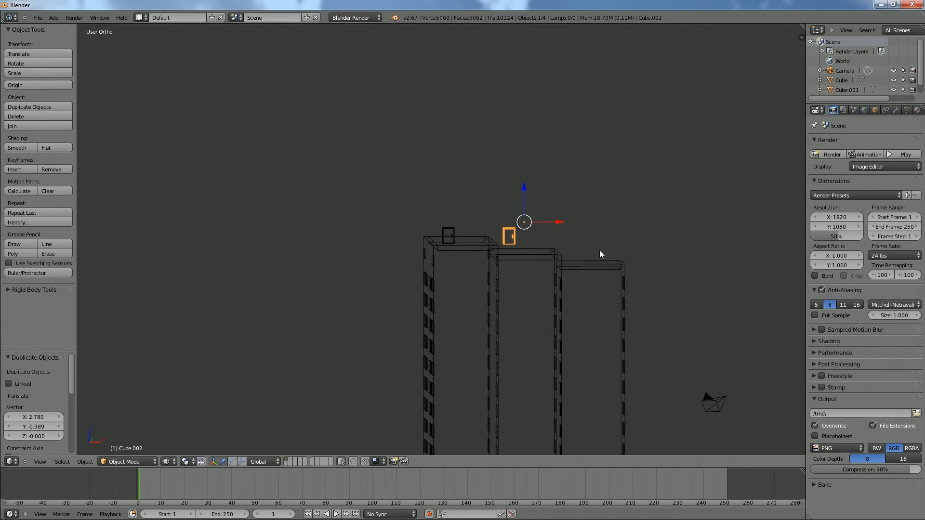
{"action": "type", "text": "gz"}
{"action": "type", "text": "-0.5"}
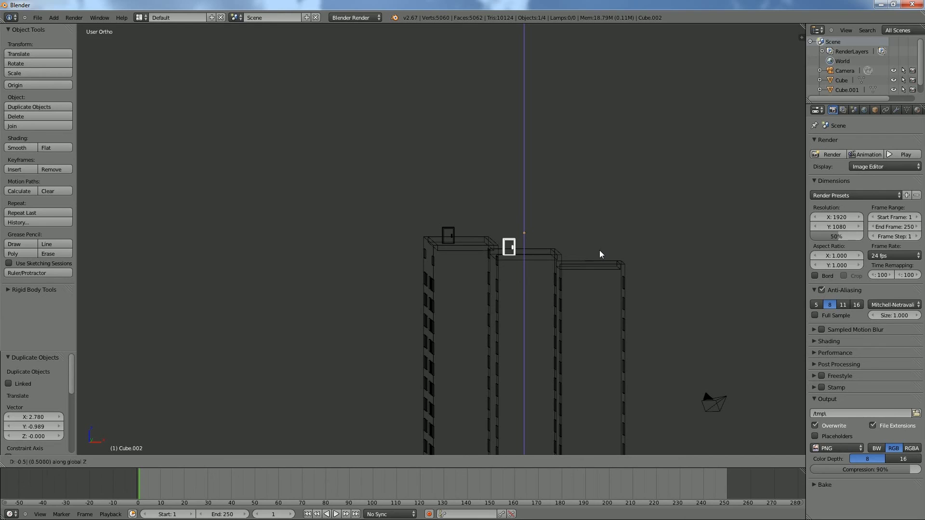
{"action": "key", "text": "Return"}
{"action": "middle_click_drag", "start_coordinate": [600, 251], "coordinate": [614, 263]}
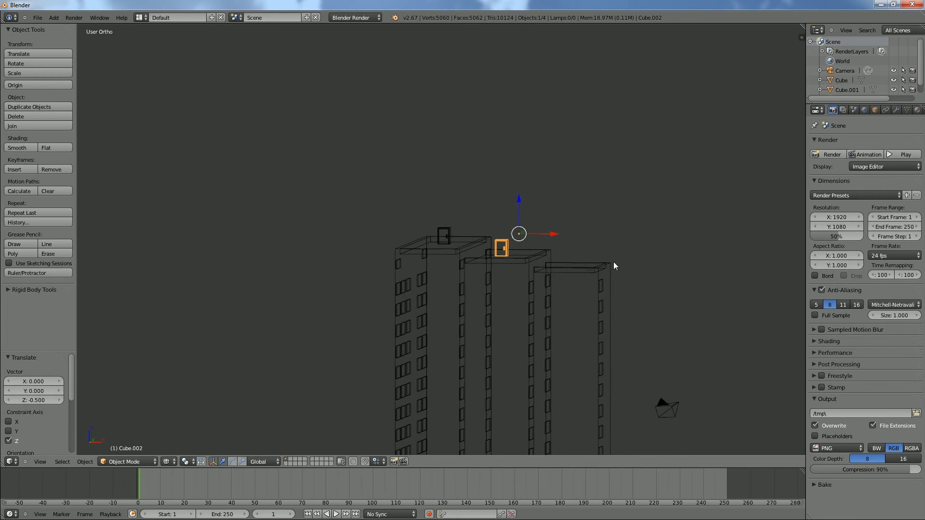
Duplicate the middle tower's door block onto the lowest tower, about 2.963 along X and -1.76 along Y, and move the copy -0.5 along Z.
{"action": "key", "text": "KP_7"}
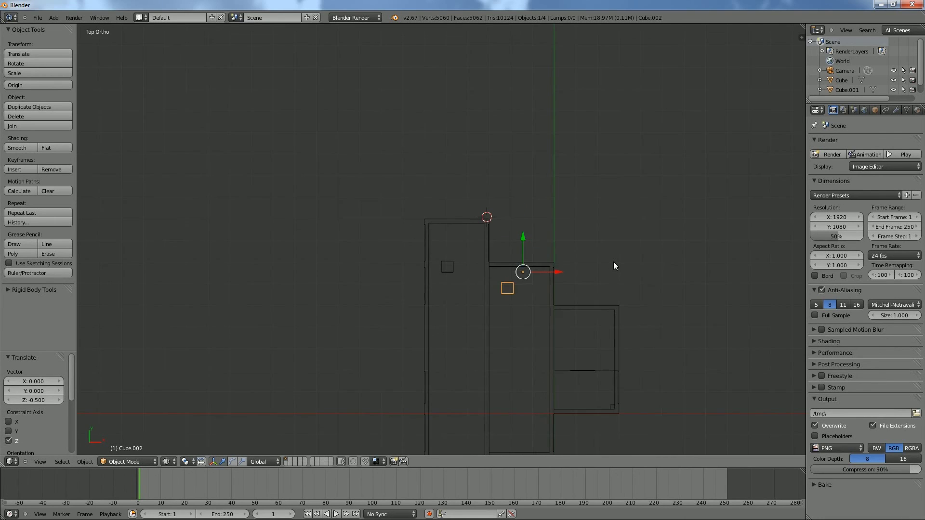
{"action": "middle_click_drag", "start_coordinate": [603, 340], "coordinate": [576, 304], "text": "shift"}
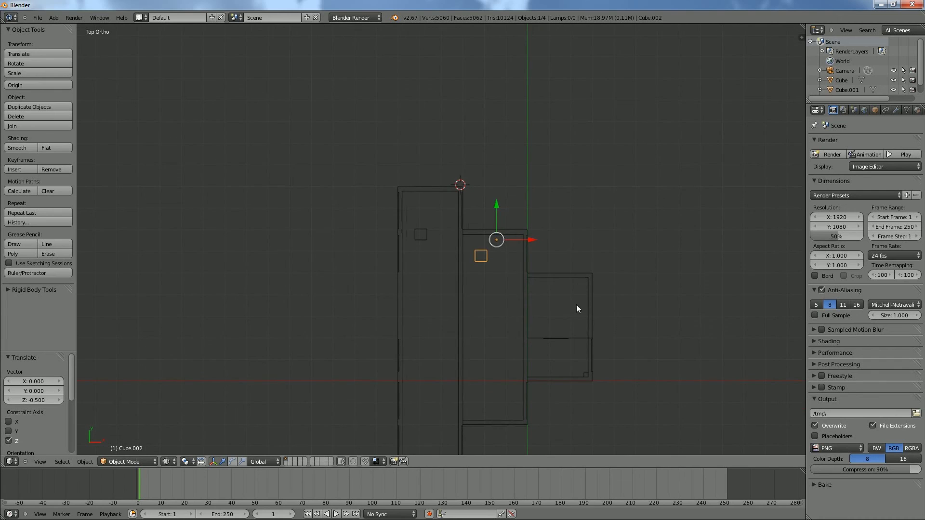
{"action": "key", "text": "shift+d"}
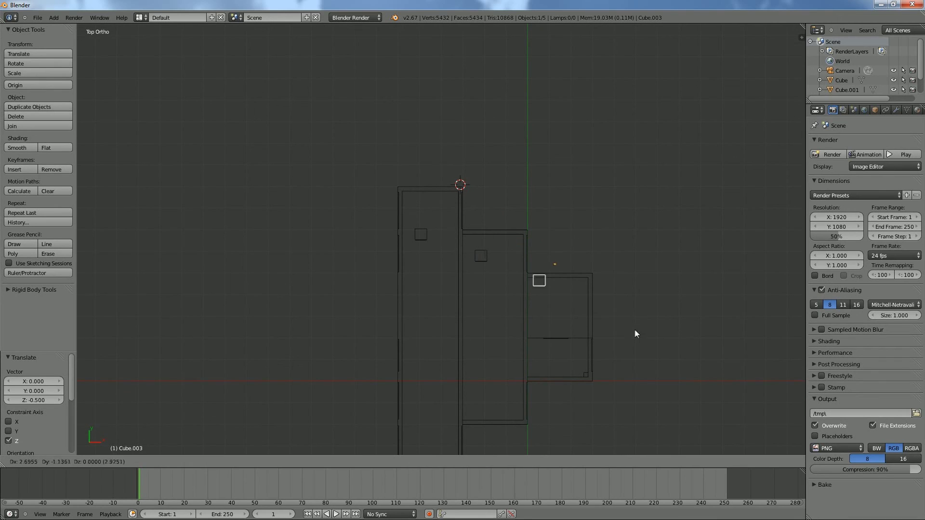
{"action": "left_click", "coordinate": [640, 342]}
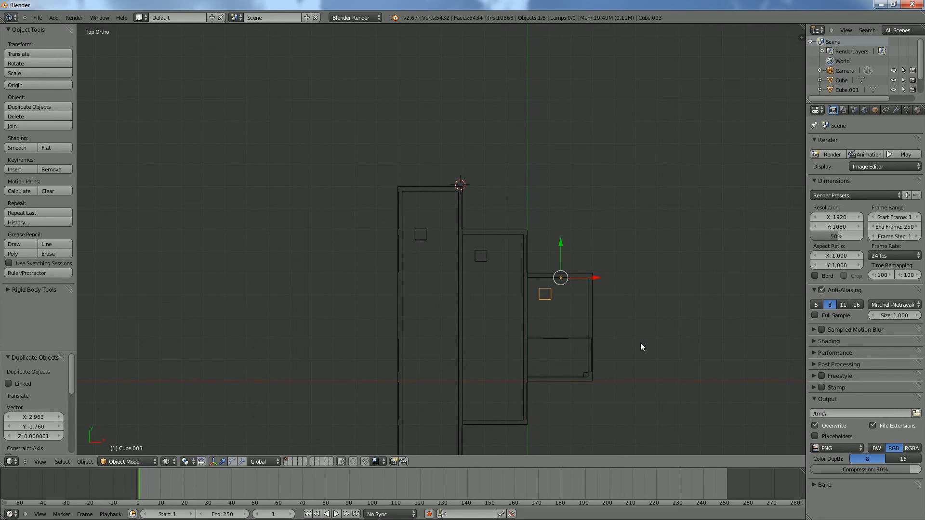
{"action": "key", "text": "KP_1"}
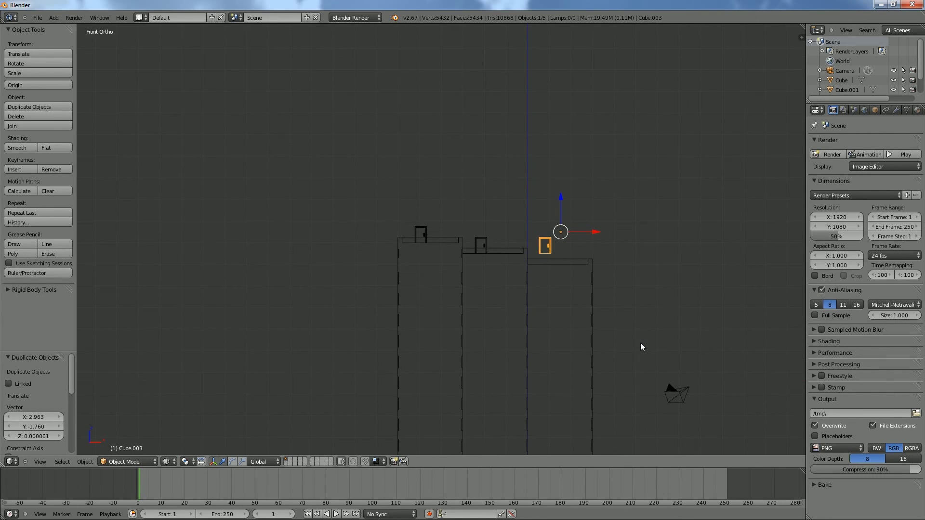
{"action": "key", "text": "g"}
{"action": "key", "text": "z"}
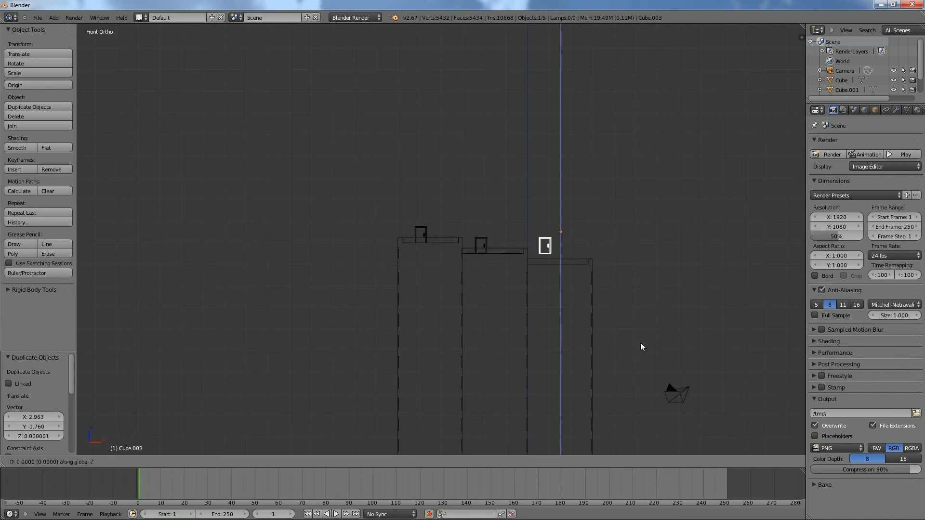
{"action": "type", "text": "0"}
{"action": "key", "text": "Return"}
{"action": "type", "text": "gz-0.5"}
{"action": "key", "text": "Return"}
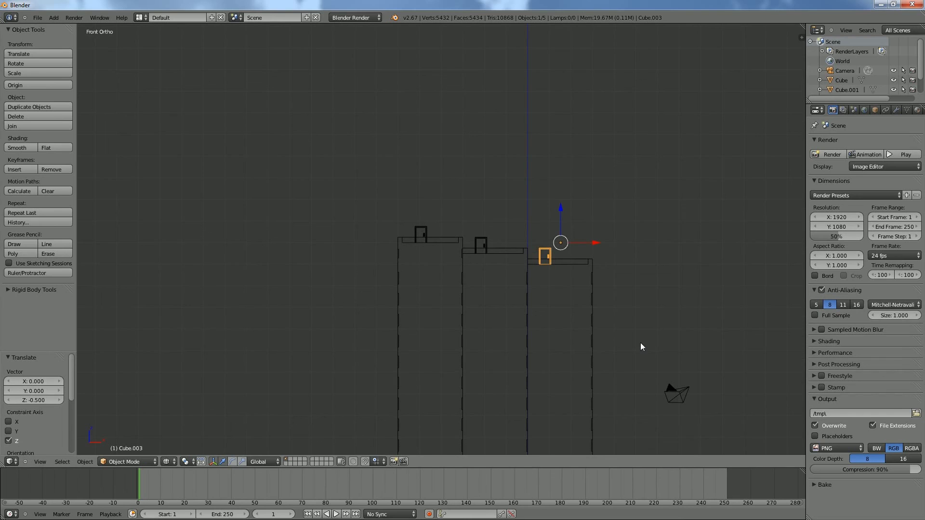
Return to solid shading, deselect everything, and examine the building with its rooftop door blocks in perspective from several sides.
{"action": "middle_click_drag", "start_coordinate": [640, 322], "coordinate": [651, 313]}
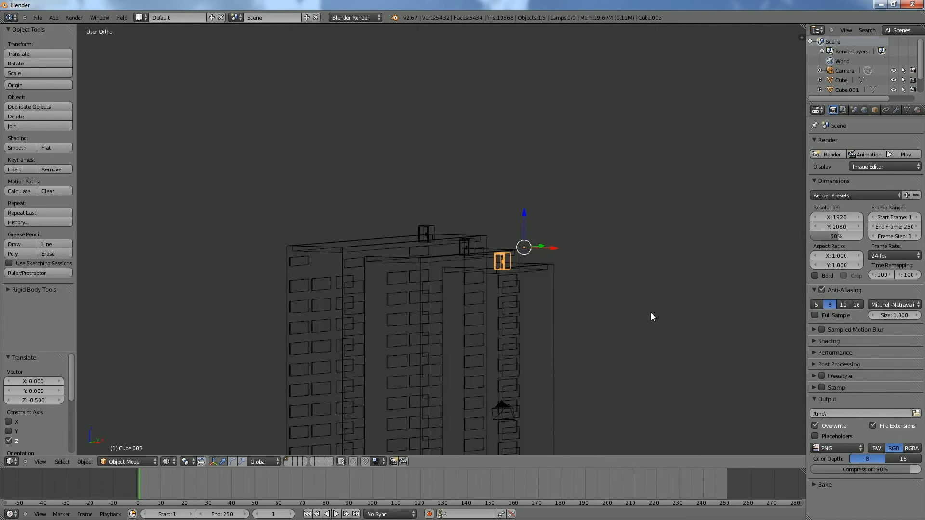
{"action": "key", "text": "z"}
{"action": "scroll", "coordinate": [651, 313], "scroll_direction": "down", "scroll_amount": 3}
{"action": "key", "text": "a"}
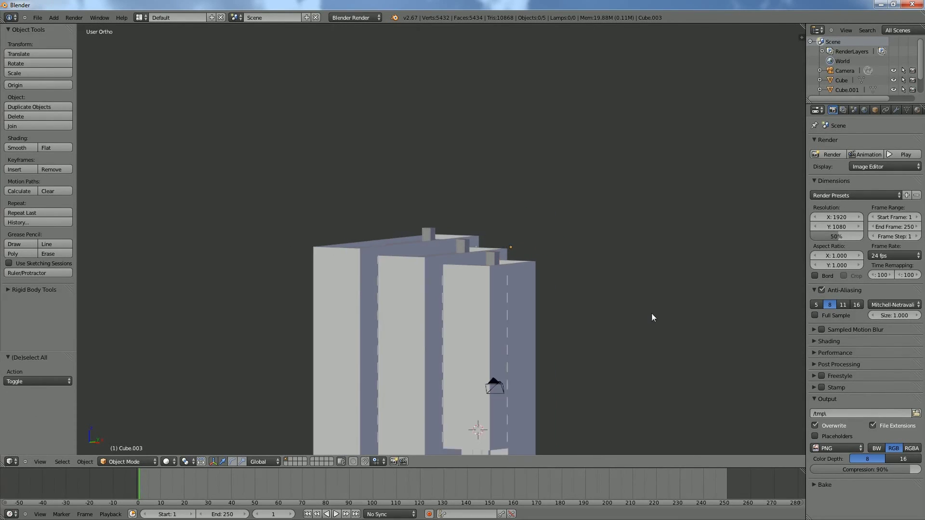
{"action": "middle_click_drag", "start_coordinate": [649, 314], "coordinate": [641, 314]}
{"action": "key", "text": "KP_5"}
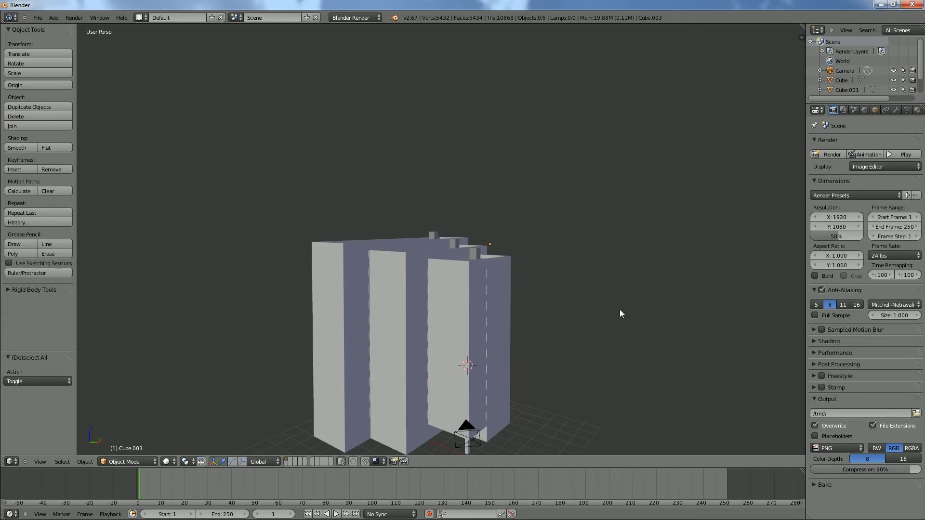
{"action": "middle_click_drag", "start_coordinate": [627, 312], "coordinate": [740, 317]}
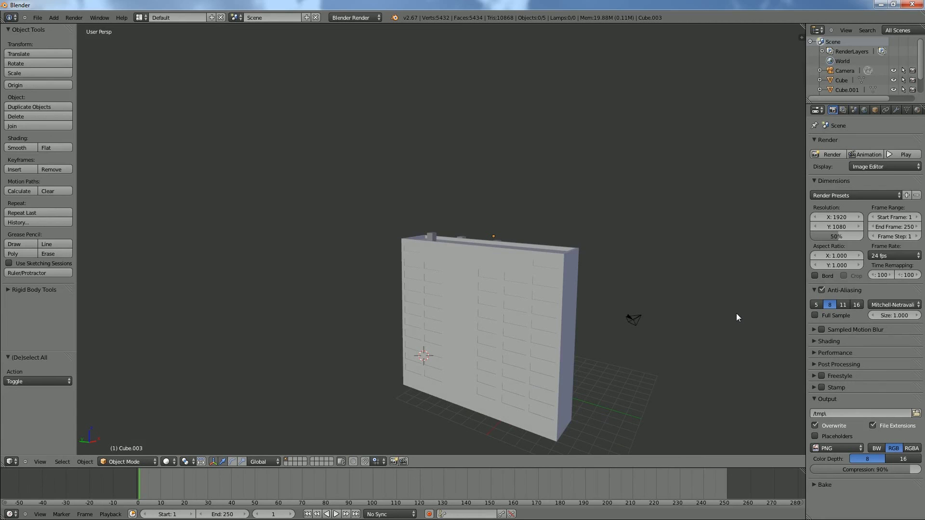
{"action": "middle_click_drag", "start_coordinate": [702, 308], "coordinate": [620, 303]}
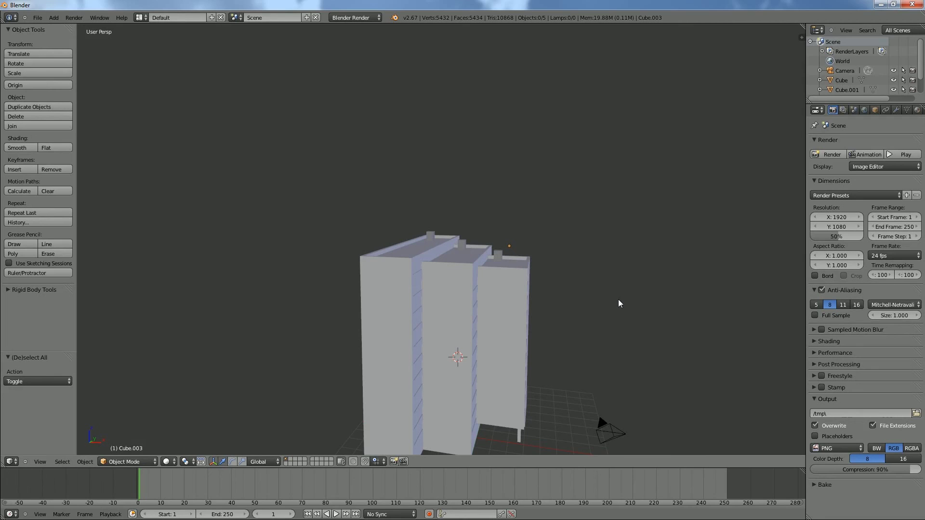